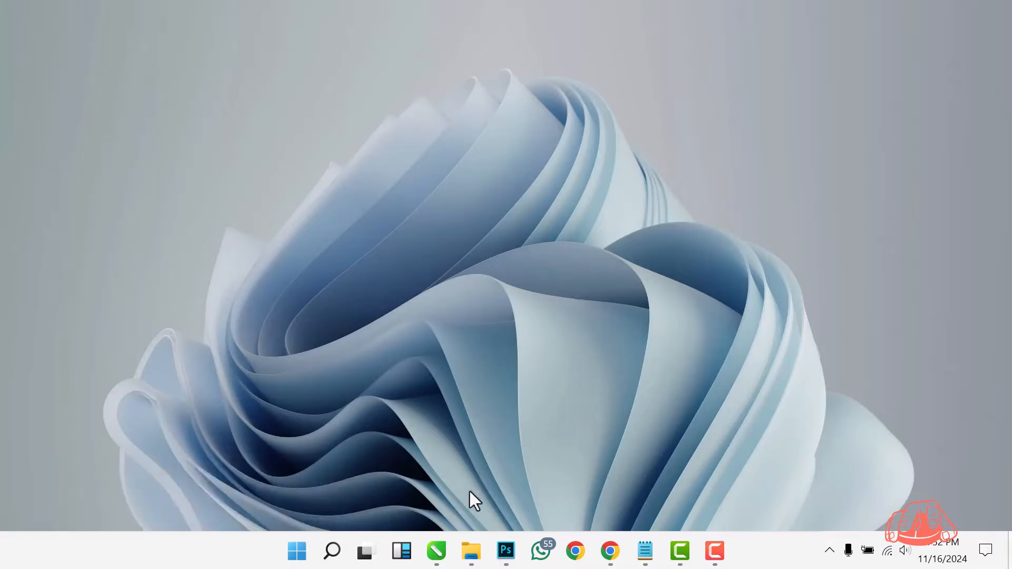
- Switch to CorelDRAW and create a new blank document, closing any extra blank document
mouse_move(437, 563)
left_click(436, 552)
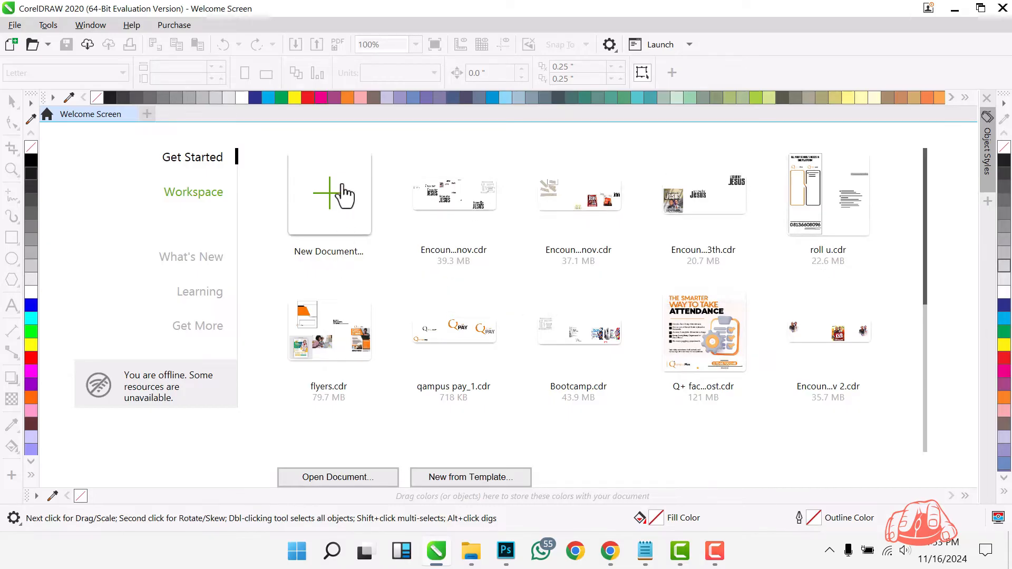
left_click(326, 219)
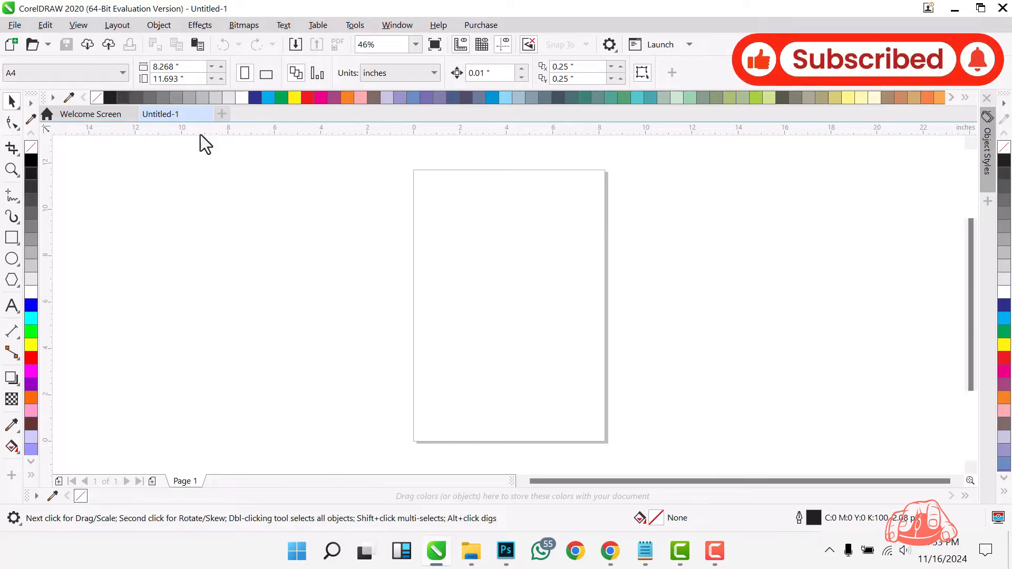
left_click(223, 115)
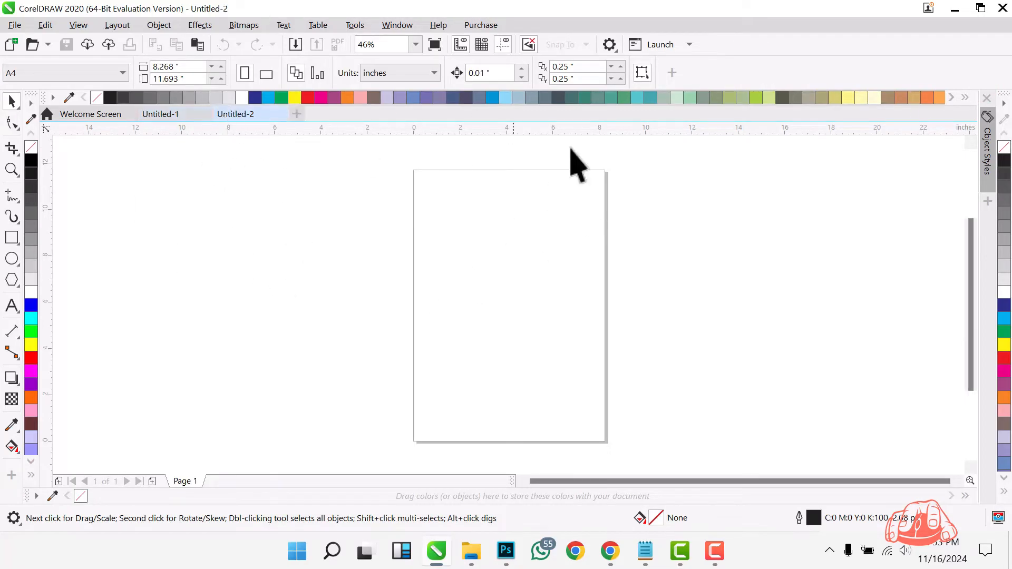
left_click(283, 115)
- Set the page size to 4 inches wide by 5 inches high and fit the page in view
left_click(191, 66)
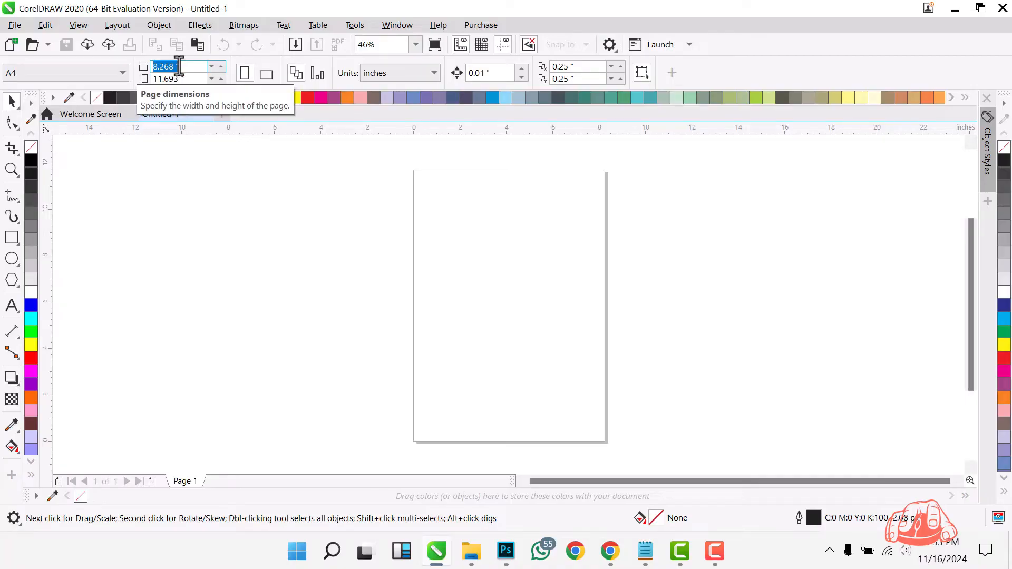
type("4")
key("Tab")
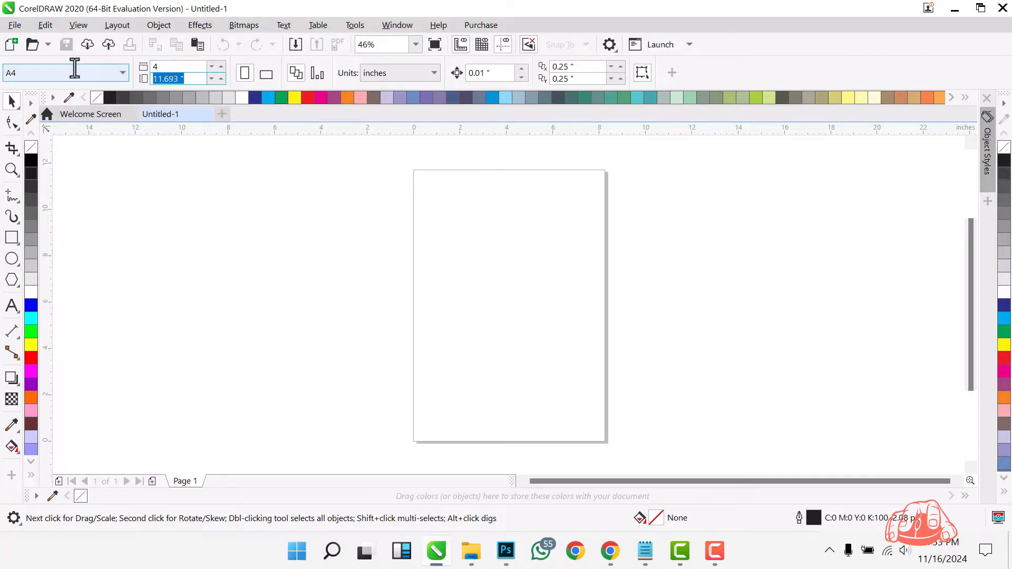
key("Return")
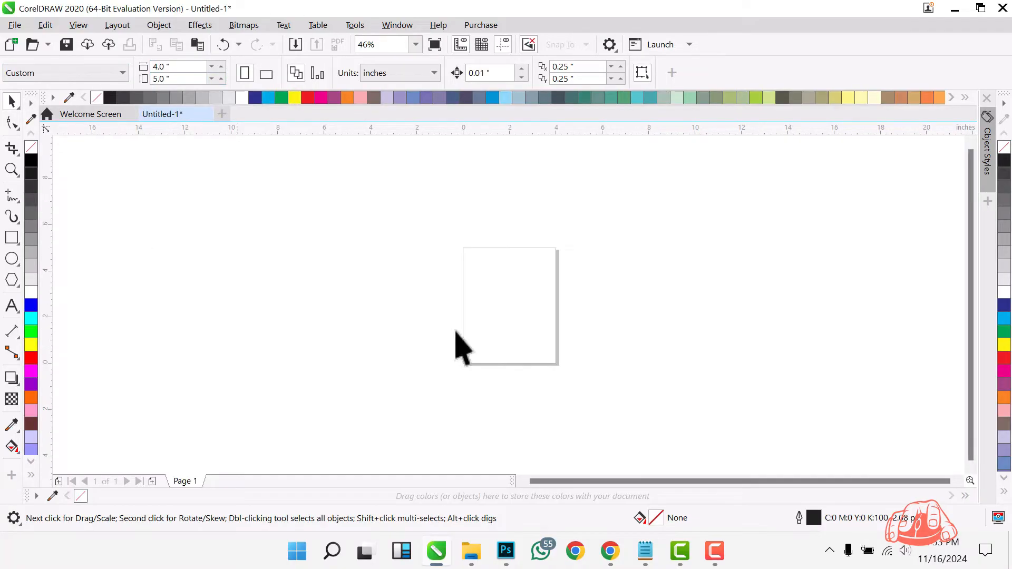
scroll(509, 298, "up", 3)
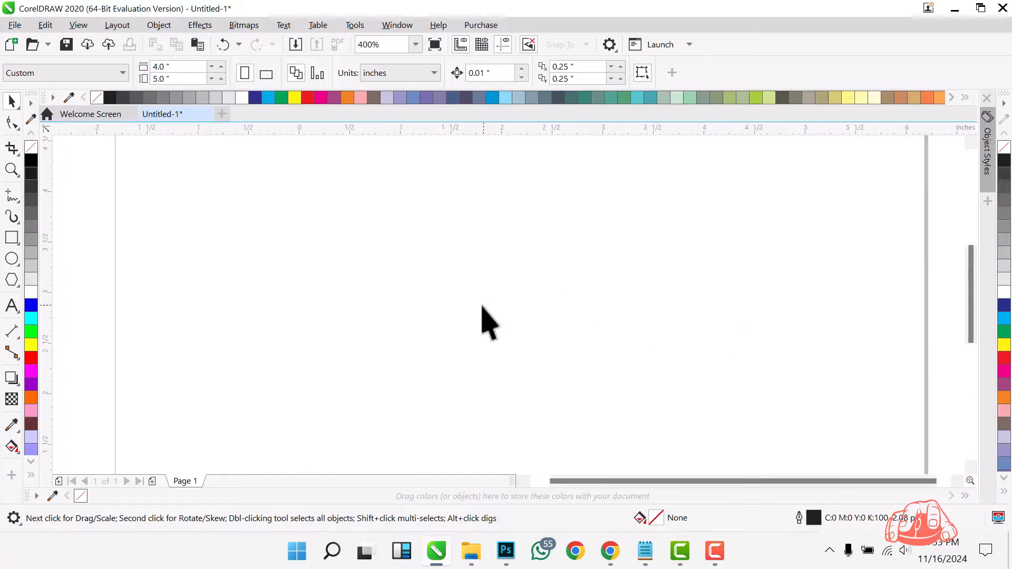
scroll(482, 303, "down", 2)
left_click_drag(715, 202, 697, 560)
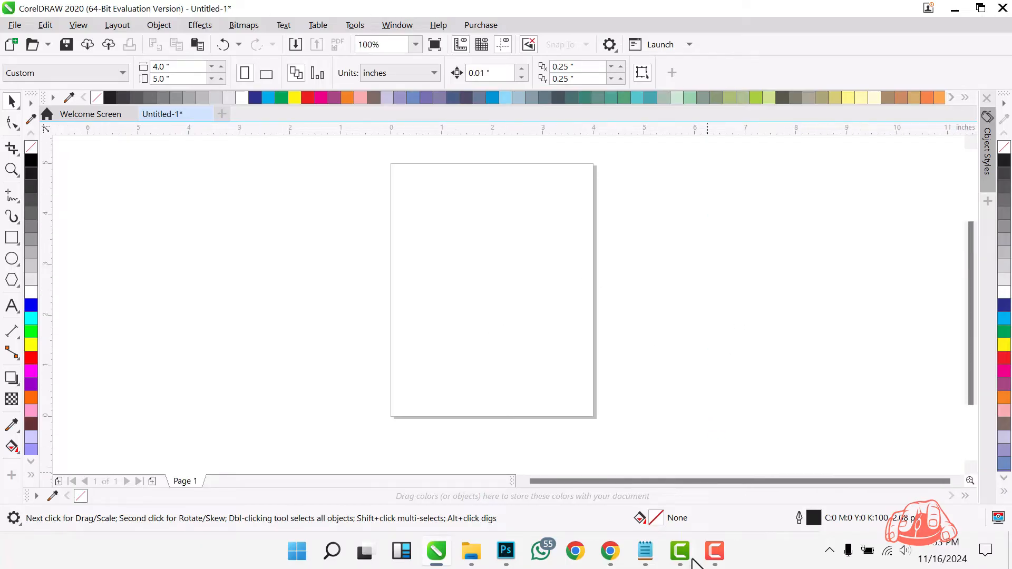
key("shift+F4")
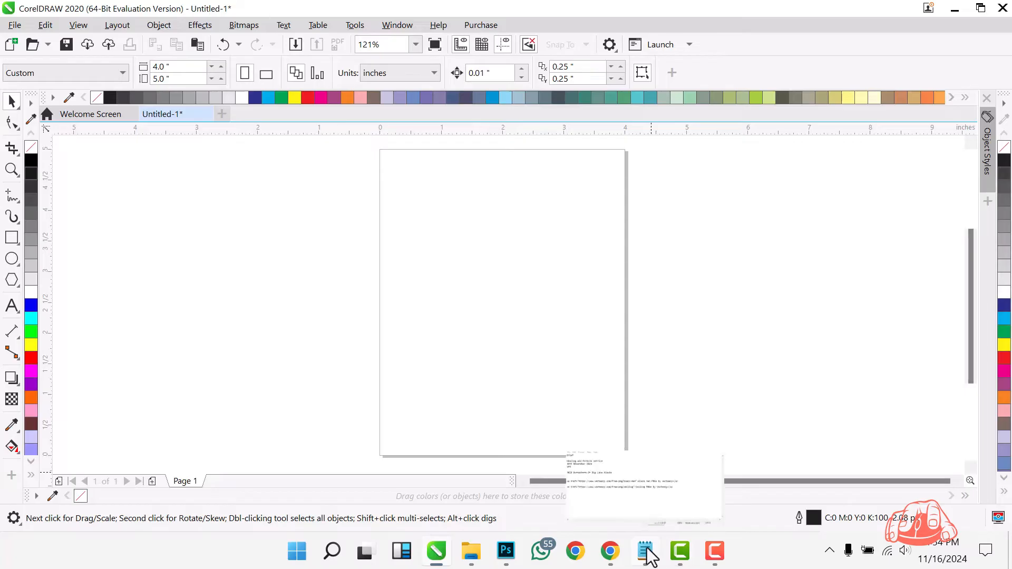
- Open the brief.txt window in Notepad and correct the day of the event date to 30th
left_click(647, 553)
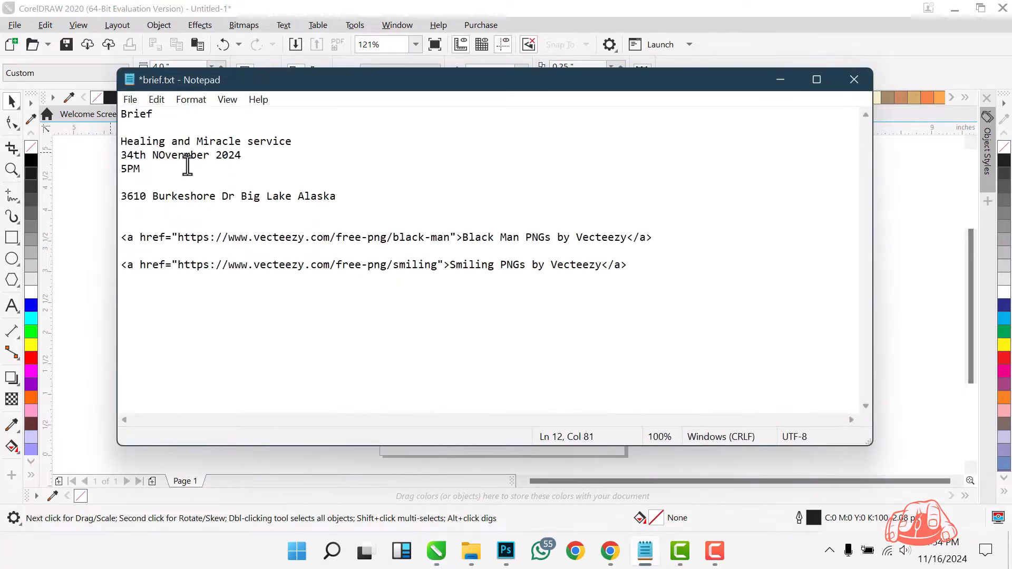
left_click(128, 155)
key("Delete")
type("0")
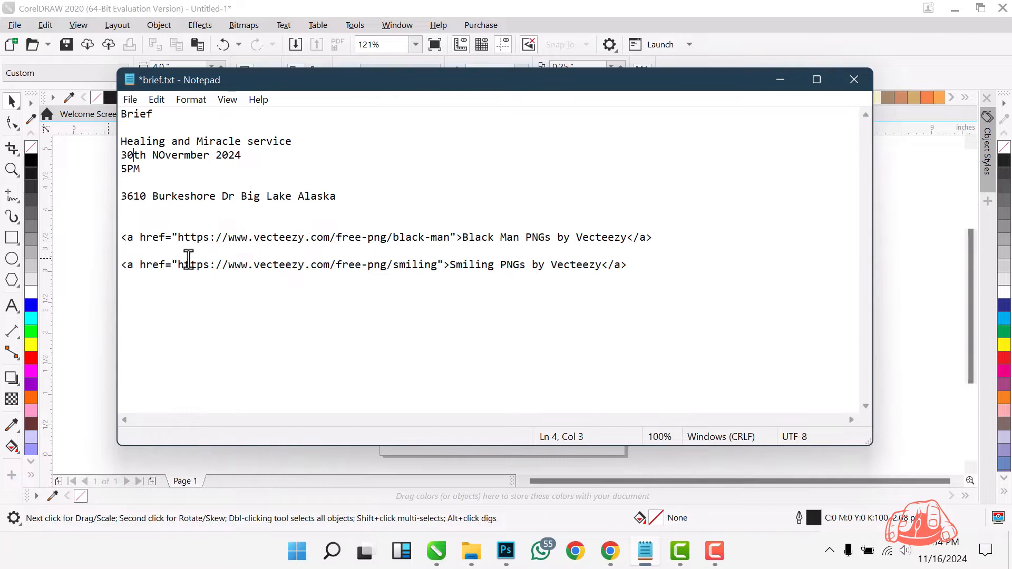
- Copy the line "Healing and Miracle service" from the brief into CorelDRAW as artistic text and move it off the page to its left
left_click_drag(298, 140, 104, 140)
key("ctrl+c")
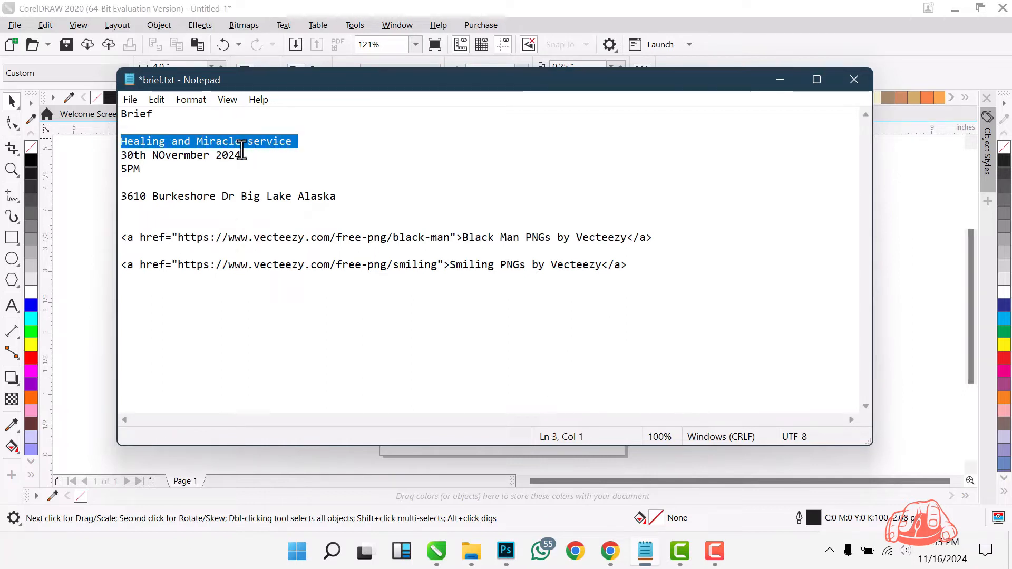
left_click(780, 83)
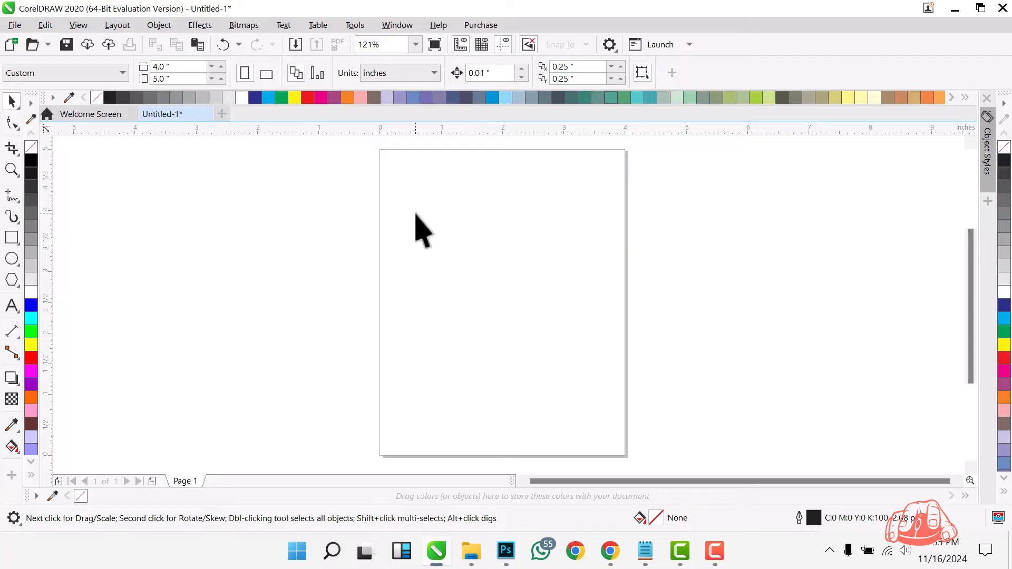
left_click(14, 306)
left_click(155, 193)
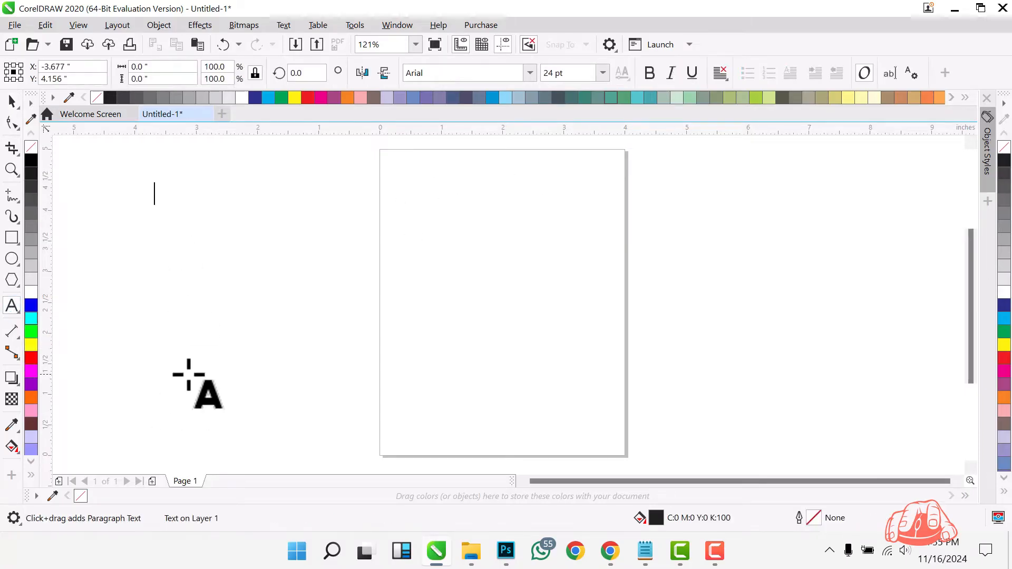
key("ctrl+v")
key("Escape")
key("space")
left_click(305, 227)
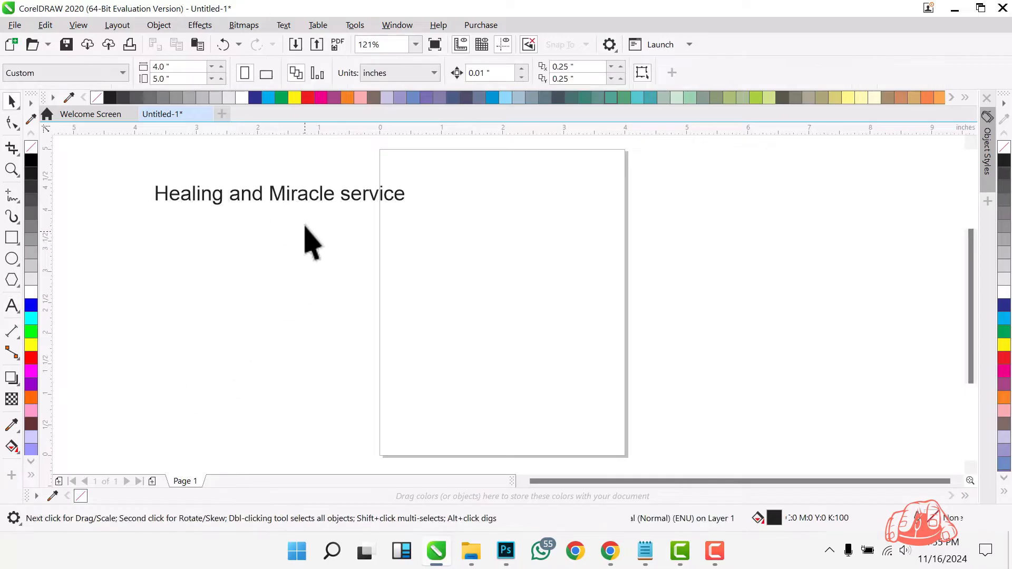
mouse_move(302, 199)
left_mouse_down()
mouse_move(237, 209)
mouse_move(231, 219)
mouse_move(227, 198)
left_mouse_up()
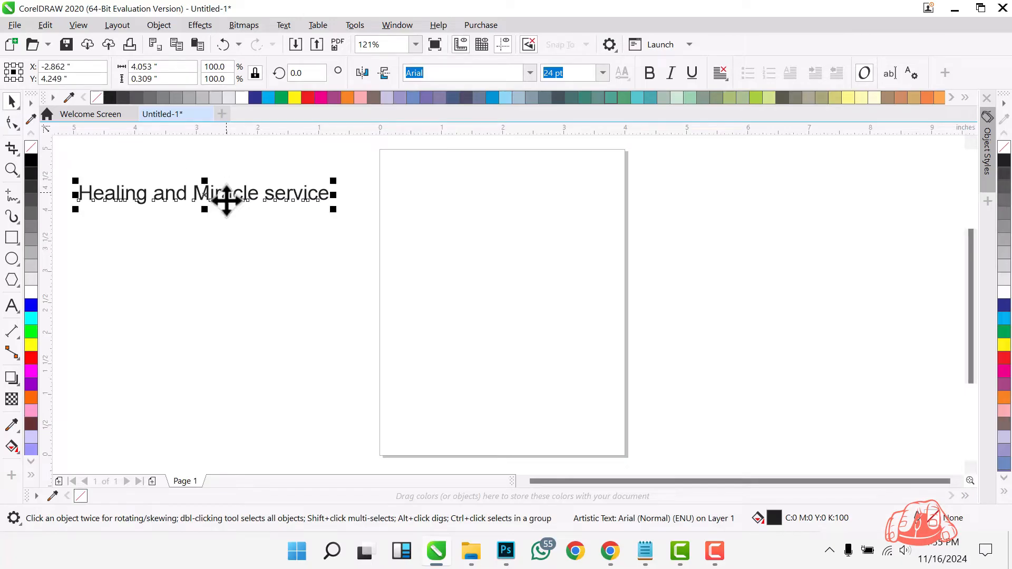
left_click(250, 259)
left_click(289, 195)
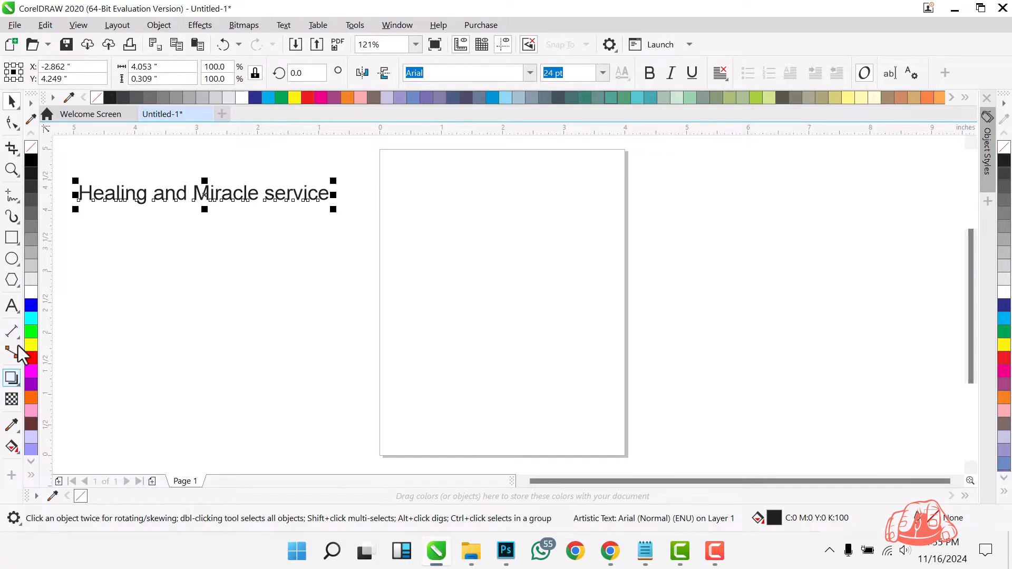
- Copy the venue address from the Notepad brief and paste it into CorelDRAW as a text object below the heading
left_click(12, 307)
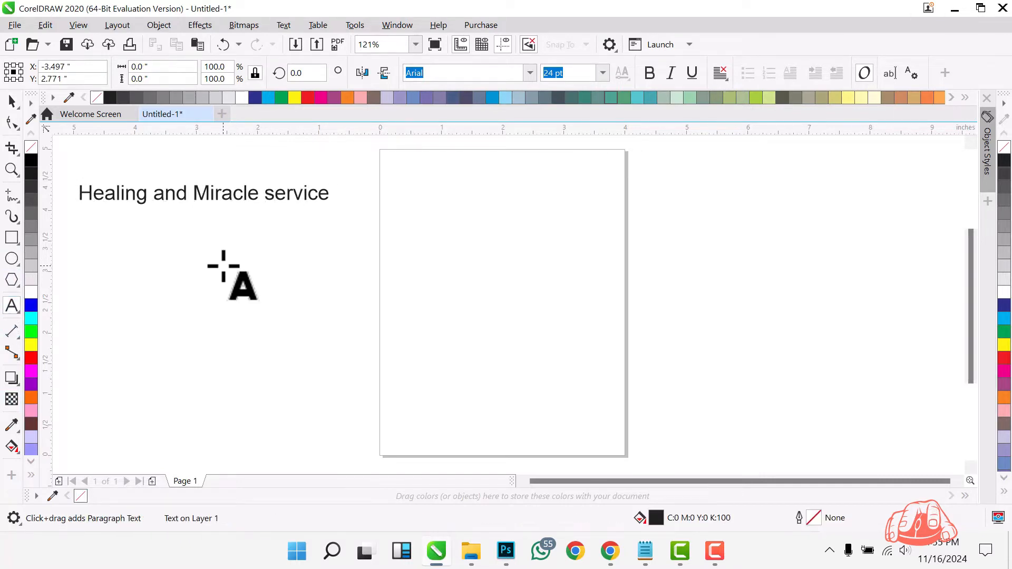
type("5")
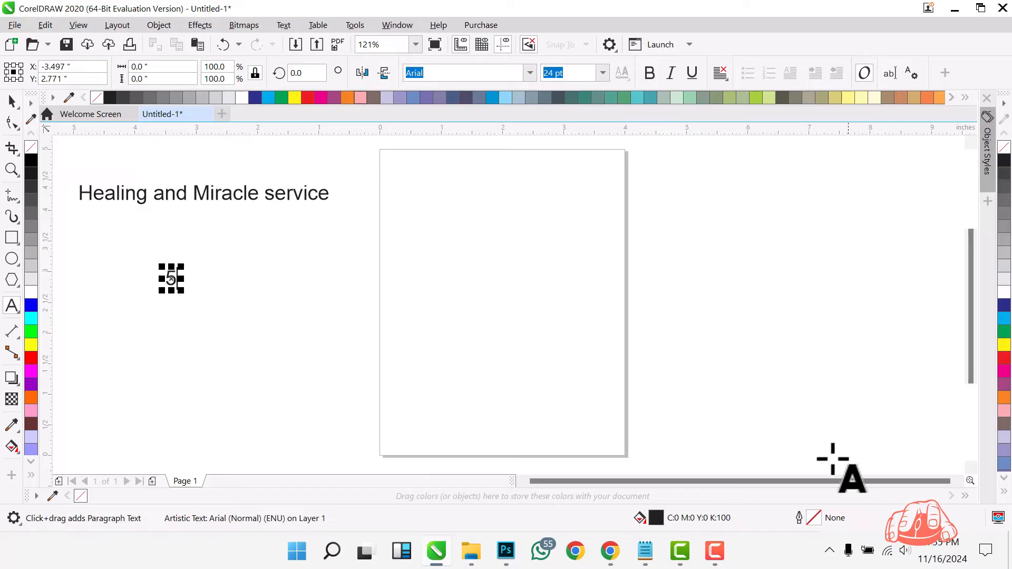
left_click(649, 558)
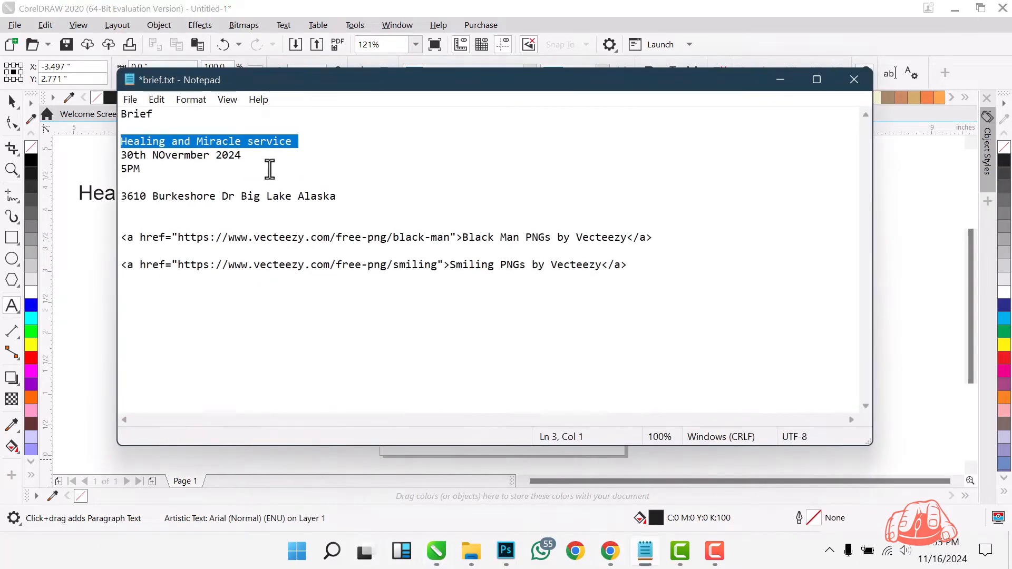
left_click_drag(343, 197, 106, 199)
key("ctrl+c")
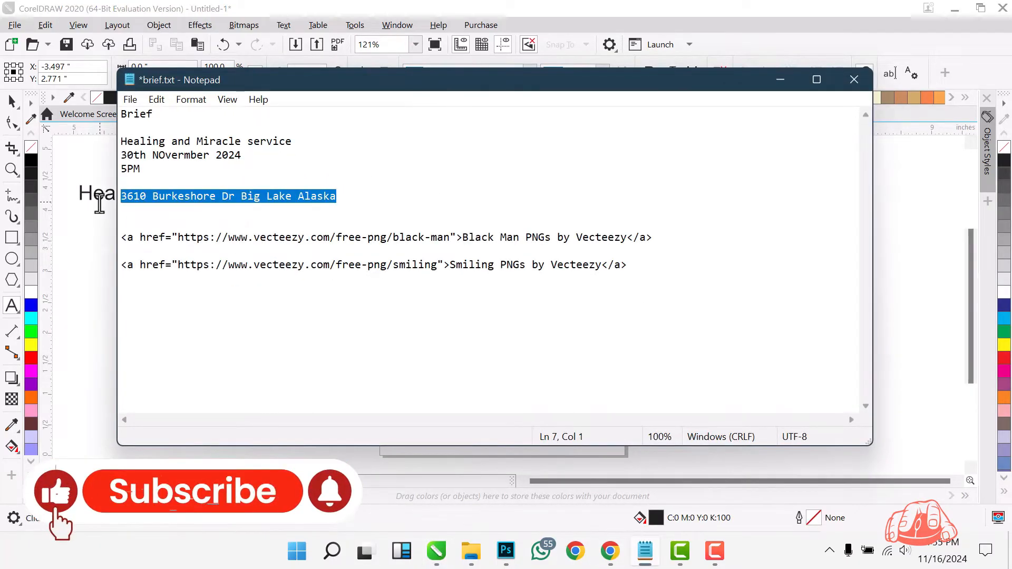
left_click(143, 398)
key("ctrl+v")
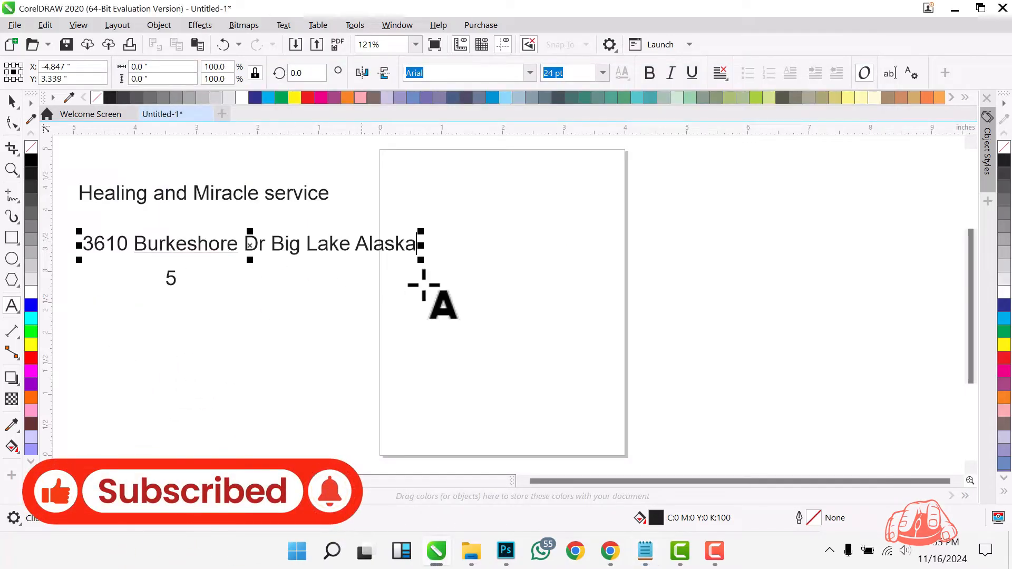
- Copy the date and time lines "30th NOvermber 2024" and "5PM" from the brief into CorelDRAW as a separate text object
left_click(645, 551)
mouse_move(243, 155)
left_mouse_down()
mouse_move(121, 139)
mouse_move(120, 160)
left_mouse_up()
left_click(122, 169)
key("ctrl+c")
left_click(108, 319)
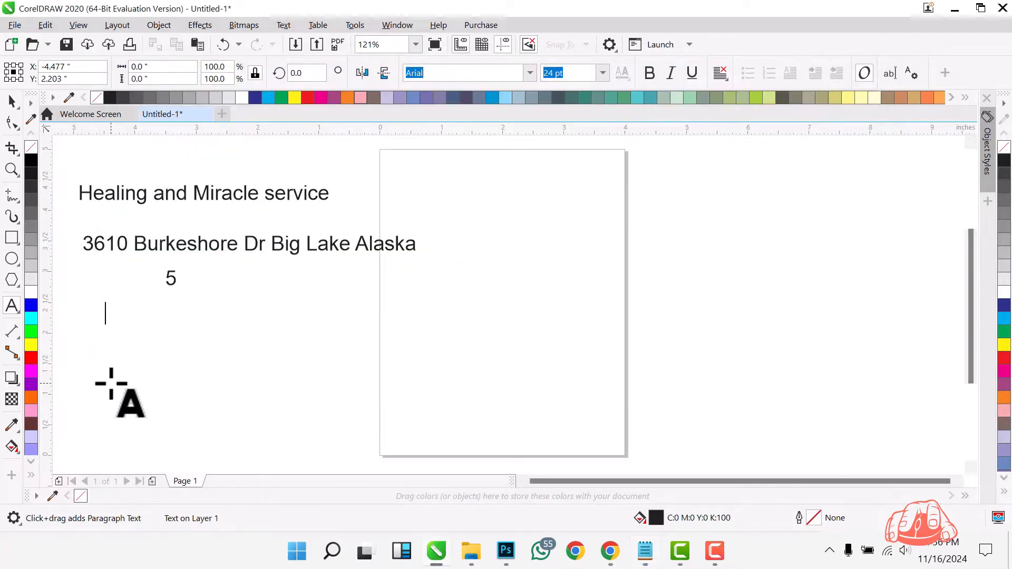
key("ctrl+v")
- Move the address text lower beside the page and place the date and time text directly above it
left_click(12, 101)
left_click_drag(330, 248, 216, 396)
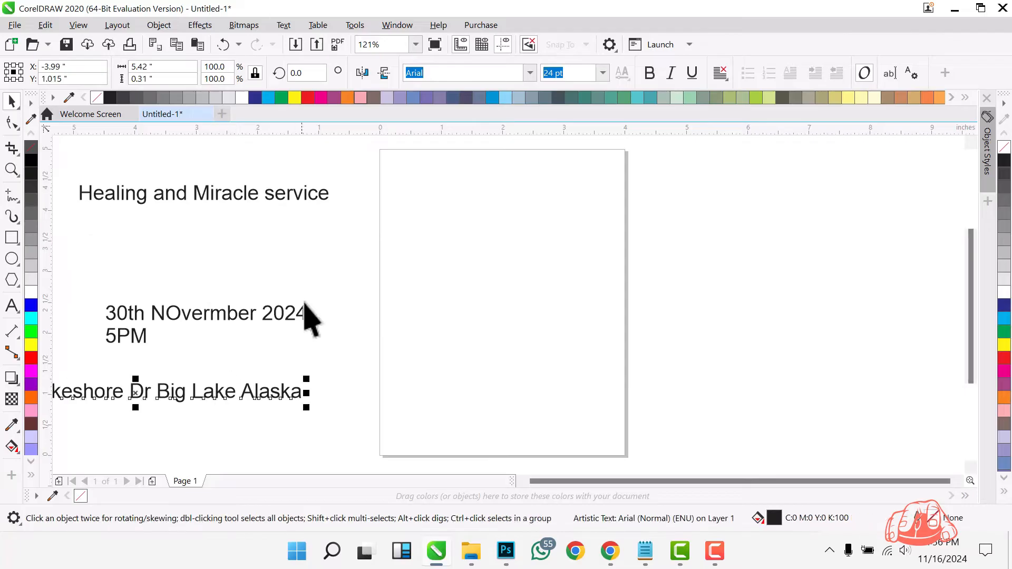
left_click_drag(285, 315, 210, 350)
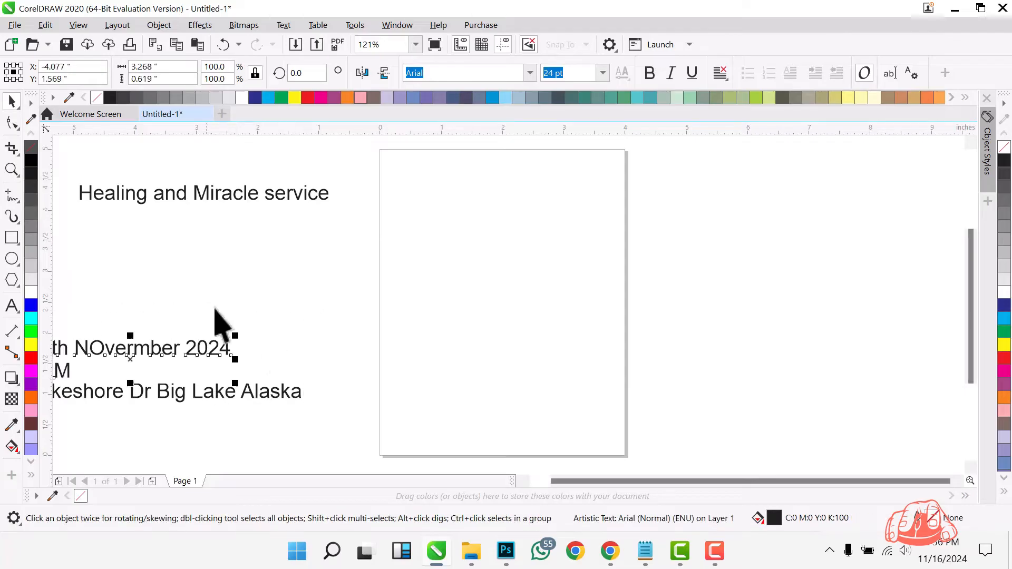
- Make two duplicates of the "Healing and Miracle service" heading and space them vertically above the date text
left_click(206, 203)
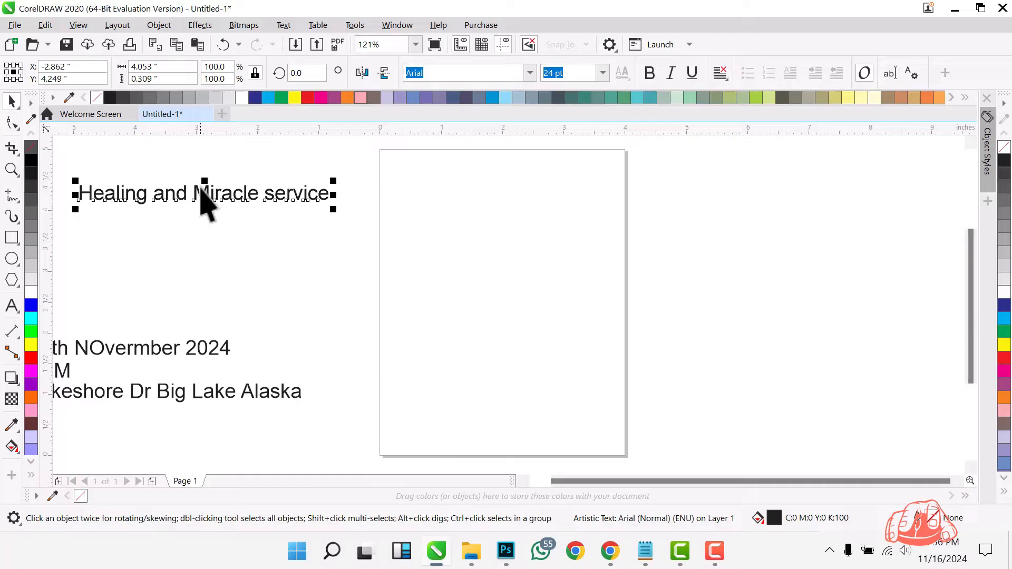
left_click_drag(200, 188, 212, 247)
key("space")
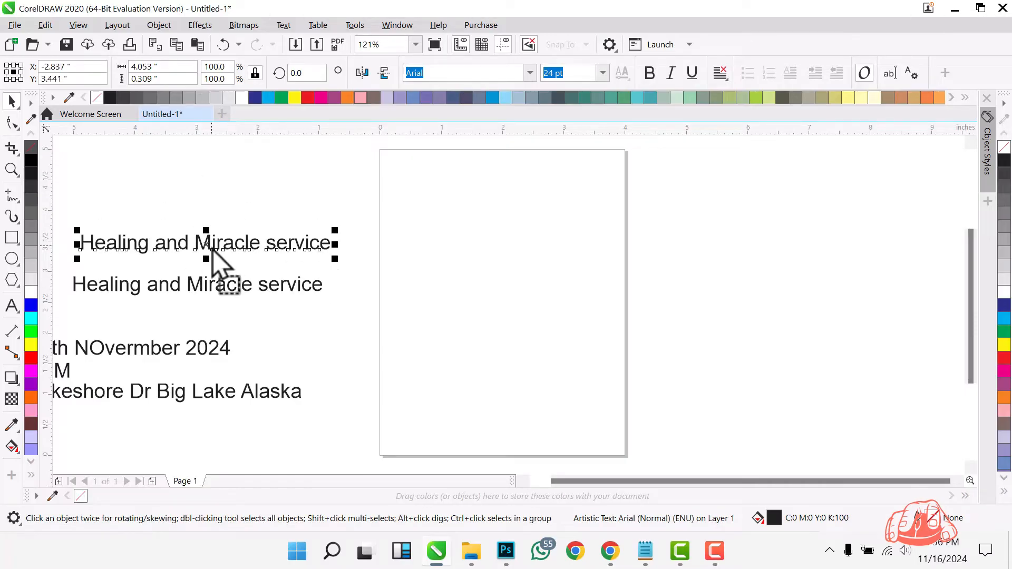
key("ctrl+d")
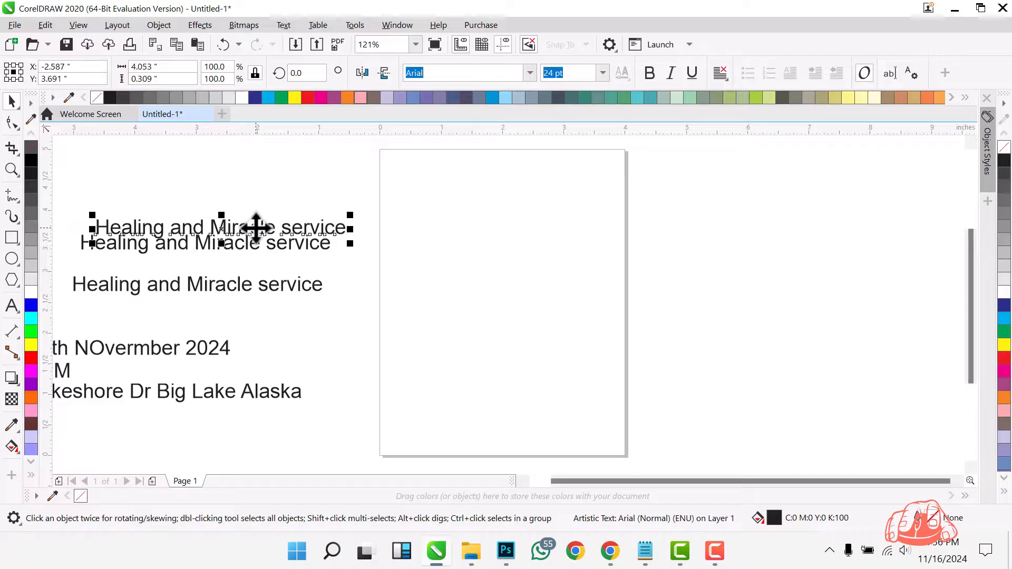
left_click_drag(246, 212, 236, 186)
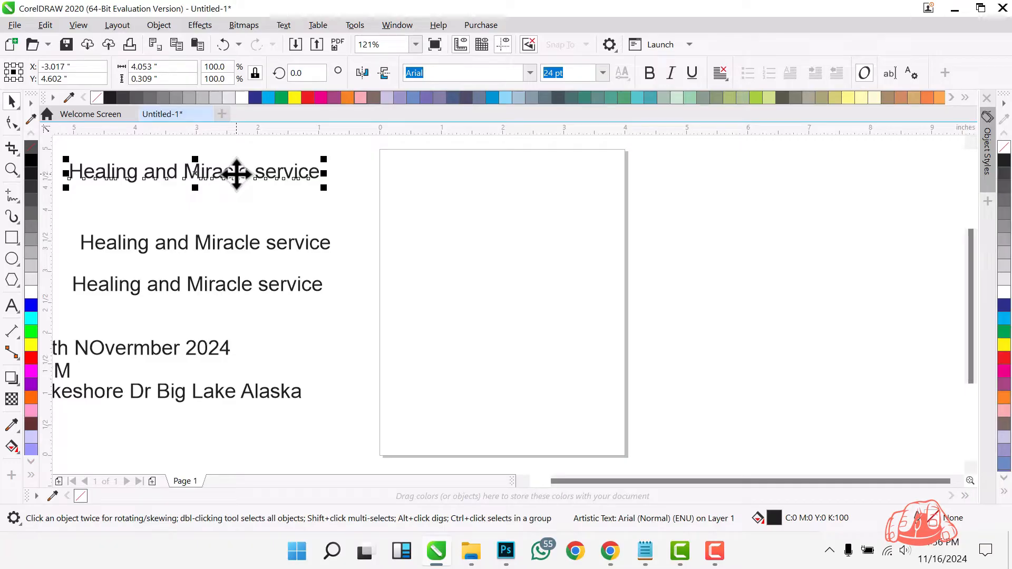
key("Escape")
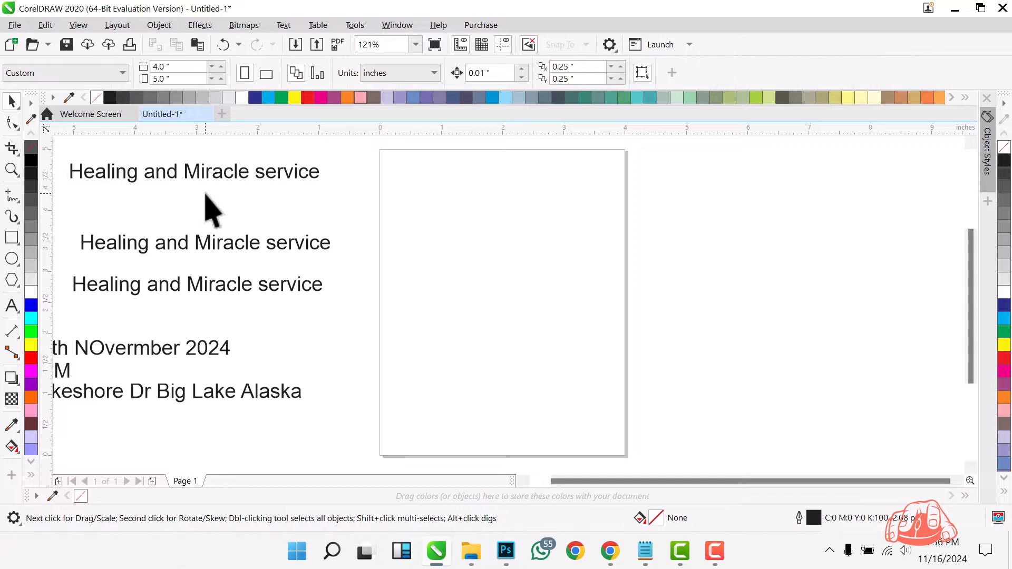
- Delete the two lower copies of the "Healing and Miracle service" heading, keeping only the topmost one
left_click(315, 293)
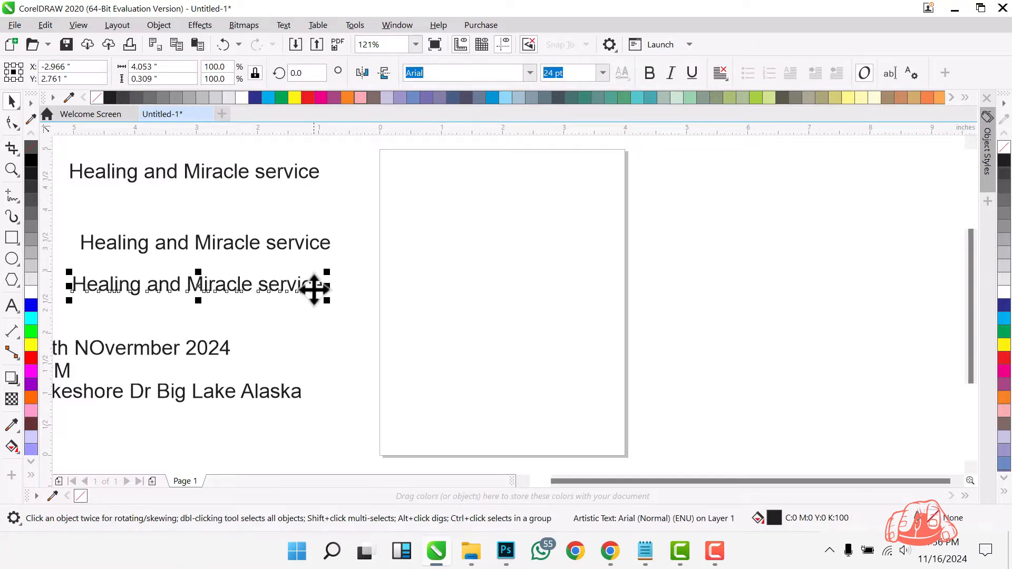
key("Delete")
left_click(274, 244)
key("Delete")
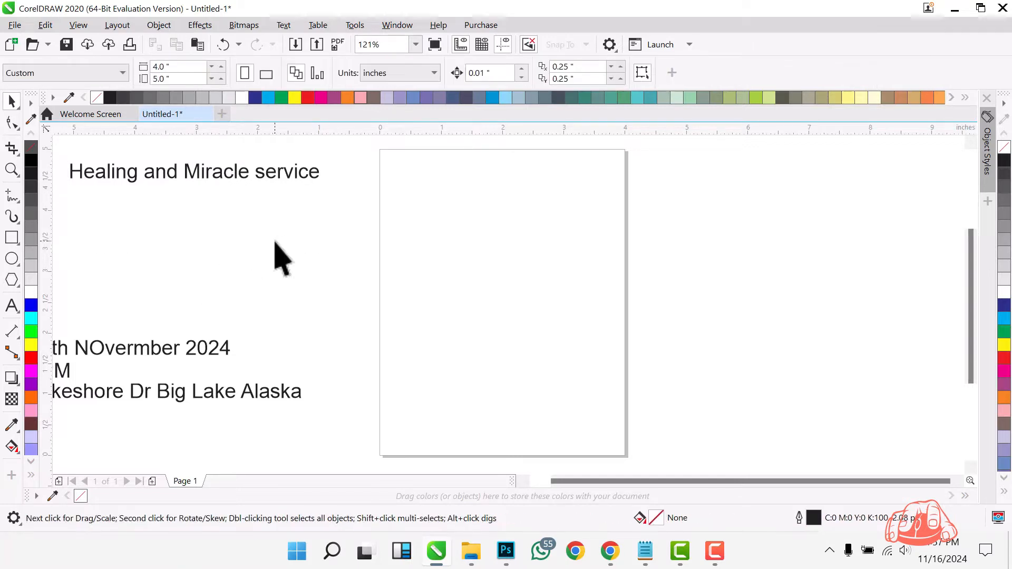
- Place a copy of the heading between it and the date text, and break the original heading apart into separate words
left_click(243, 175)
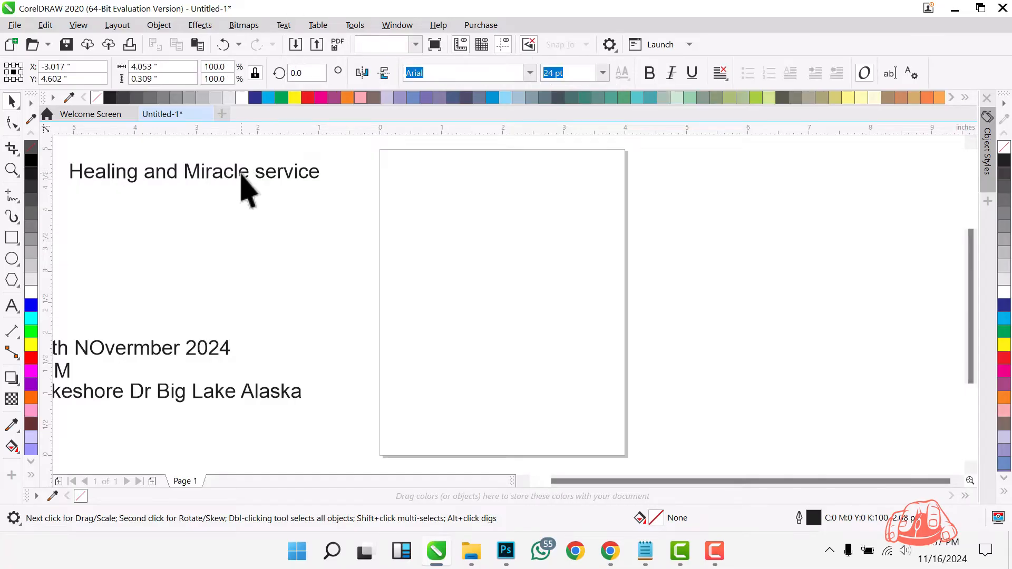
mouse_move(238, 173)
left_mouse_down()
mouse_move(220, 239)
mouse_move(186, 260)
left_mouse_up()
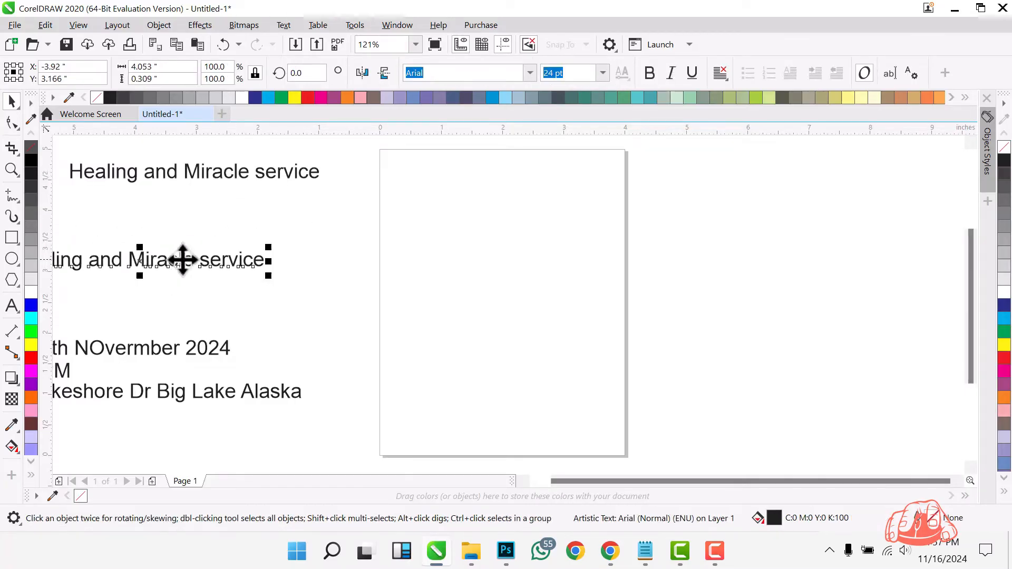
left_click(235, 180)
key("ctrl+k")
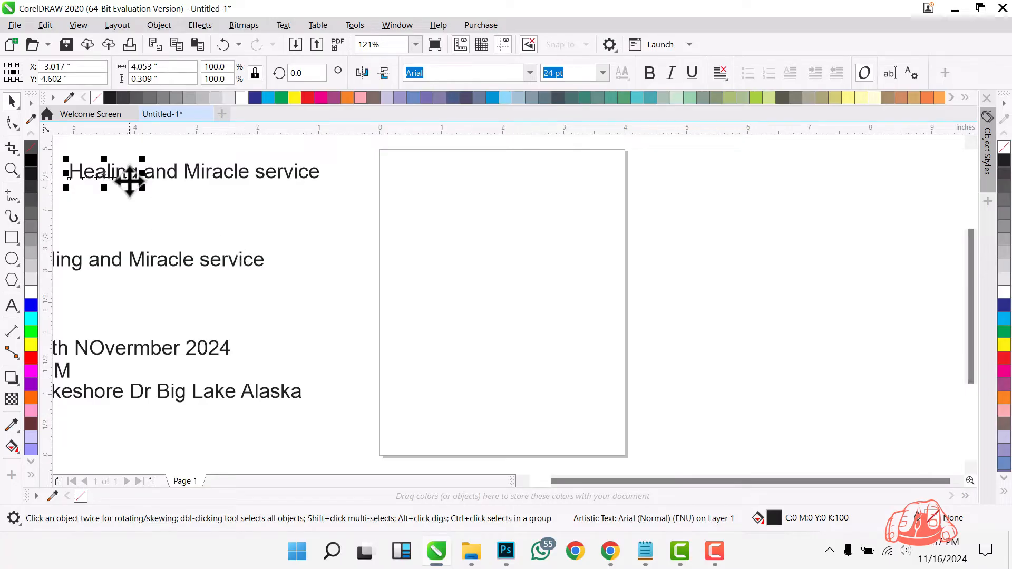
- Spread the separate words Healing, Miracle, and, service over the page, and move all four together into the blank area right of the page
mouse_move(124, 169)
left_mouse_down()
mouse_move(477, 242)
mouse_move(491, 231)
left_mouse_up()
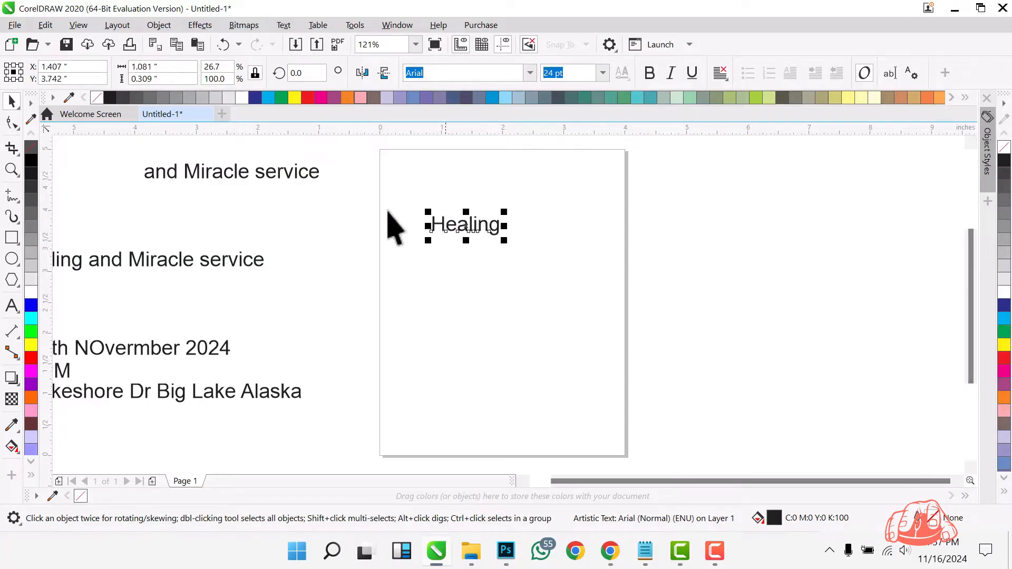
left_click_drag(216, 174, 444, 271)
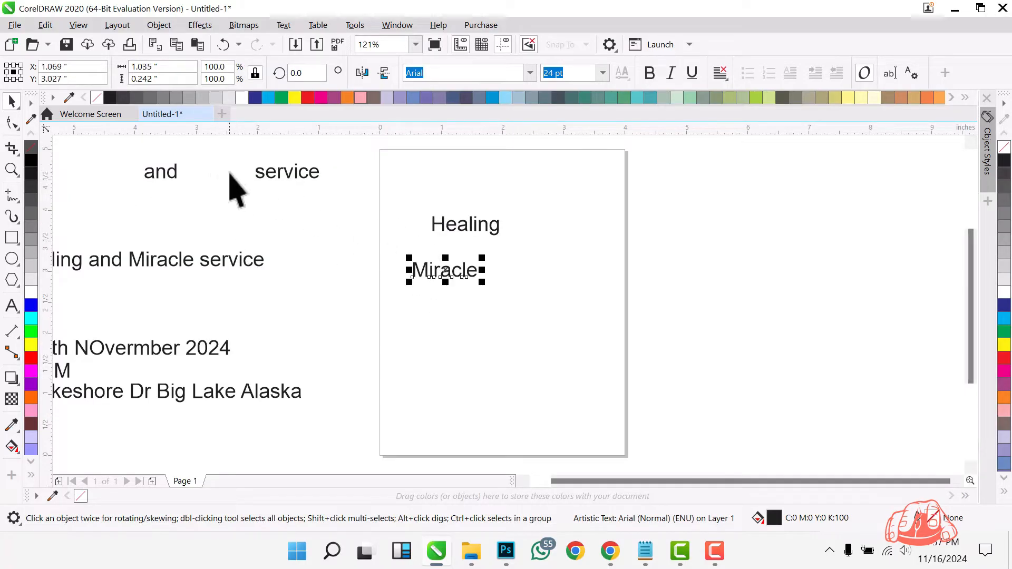
left_click_drag(172, 180, 560, 261)
left_click_drag(290, 172, 495, 357)
left_click_drag(396, 219, 397, 215)
left_click_drag(458, 232, 503, 210)
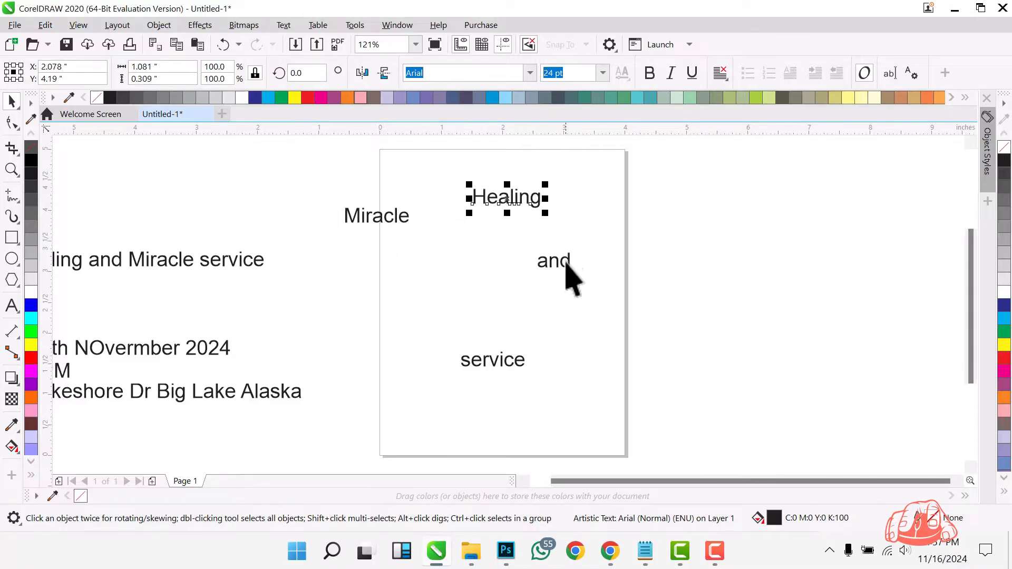
mouse_move(553, 265)
left_mouse_down()
mouse_move(716, 268)
mouse_move(876, 298)
left_mouse_up()
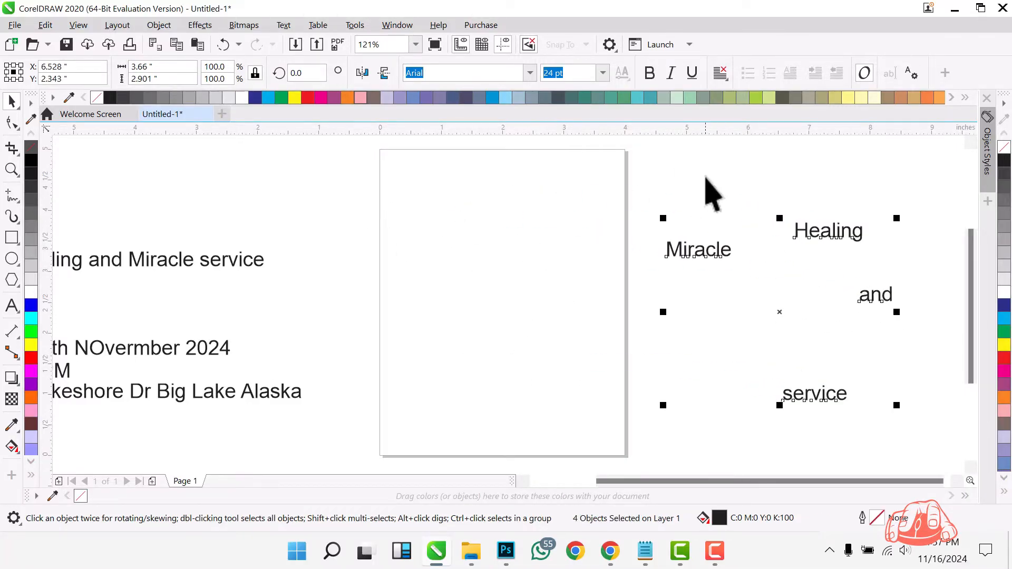
left_click(707, 192)
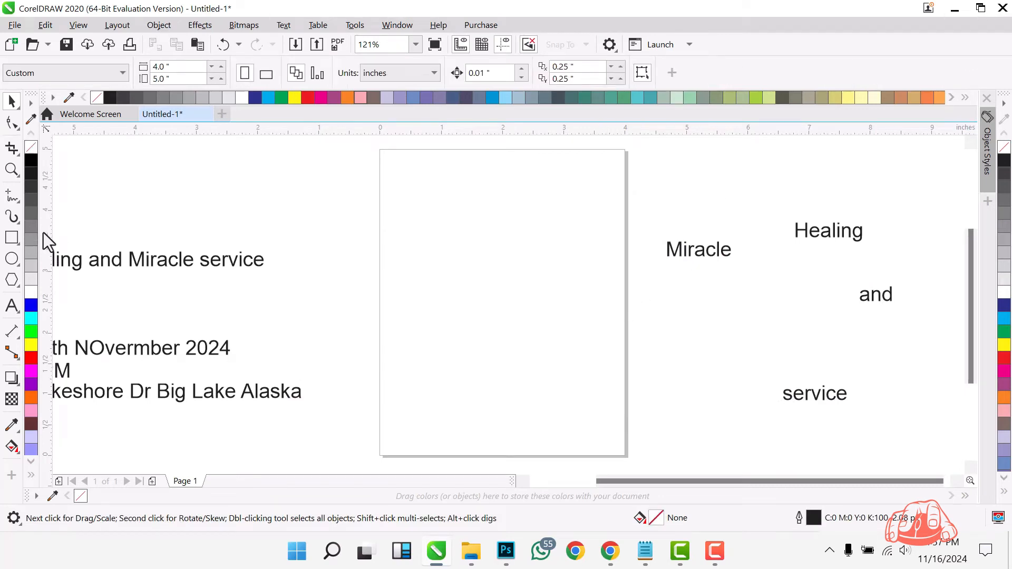
- Add margin guidelines just inside all four page edges, with the upper one at about 4.73 in and the right one at about 3.77 in
left_click_drag(488, 129, 491, 165)
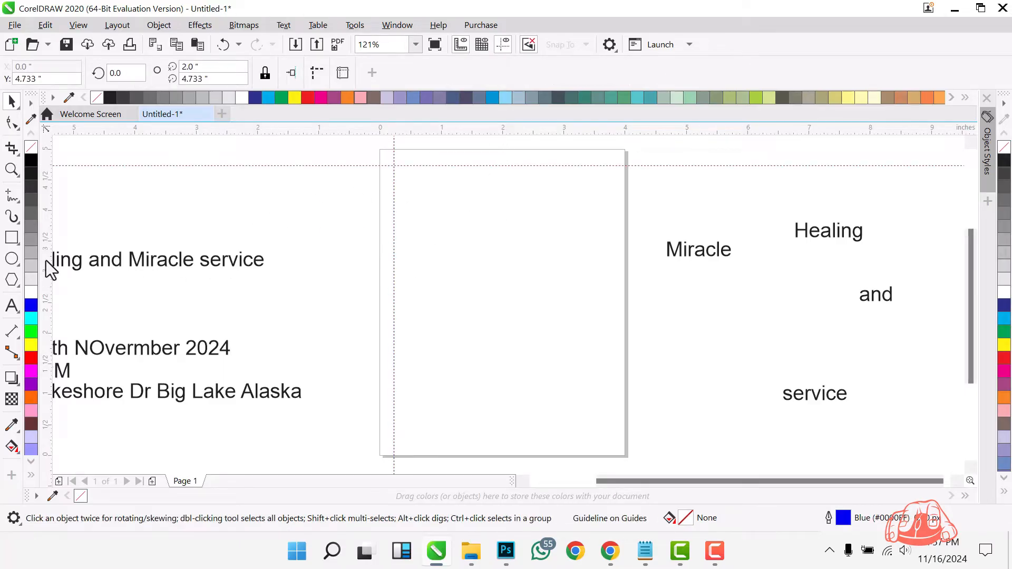
left_click(606, 378)
left_click_drag(593, 447, 592, 436)
left_click_drag(608, 249, 606, 236)
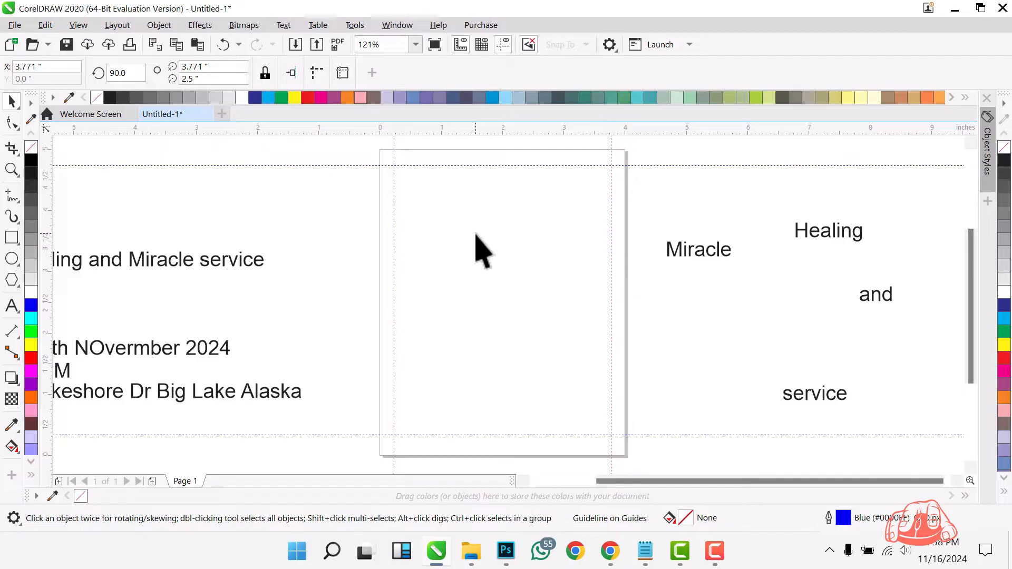
left_click(420, 167)
- Move the heading, date and address texts farther left of the page and the four separate words farther right of it
scroll(502, 244, "down", 3)
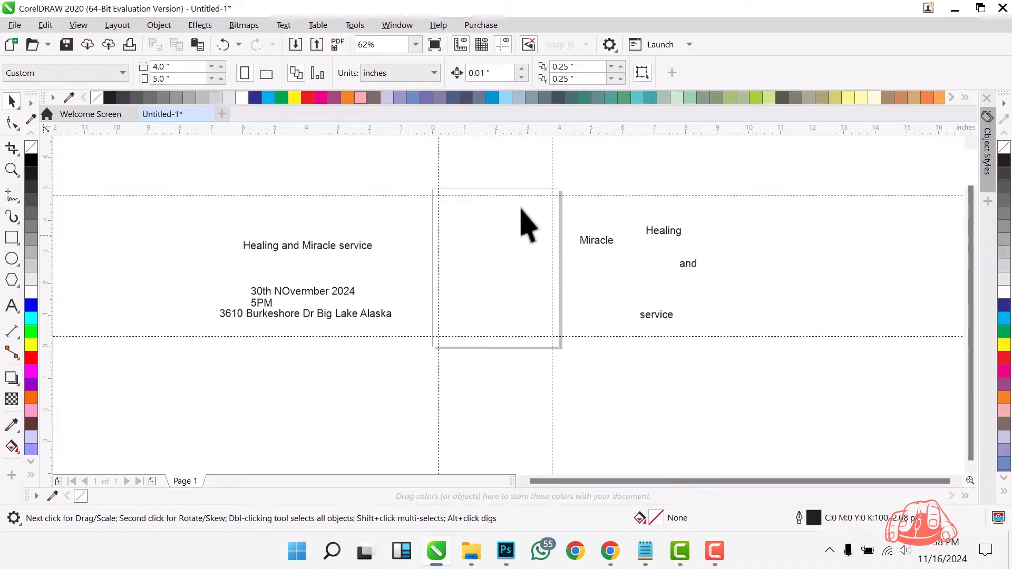
left_click_drag(154, 154, 425, 372)
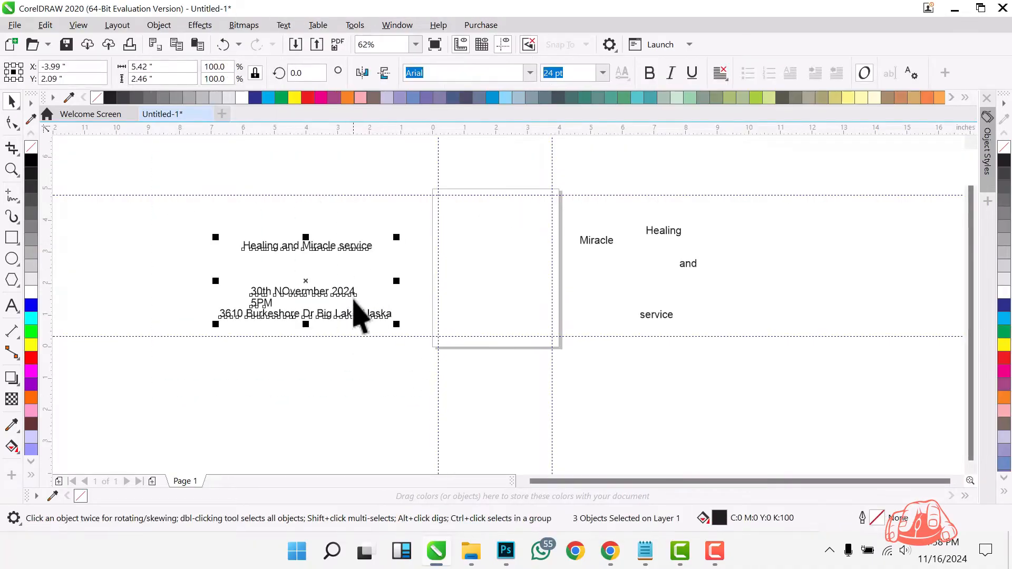
left_click_drag(336, 299, 283, 294)
left_click_drag(517, 162, 799, 422)
left_click_drag(684, 265, 801, 260)
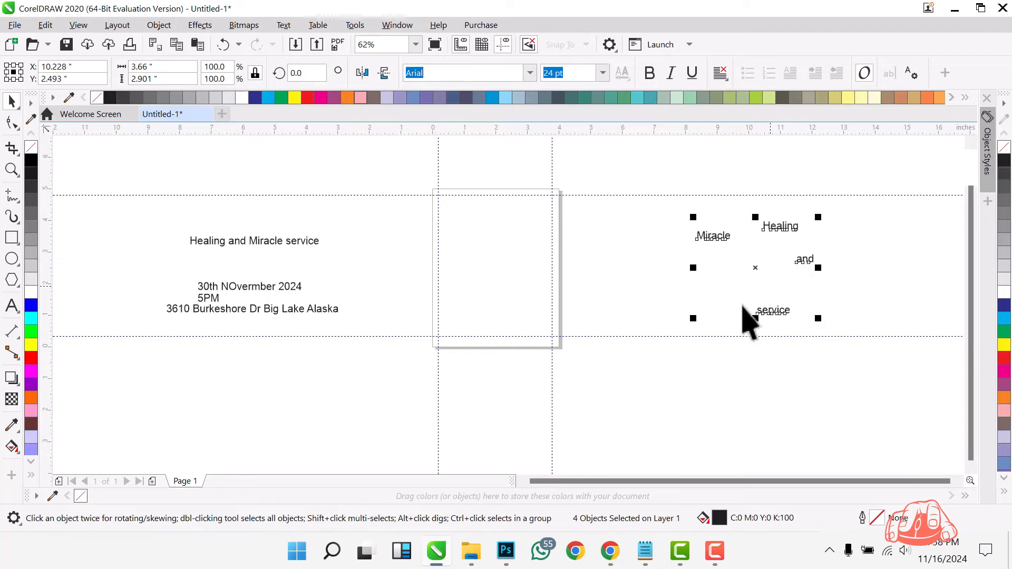
left_click(686, 404)
- Switch to the Project folder and bring the wheelchair, worship crowd, pink temple, church seats and red silk images into the CorelDRAW document
key("super+d")
mouse_move(473, 564)
left_click(404, 483)
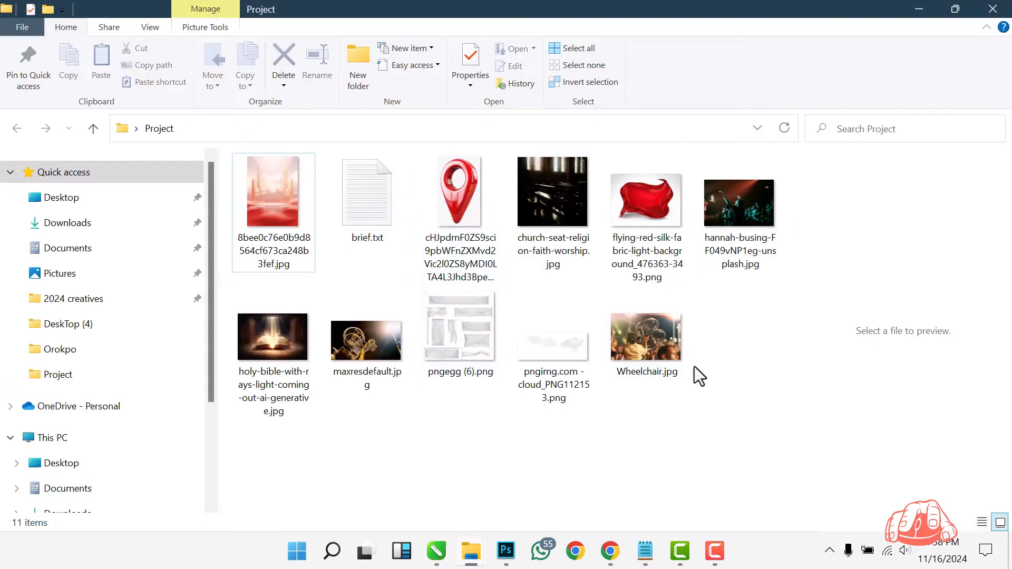
left_click(665, 334)
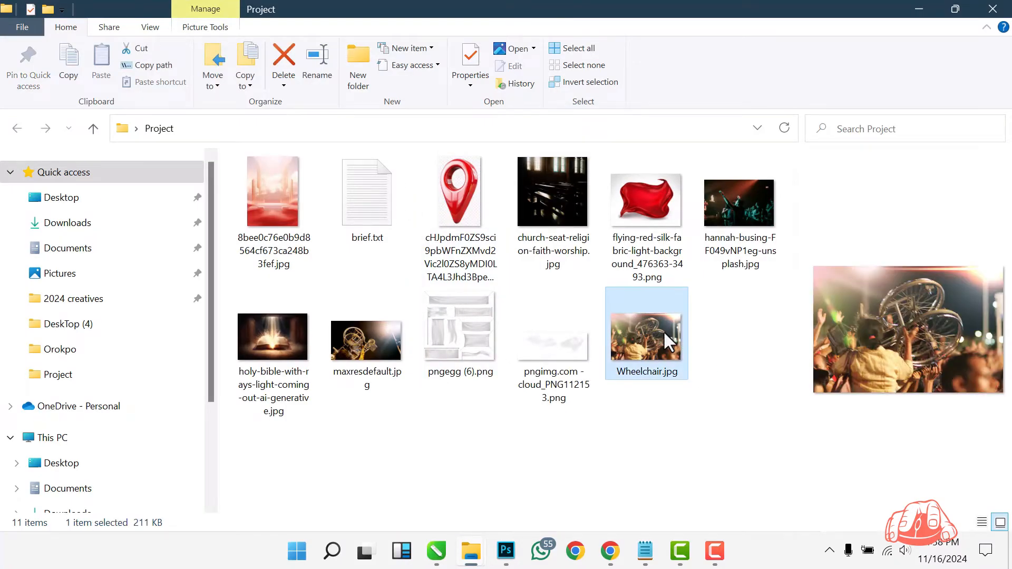
left_click(739, 204, "ctrl")
left_click(260, 179, "ctrl")
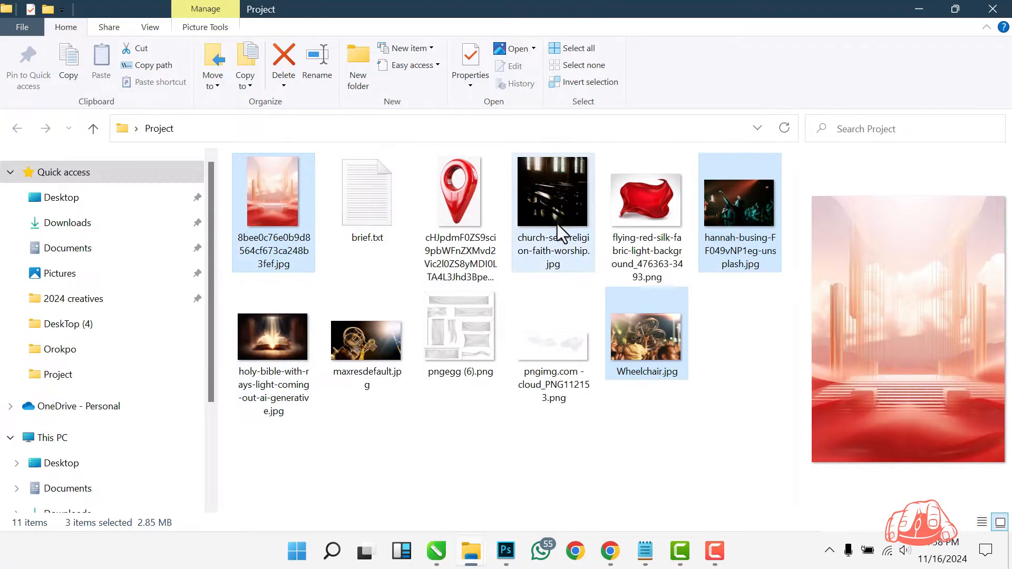
left_click(553, 251, "ctrl")
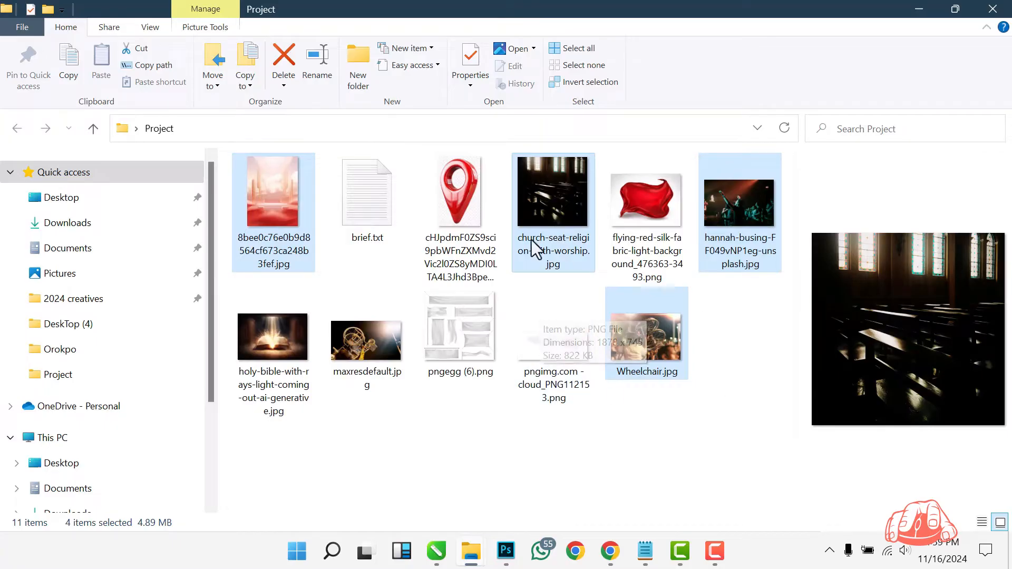
left_click(649, 191, "ctrl")
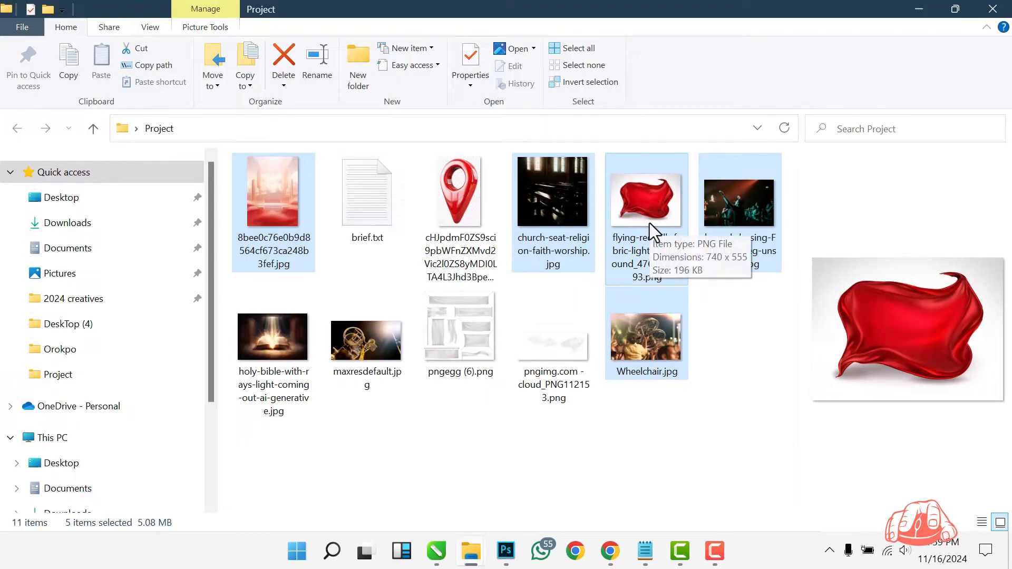
left_click_drag(650, 223, 380, 294)
- Spread the imported church seats, pink temple, wheelchair and red silk pictures apart around the page
scroll(420, 332, "up", 2)
left_click_drag(455, 327, 212, 319)
left_click_drag(451, 411, 263, 415)
left_click_drag(468, 334, 475, 201)
left_click_drag(452, 325, 758, 218)
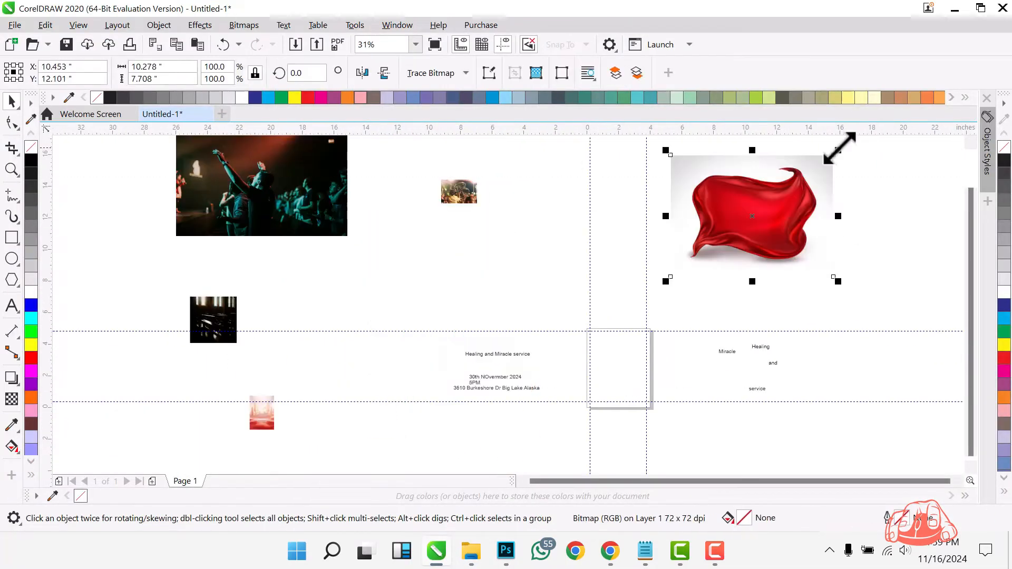
- Scale the red silk picture down to about 5.7 by 4.3 inches and inspect its image quality up close
left_click_drag(838, 148, 771, 207)
scroll(763, 239, "up", 2)
scroll(580, 216, "up", 3)
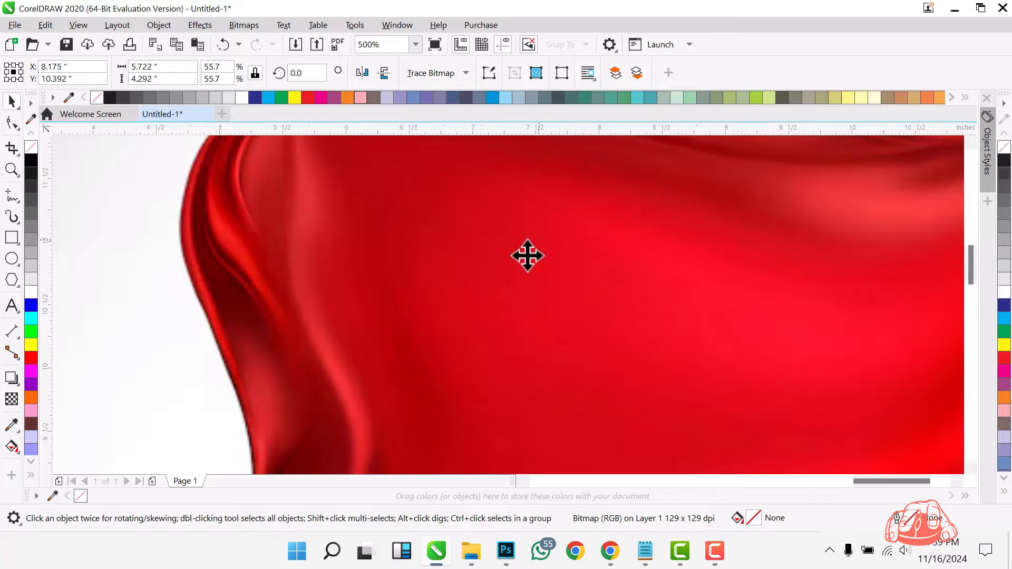
scroll(501, 264, "down", 5)
scroll(506, 251, "up", 3)
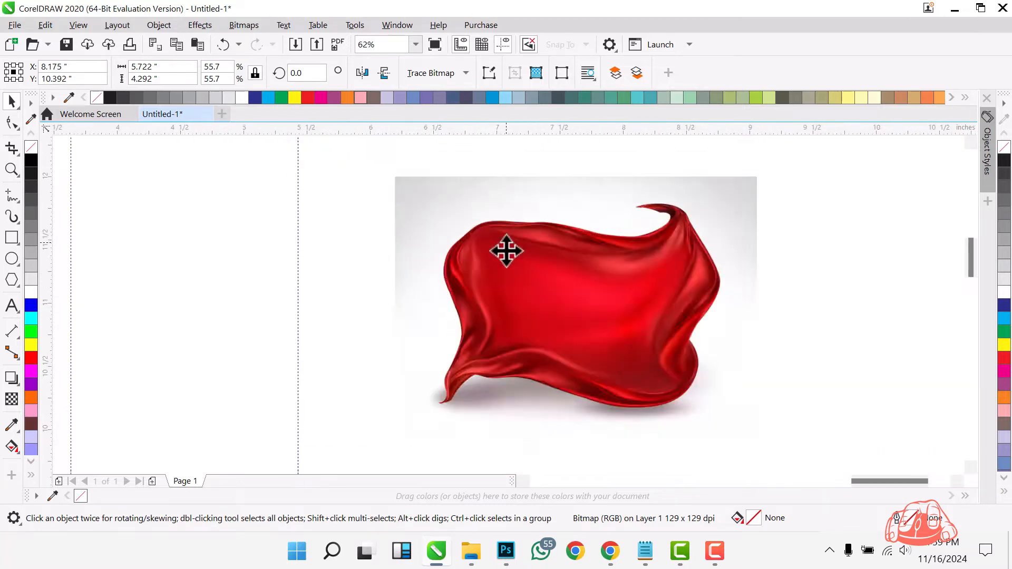
scroll(514, 232, "down", 4)
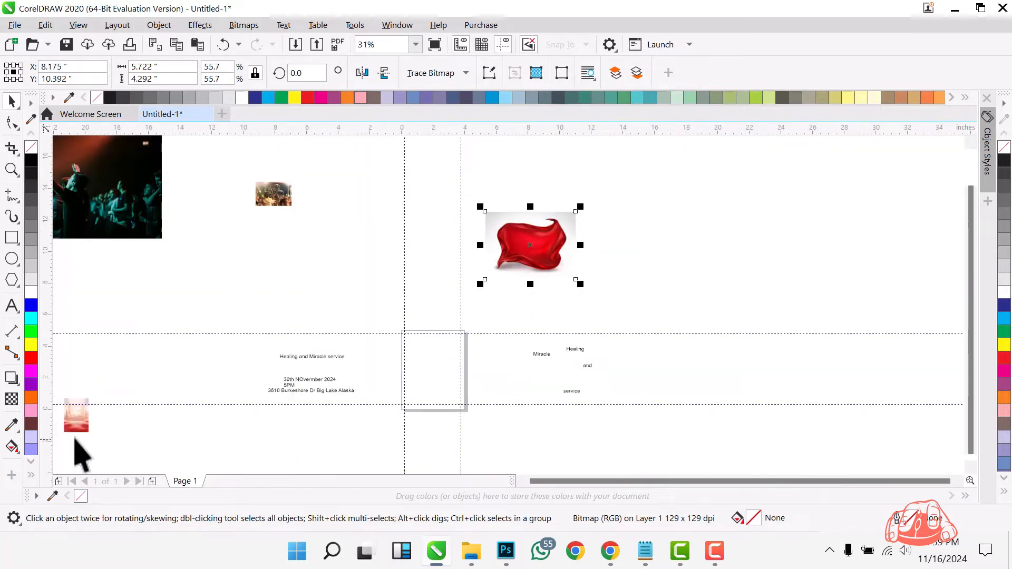
- Try the pink temple picture as a background over the page
left_click(244, 425)
left_click_drag(79, 420, 473, 415)
scroll(443, 356, "up", 2)
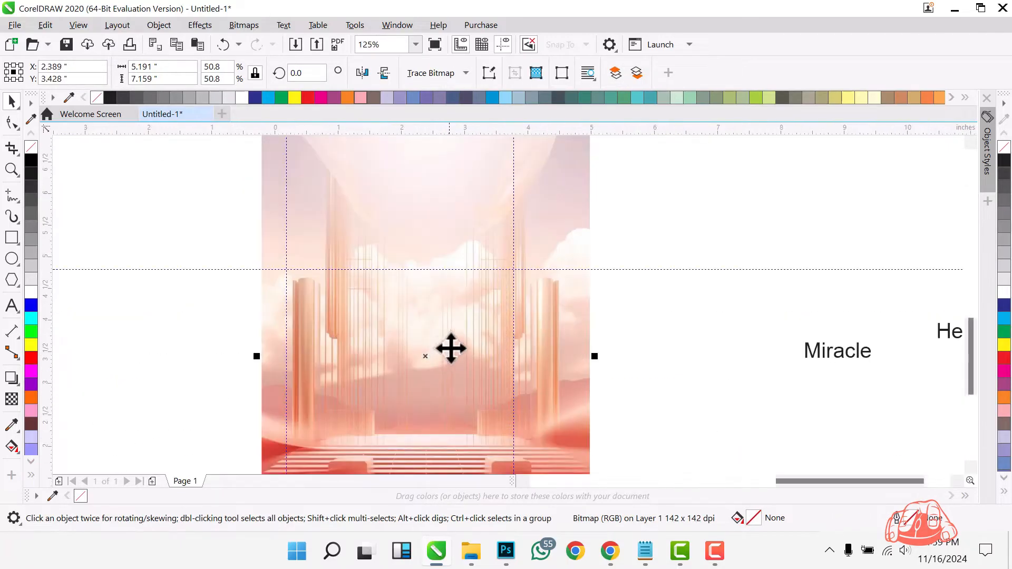
left_click_drag(450, 338, 454, 358)
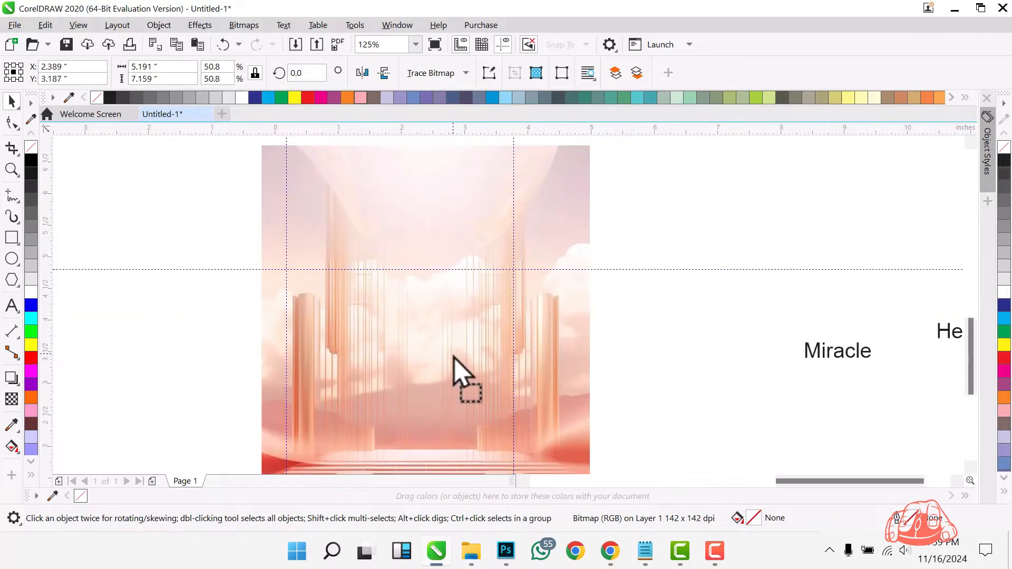
scroll(445, 302, "down", 3)
scroll(453, 314, "up", 3)
scroll(443, 269, "down", 2)
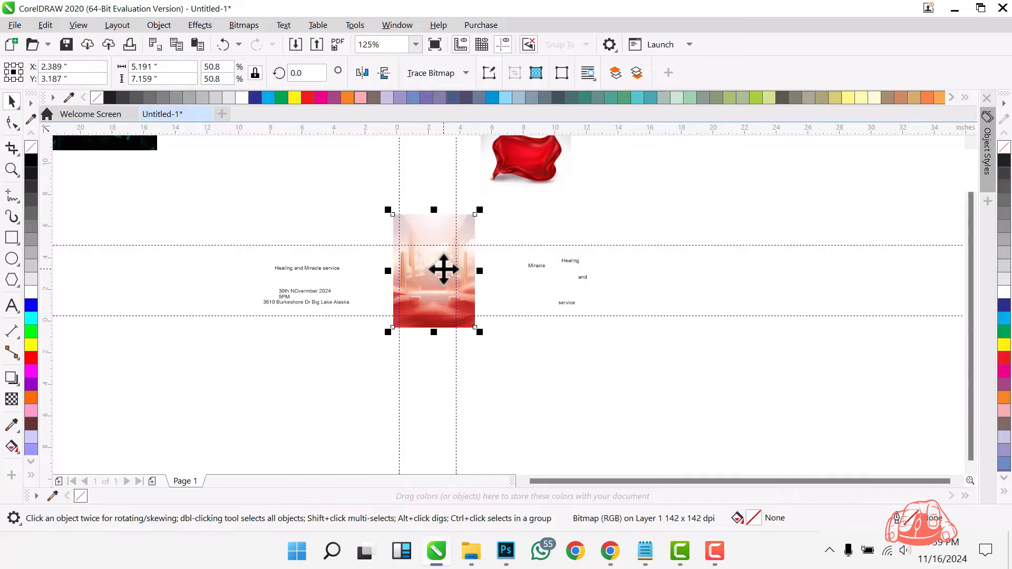
- Move the pink temple picture off the page to beyond the separate heading words
left_click_drag(442, 279, 710, 281)
left_click(369, 232)
scroll(416, 267, "up", 2)
scroll(554, 289, "down", 2)
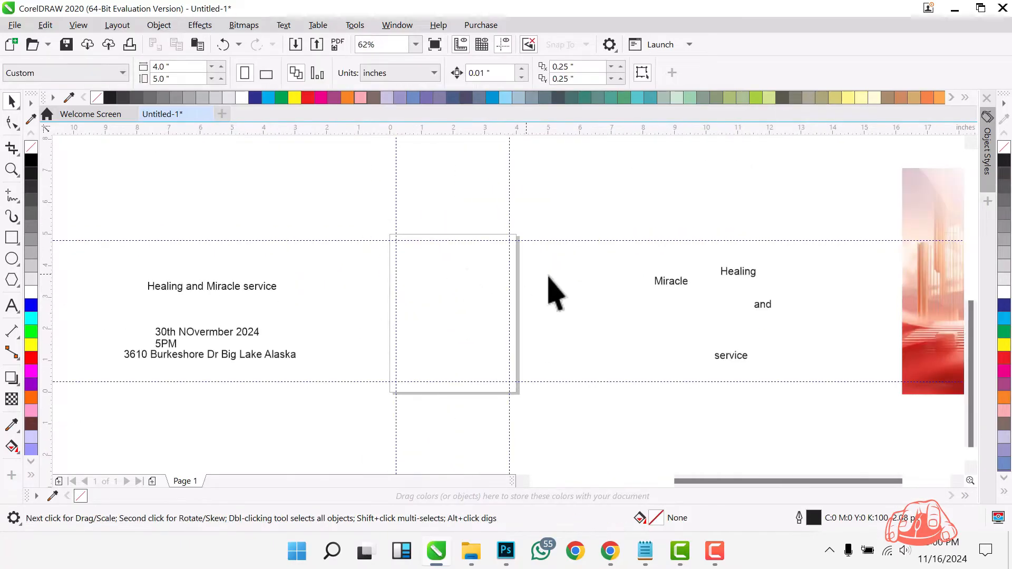
- Open the flying-red-silk-fabric image from the Project folder in Photoshop
mouse_move(471, 551)
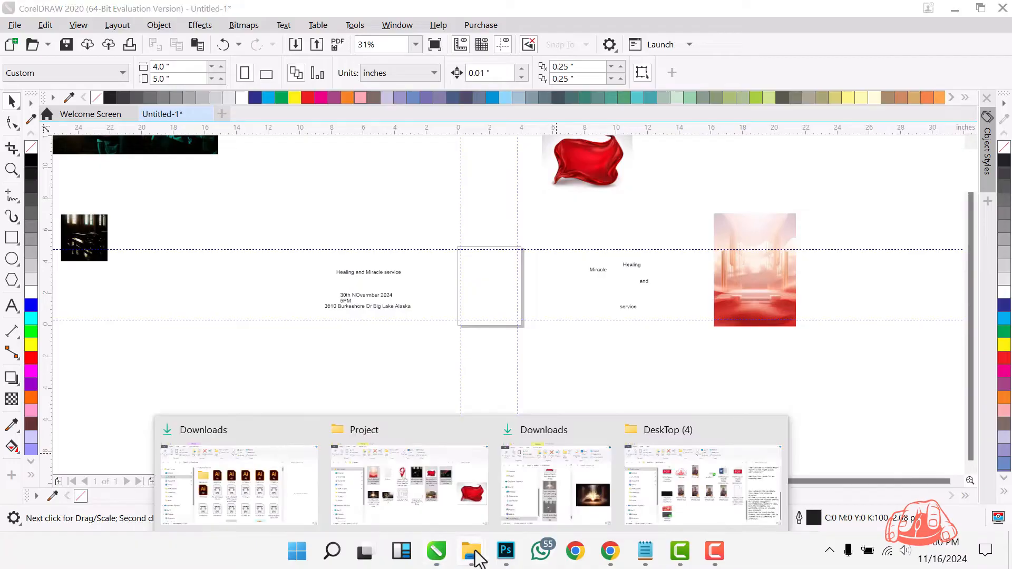
left_click(411, 475)
left_click(651, 234)
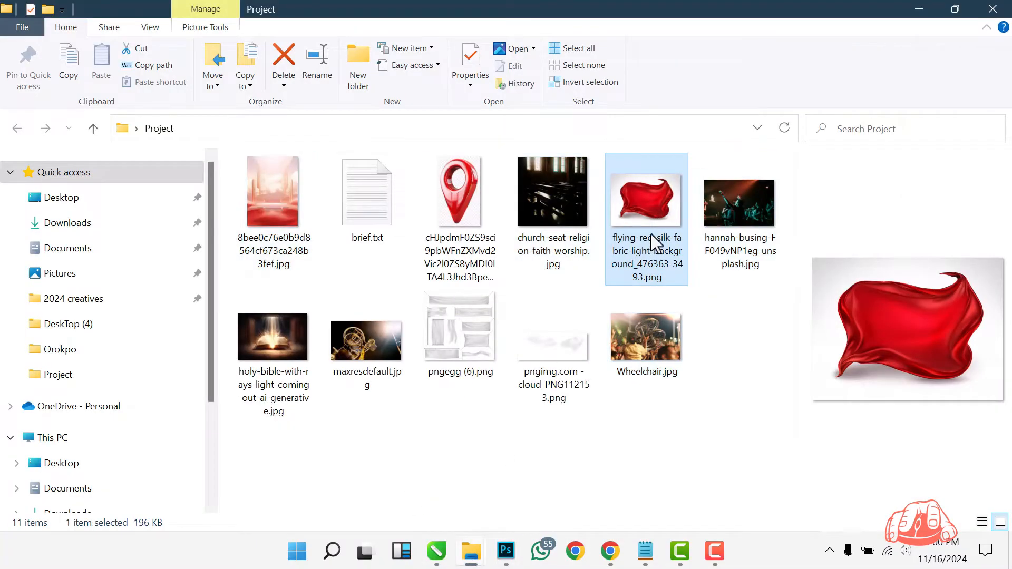
left_click_drag(651, 234, 382, 112)
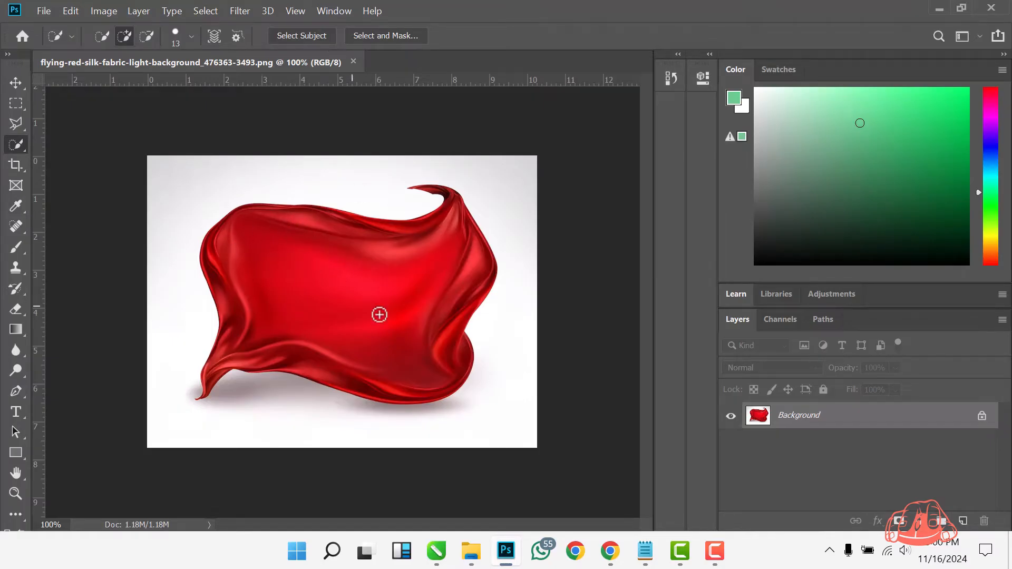
- Select the light background and the shadow beneath the silk with the Magic Wand tool, and invert the selection to the silk
left_click(26, 145)
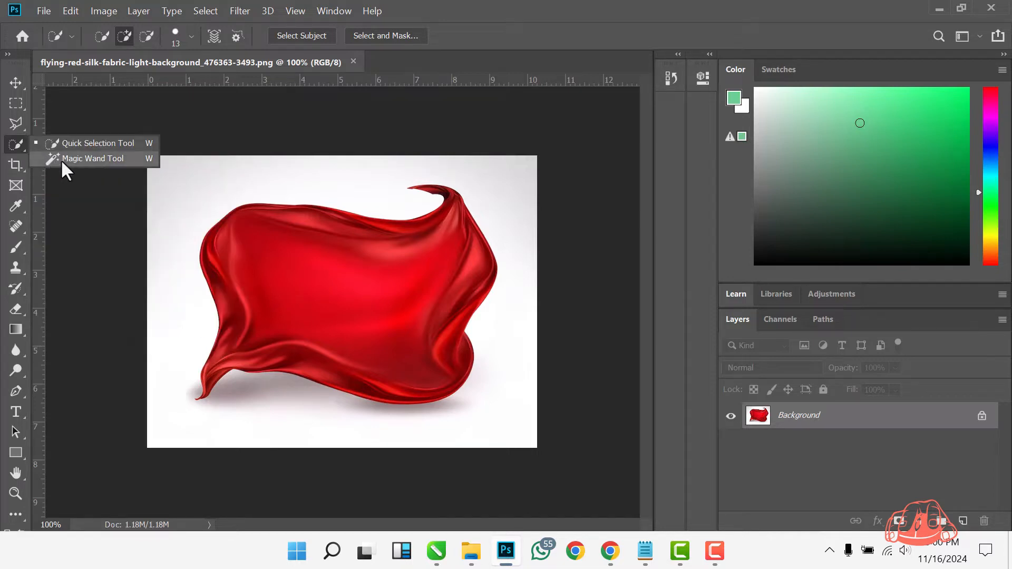
left_click(64, 161)
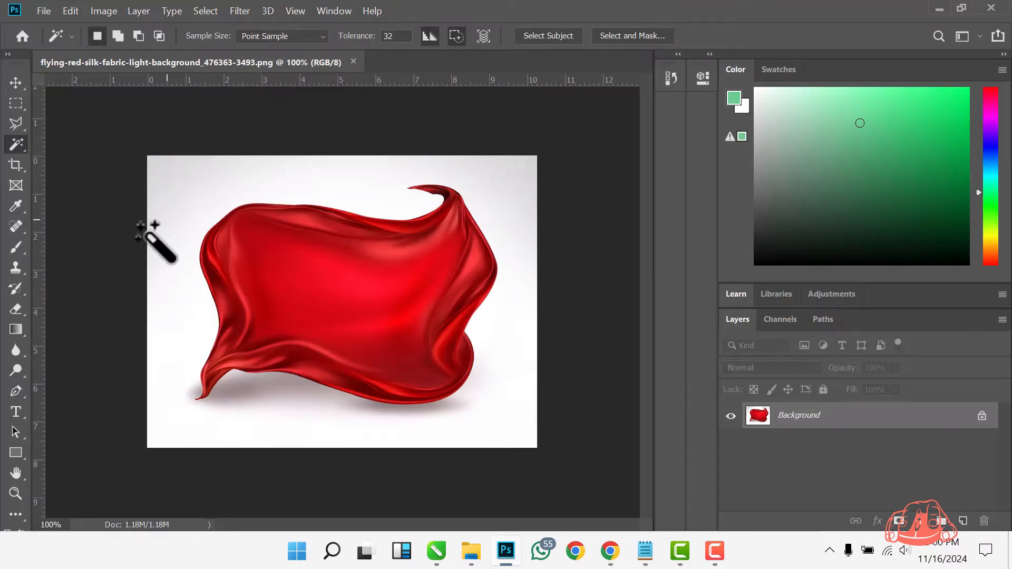
left_click(234, 177)
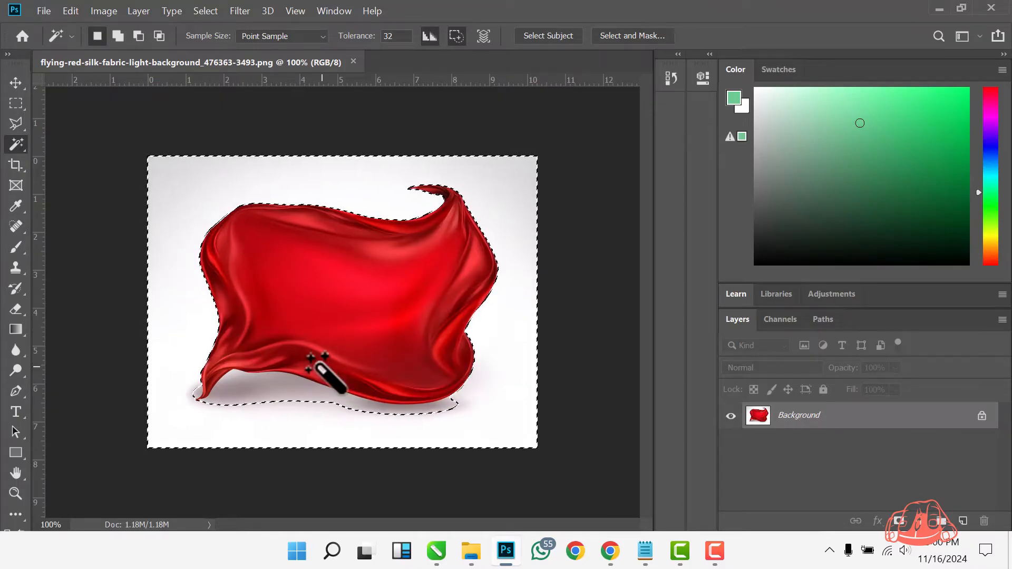
left_click(269, 403, "shift")
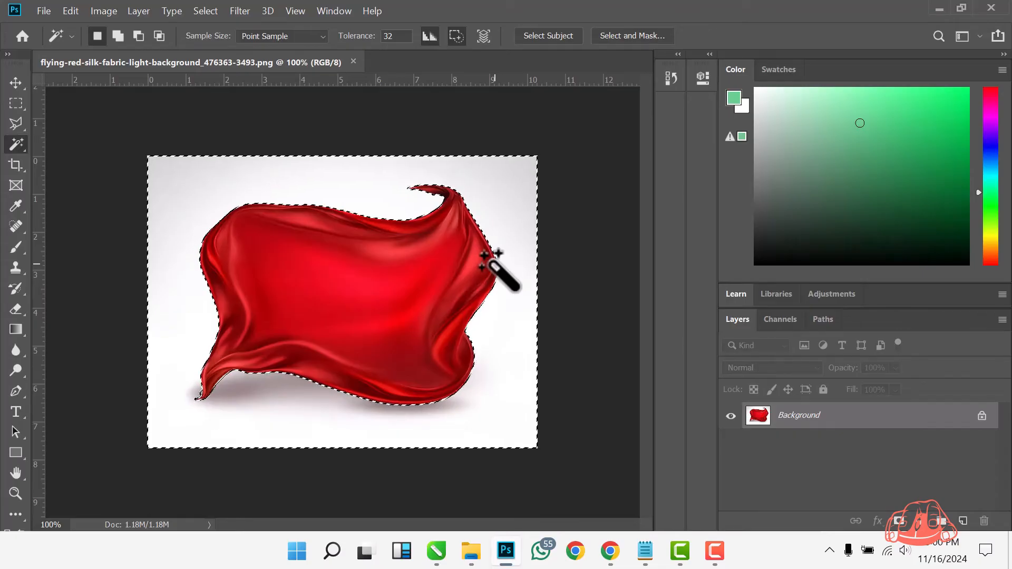
key("ctrl+shift+i")
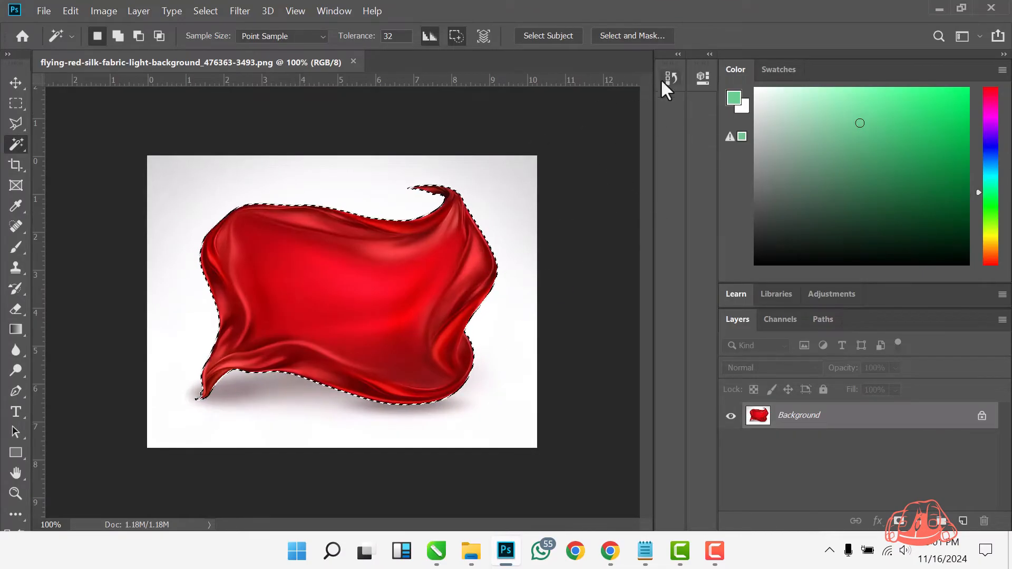
- Refine the silk selection's edge with Select and Mask and output the result as a masked layer copy
left_click(626, 37)
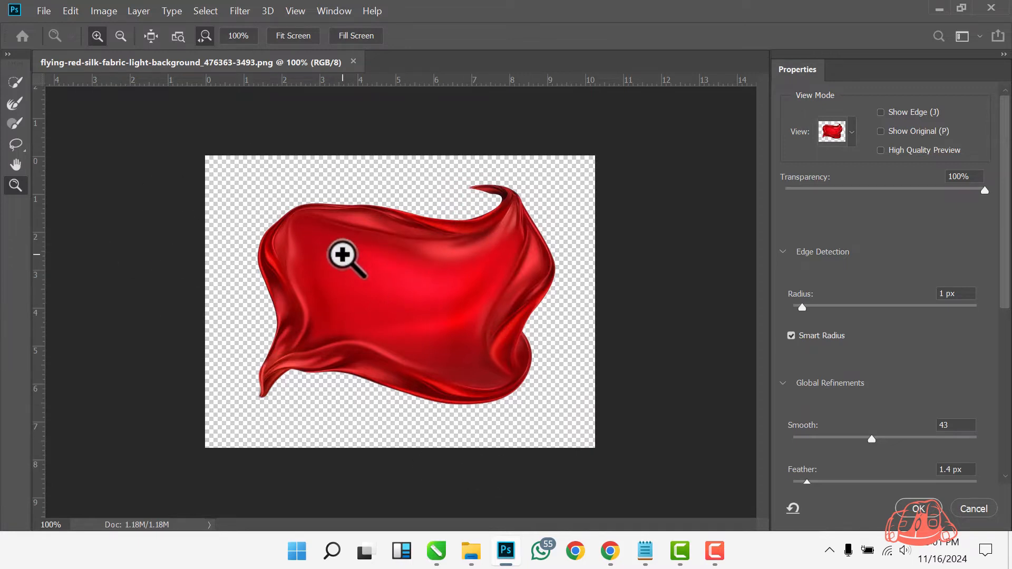
scroll(848, 337, "down", 1)
scroll(846, 333, "down", 4)
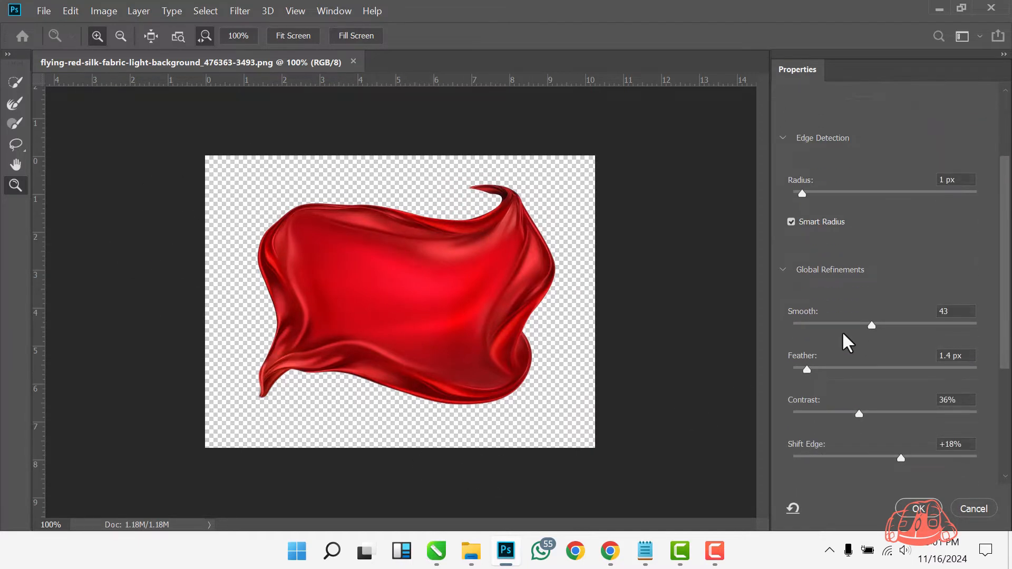
scroll(834, 377, "down", 1)
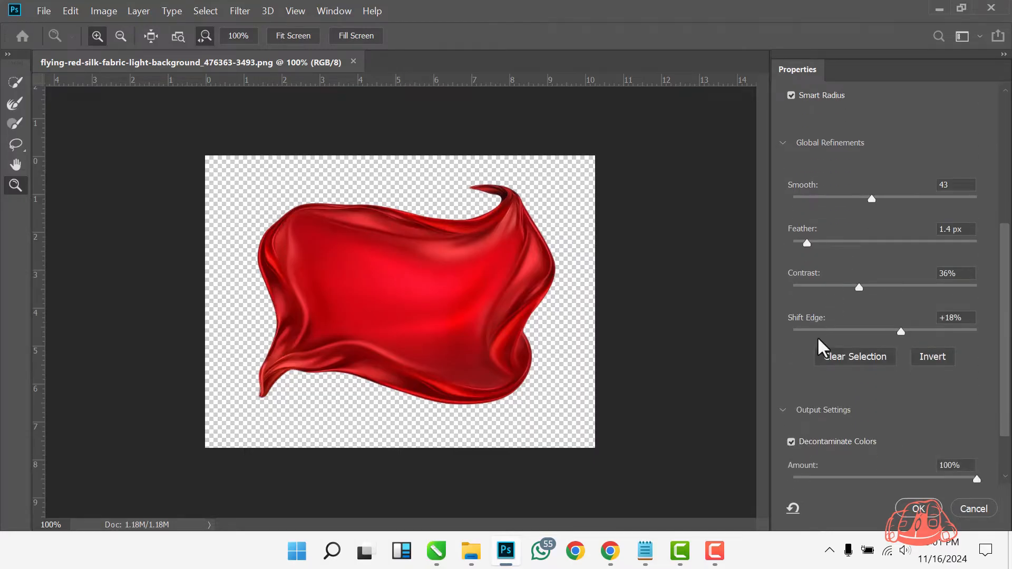
scroll(817, 336, "up", 3)
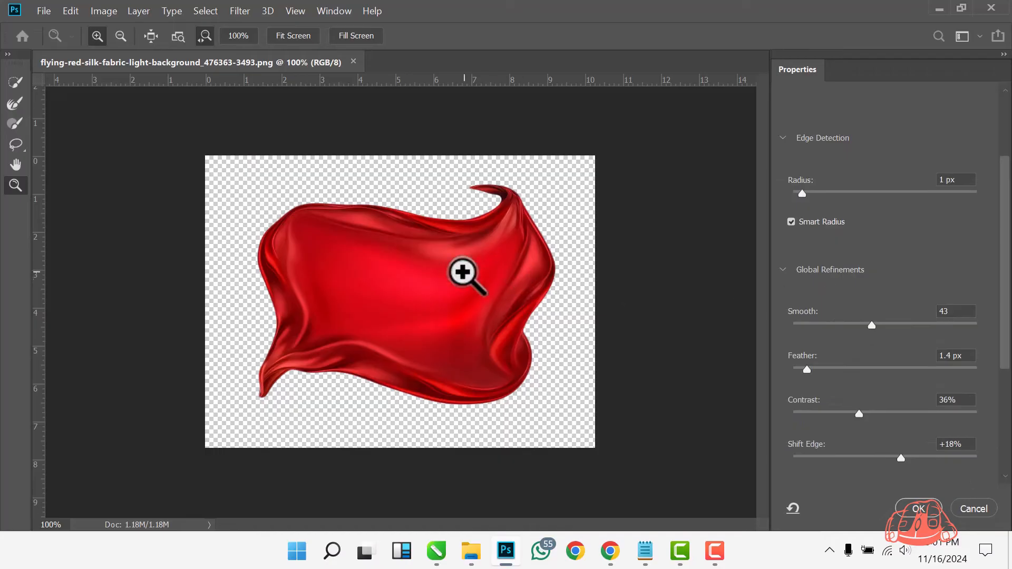
left_click_drag(520, 248, 446, 274)
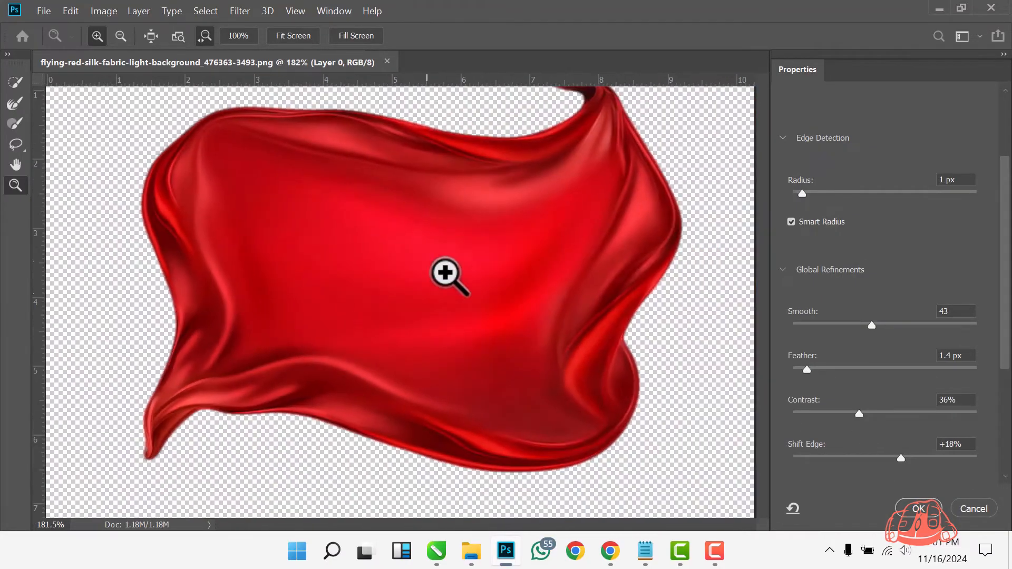
scroll(446, 273, "down", 2)
left_click(926, 515)
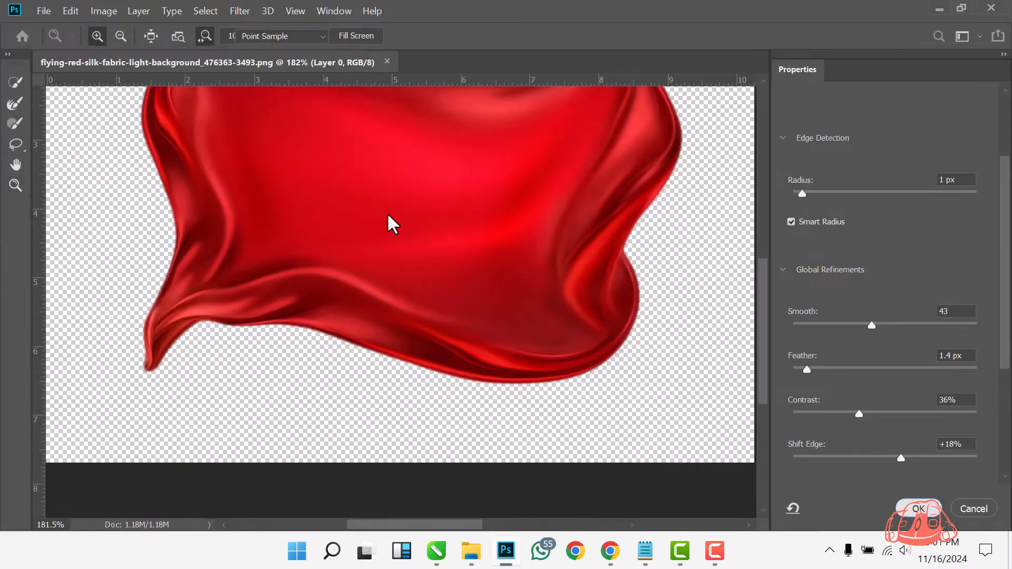
- Fit the image in view and save the silk cutout as a PNG in the Project folder
key("z")
key("ctrl+0")
left_click(47, 11)
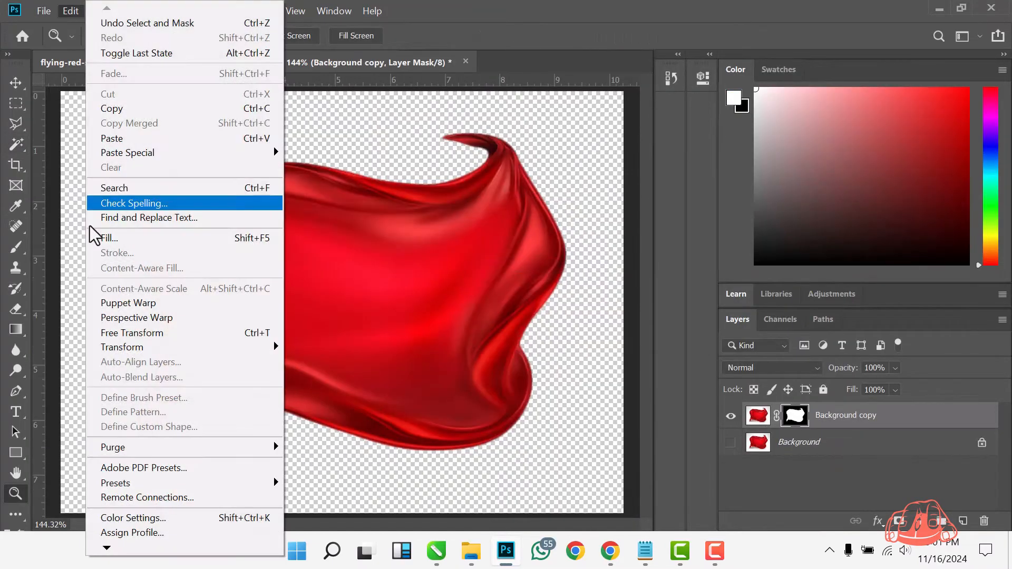
left_click(66, 180)
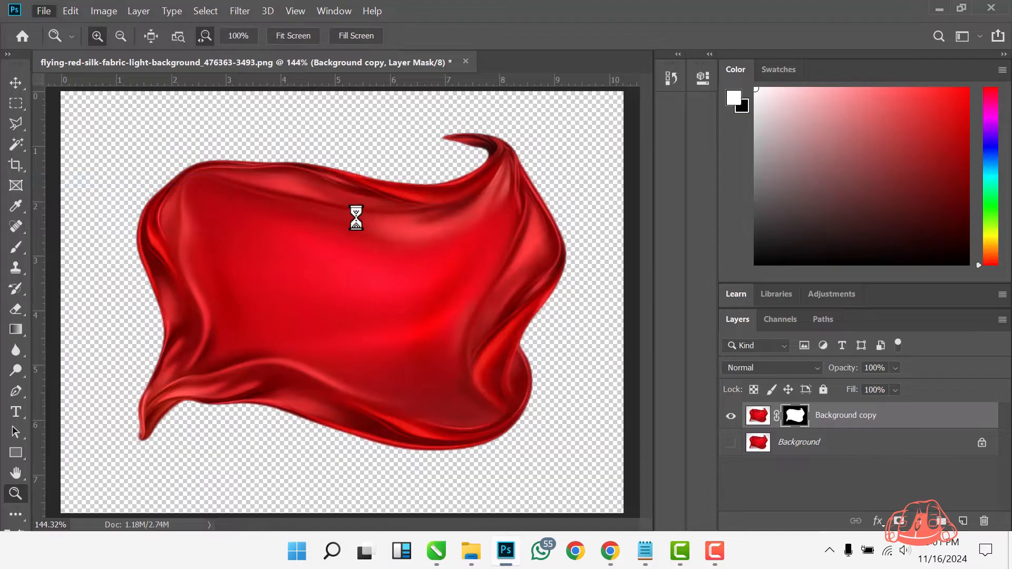
left_click(296, 281)
left_click(264, 229)
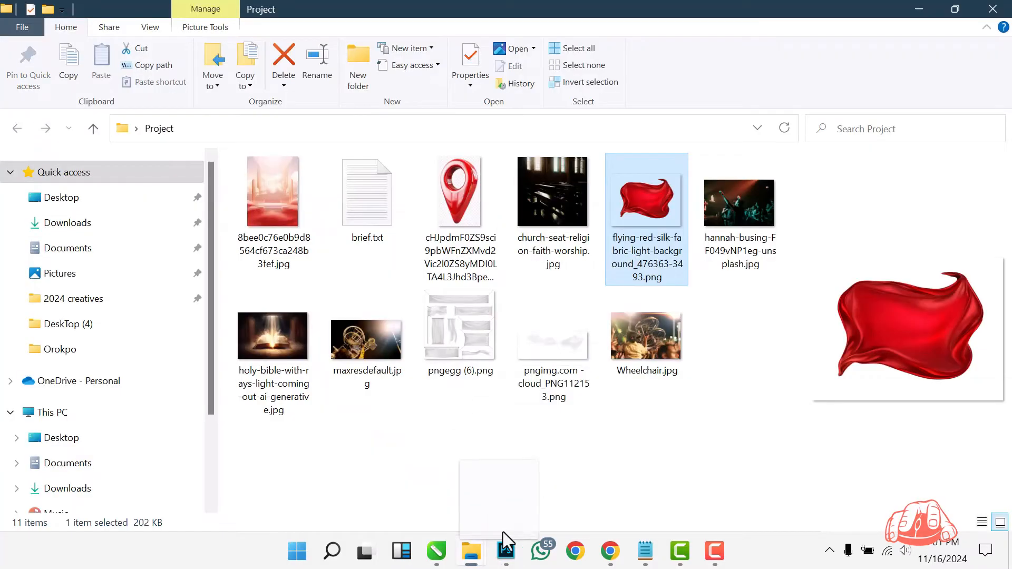
- Import the silk cutout from the Project folder into CorelDRAW over the pink temple picture and scale it to about 7.9 by 6 inches
left_click_drag(501, 543, 759, 258)
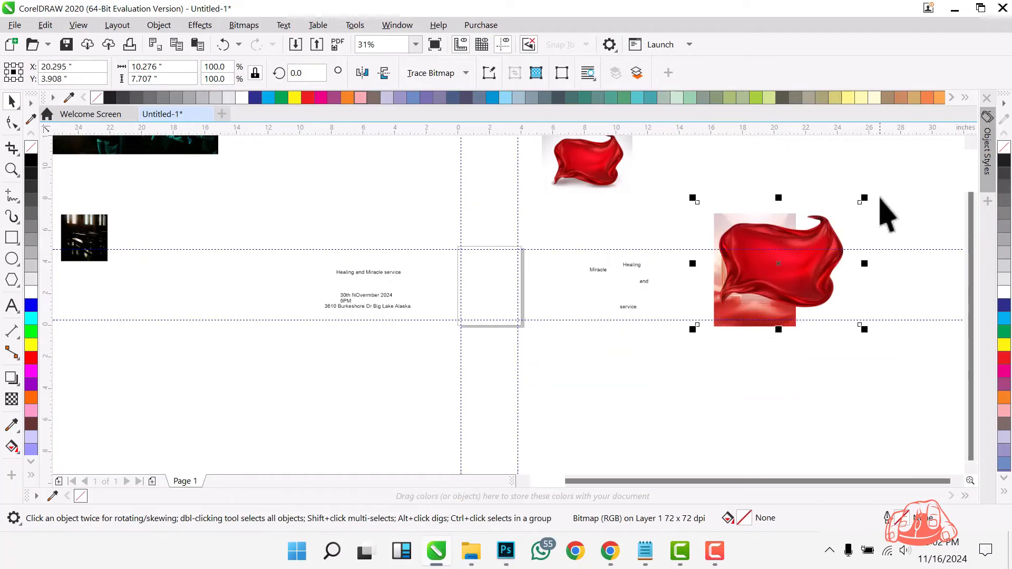
left_click_drag(865, 197, 801, 246)
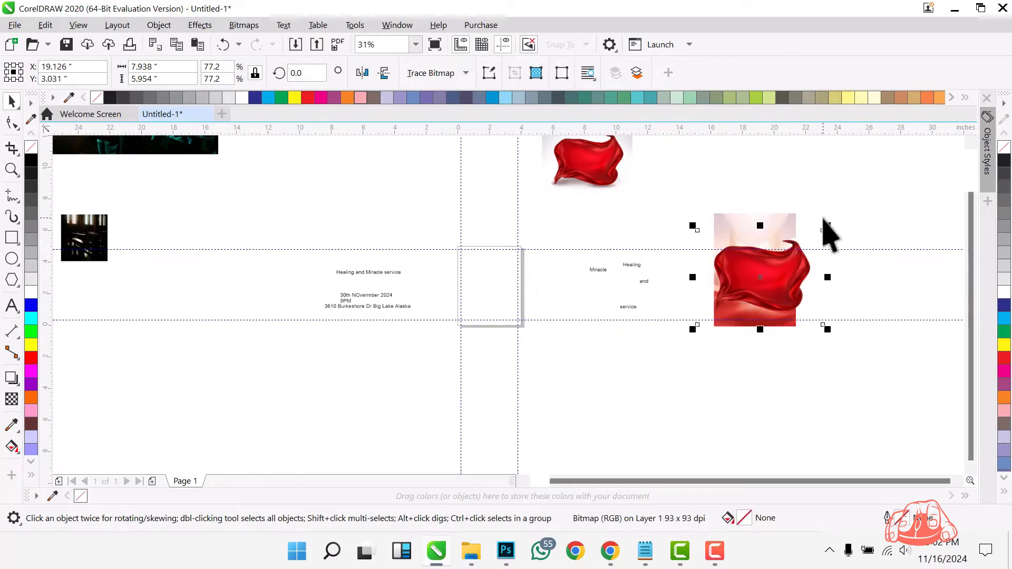
scroll(794, 248, "up", 2)
scroll(601, 276, "down", 2)
- Place the original silk picture above the cutout for comparison, and clear the silk pictures away from the temple picture
left_click_drag(510, 182, 681, 225)
scroll(623, 220, "up", 2)
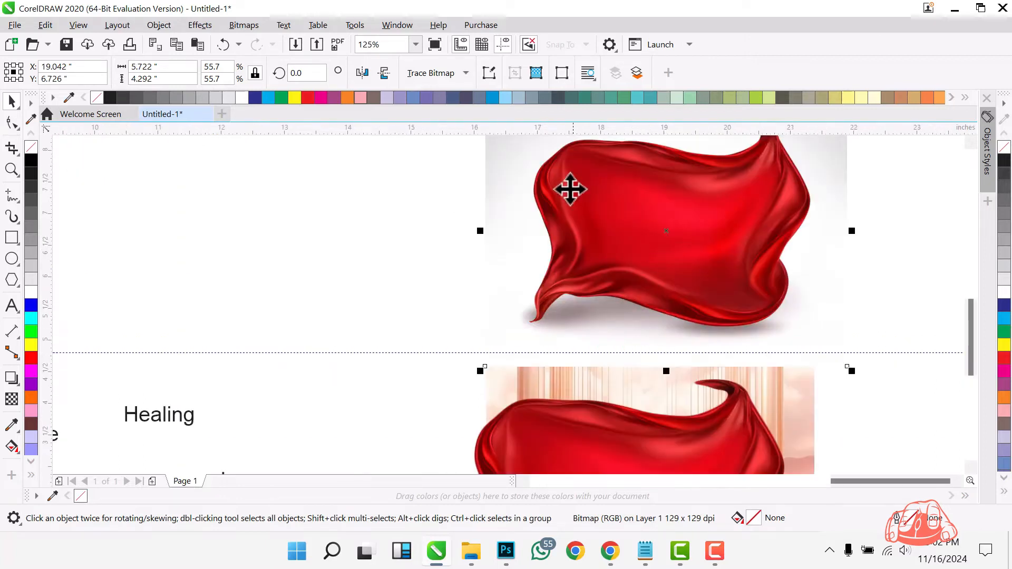
scroll(570, 187, "down", 1)
left_click_drag(587, 353, 677, 327)
left_click_drag(610, 296, 630, 332)
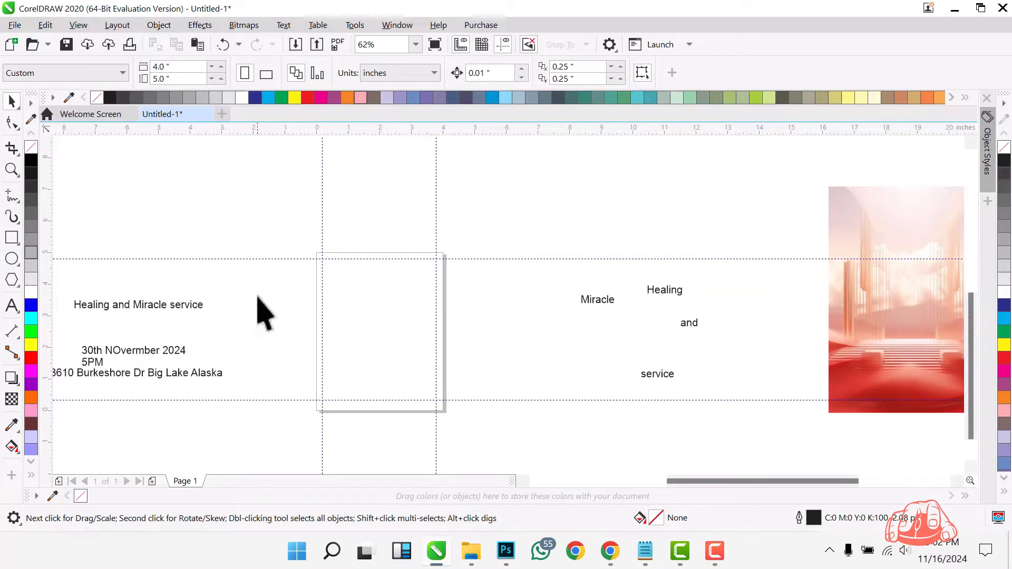
- Create a rectangle matching the 4 by 5 inch page
double_click(11, 238)
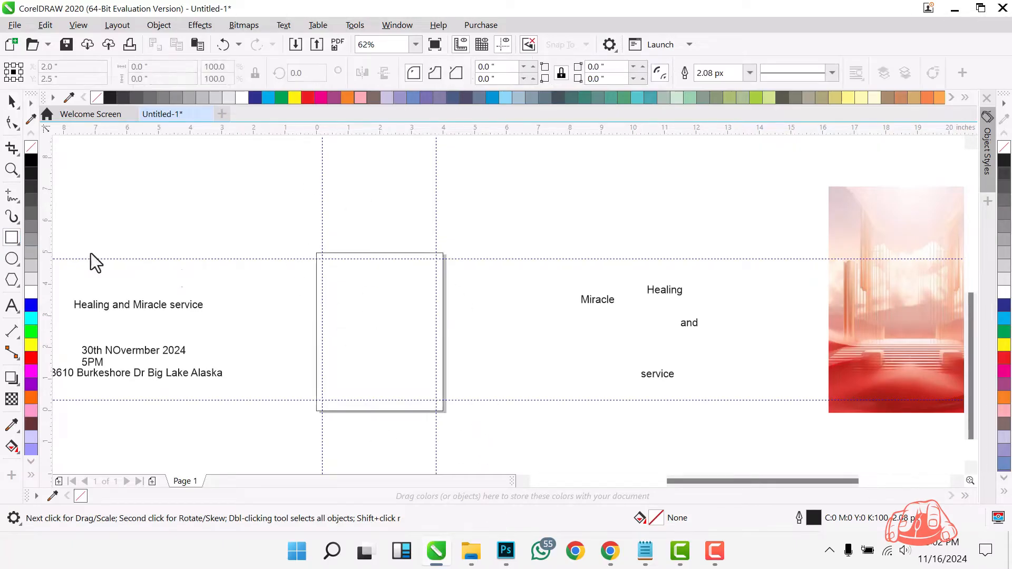
key("space")
scroll(288, 218, "up", 1)
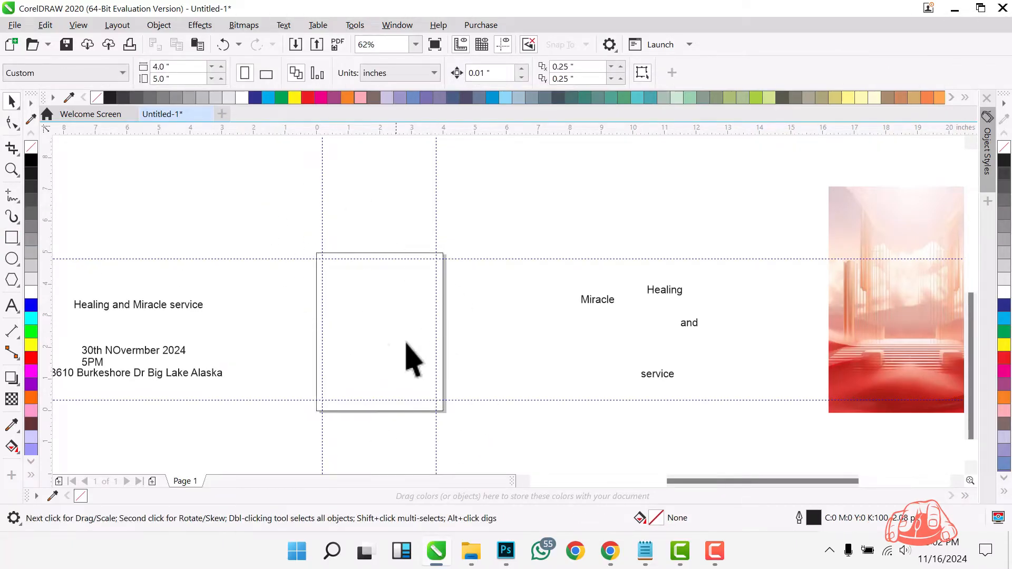
left_click(377, 323)
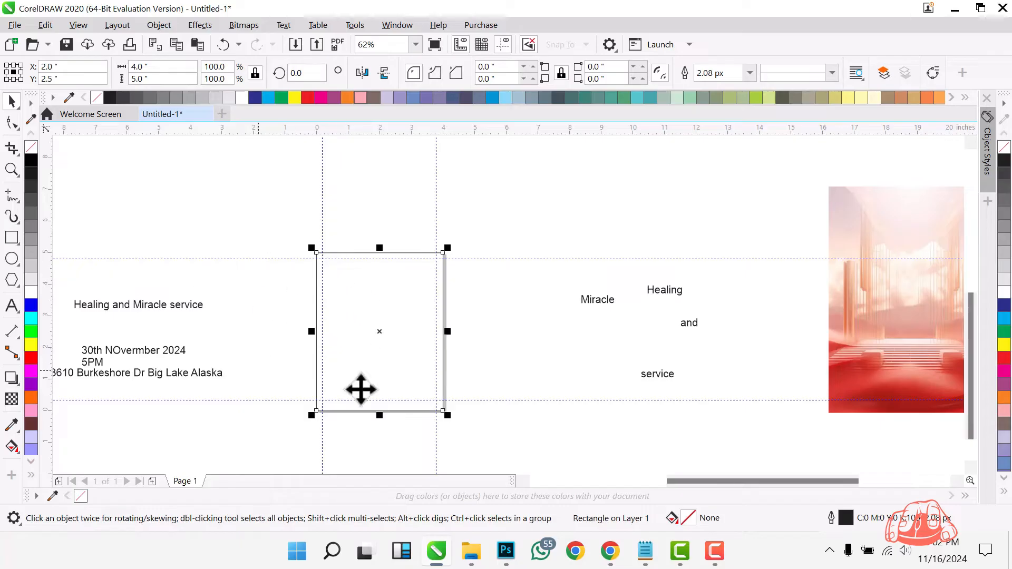
left_click(542, 164)
- PowerClip the pink temple picture inside the page-sized rectangle
left_click(871, 219)
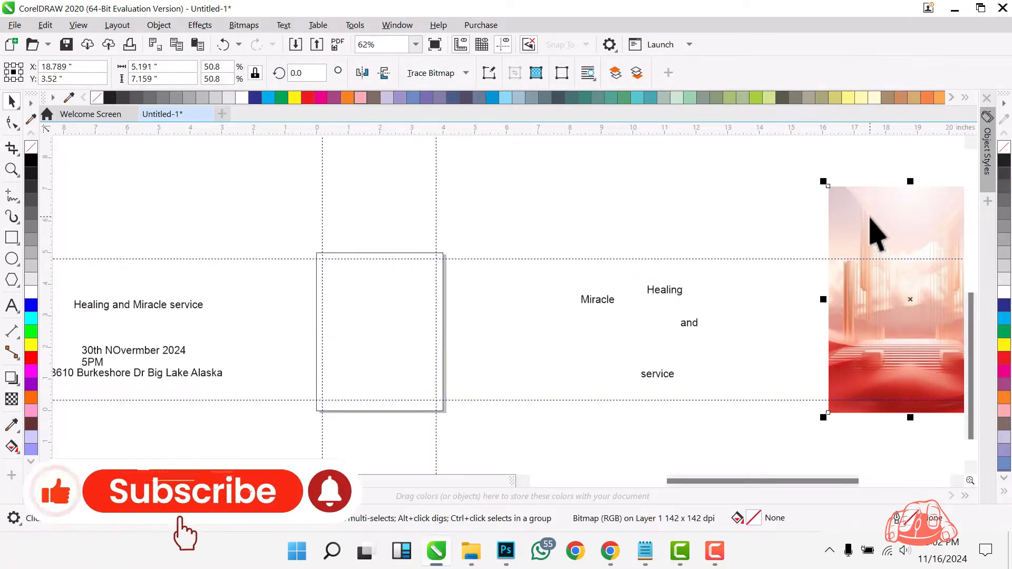
right_click(870, 218)
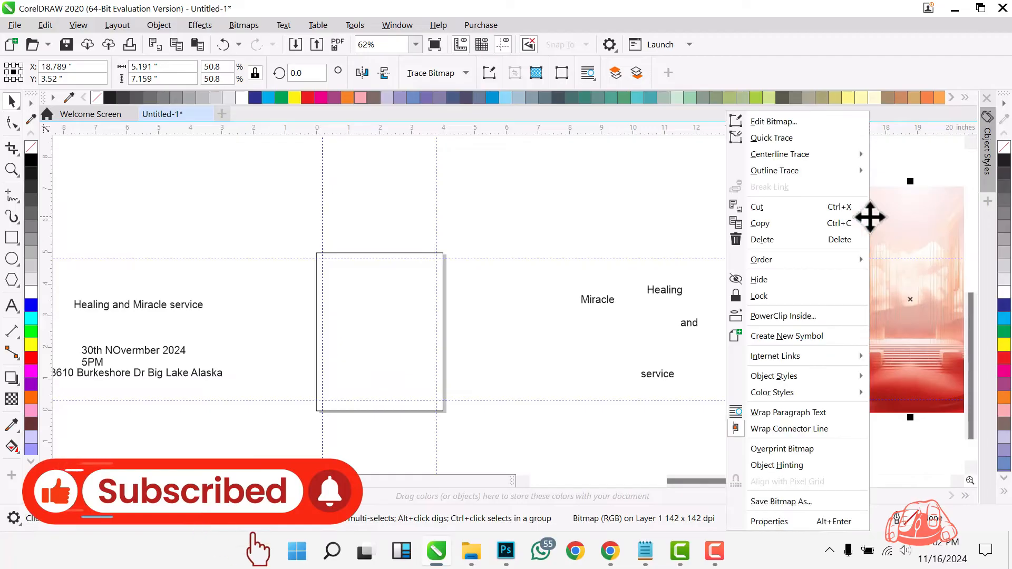
left_click(815, 318)
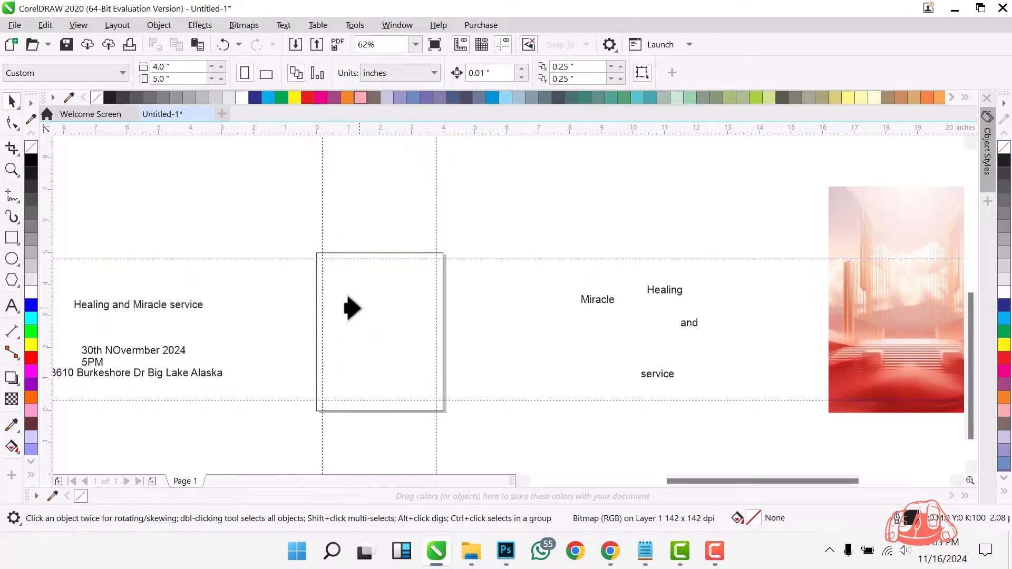
left_click_drag(351, 309, 357, 307)
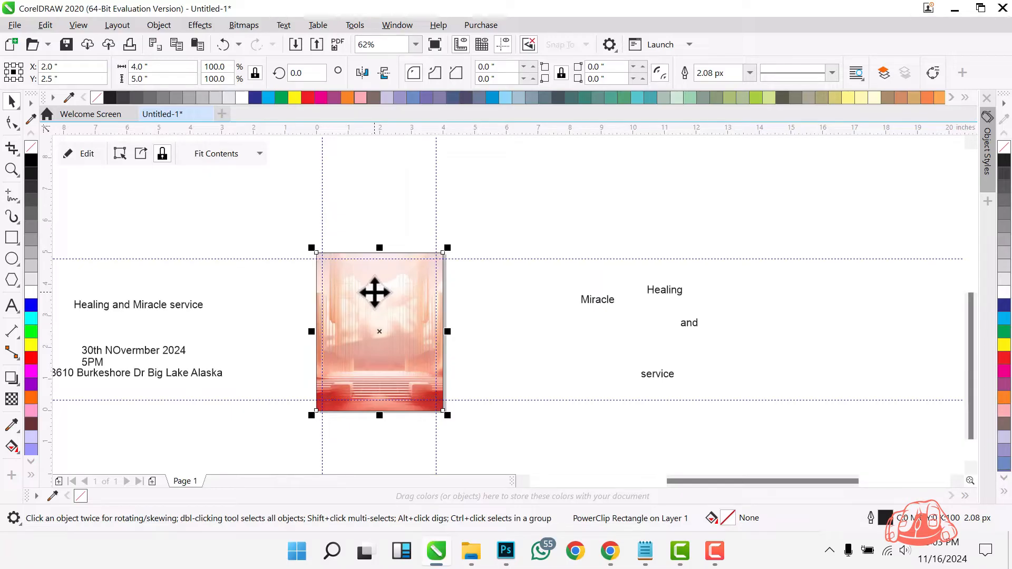
- Edit the PowerClip contents, scaling the temple picture to about 4.2 by 5.8 inches and positioning it over the page frame
left_click(401, 287, "ctrl")
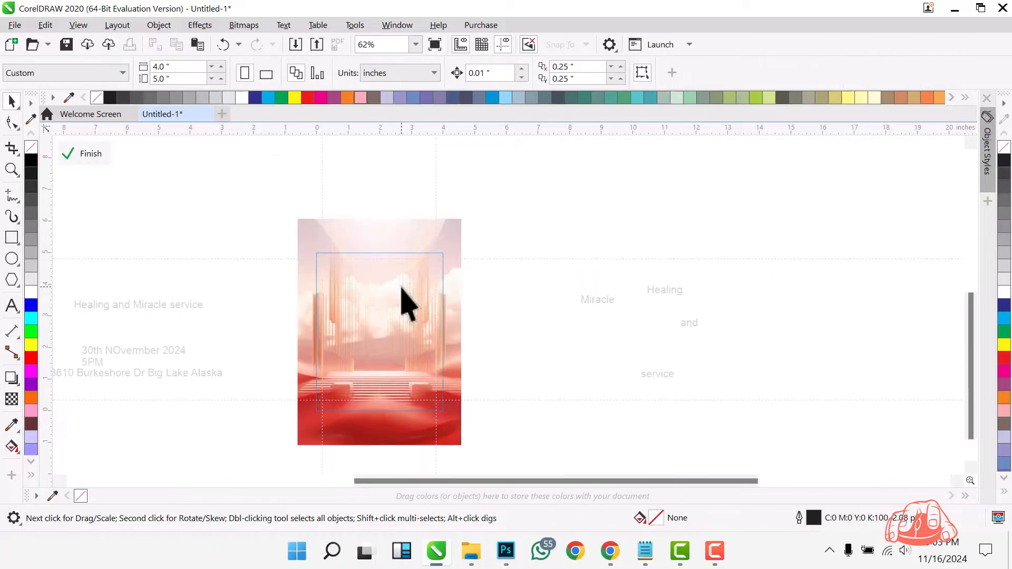
scroll(295, 369, "up", 2)
scroll(402, 299, "down", 2)
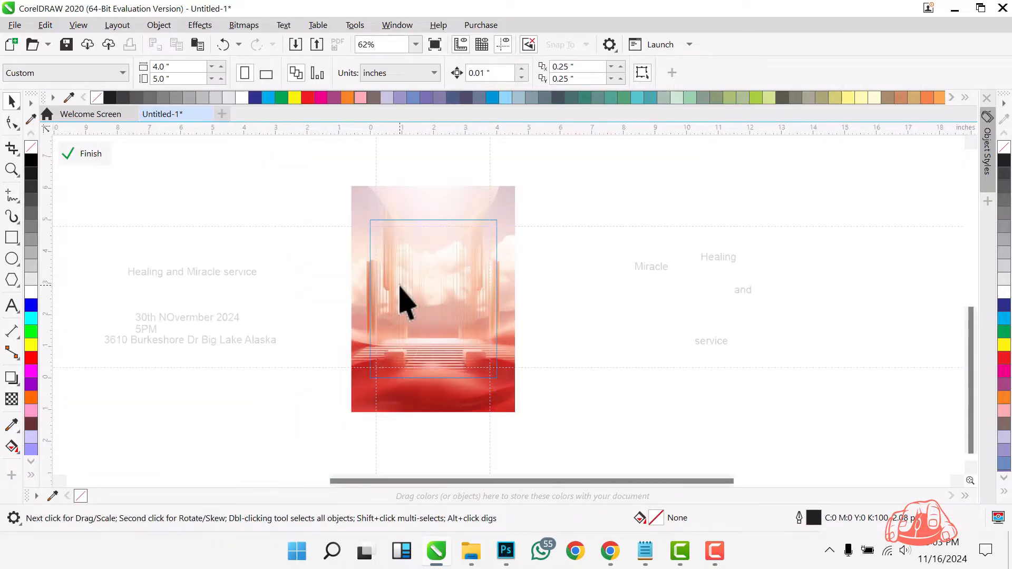
left_click(509, 226)
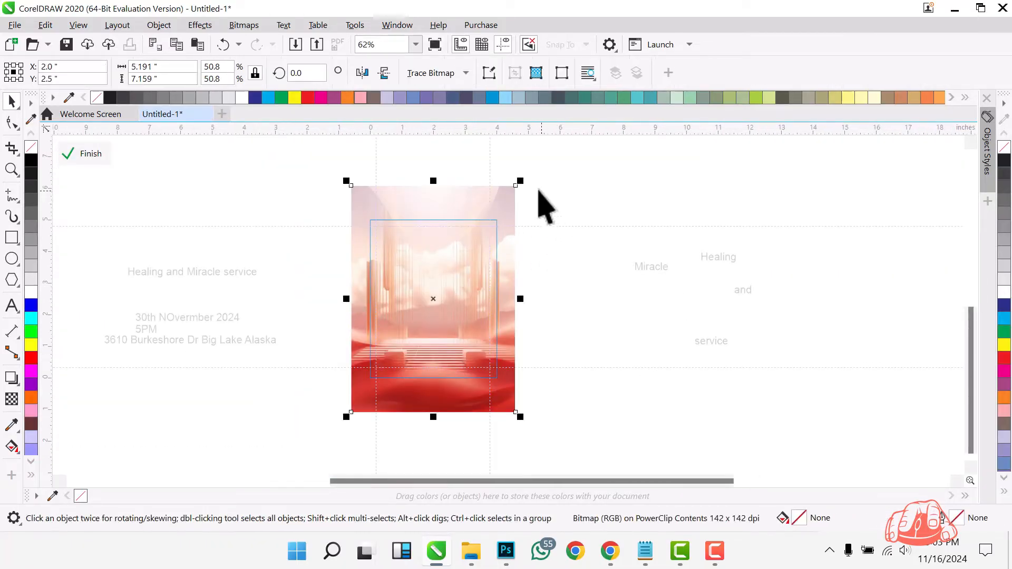
left_click_drag(522, 182, 504, 203)
left_click_drag(507, 395, 454, 363)
- Check that the temple picture covers the page frame's edges, and finish editing the PowerClip contents
scroll(445, 382, "up", 4)
scroll(482, 383, "down", 2)
scroll(464, 248, "up", 2)
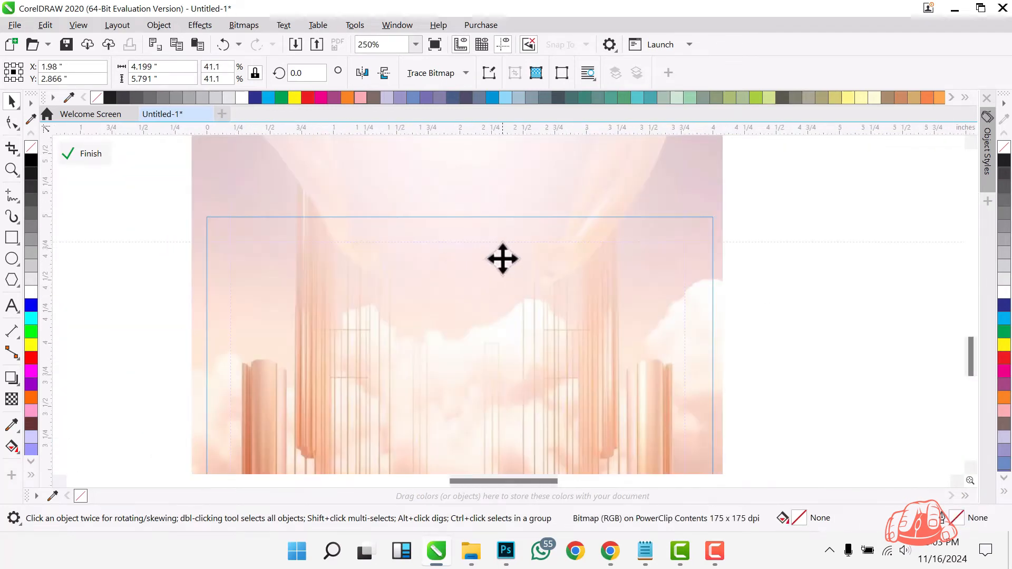
scroll(501, 258, "down", 2)
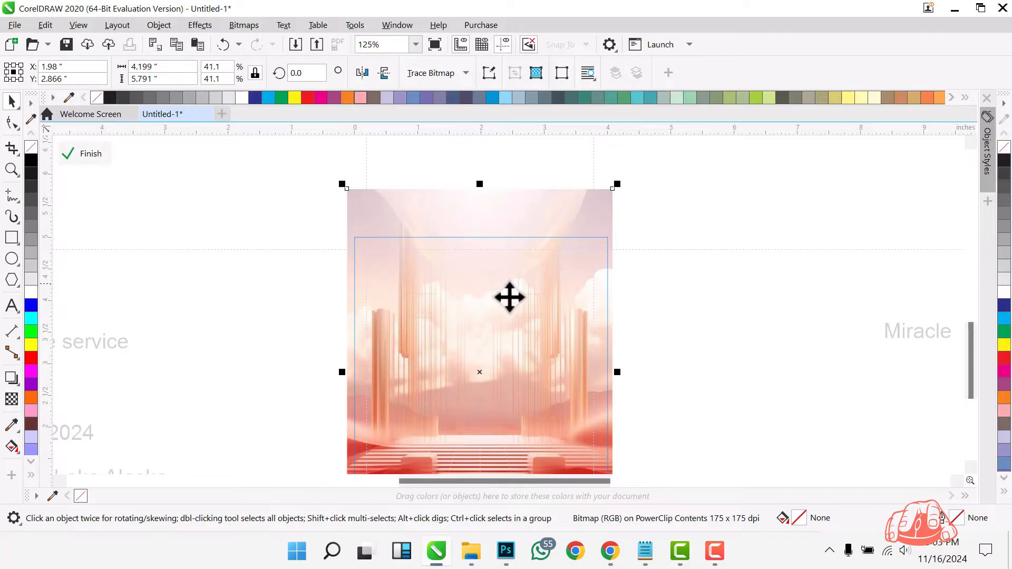
scroll(437, 298, "down", 2)
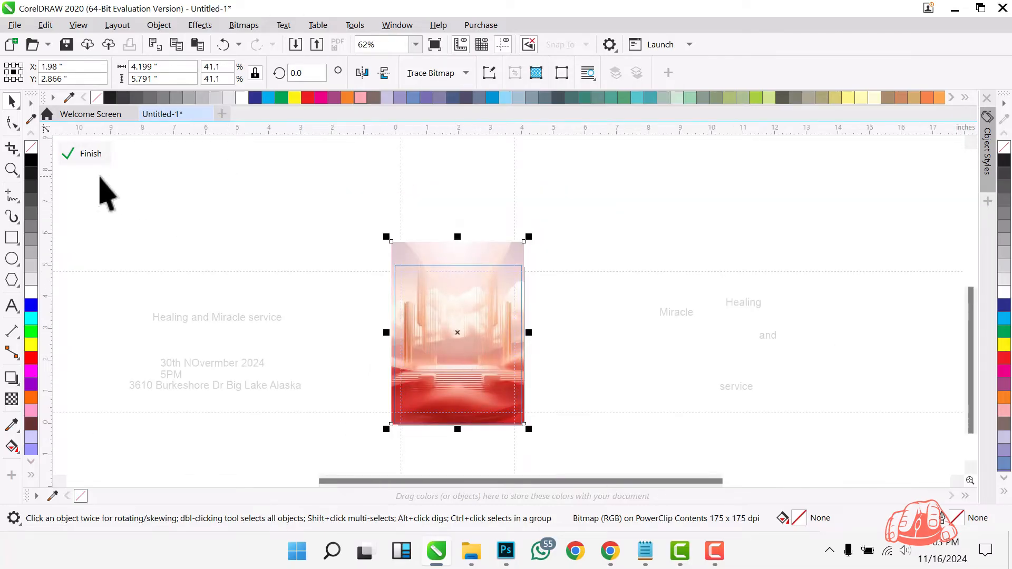
left_click(92, 154)
left_click(378, 255)
left_click(509, 347)
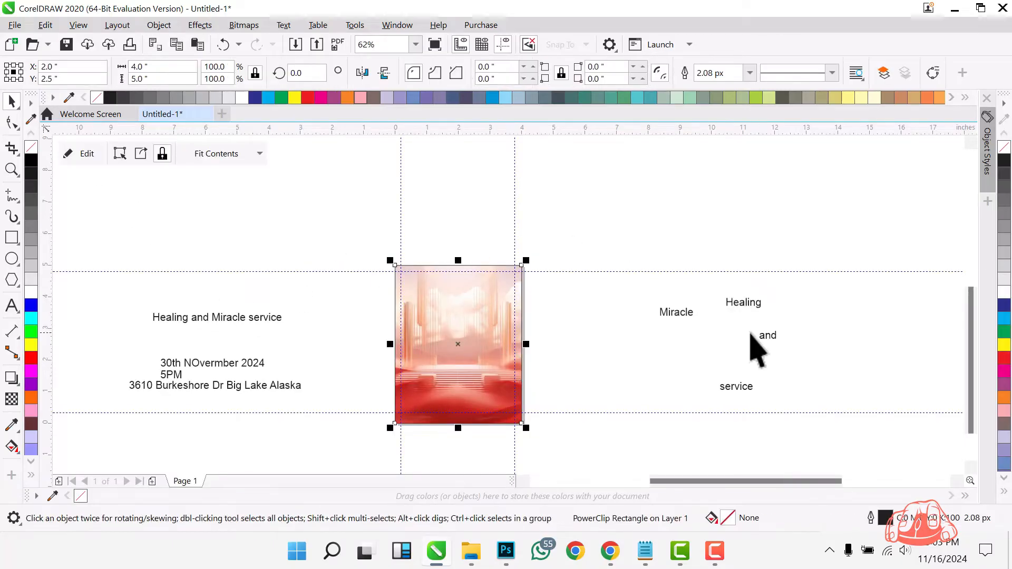
left_click(271, 253)
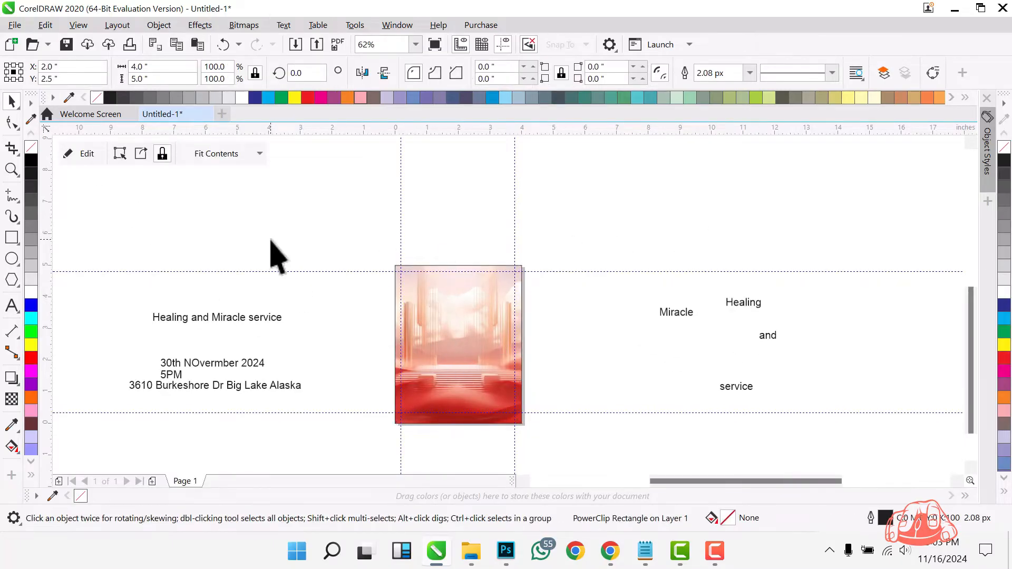
- Give the PowerClip frame a green fill and a 5 px green outline, and inspect its edges
scroll(493, 284, "up", 10)
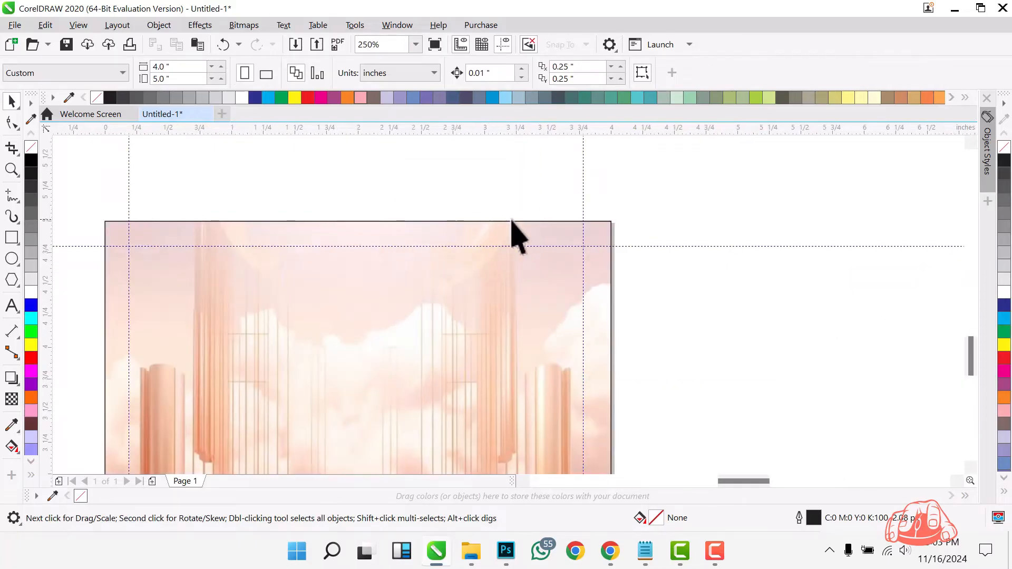
scroll(474, 219, "down", 4)
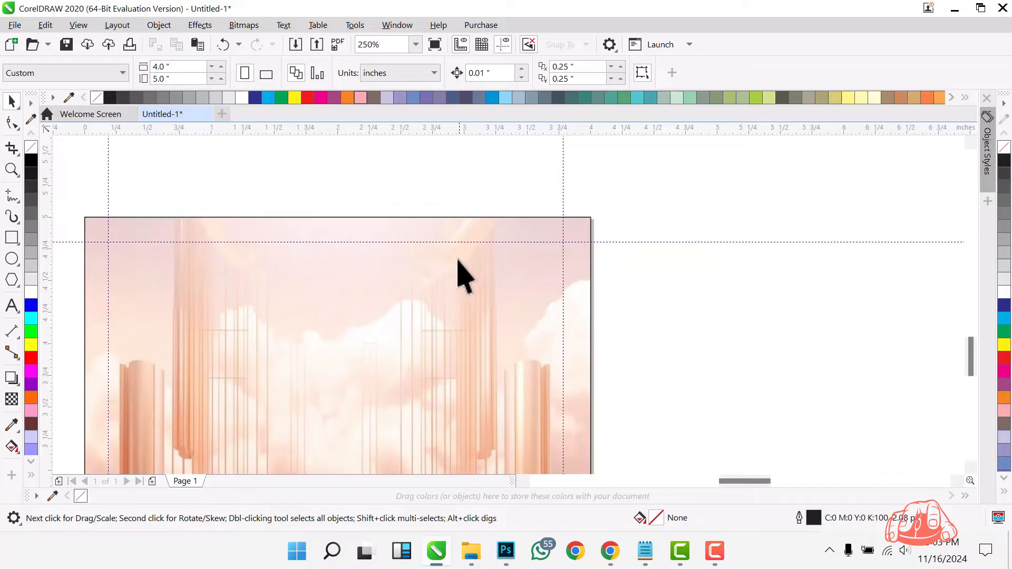
left_click(261, 313)
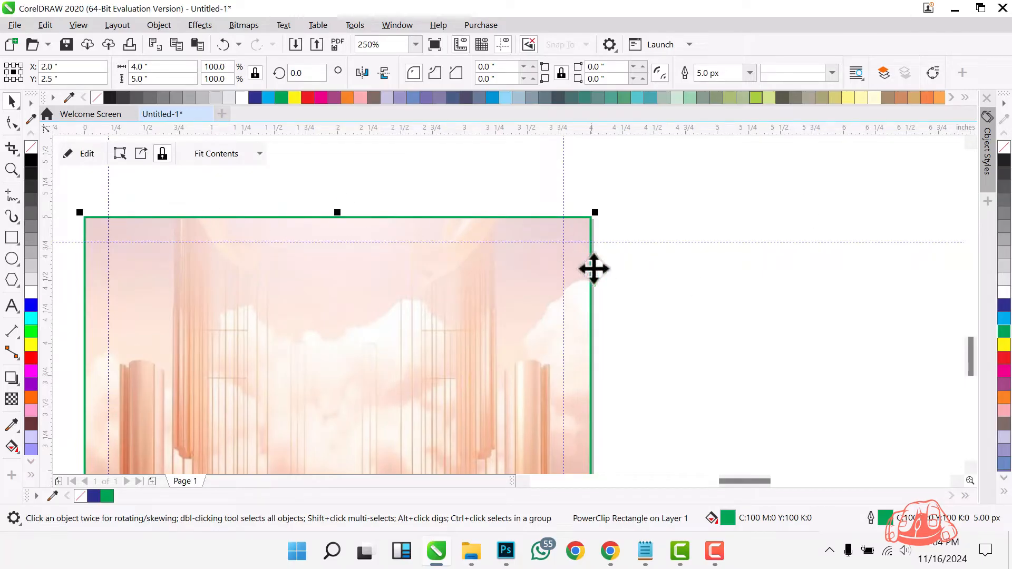
scroll(469, 183, "down", 1)
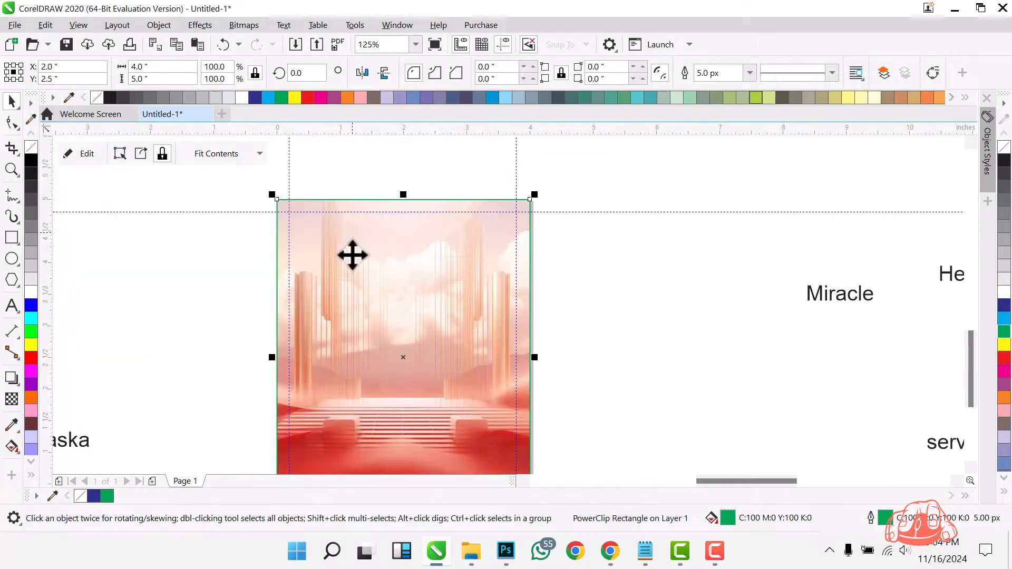
scroll(528, 200, "up", 5)
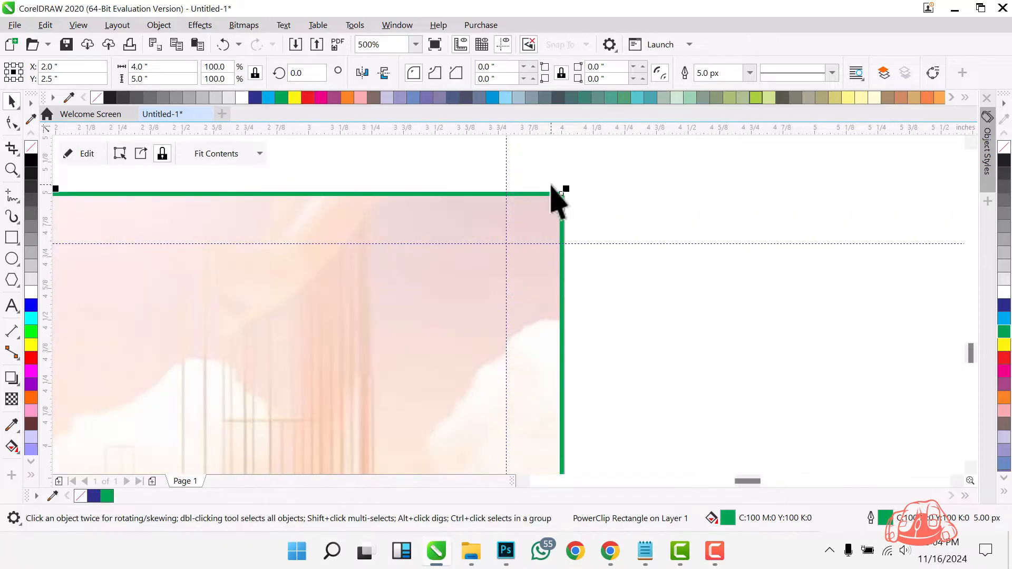
scroll(570, 248, "down", 3)
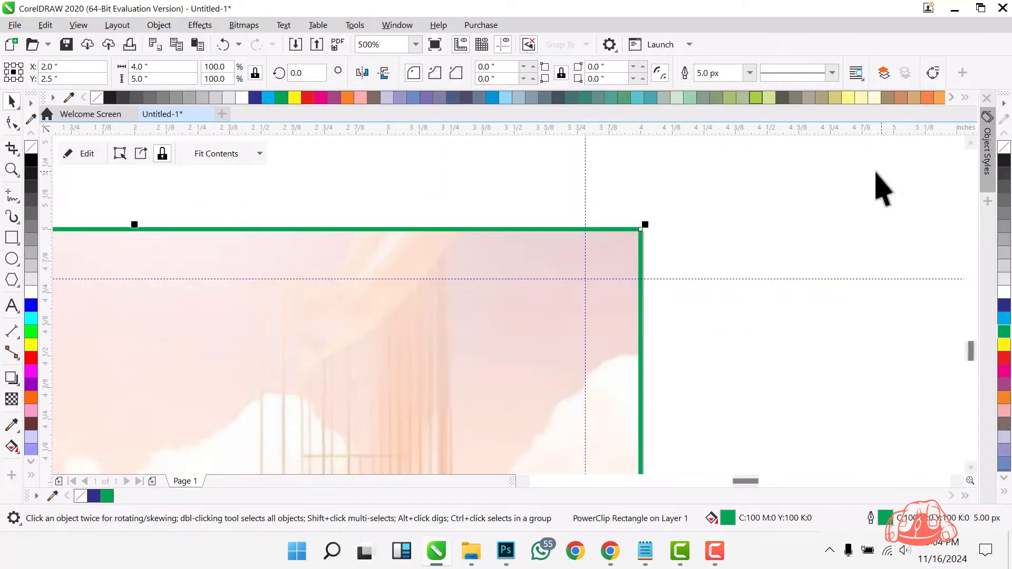
scroll(875, 174, "down", 2)
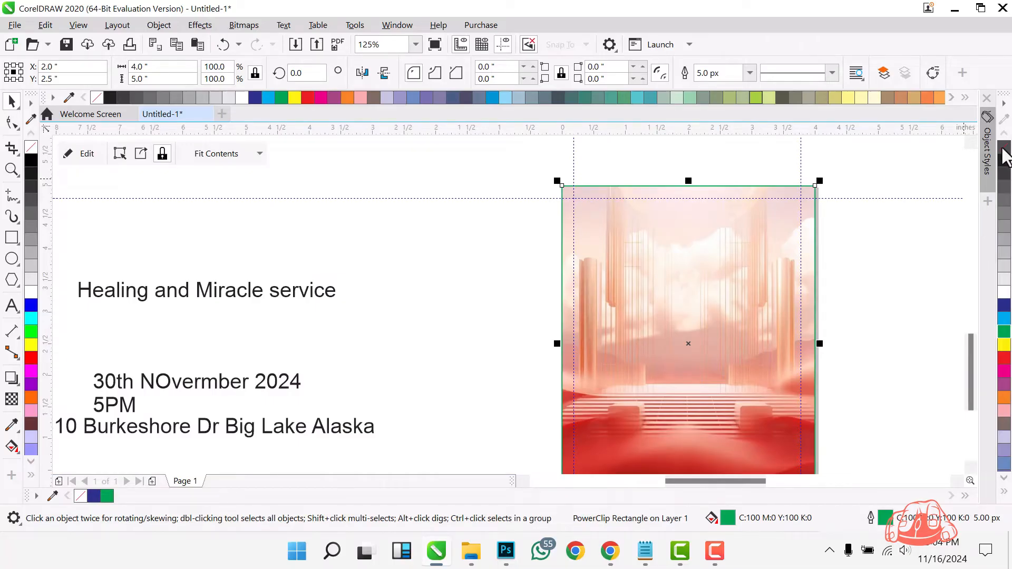
- Move the red silk onto the flyer page and enlarge it to about 4.8 by 3.6 inches
left_click(870, 177)
scroll(402, 226, "down", 1)
scroll(606, 271, "down", 1)
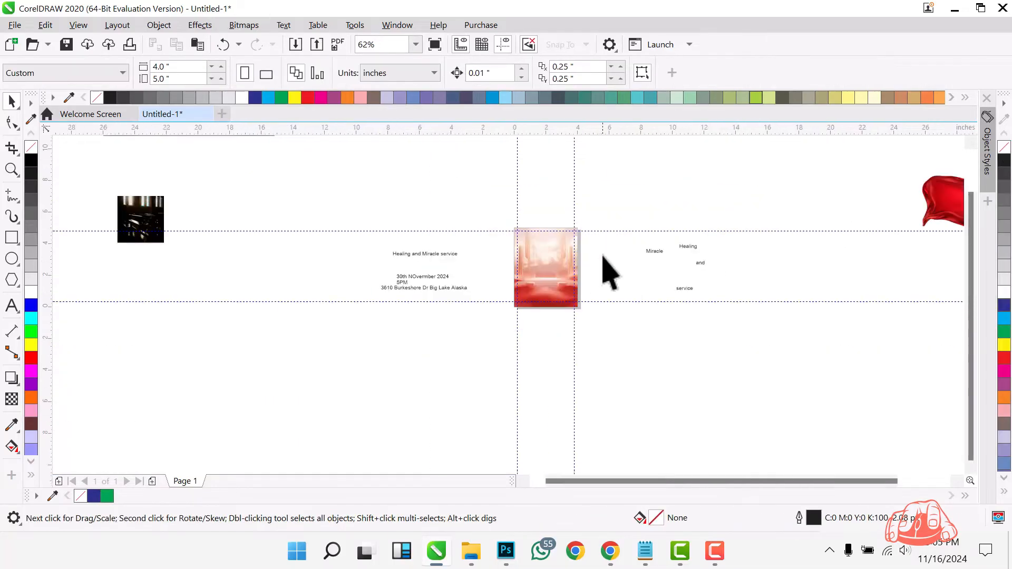
left_click_drag(944, 198, 545, 262)
scroll(542, 246, "up", 2)
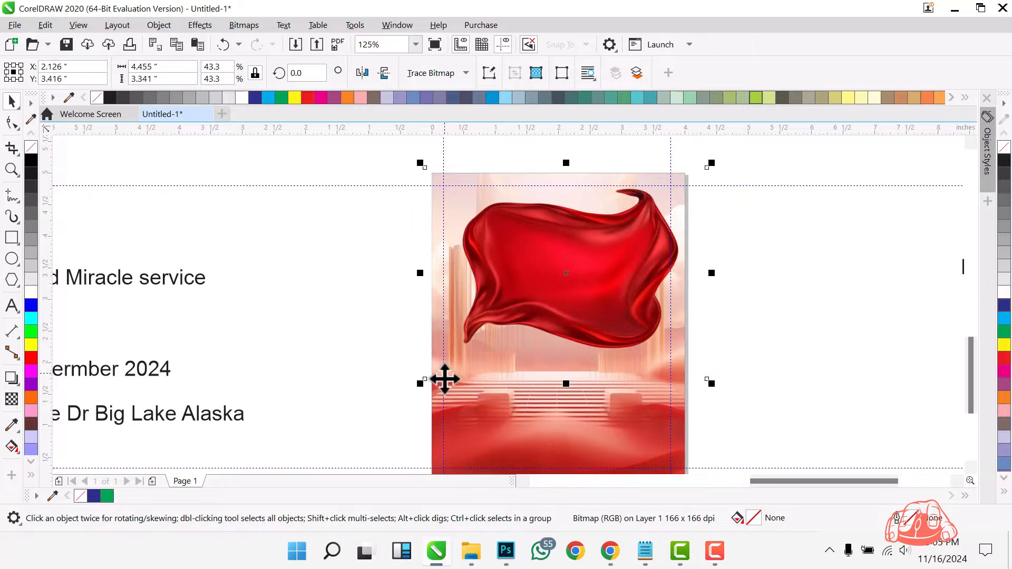
left_click_drag(424, 383, 400, 400)
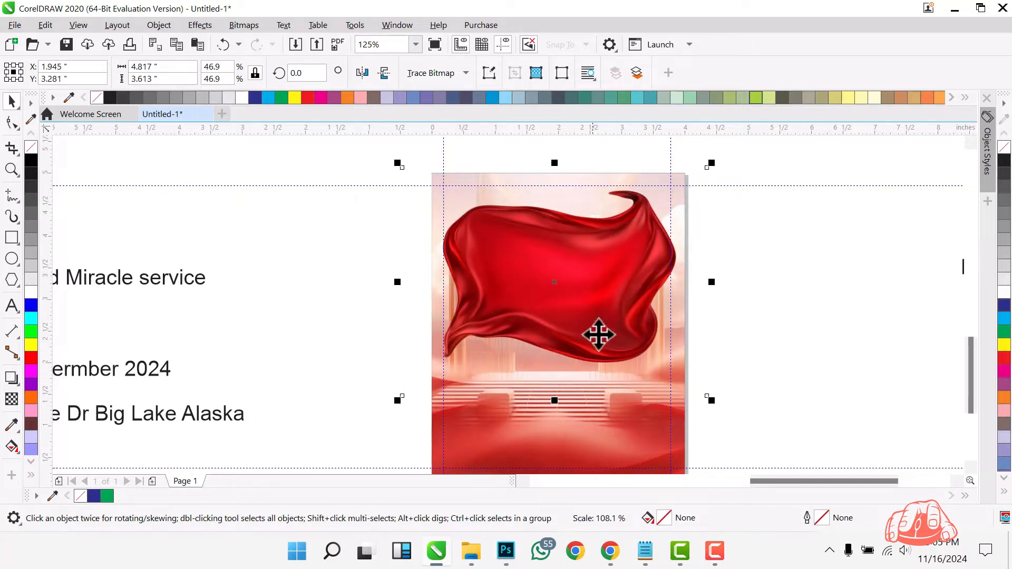
- Set the red silk aside beside the page, shrink it to about 4.0 by 3.0 inches, and return it to the page
scroll(522, 262, "down", 2)
scroll(674, 271, "up", 2)
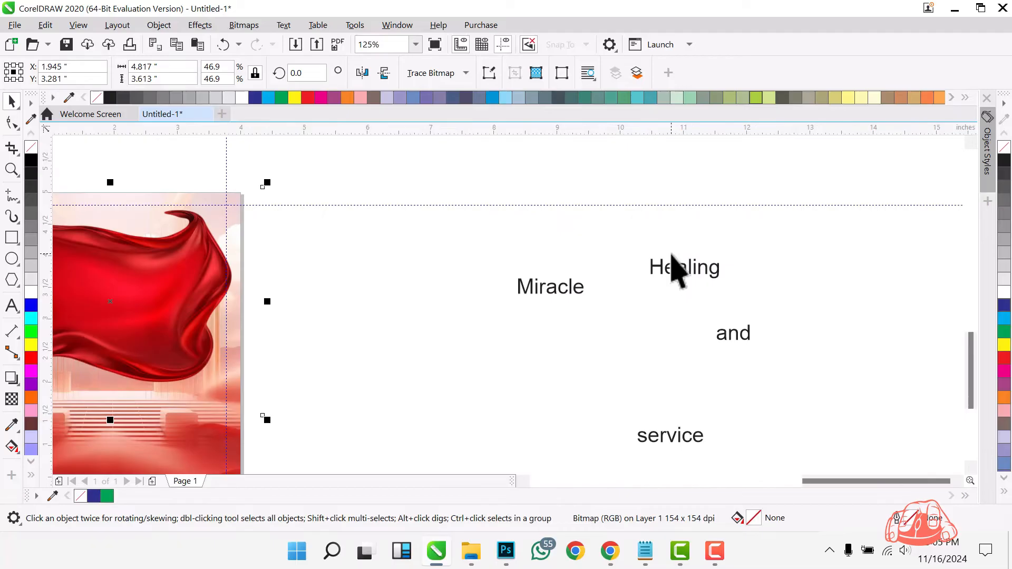
scroll(659, 305, "down", 2)
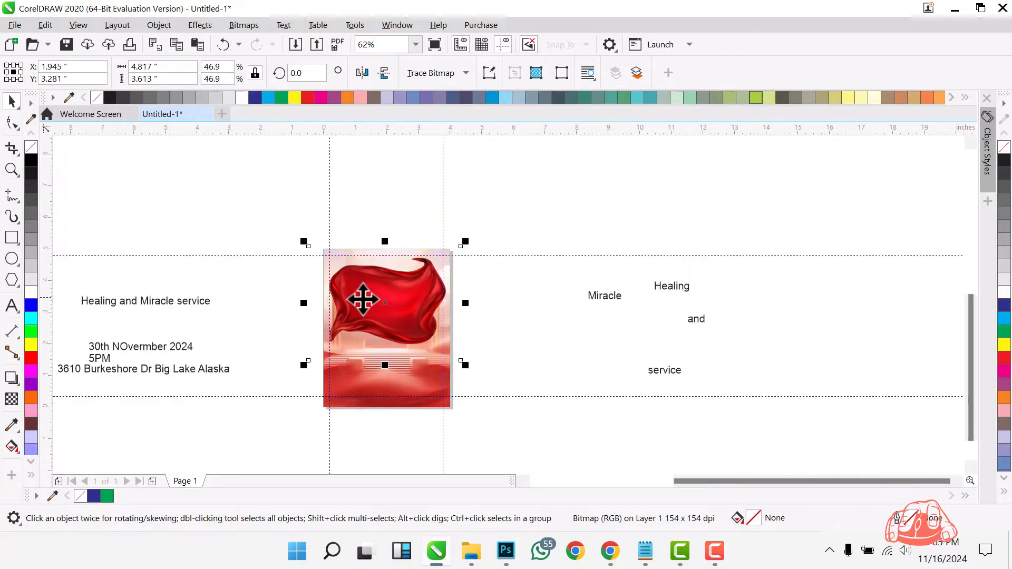
scroll(389, 302, "up", 1)
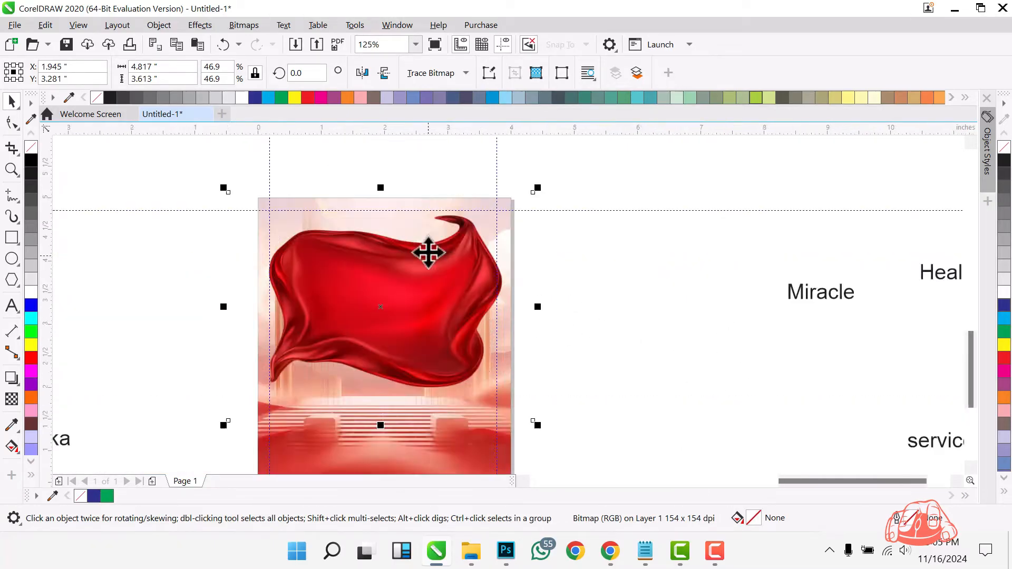
scroll(429, 253, "down", 1)
left_click_drag(416, 273, 676, 204)
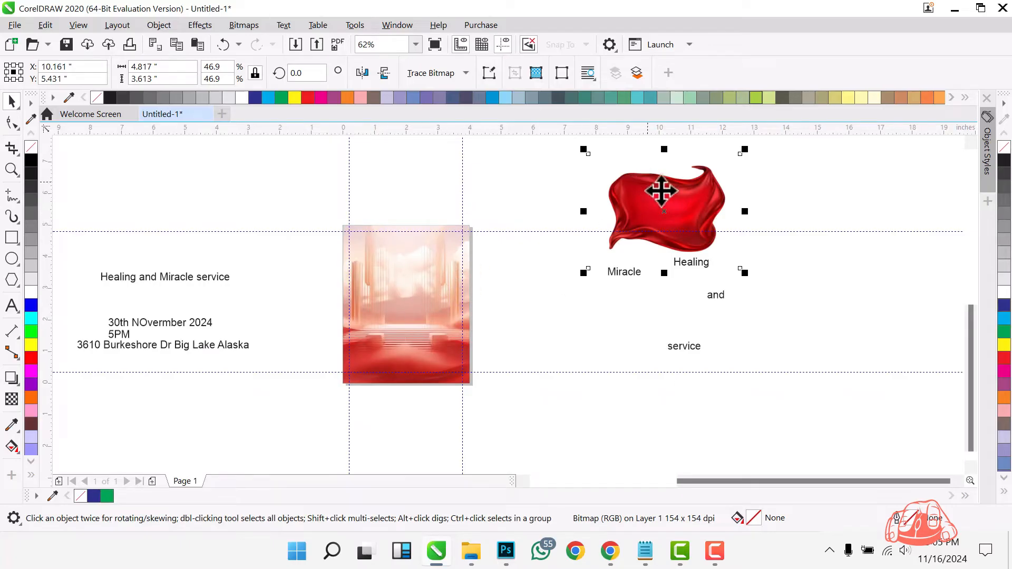
left_click_drag(749, 149, 716, 174)
left_click_drag(659, 208, 398, 257)
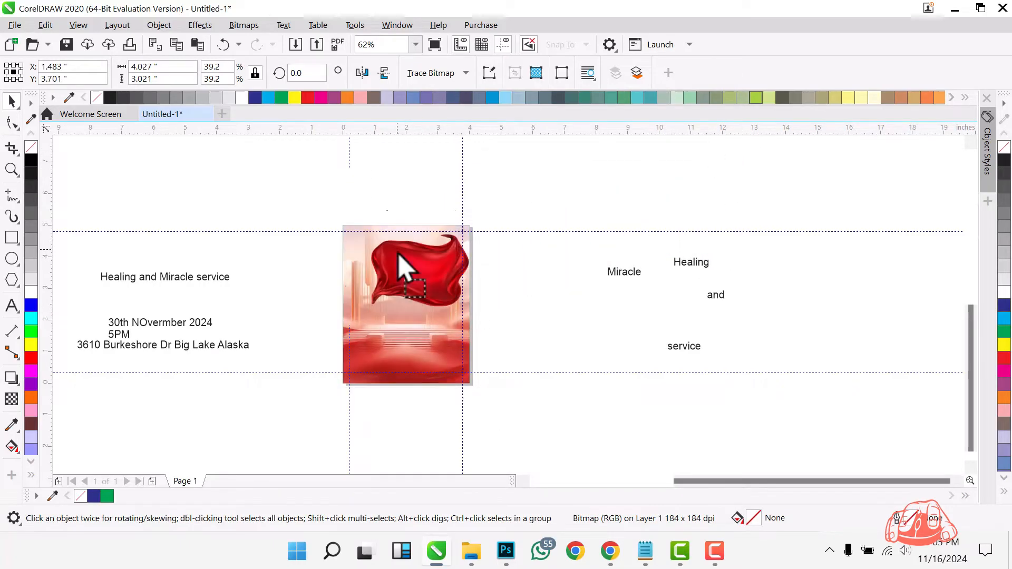
- Enlarge the red silk to about 4.6 by 3.45 inches and position it across the upper half of the page
left_click_drag(458, 319, 463, 323)
scroll(399, 250, "up", 1)
left_click_drag(392, 271, 418, 276)
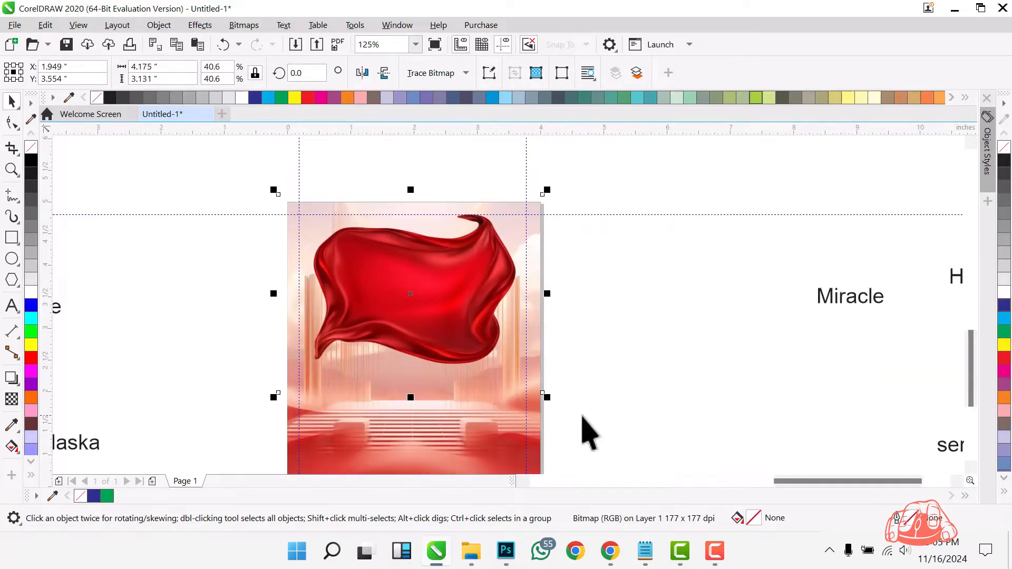
left_click_drag(545, 400, 561, 407)
scroll(429, 269, "down", 1)
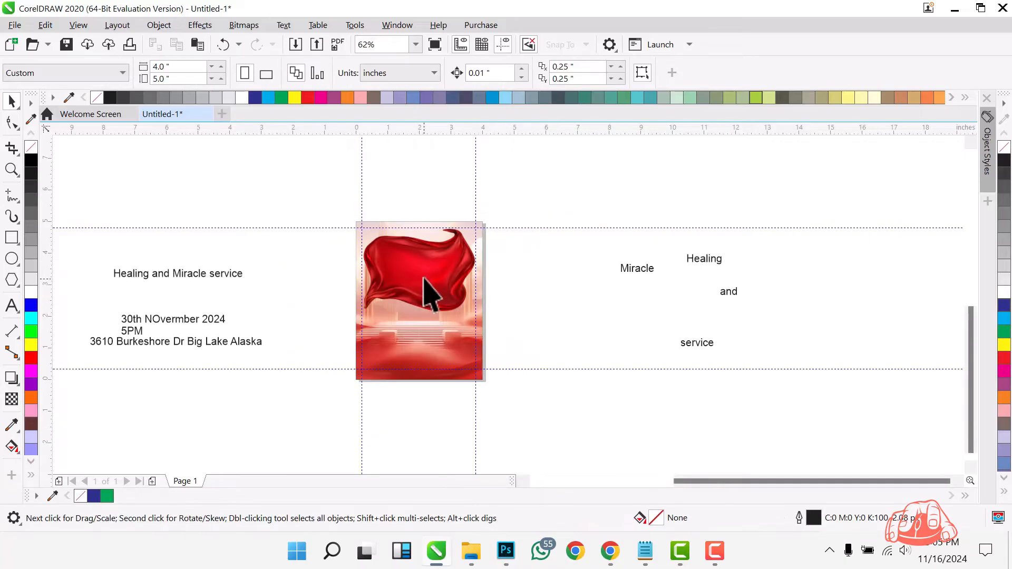
left_click(429, 293)
- Enlarge the dark church-seat picture to about 6.5 by 6.5 inches and place it below the worship crowd picture
scroll(425, 279, "down", 2)
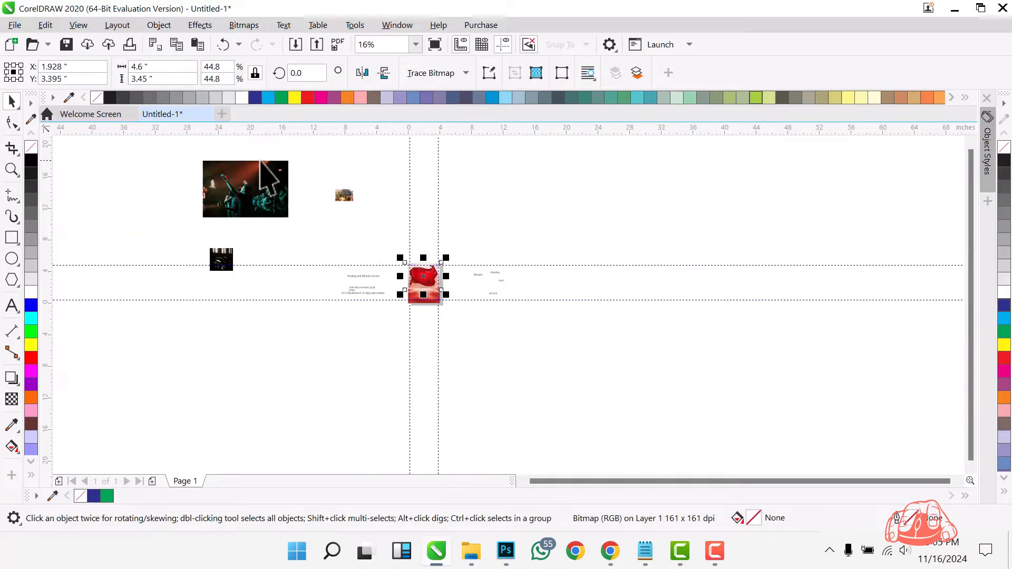
scroll(260, 162, "up", 1)
left_click(201, 348)
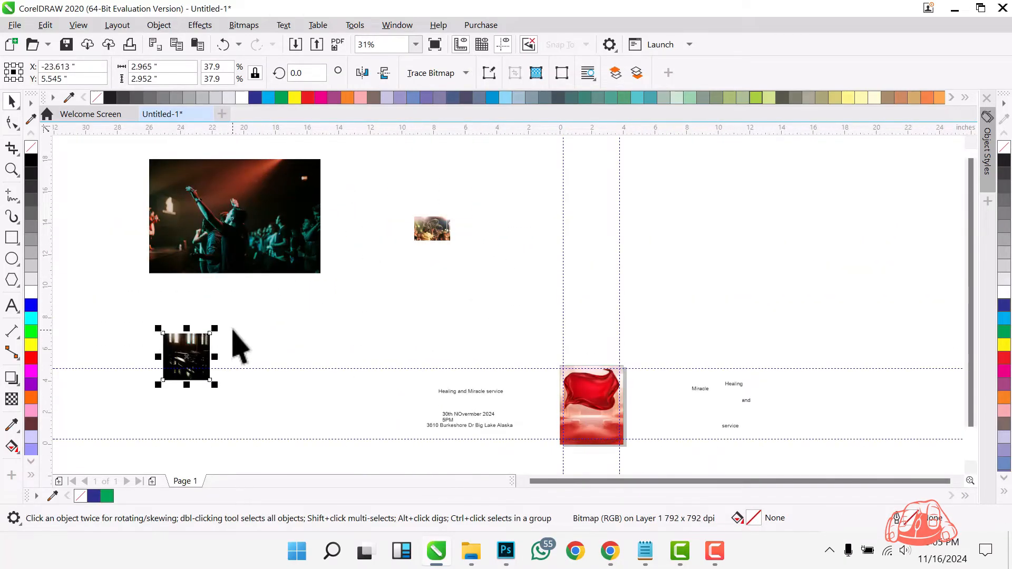
left_click_drag(214, 329, 270, 272)
left_click_drag(241, 311, 226, 333)
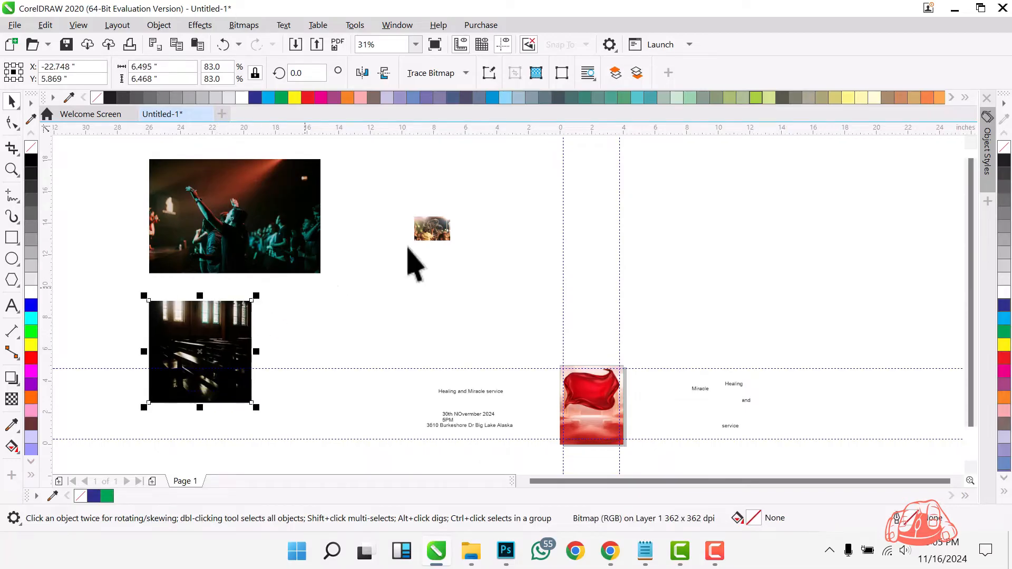
- Shrink the worship crowd picture, enlarge the wheelchair picture to about 10.45 by 7 inches, and place it beside the other pictures
left_click(280, 264)
left_click_drag(325, 275, 281, 247)
left_click_drag(448, 219, 527, 182)
left_click_drag(449, 247, 389, 255)
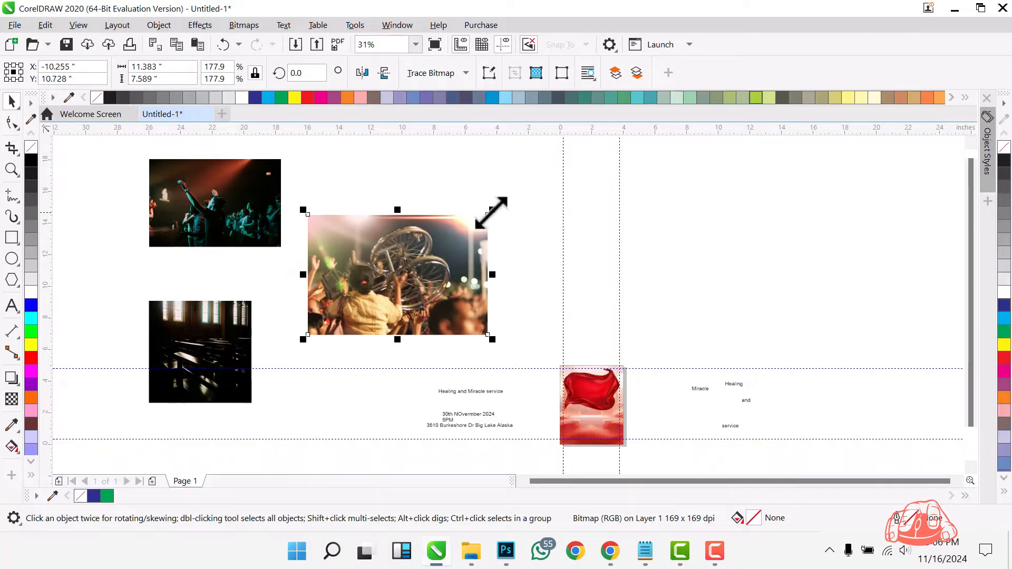
left_click_drag(494, 209, 481, 225)
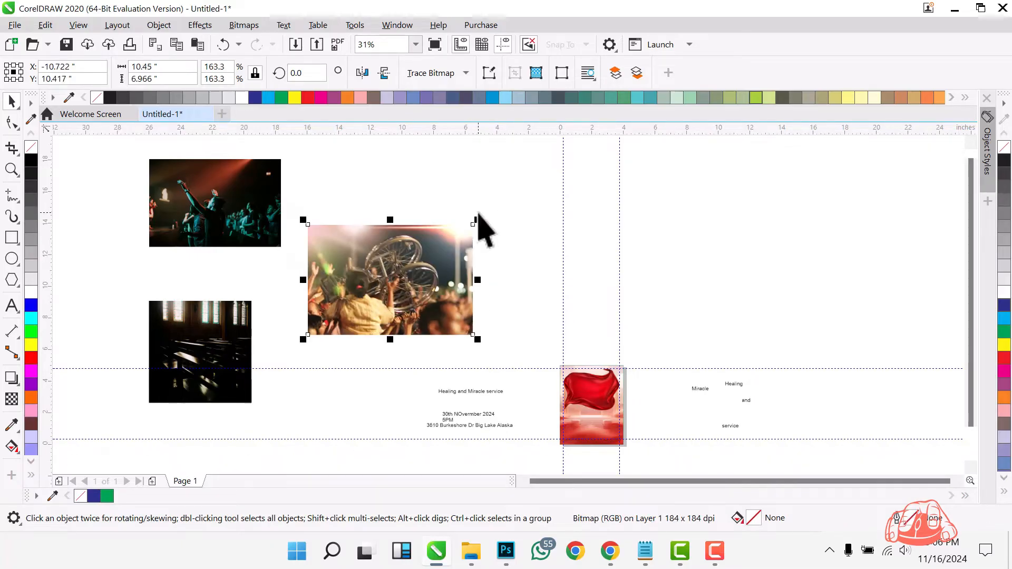
left_click(657, 300)
scroll(648, 316, "up", 1)
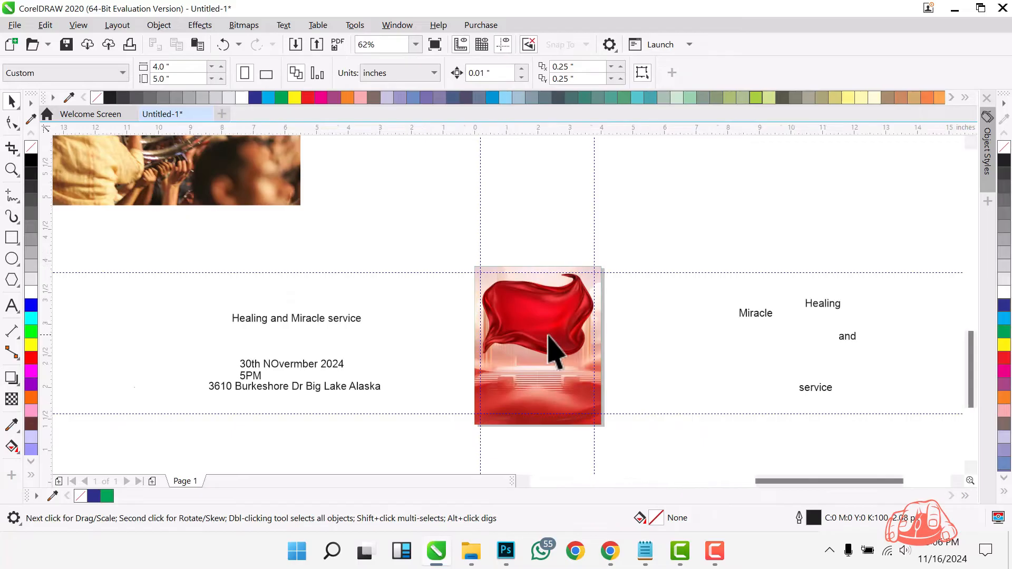
scroll(549, 350, "up", 1)
- Switch to File Explorer and copy the two suited-businessman images from the Downloads folder into the desktop Project folder
left_click(474, 552)
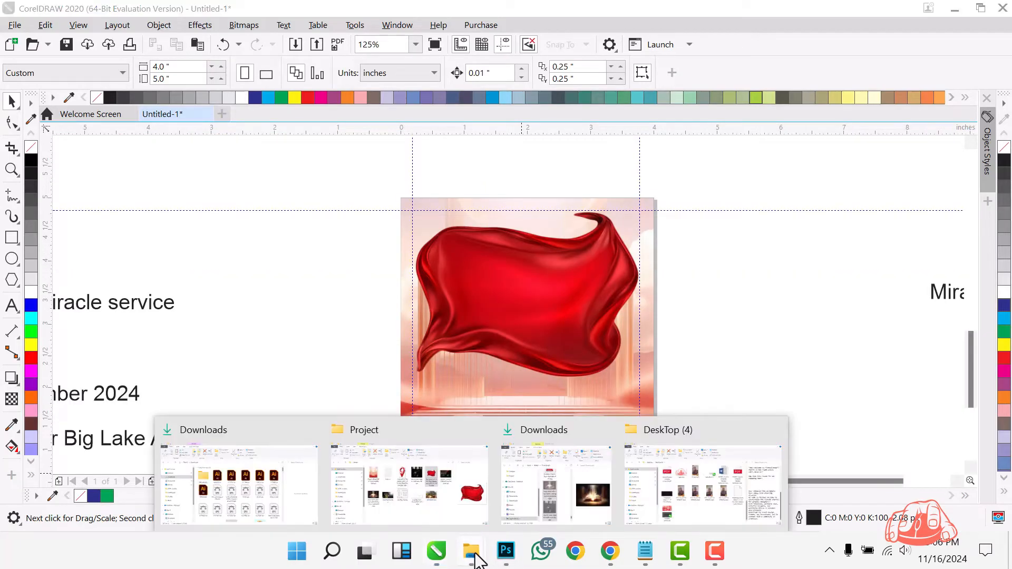
left_click(466, 512)
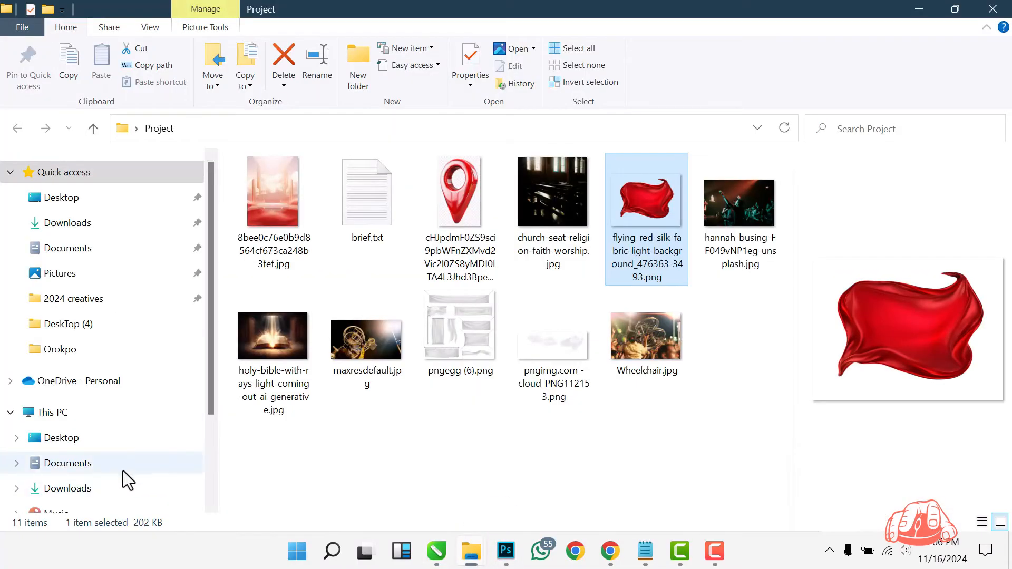
left_click(80, 489)
scroll(448, 269, "down", 15)
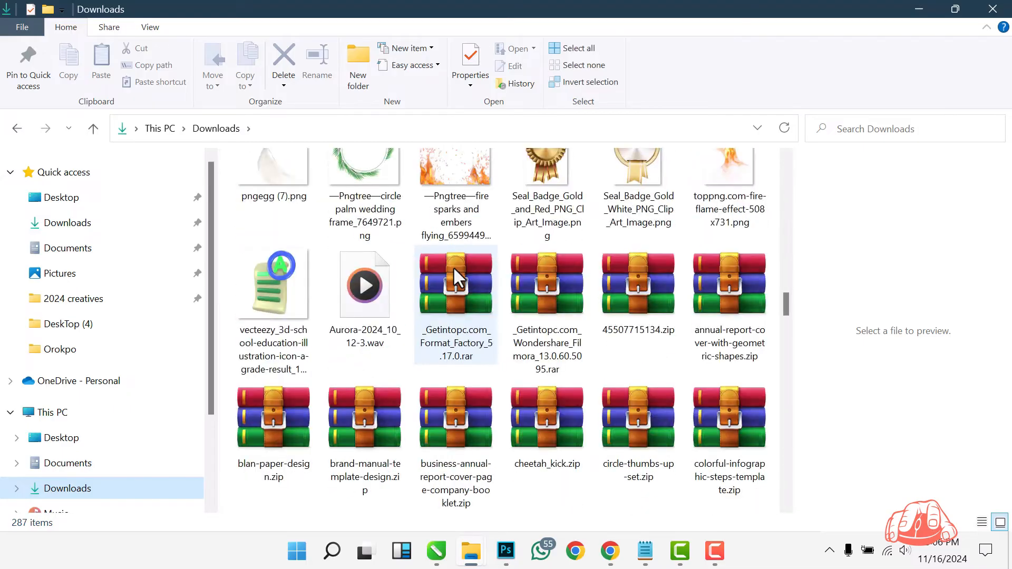
scroll(507, 271, "down", 15)
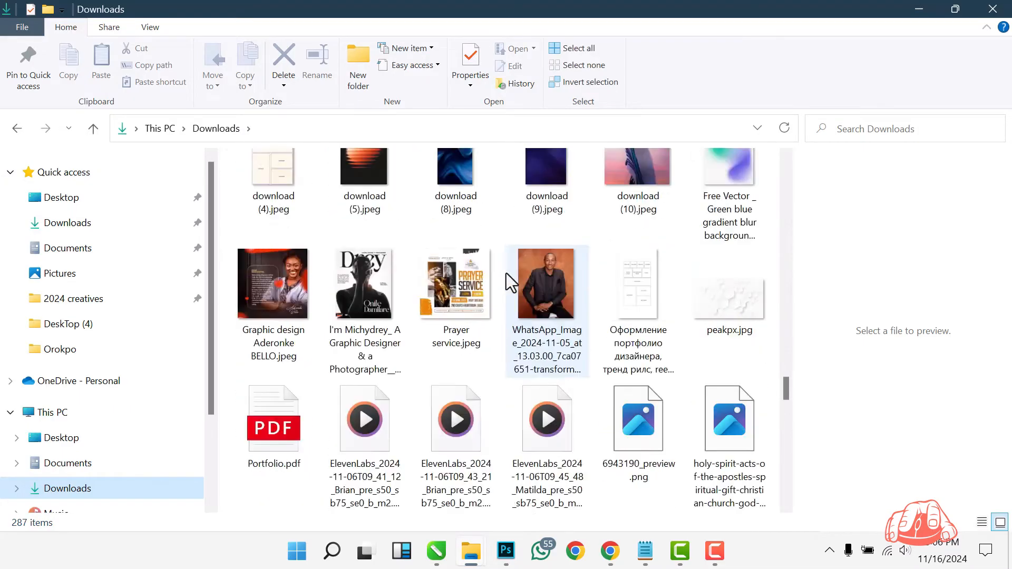
scroll(508, 274, "down", 5)
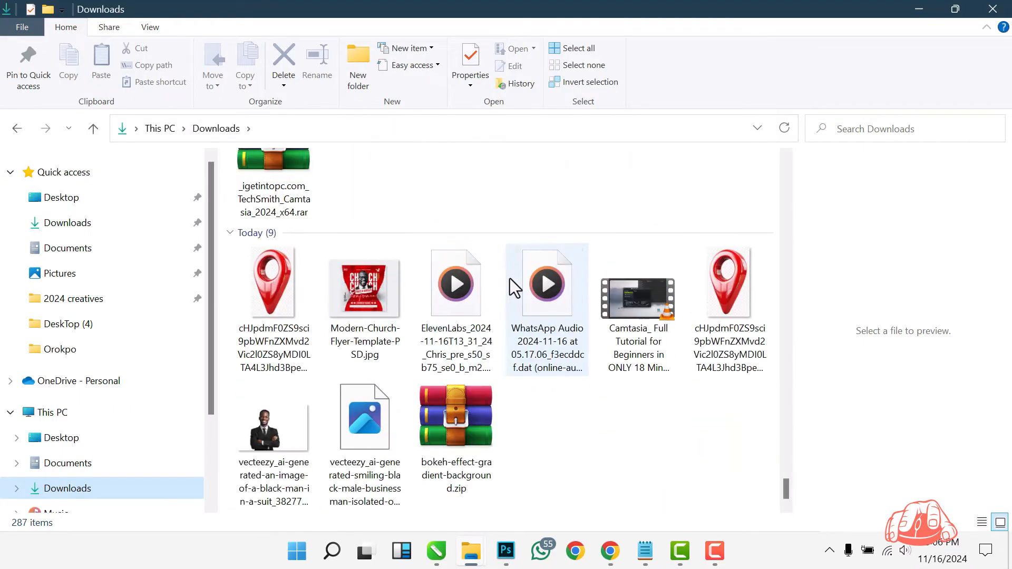
left_click(292, 445)
left_click(405, 433, "ctrl")
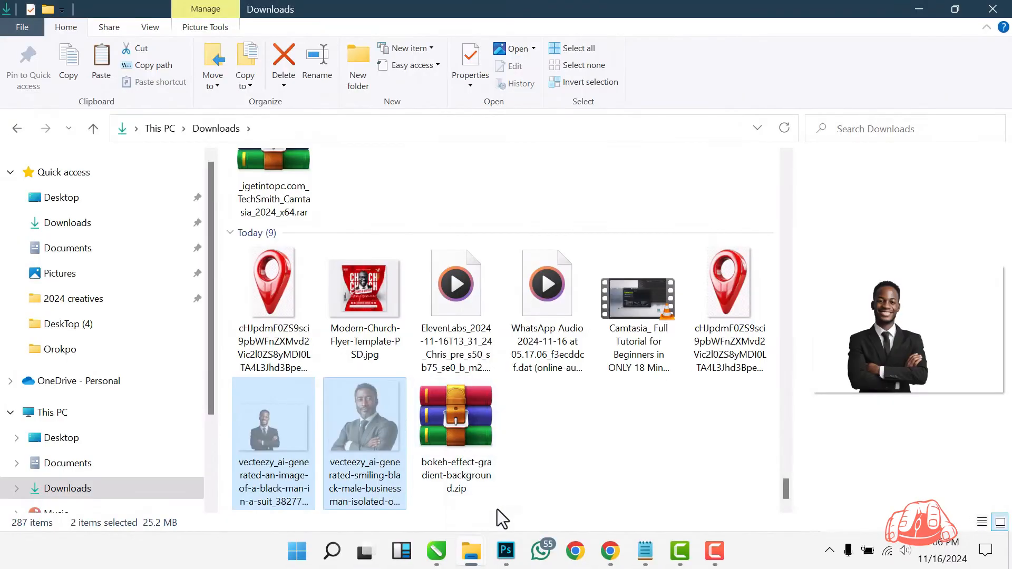
left_click(716, 523)
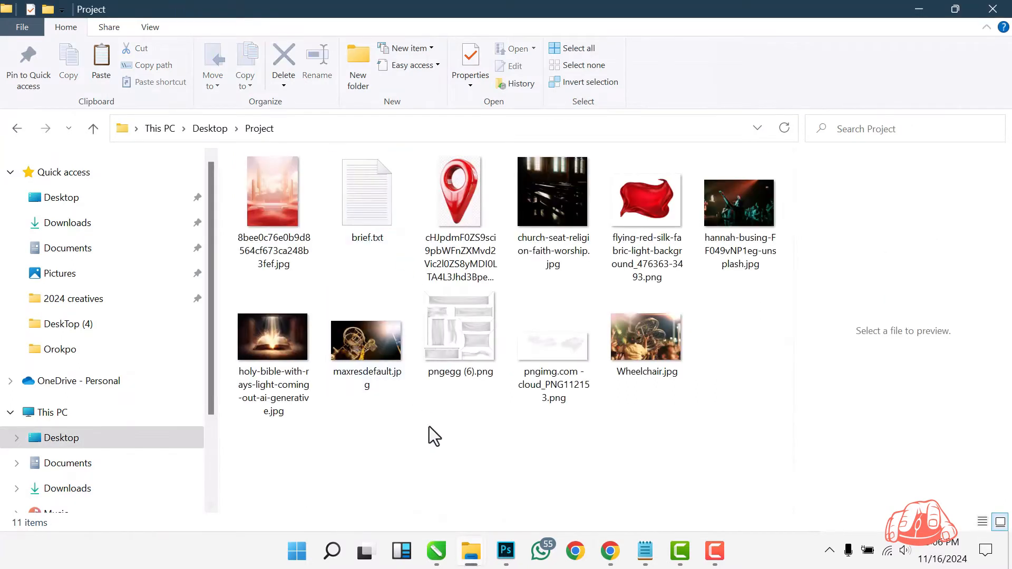
key("ctrl+v")
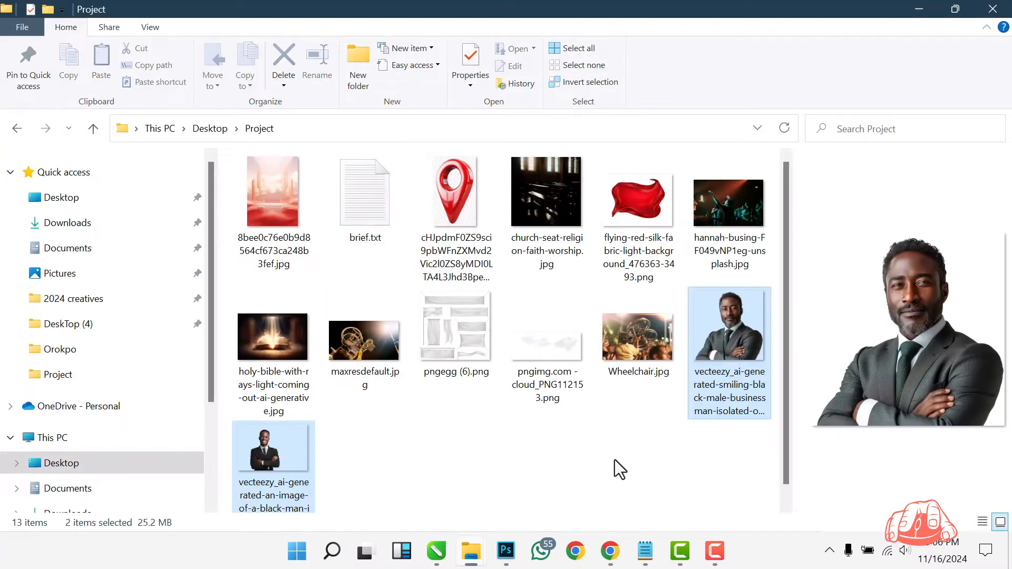
- Import both suited-businessman images from the Project folder into the CorelDRAW flyer document
left_click(732, 394)
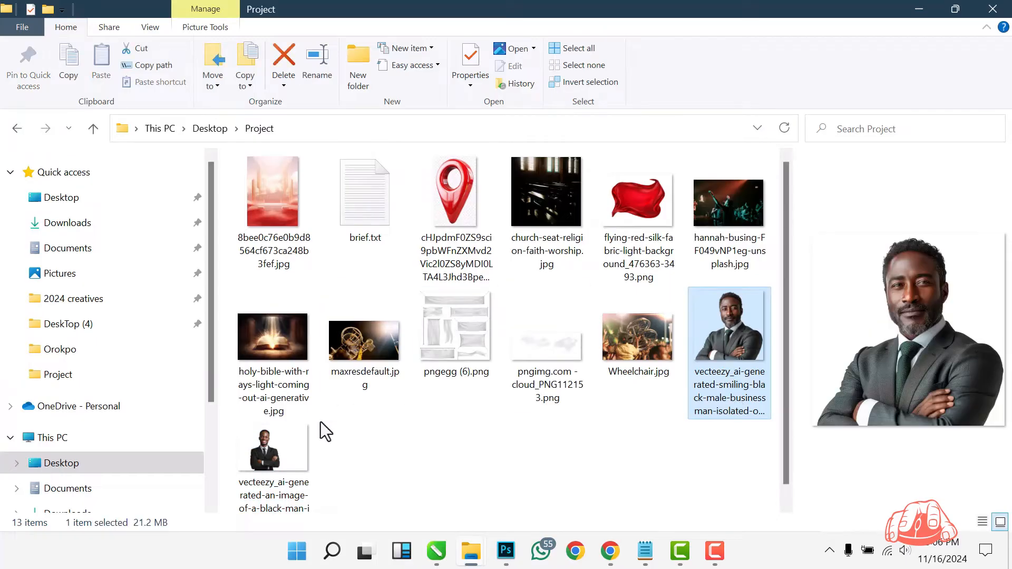
left_click(299, 460)
left_click(730, 316, "ctrl")
left_click_drag(283, 412, 260, 246)
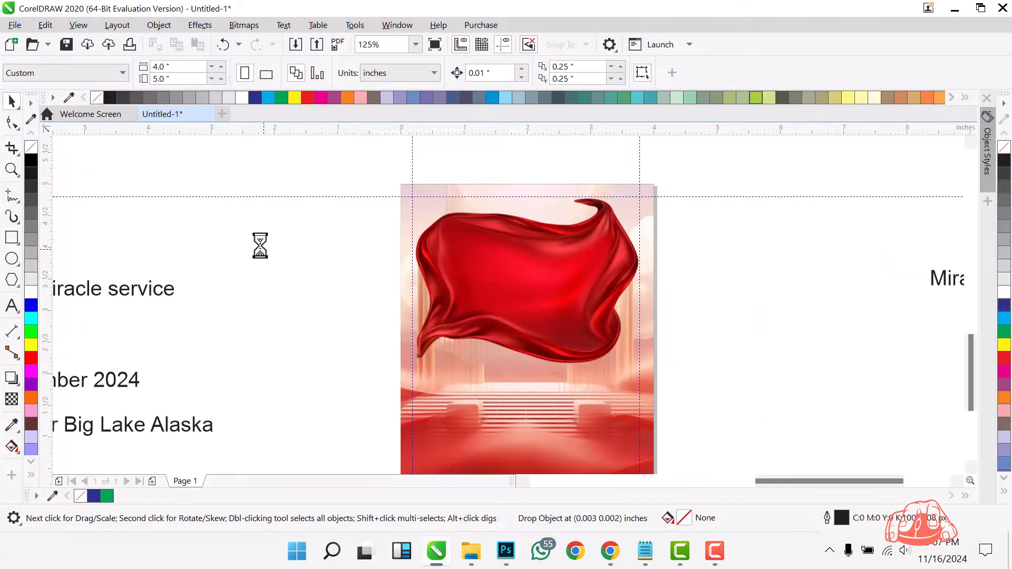
scroll(311, 284, "down", 5)
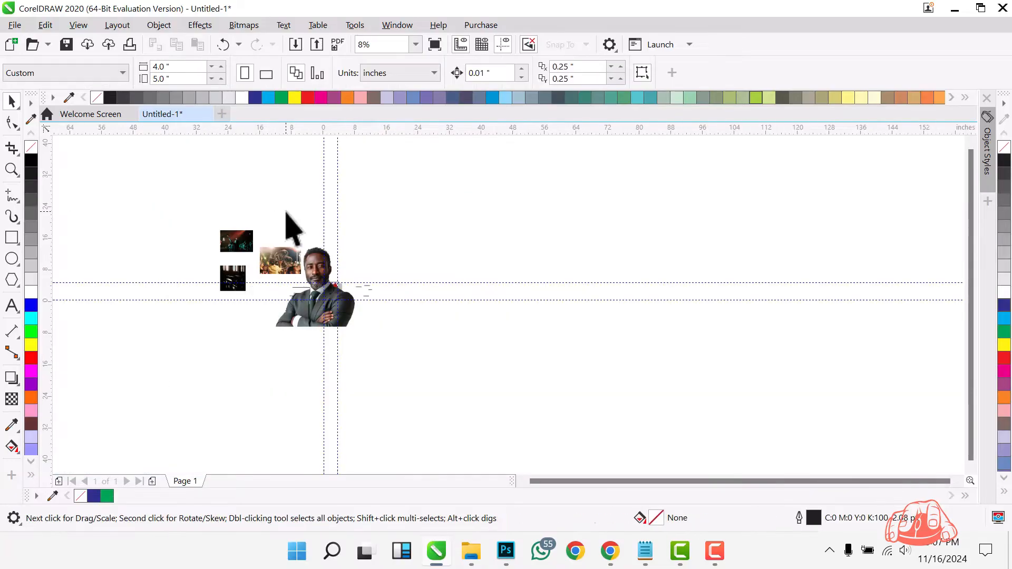
- Shrink the picture of the bearded businessman in the grey suit and place it over the page's lower right part
scroll(301, 301, "up", 2)
left_click(368, 226)
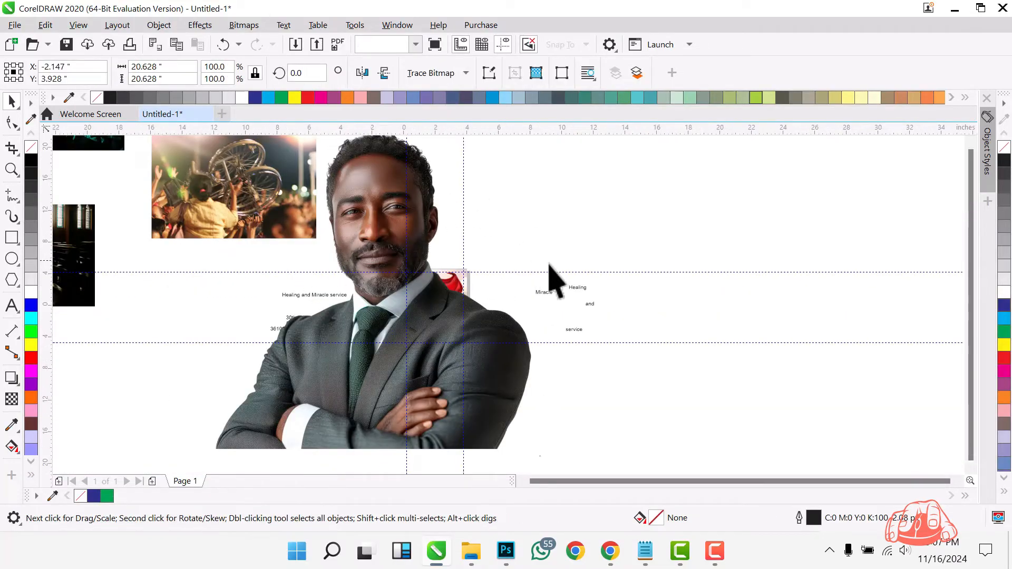
left_click_drag(546, 188, 412, 321)
left_click_drag(394, 338, 408, 411)
scroll(514, 279, "up", 3)
scroll(411, 354, "down", 1)
left_click_drag(349, 440, 365, 424)
left_click(320, 411)
scroll(422, 379, "up", 1)
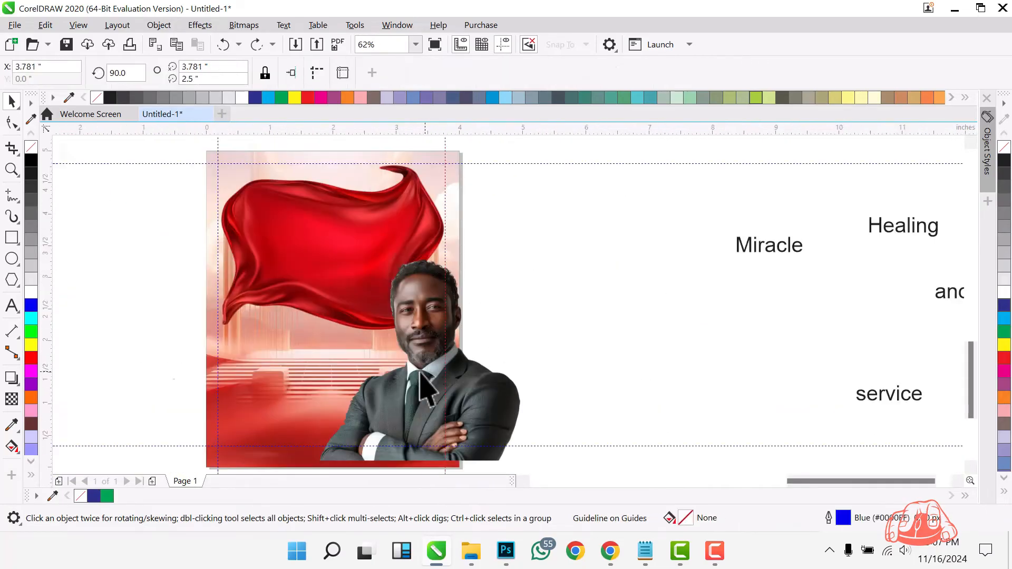
- Resize the bearded businessman picture to about 3.5 by 3.5 inches and move it down to the page's lower right corner
left_click_drag(423, 379, 399, 404)
left_click_drag(501, 274, 516, 259)
left_click_drag(497, 358, 481, 356)
- Try to PowerClip the bearded businessman picture inside the page's temple background frame
right_click(414, 311)
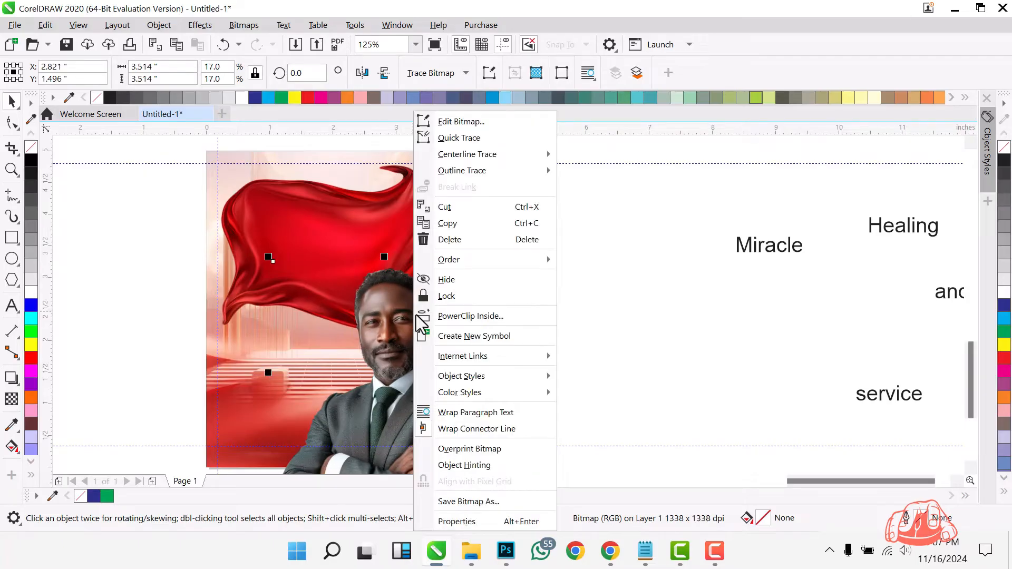
left_click(417, 316)
left_click(380, 249)
left_click(501, 315)
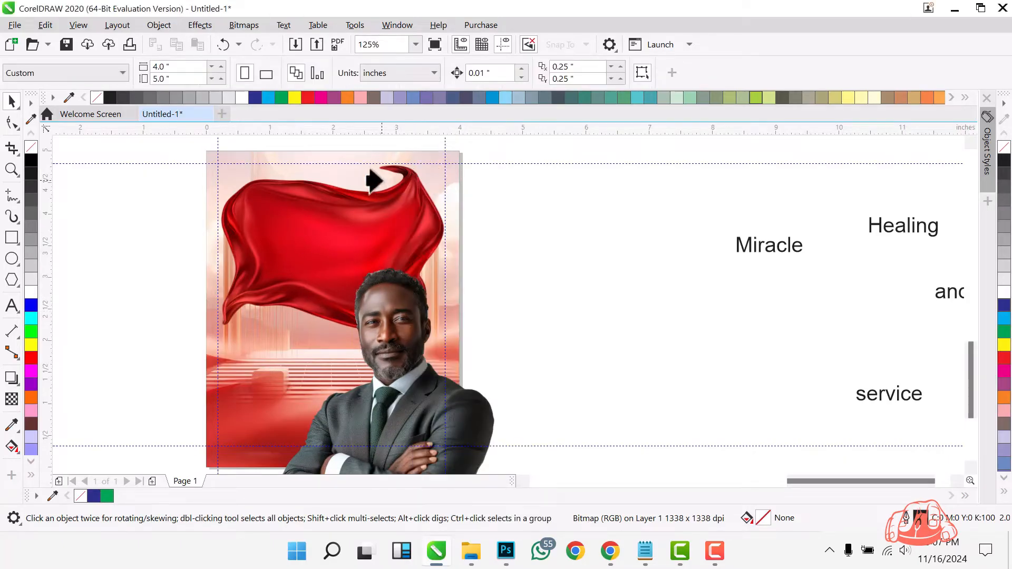
left_click(355, 162)
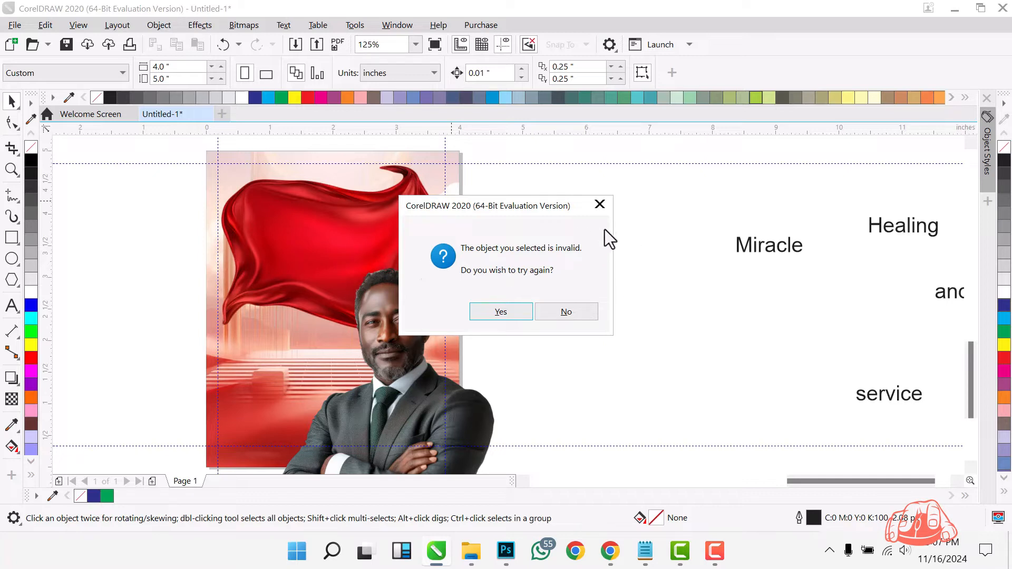
left_click(607, 207)
left_click(539, 266)
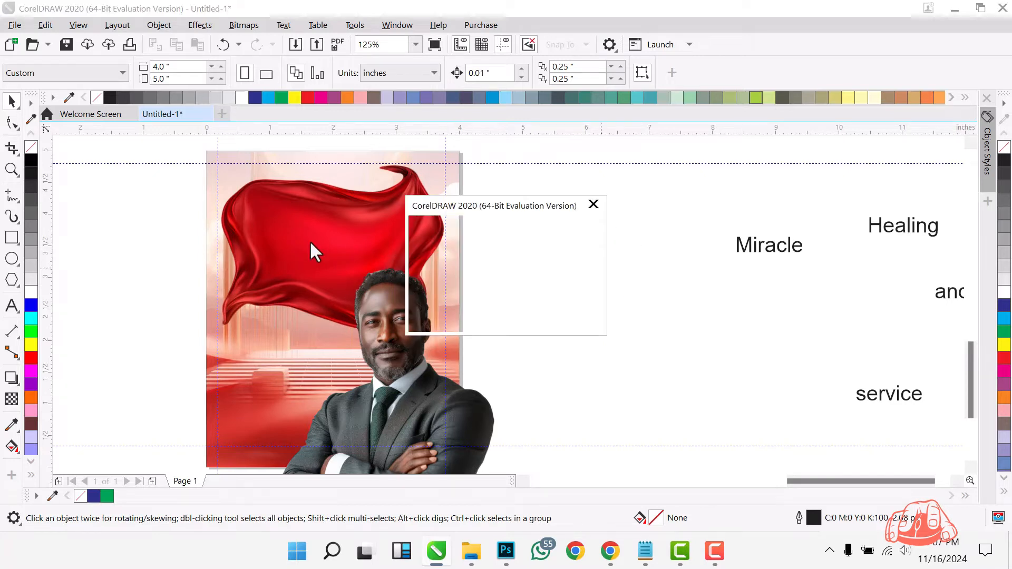
left_click(560, 311)
- PowerClip the red silk picture inside the page's temple background frame
left_click(255, 226)
left_click(258, 226)
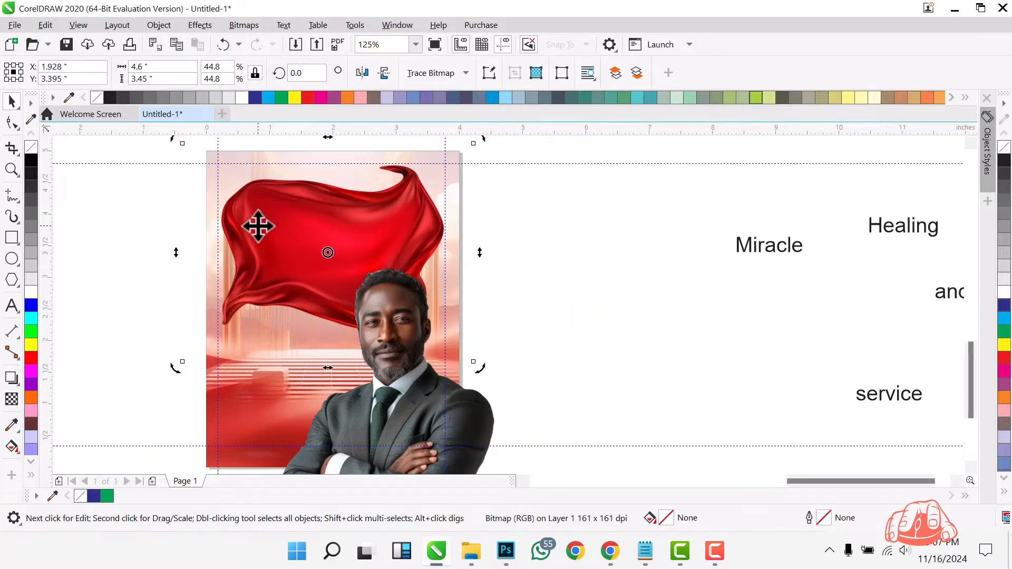
right_click(258, 226)
left_click(298, 317)
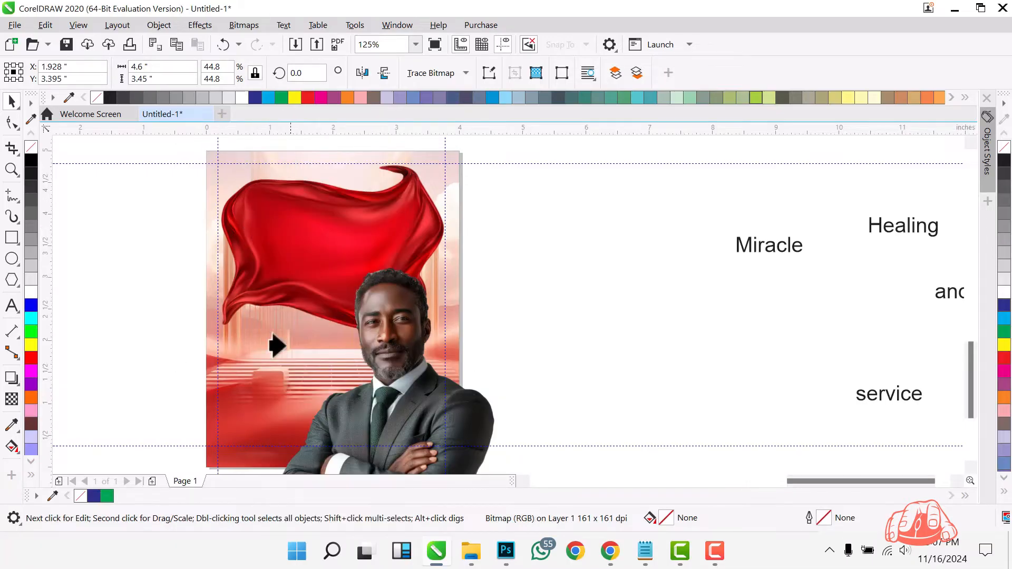
left_click(208, 426)
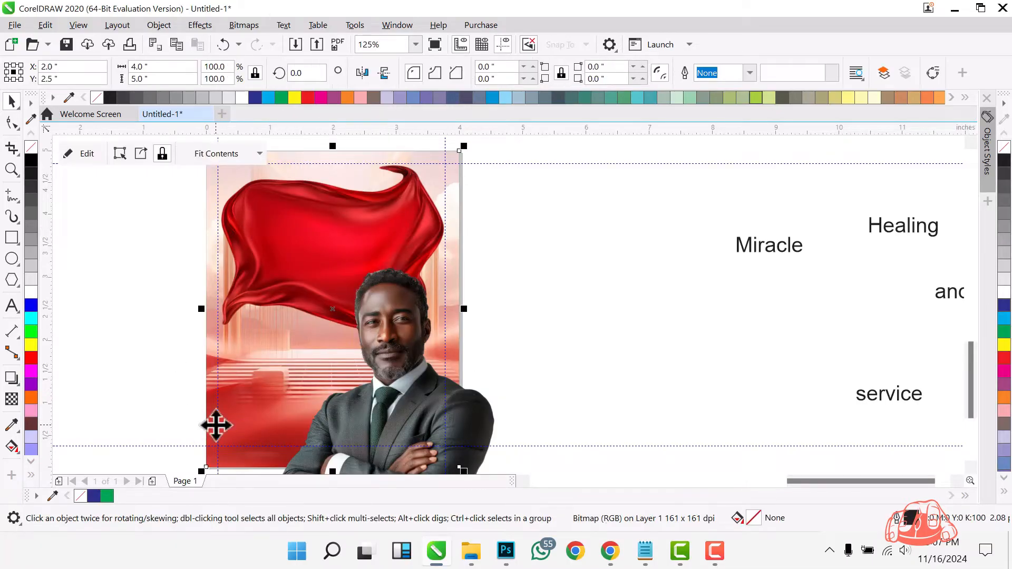
- PowerClip the bearded businessman picture inside the same page-size background frame
right_click(379, 364)
left_click(418, 317)
left_click(364, 221)
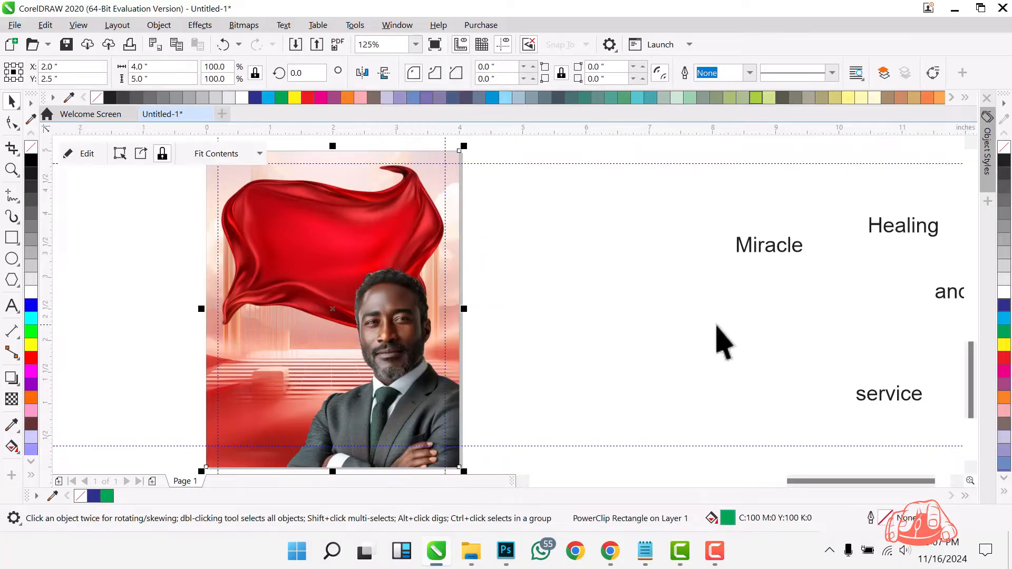
left_click(606, 323)
- Edit the PowerClip contents, shrink the businessman picture to about 3.08 by 3.08 inches, and finish editing
scroll(401, 295, "down", 2)
scroll(381, 282, "up", 2)
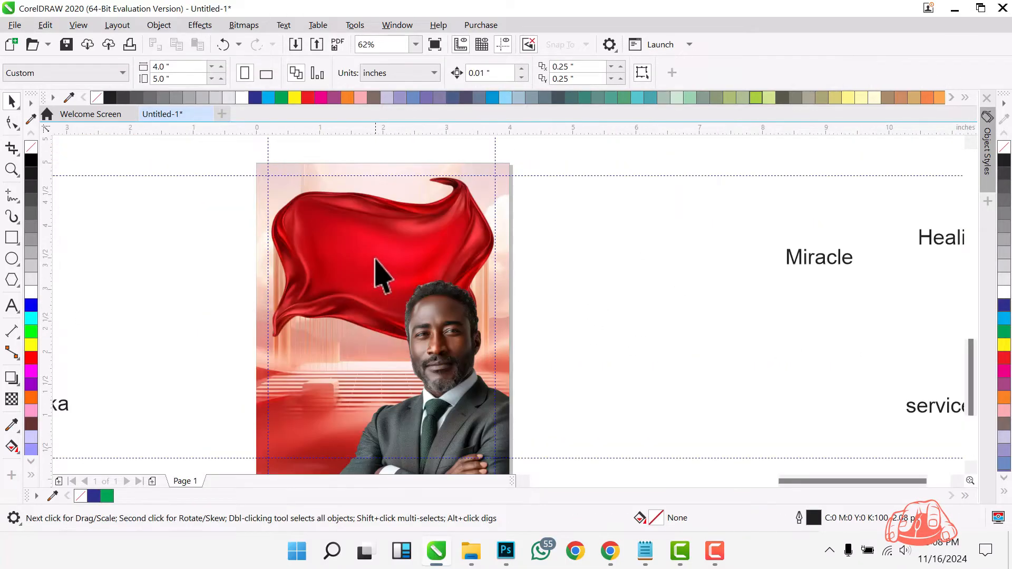
double_click(452, 407)
left_click_drag(462, 415, 472, 405)
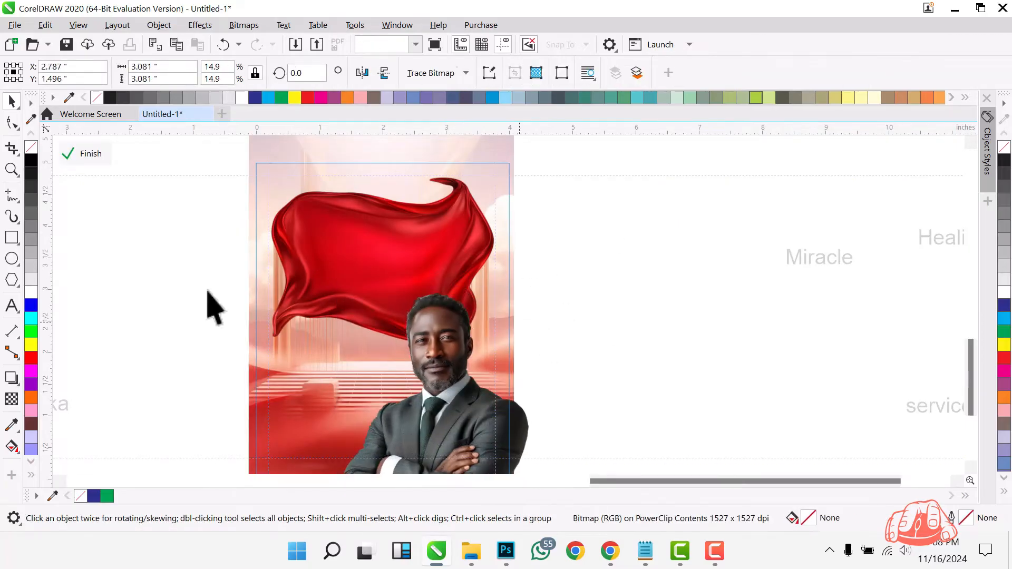
left_click(206, 290, "ctrl")
- Move the date-and-time text below the address, break it into separate lines and move the date line up
scroll(403, 197, "down", 1)
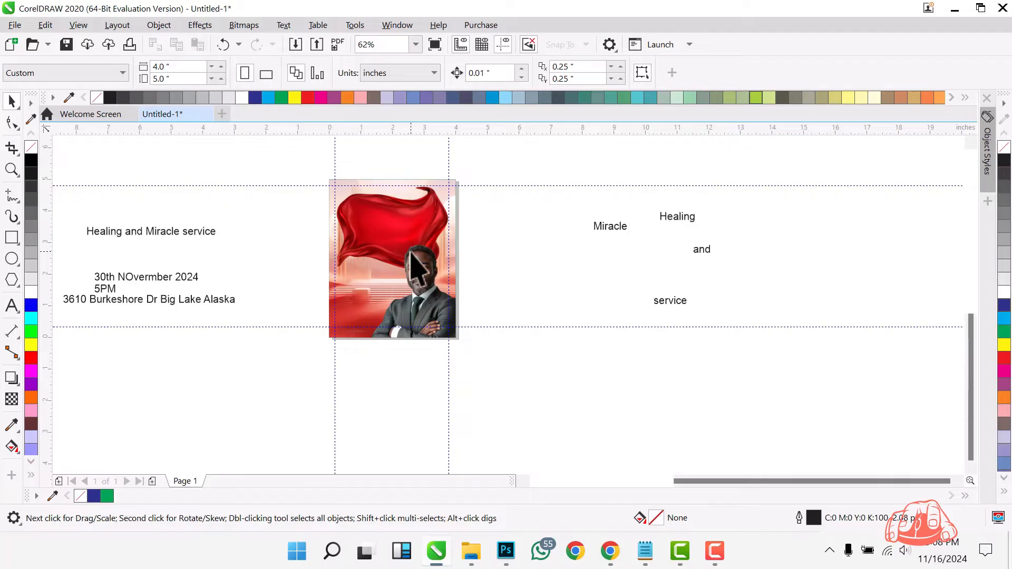
left_click_drag(164, 284, 238, 352)
scroll(219, 357, "up", 2)
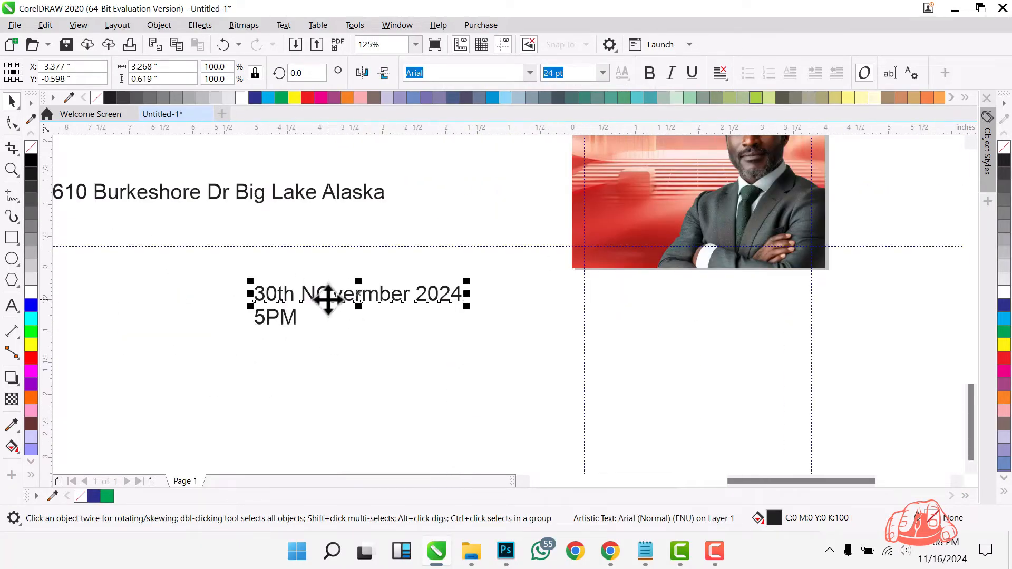
left_click(313, 279)
left_click_drag(331, 286, 349, 238)
scroll(350, 236, "up", 2)
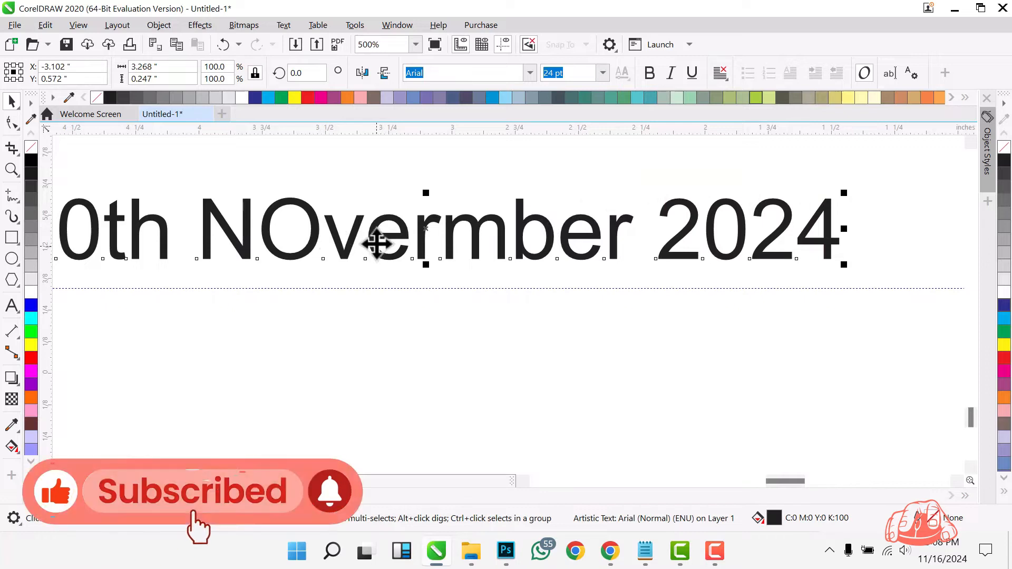
- Shorten the month in the date line and capitalise it so it reads "30TH NOV.2024"
double_click(369, 238)
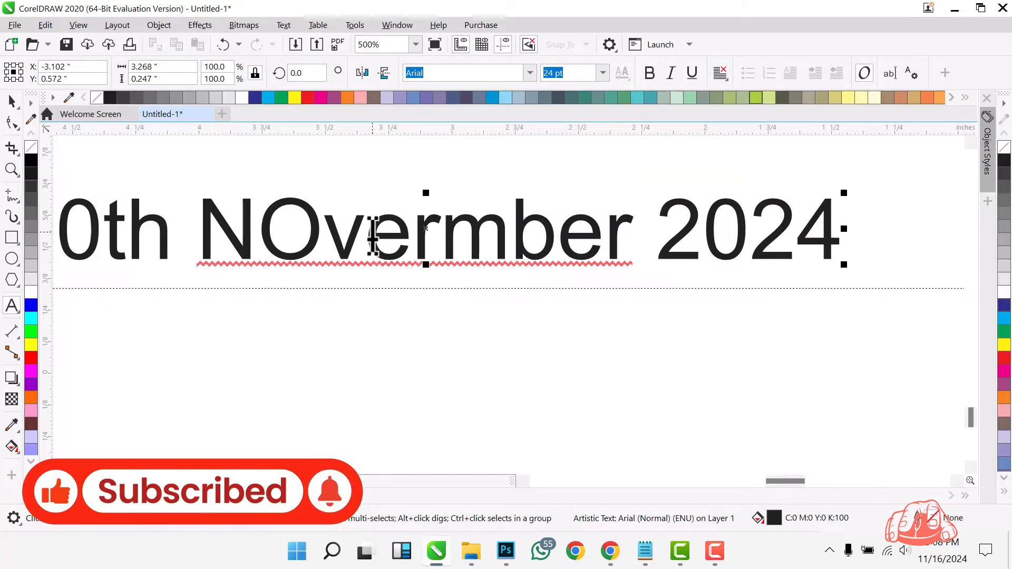
key("Delete")
key("Delete")
key("Delete")
key("Delete")
key("Delete")
key("Delete")
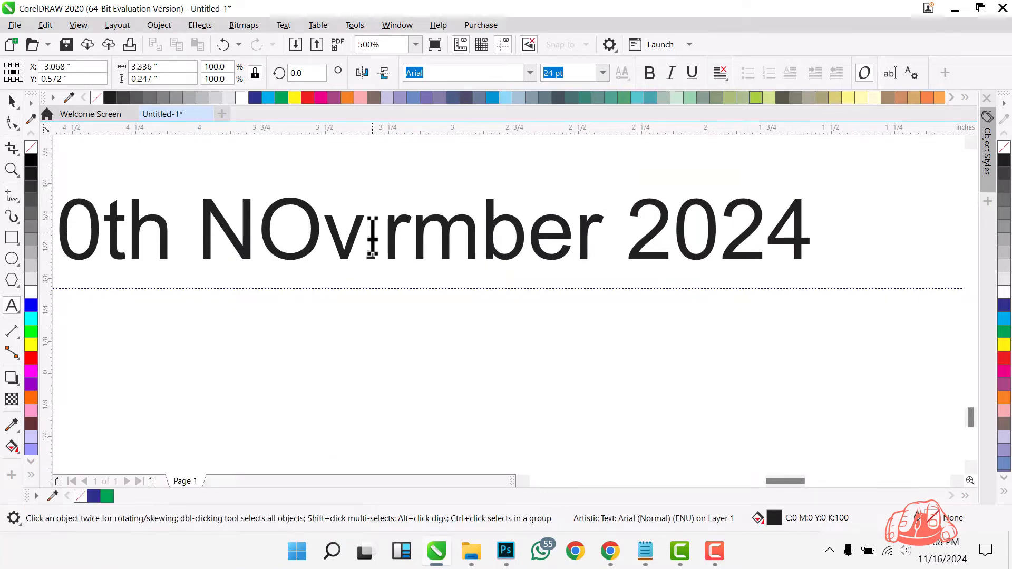
key("Delete")
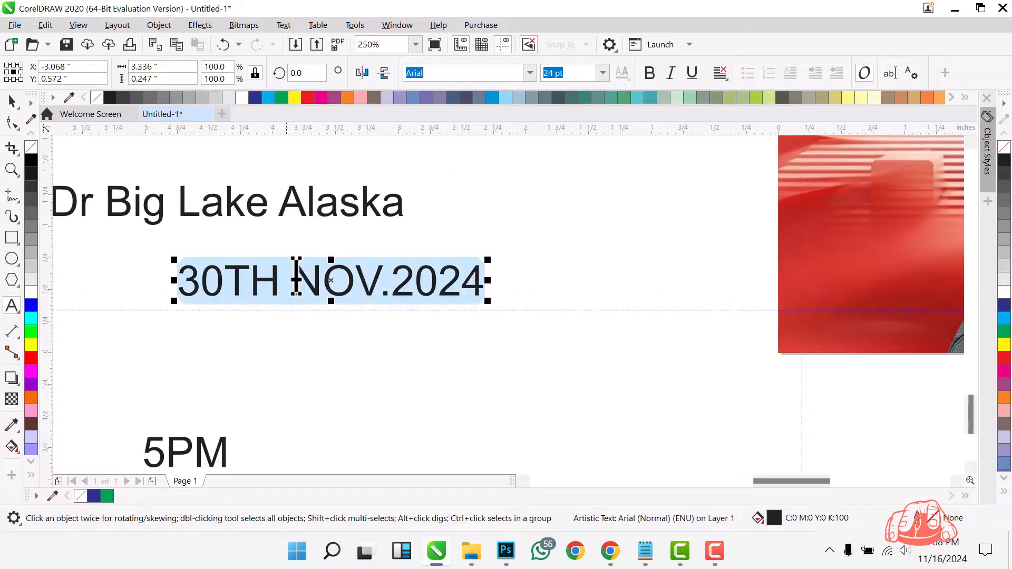
- Break the date text into three lines: "30TH", "NOV." and "2024"
left_click(298, 267)
key("Return")
key("Return")
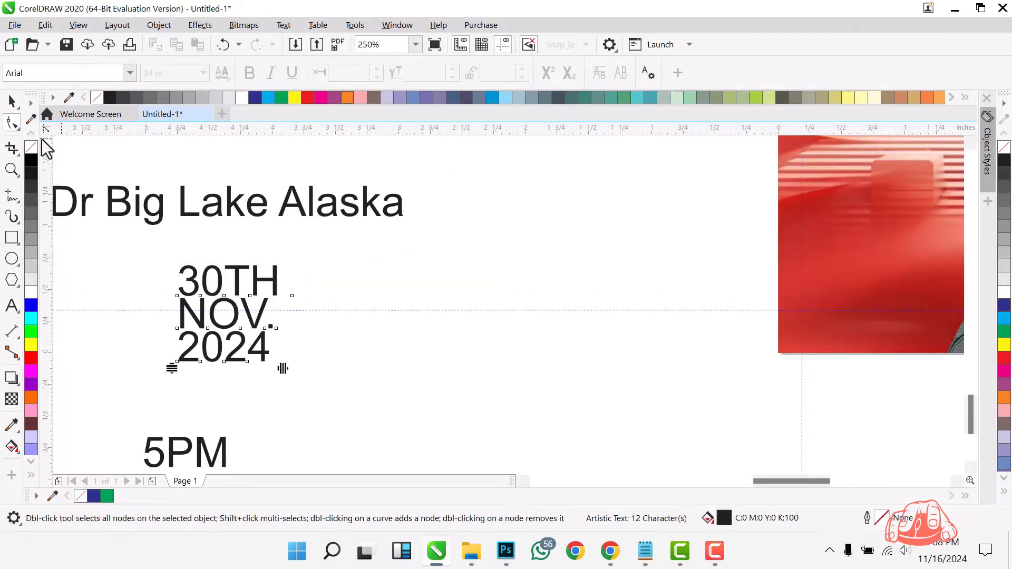
- Set the font of the three-line date to Montserrat Black
left_click(530, 73)
scroll(514, 261, "down", 5)
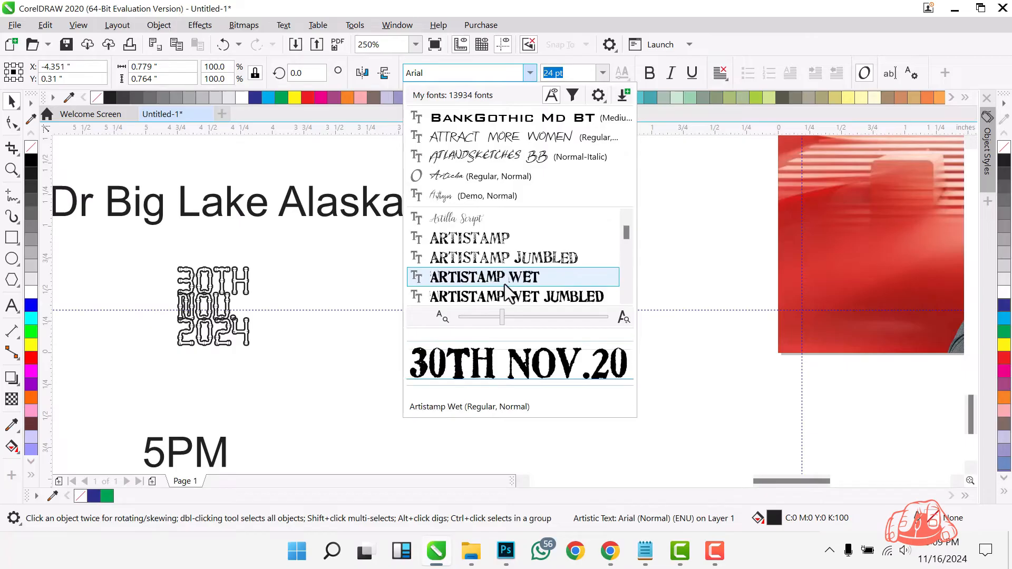
left_click(504, 240)
left_click(449, 76)
type("Montserrat")
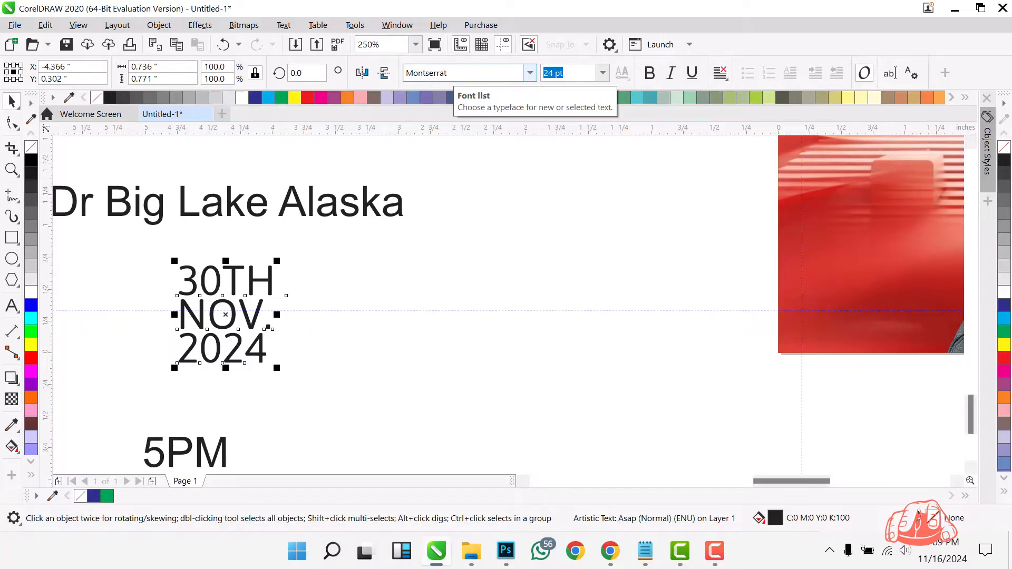
key("Return")
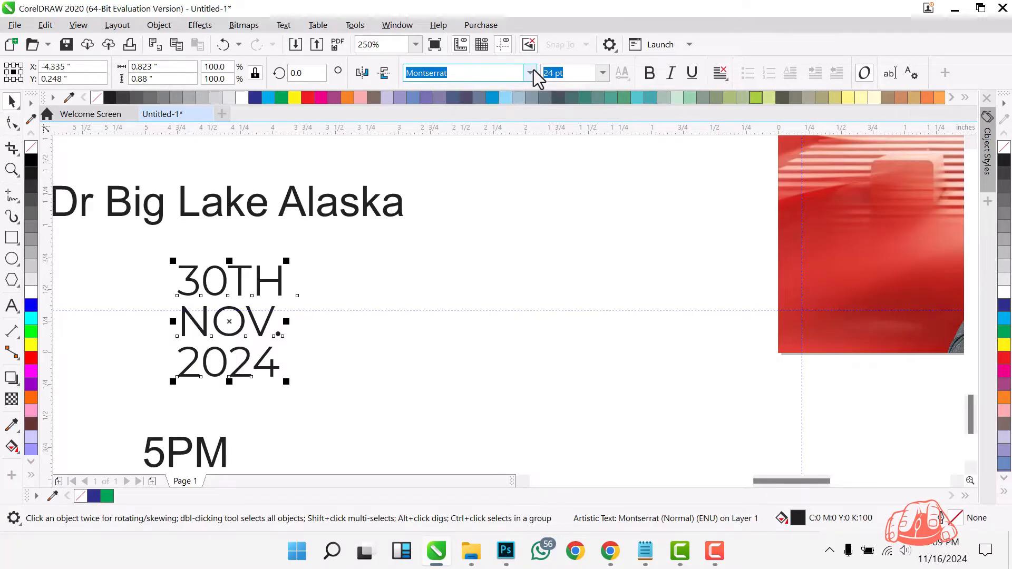
left_click(530, 73)
mouse_move(591, 226)
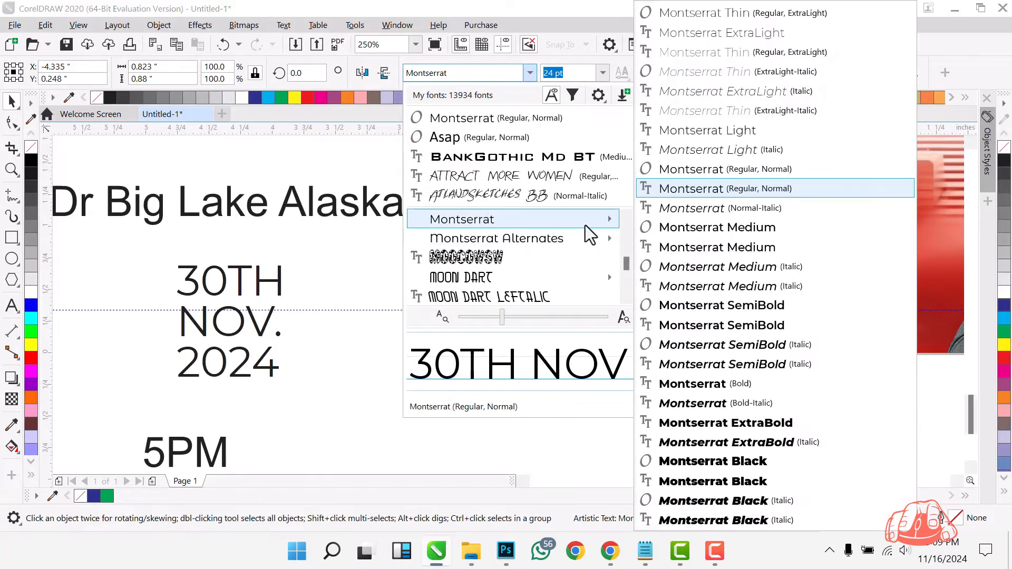
left_click(731, 466)
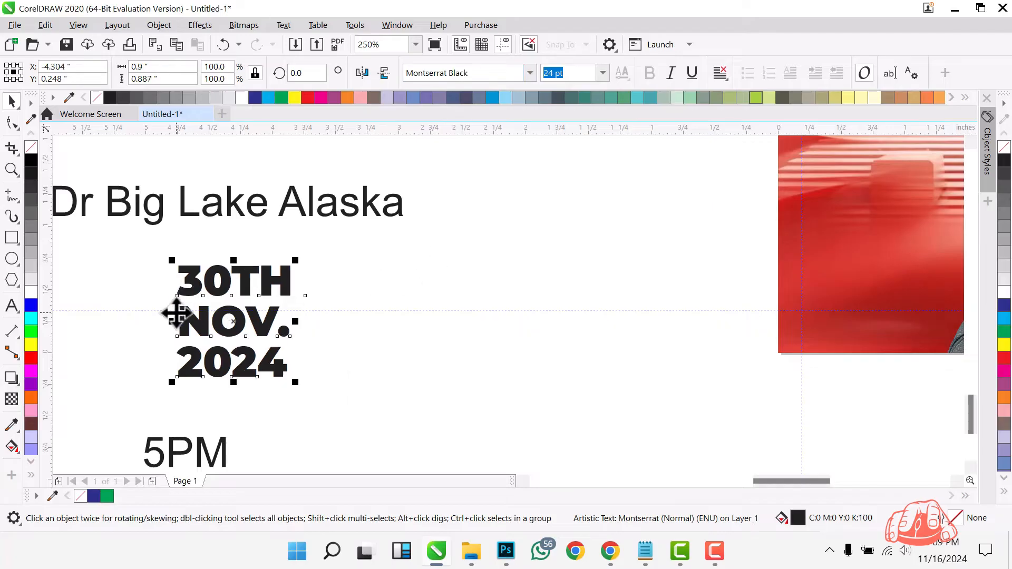
- Tighten the line spacing of the three-line date with the Shape tool
left_click(13, 124)
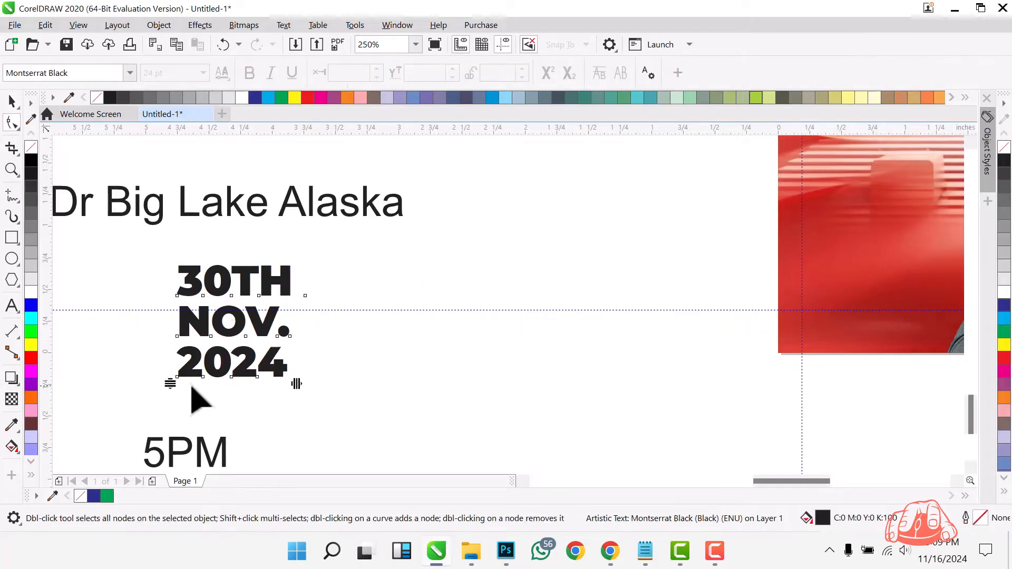
left_click_drag(174, 383, 174, 365)
key("space")
- Move the "5PM" text beside the date, set its font to Montserrat Black and enlarge it to about half again its size
left_click_drag(224, 453, 428, 299)
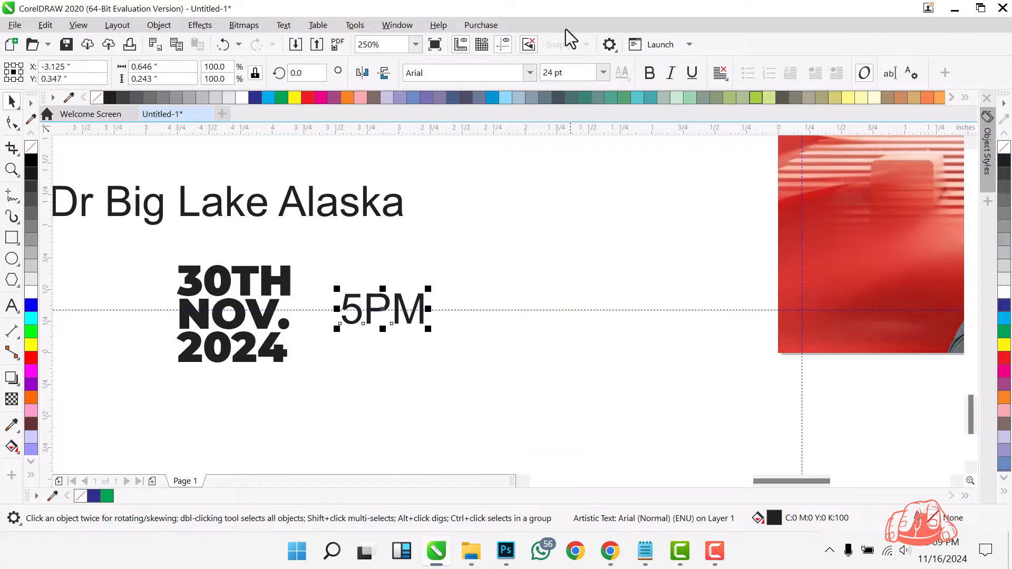
left_click(531, 75)
left_click(506, 91)
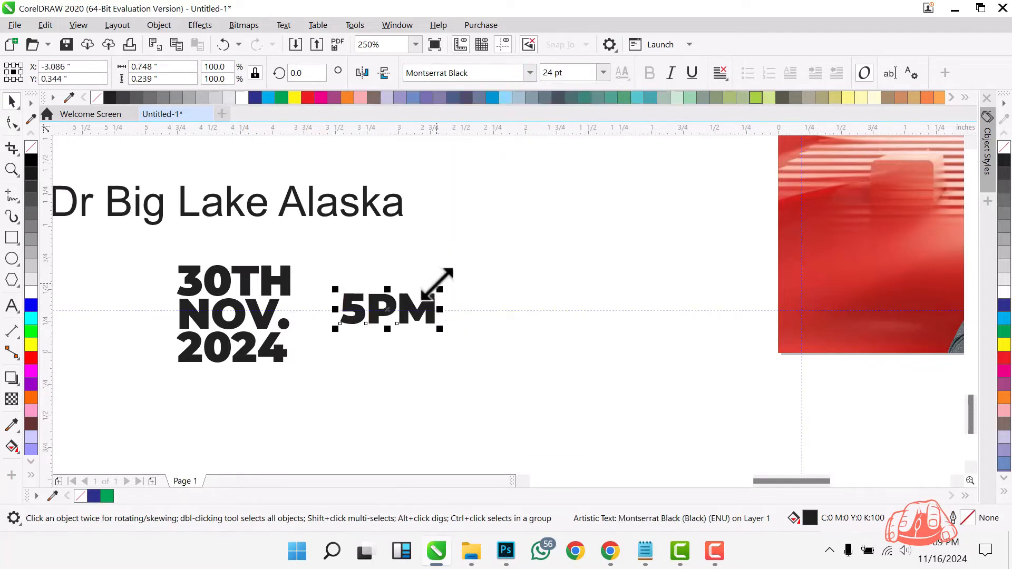
left_click_drag(440, 287, 489, 273)
left_click_drag(412, 304, 413, 316)
left_click(462, 259)
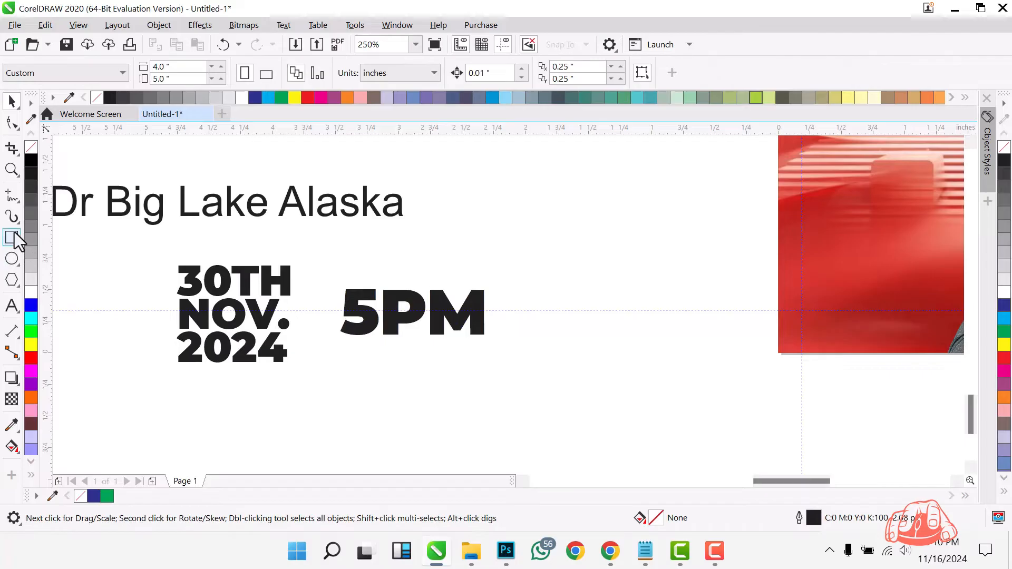
- Draw a thin vertical bar about 0.05 by 0.86 inches beside the date, filled black with no outline
left_click(13, 236)
left_click_drag(296, 252, 301, 368)
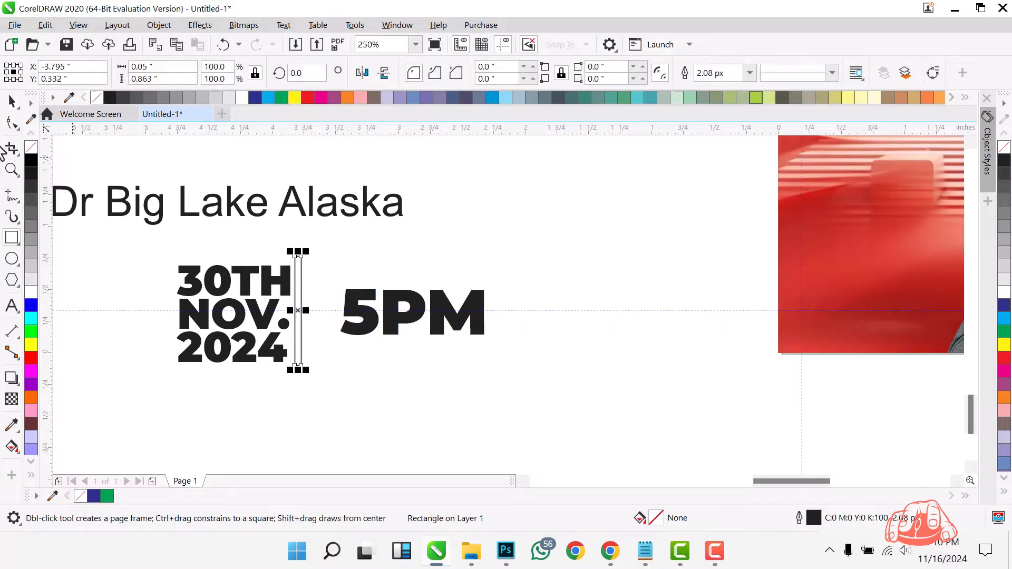
key("space")
left_click(32, 159)
right_click(33, 150)
- Place the bar between the date and "5PM", bring "5PM" closer, and align all three on their horizontal centres
left_click_drag(299, 311, 309, 318)
left_click_drag(413, 302, 393, 303)
left_click_drag(593, 253, 1, 457)
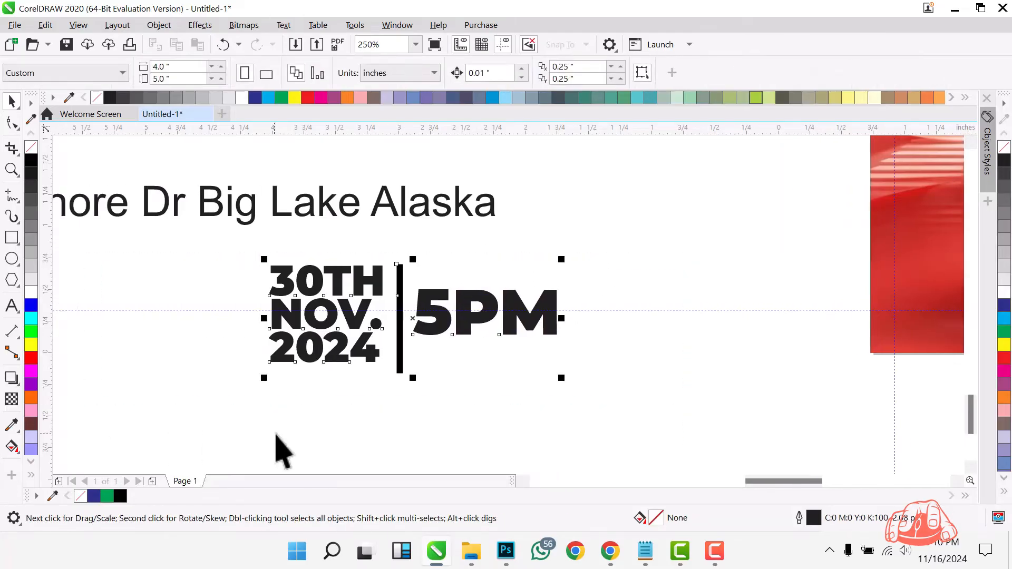
key("e")
- Move the date-and-time block onto the flyer beside the businessman's face and scale it to about 1.63 by 0.62 inches
scroll(241, 307, "down", 2)
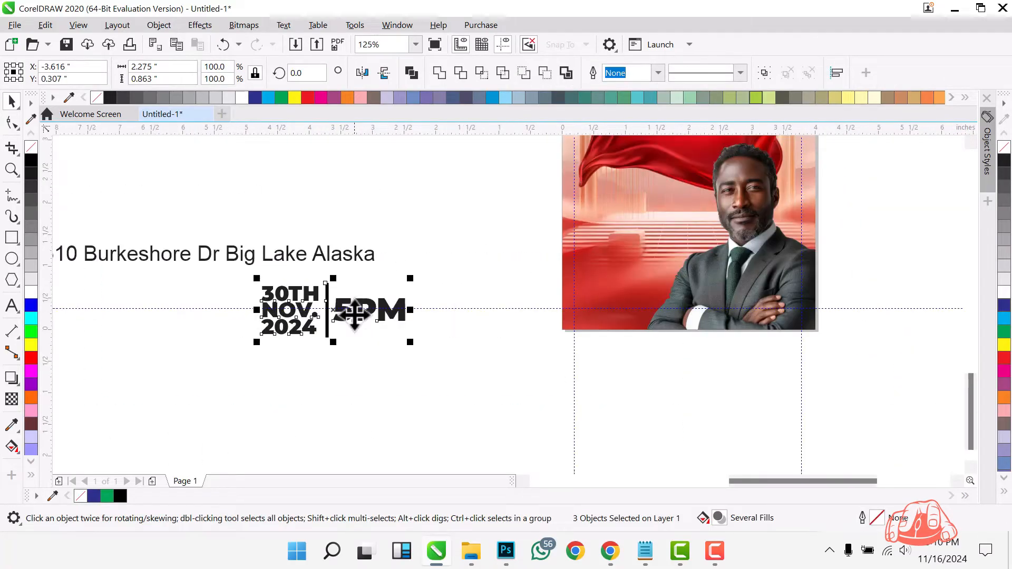
left_click_drag(404, 311, 694, 206)
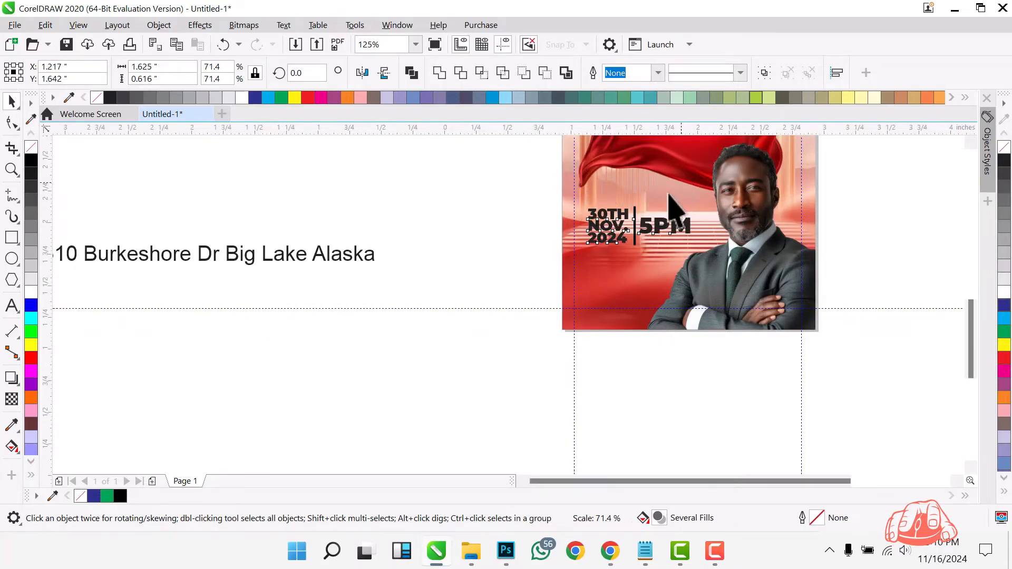
scroll(638, 229, "up", 2)
left_click_drag(508, 317, 526, 300)
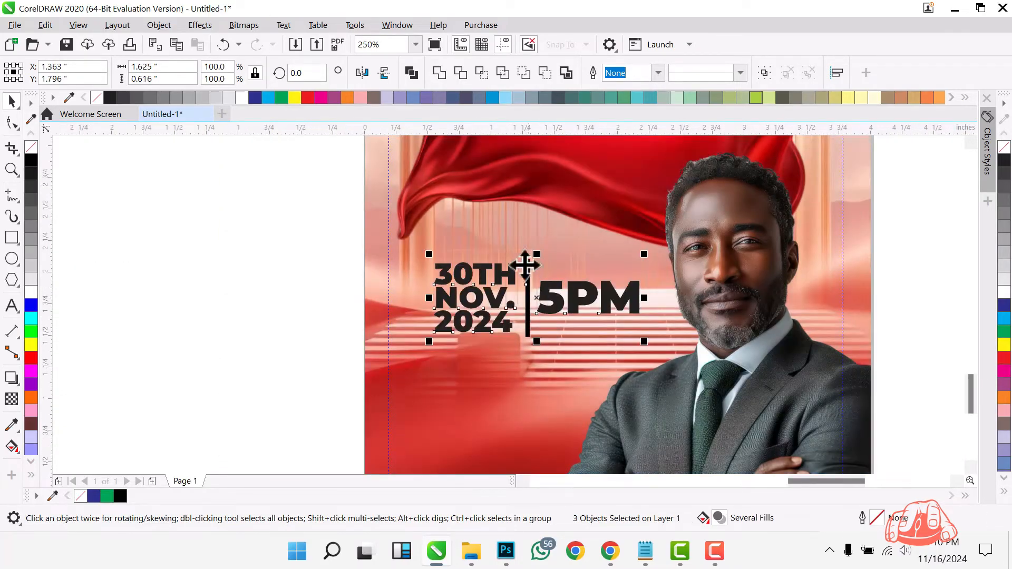
- Shorten the vertical divider bar slightly to match the height of the three date lines
left_click(526, 264)
left_click_drag(527, 252, 530, 258)
left_click(195, 266)
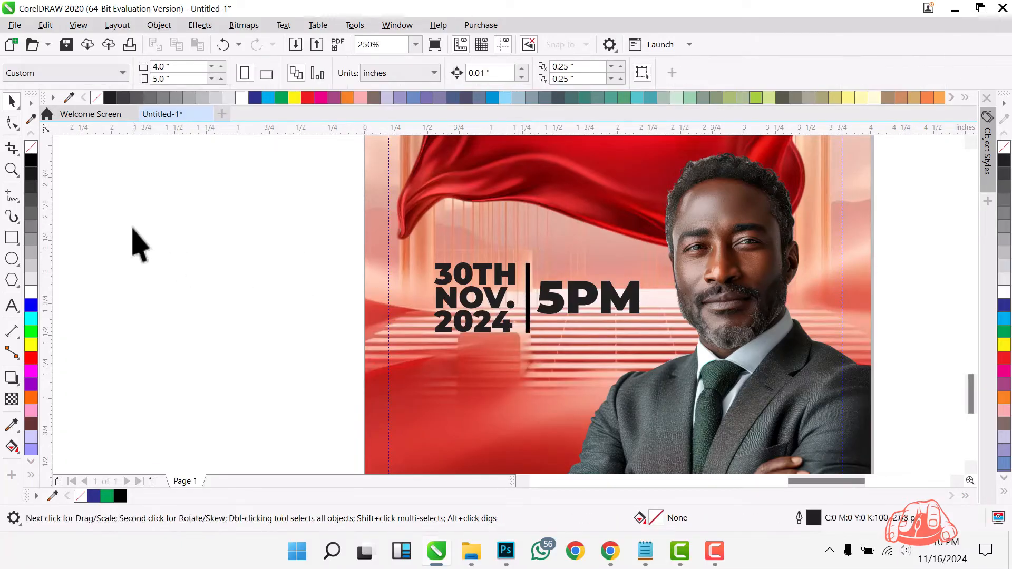
- Shrink the date, bar and "5PM" to about 1.45 by 0.49 inches, nudge them down and fill them white
left_click_drag(129, 222, 860, 380)
left_click_drag(644, 258, 634, 262)
left_click_drag(549, 295, 549, 302)
left_click(31, 292)
left_click(203, 267)
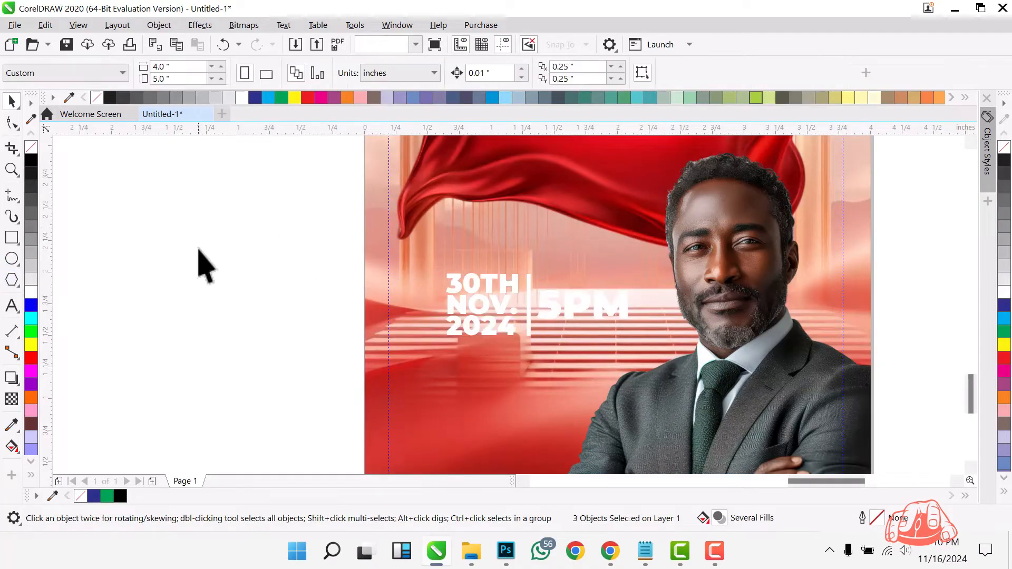
- Select the white date-and-time block and move it slightly up and towards the page's left margin
left_click_drag(561, 346, 679, 462)
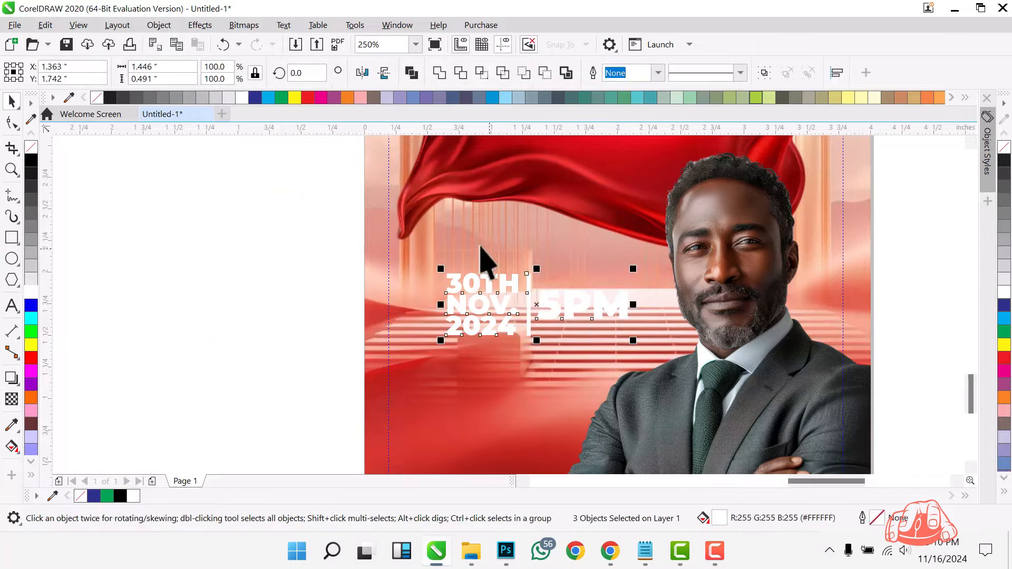
scroll(447, 261, "down", 1)
left_click(347, 273)
scroll(403, 243, "down", 1)
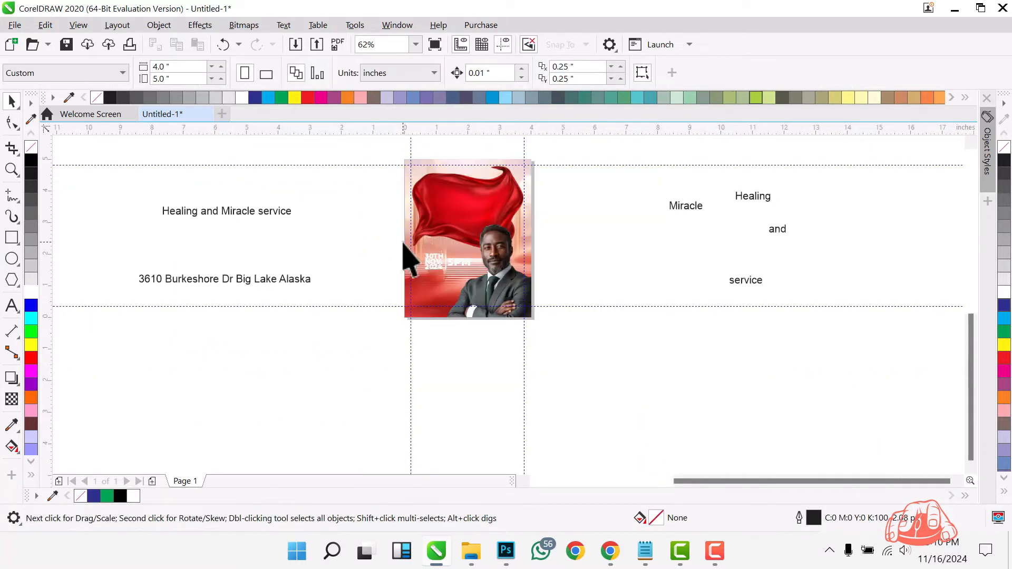
scroll(429, 221, "up", 1)
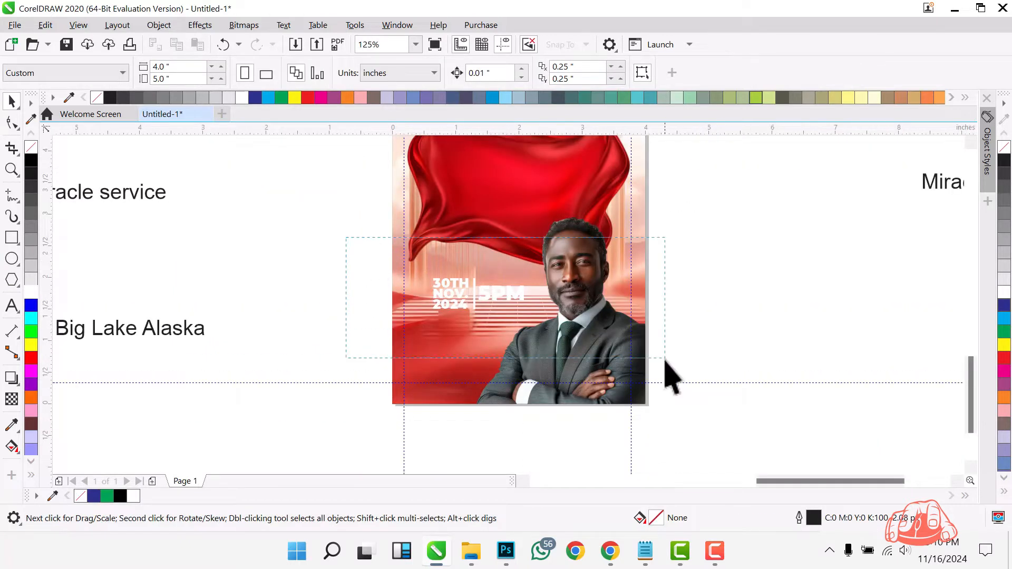
scroll(516, 291, "down", 1)
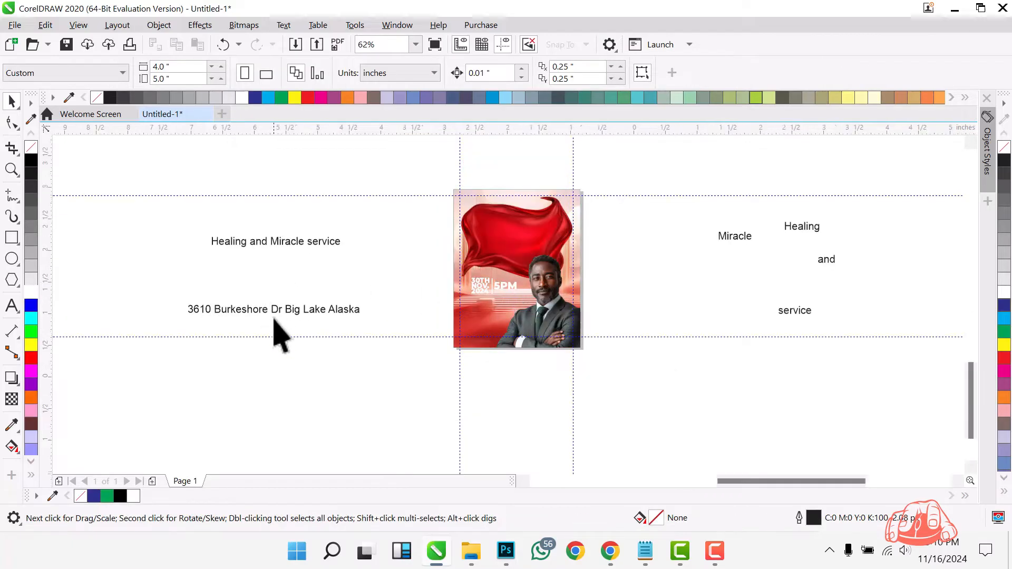
scroll(275, 316, "up", 1)
left_click(280, 308)
left_click(368, 283)
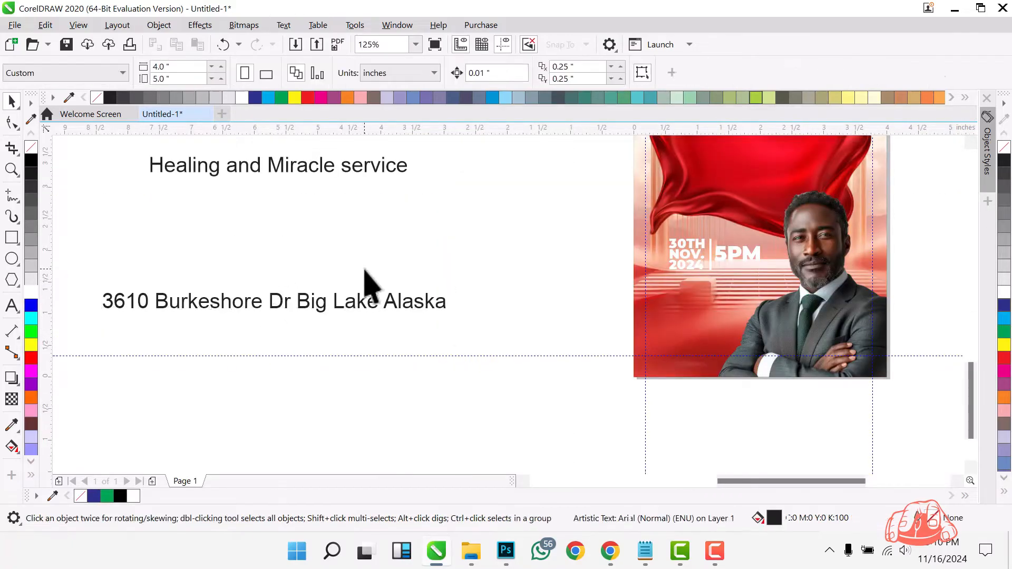
left_click(324, 299)
left_click(464, 361)
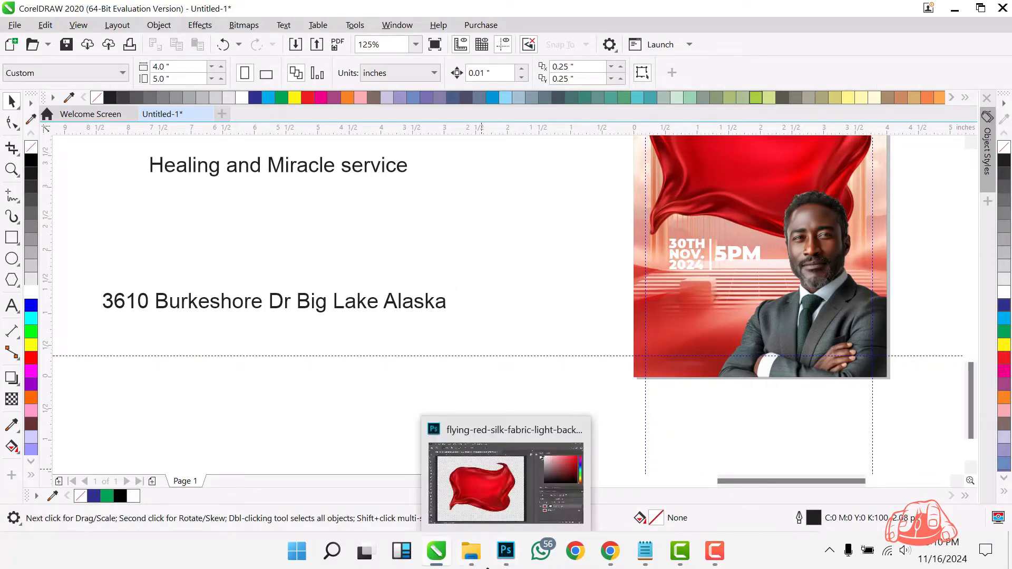
- Import the red location pin image from the Project folder onto the pasteboard near the address text
mouse_move(471, 548)
left_click(384, 478)
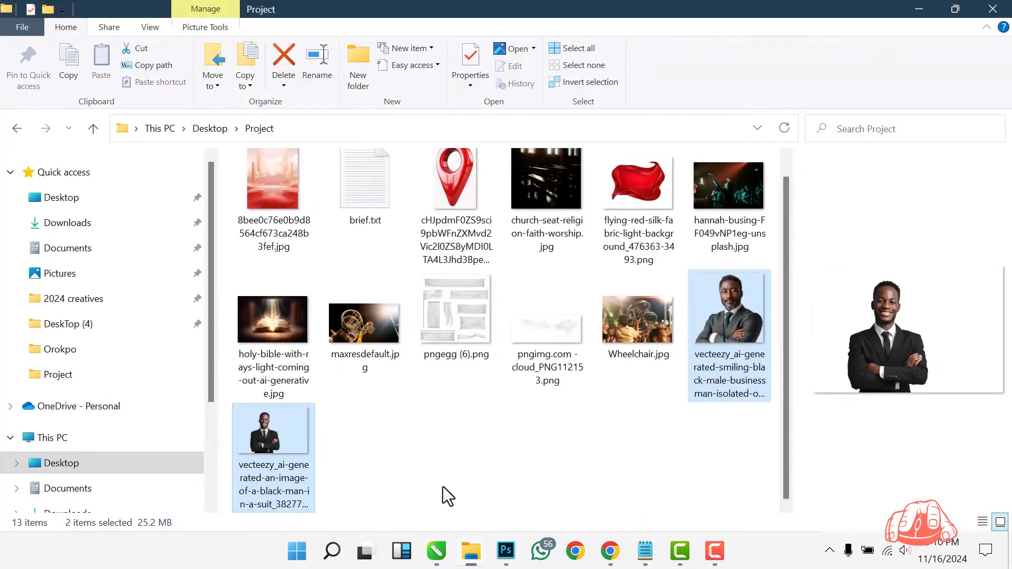
left_click(452, 179)
left_click_drag(443, 198, 417, 317)
scroll(454, 285, "down", 2)
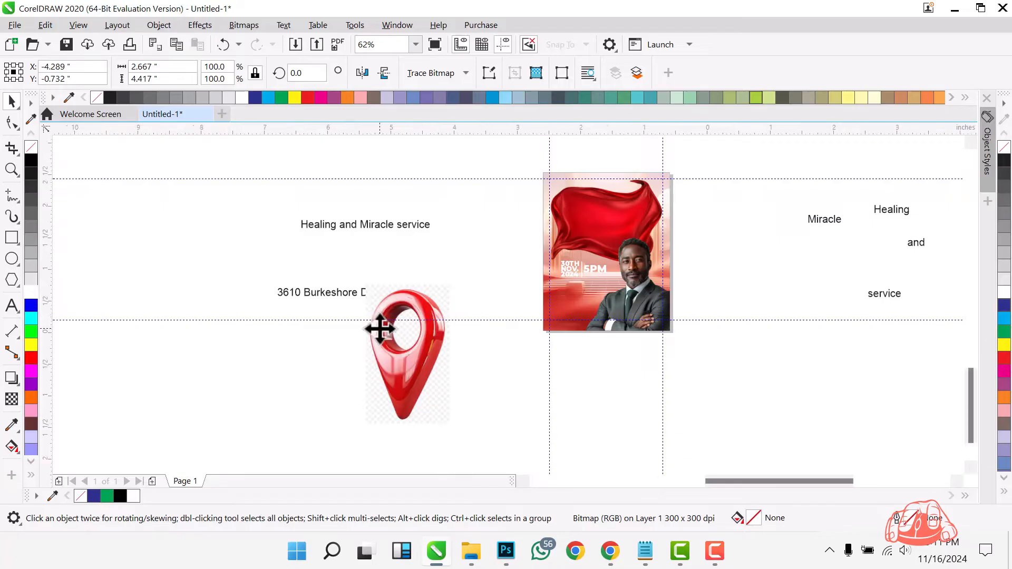
scroll(380, 328, "up", 4)
scroll(424, 198, "down", 4)
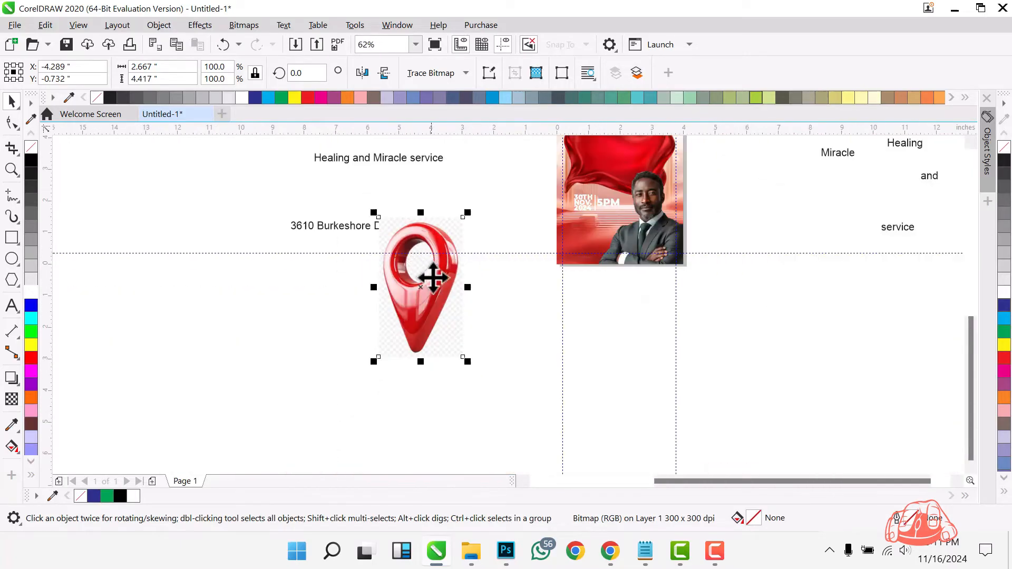
scroll(423, 243, "up", 6)
scroll(420, 265, "down", 6)
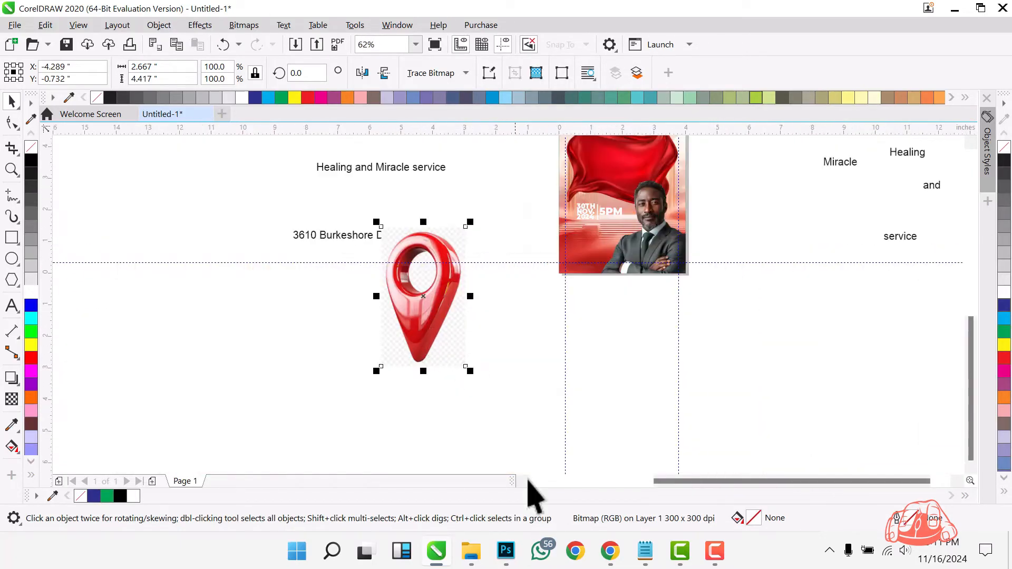
mouse_move(471, 552)
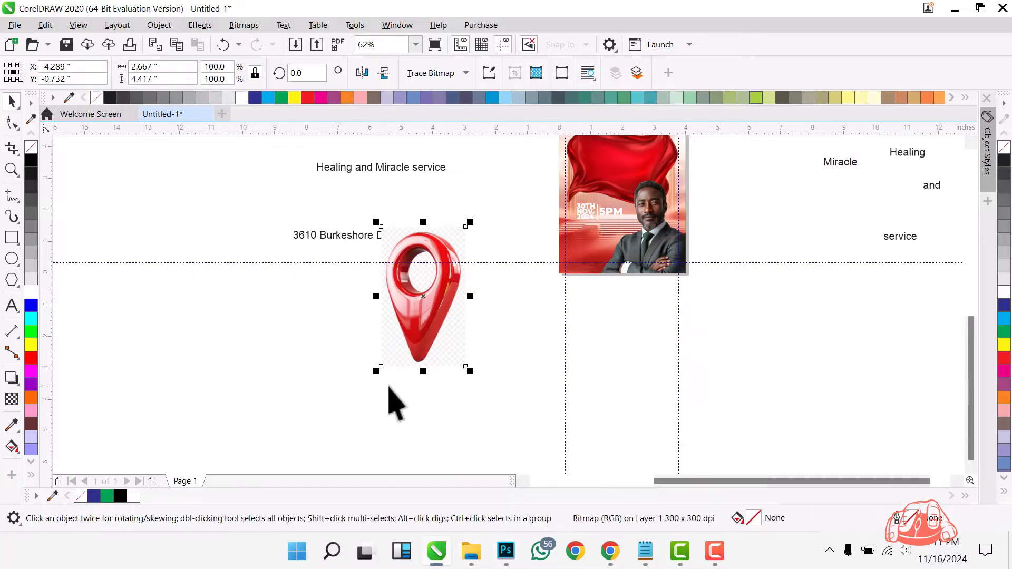
scroll(435, 268, "up", 6)
scroll(486, 275, "down", 6)
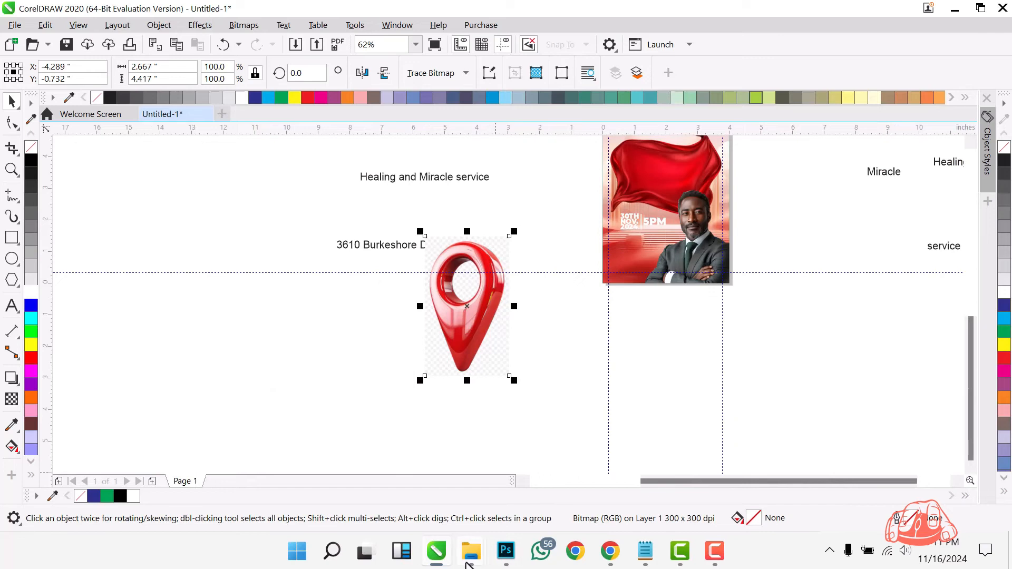
- Switch to Photoshop and open the red location pin image from the Project folder in it
left_click(457, 522)
left_click_drag(444, 196, 540, 64)
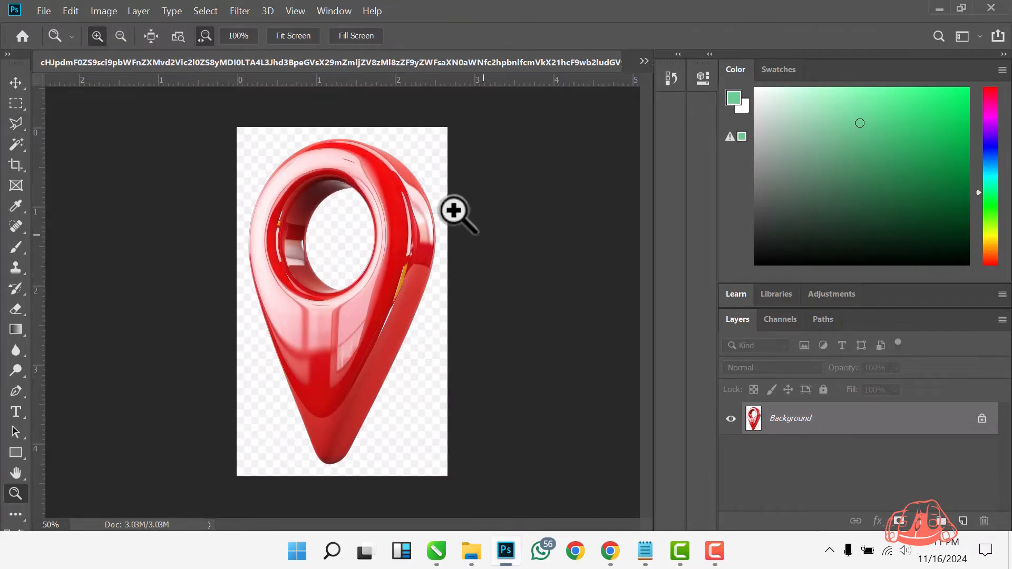
- Try to select the pin with the Quick Selection tool and subtract the hole in its centre
left_click(18, 140)
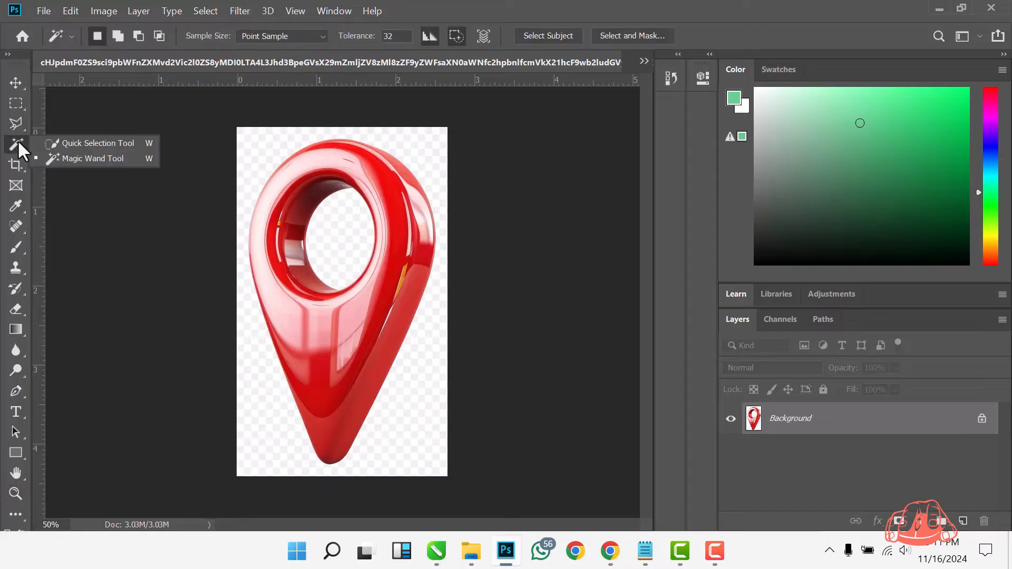
left_click(78, 144)
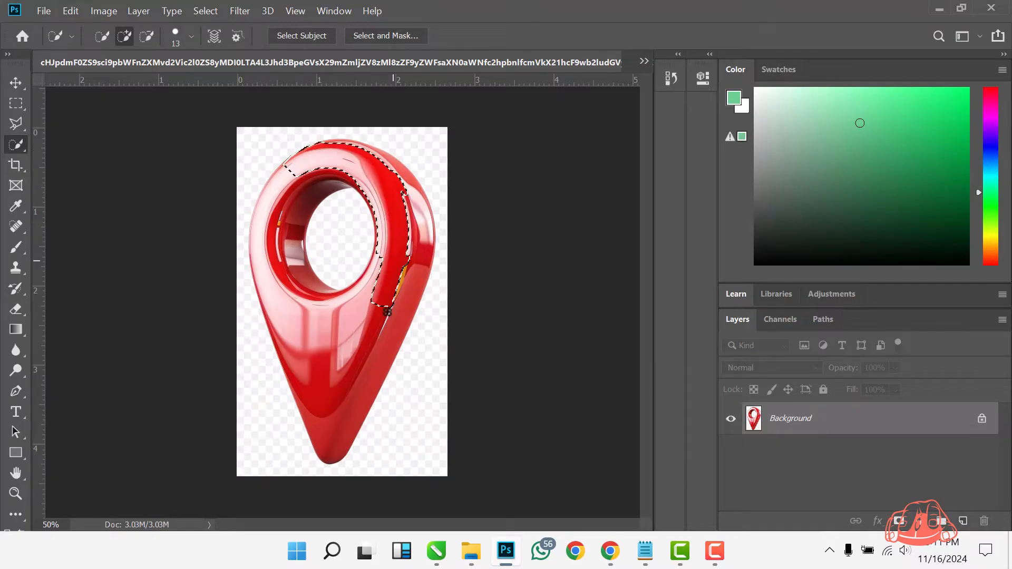
mouse_move(358, 404)
left_mouse_down()
mouse_move(348, 430)
mouse_move(328, 315)
mouse_move(404, 219)
mouse_move(420, 234)
mouse_move(427, 217)
mouse_move(392, 161)
left_mouse_up()
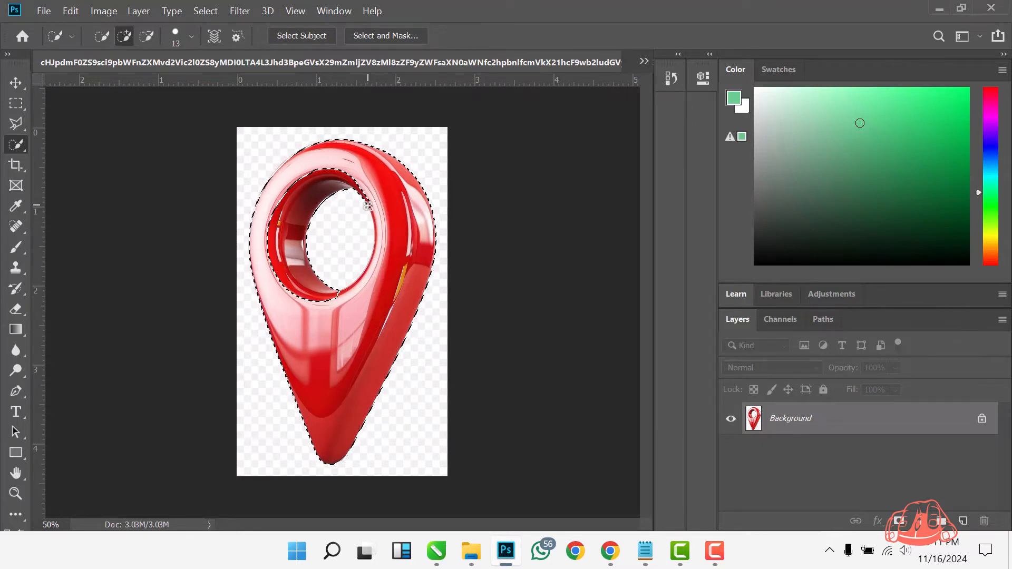
left_click_drag(338, 296, 369, 235, "alt")
key("ctrl+d")
- Select the checkered background and pin hole with the Magic Wand, invert the selection and output it through Select and Mask as a masked layer copy
right_click(19, 148)
left_click(69, 179)
left_click(271, 150)
left_click(343, 240, "shift")
key("ctrl+shift+i")
left_click(611, 36)
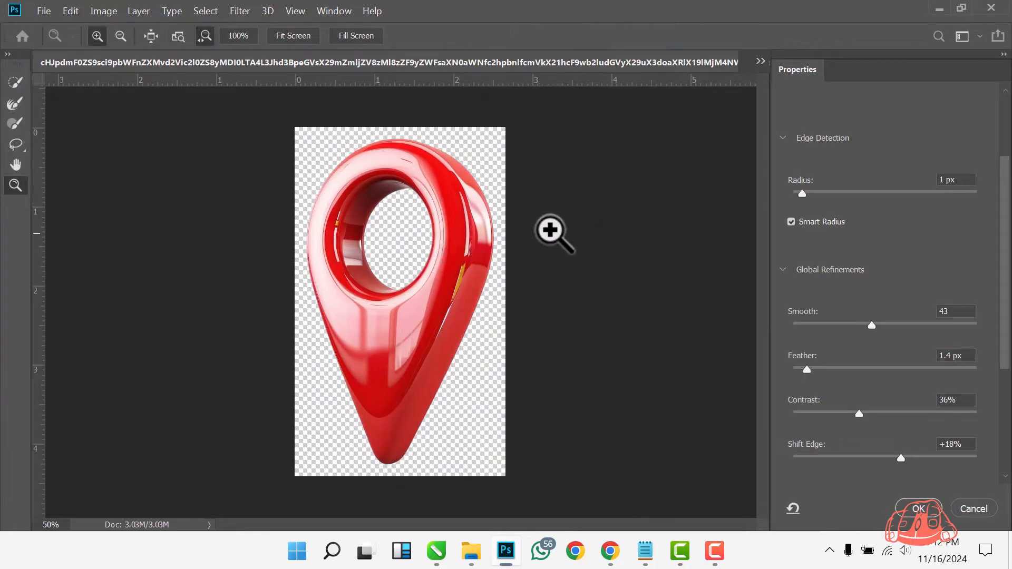
scroll(886, 413, "down", 4)
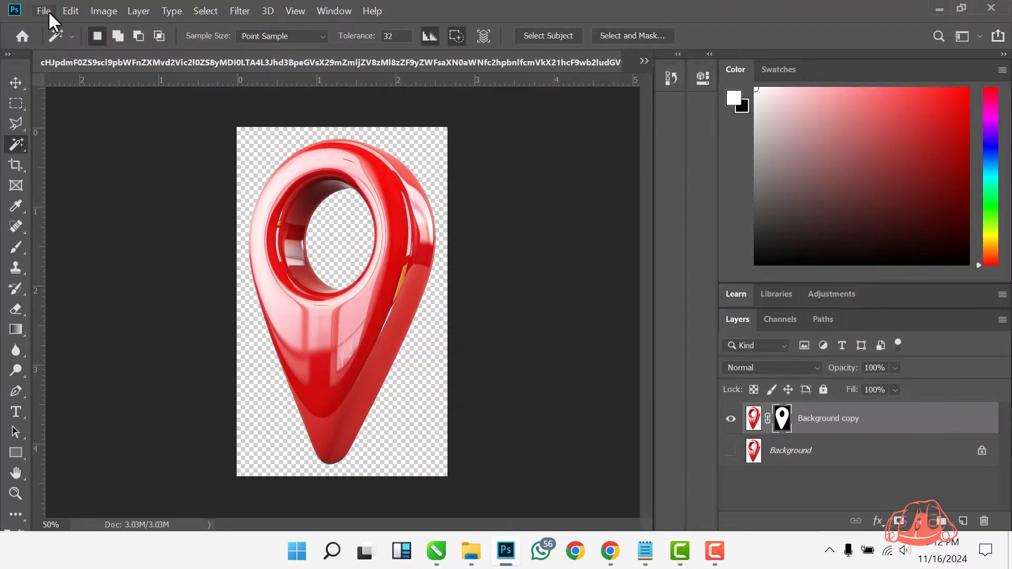
- Save the cut-out pin as a PNG in the Project folder, replacing the existing pin file
left_click(44, 10)
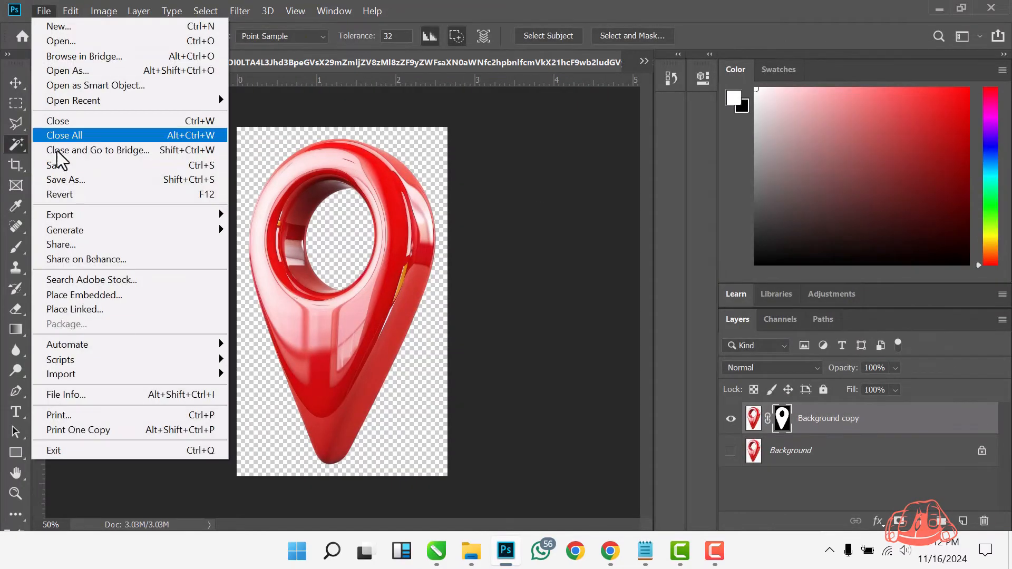
left_click(68, 181)
left_click(296, 282)
left_click(144, 227)
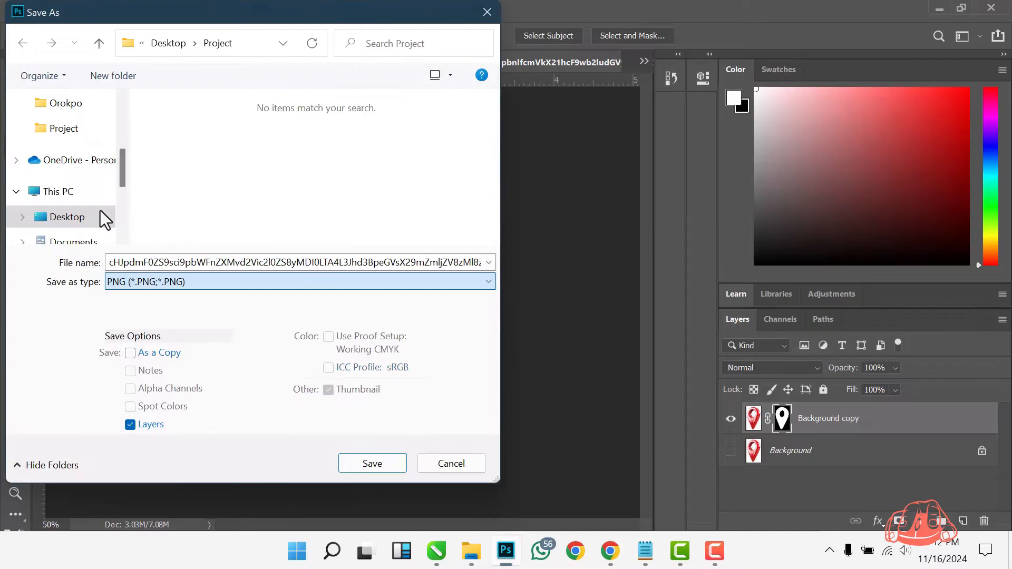
left_click(381, 466)
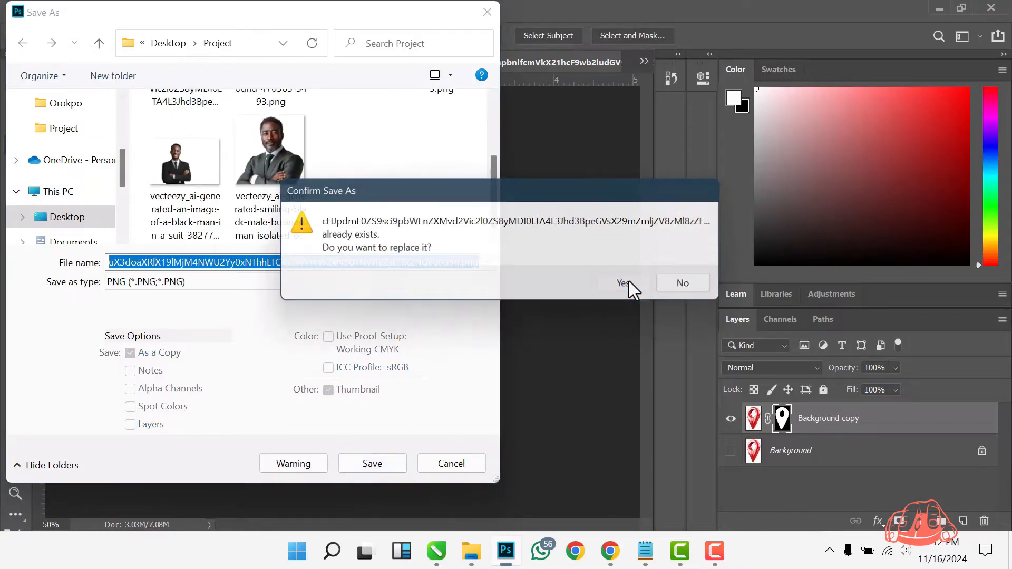
left_click(629, 281)
left_click(618, 152)
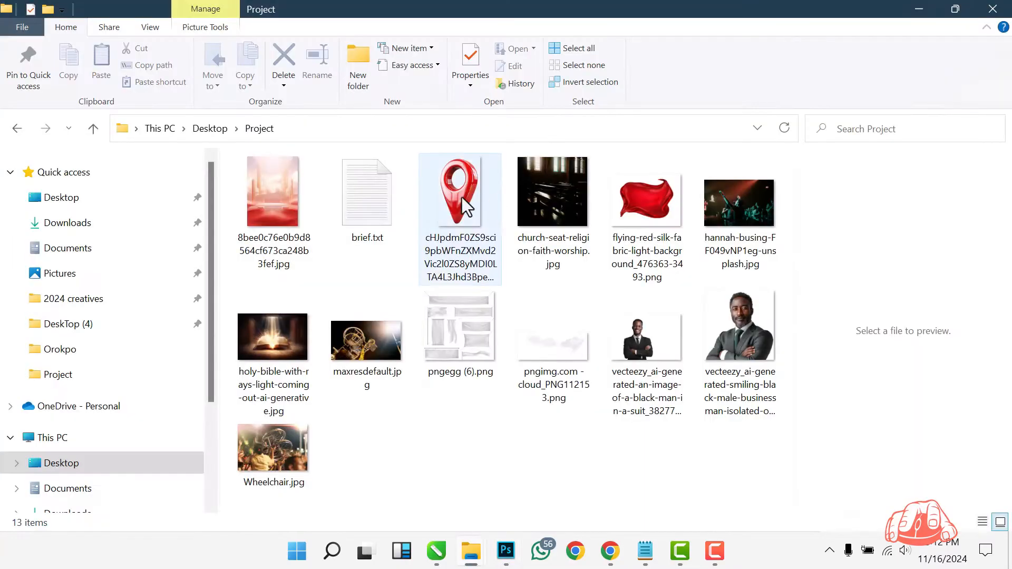
- Place the cut-out pin in the flyer's lower-left area in CorelDRAW and shrink it to slightly under 0.41 by 0.68 inches
left_click_drag(462, 197, 622, 252)
scroll(622, 252, "up", 3)
left_click_drag(502, 297, 515, 332)
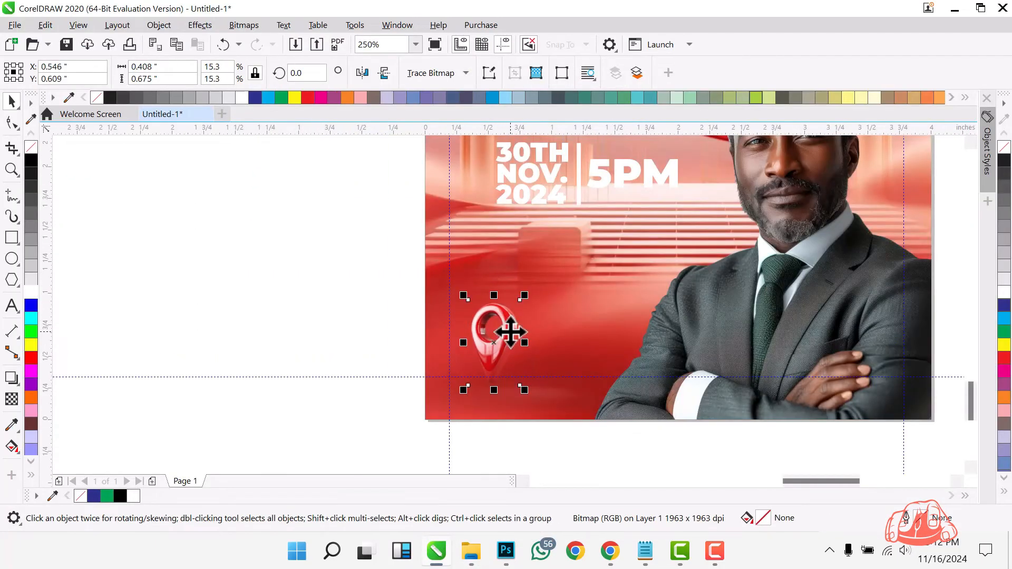
left_click(530, 291)
left_click(514, 333)
left_click_drag(524, 288, 515, 304)
- Delete the original pin image with the checkered background from the pasteboard
left_click(328, 303)
scroll(327, 290, "down", 2)
left_click_drag(248, 330, 699, 338)
key("Delete")
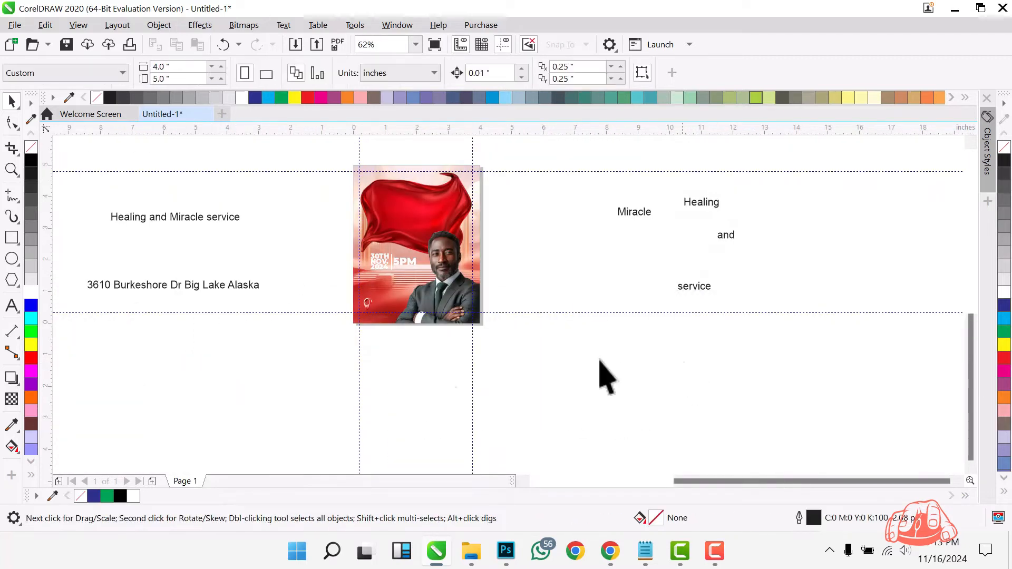
- Break the address into two lines after the street name and set its font to Montserrat Black
scroll(103, 311, "up", 1)
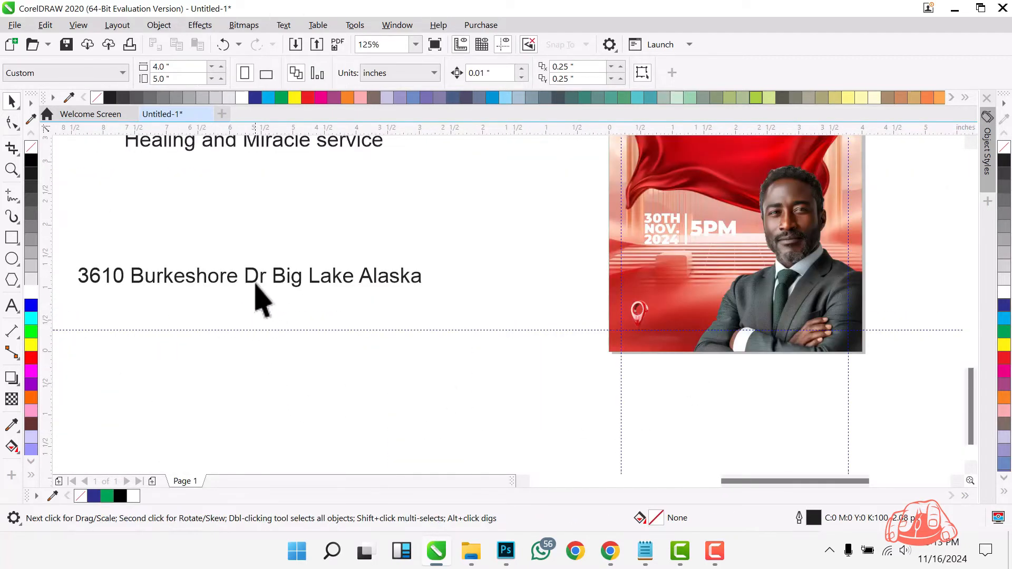
double_click(274, 282)
key("Return")
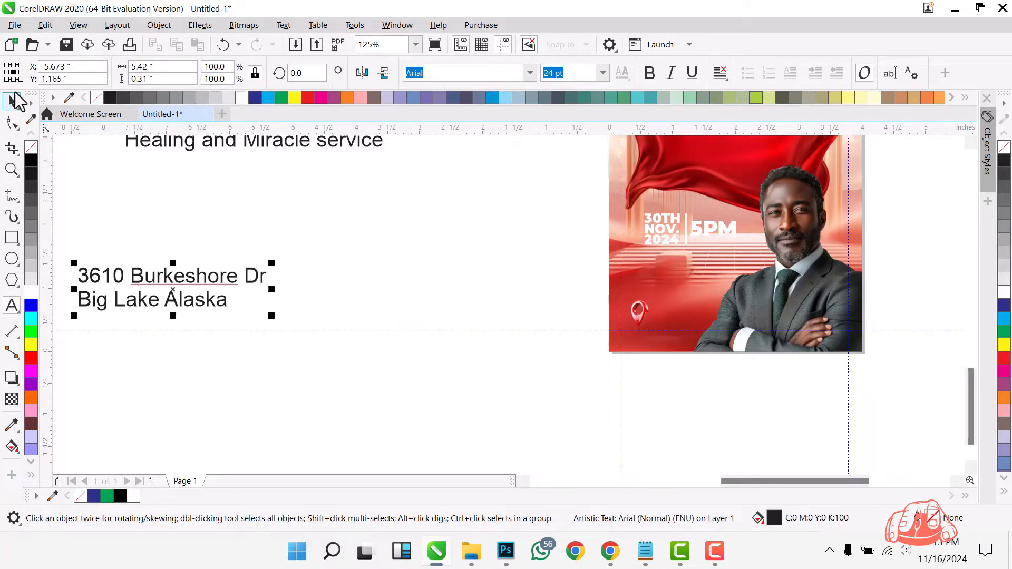
left_click(532, 74)
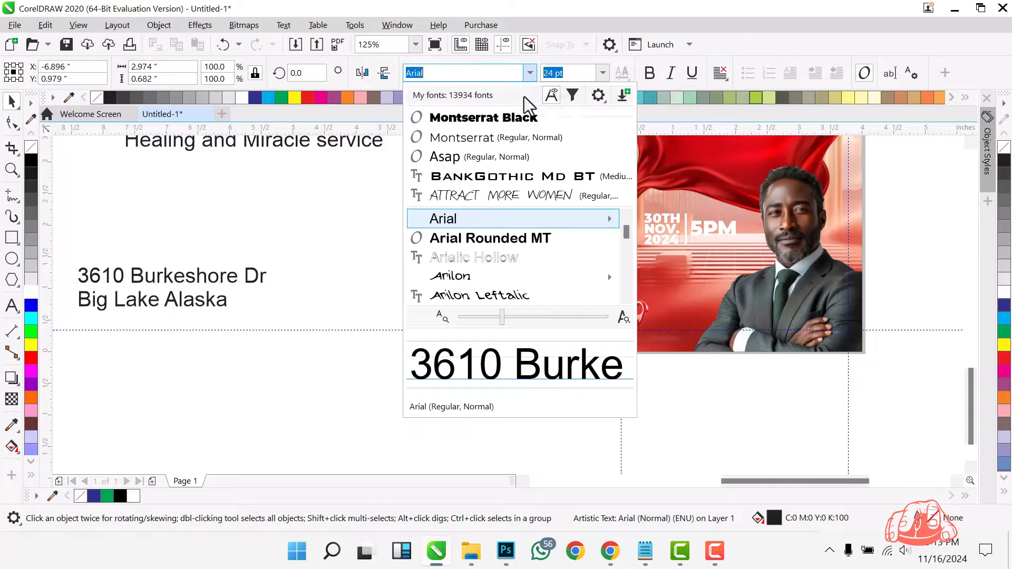
left_click(488, 118)
- Tighten the address's line spacing, then shrink the text and move it close to the flyer
key("F10")
left_click_drag(71, 318, 70, 289)
key("space")
left_click_drag(307, 311, 182, 287)
left_click_drag(146, 271, 565, 315)
- Move the pin to the start of the address and scale it to about 0.22 by 0.36 inches to match the two lines
left_click_drag(640, 313, 635, 313)
left_click_drag(468, 318, 487, 317)
scroll(509, 303, "up", 2)
left_click_drag(468, 298, 446, 335)
left_click_drag(432, 392, 453, 388)
left_click(299, 299)
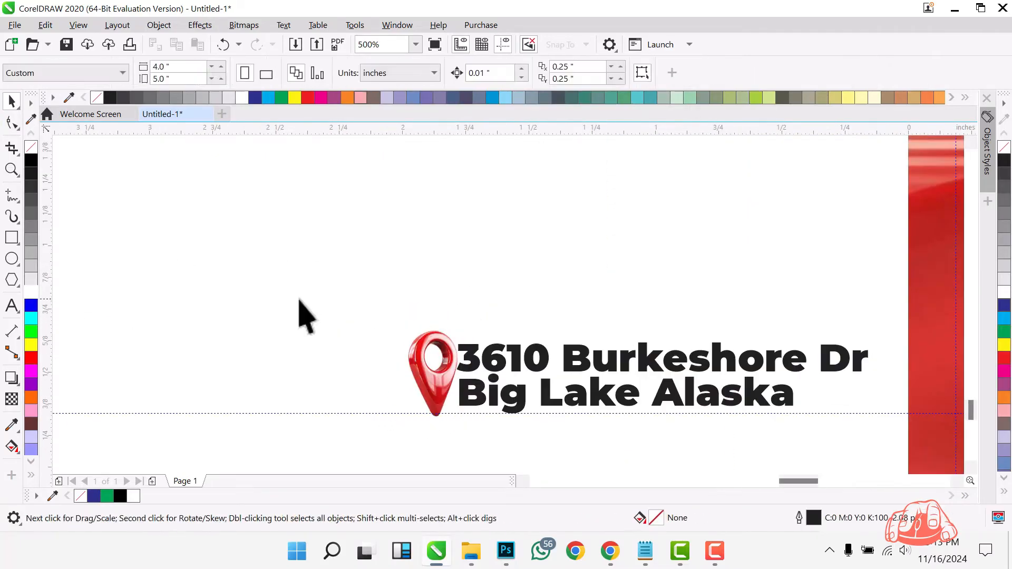
- Break the address into separate lines, enlarge the second line to the first line's width and set the pin beside them
key("ctrl+k")
left_click_drag(554, 387, 626, 452)
left_click_drag(233, 322, 181, 320)
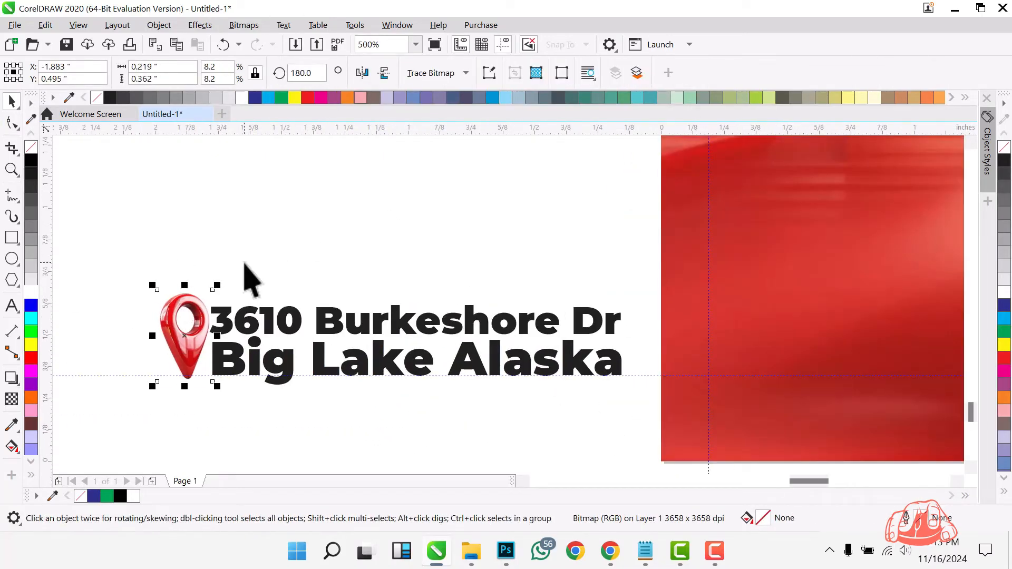
left_click(181, 248)
- Group the pin with both address lines, then move the group onto the lower part of the flyer and enlarge it
scroll(181, 242, "down", 2)
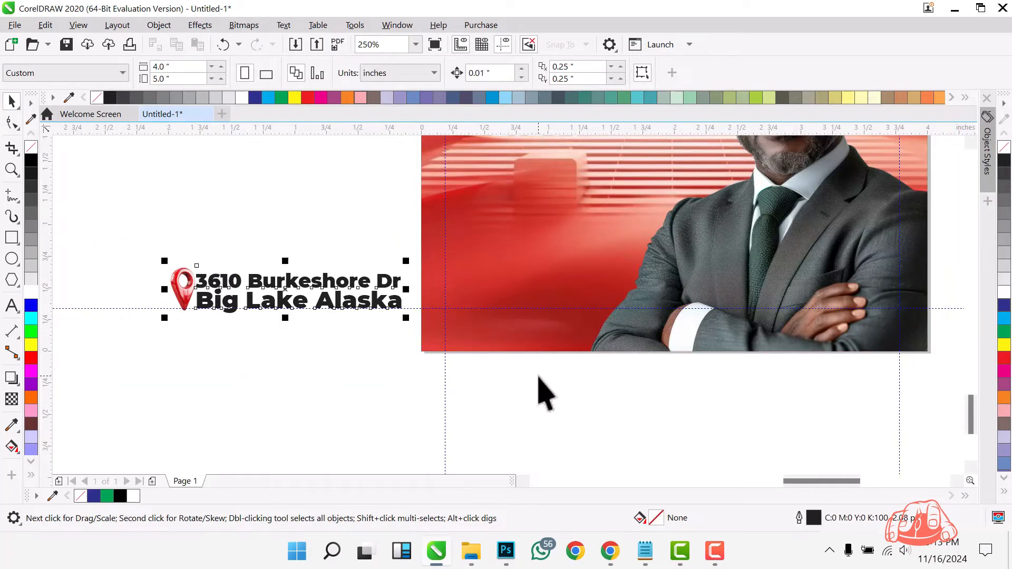
left_click_drag(127, 206, 605, 456)
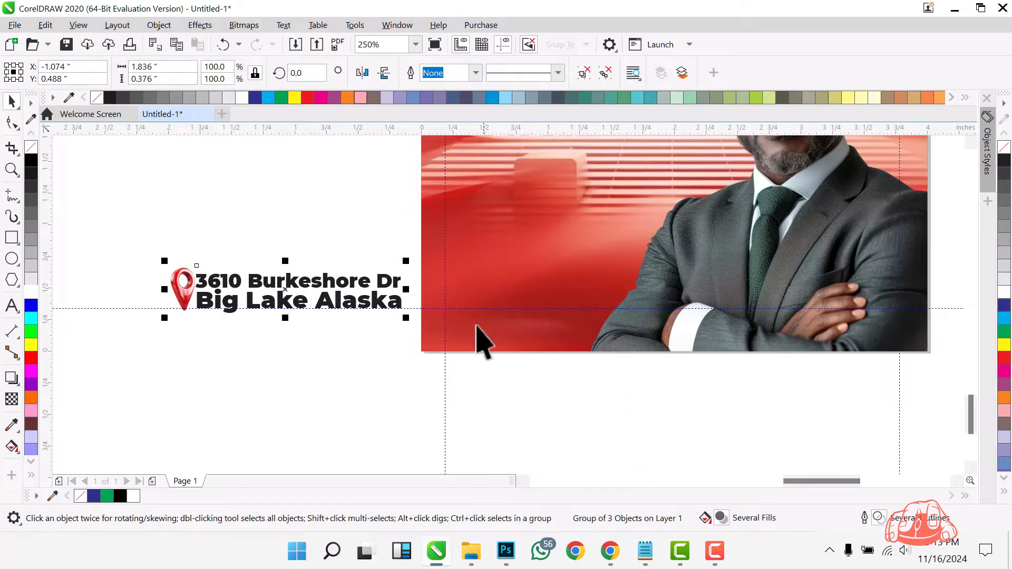
scroll(306, 301, "down", 2)
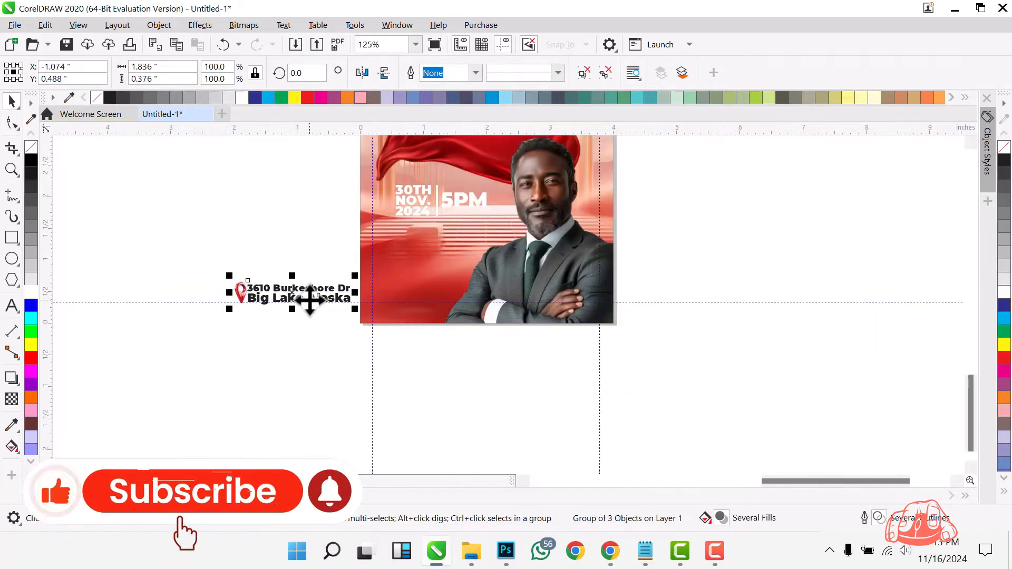
left_click_drag(310, 299, 582, 258)
left_click_drag(505, 287, 505, 300)
left_click_drag(582, 270, 575, 272)
- Inside the PowerClip, fade the businessman's lower body into the red background with a vertical fountain transparency and finish editing
left_click(576, 241)
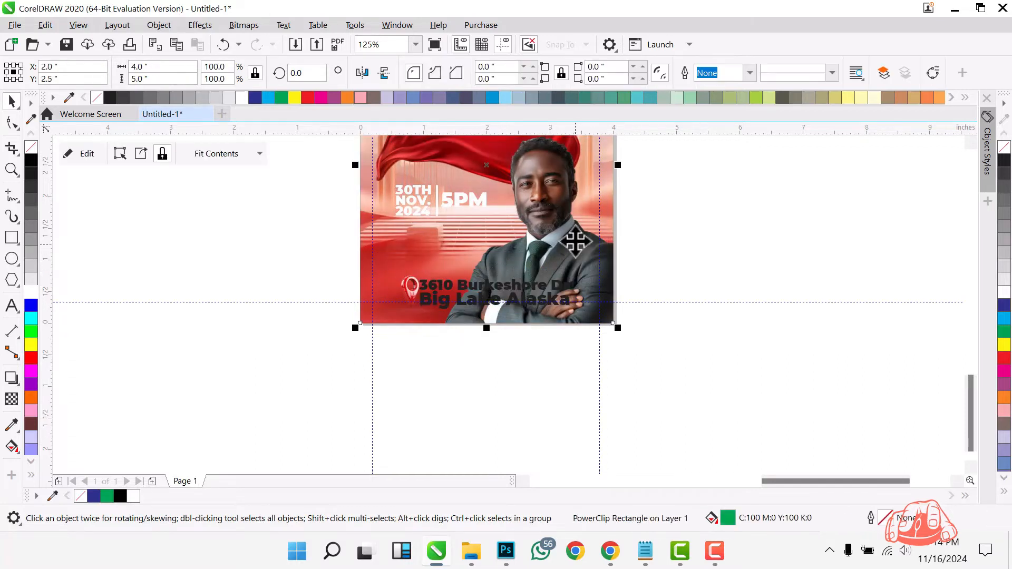
double_click(575, 241)
scroll(558, 240, "up", 2)
scroll(540, 275, "down", 1)
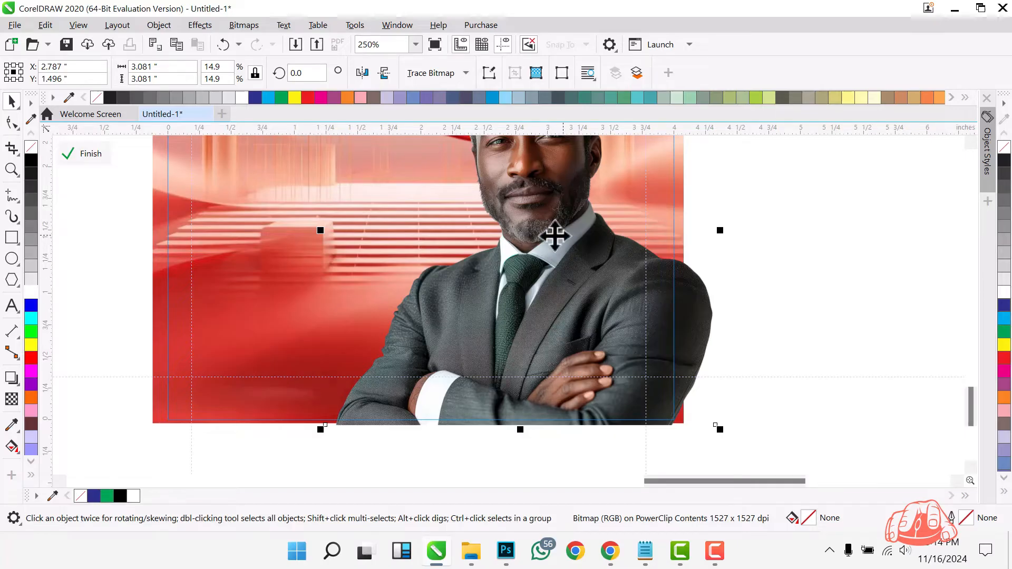
scroll(458, 385, "down", 2)
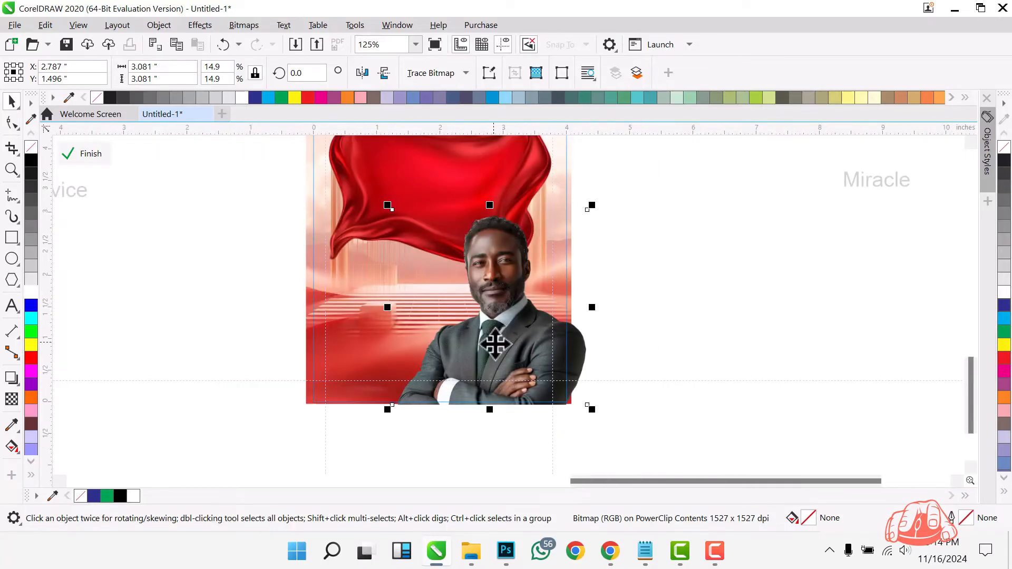
left_click(11, 401)
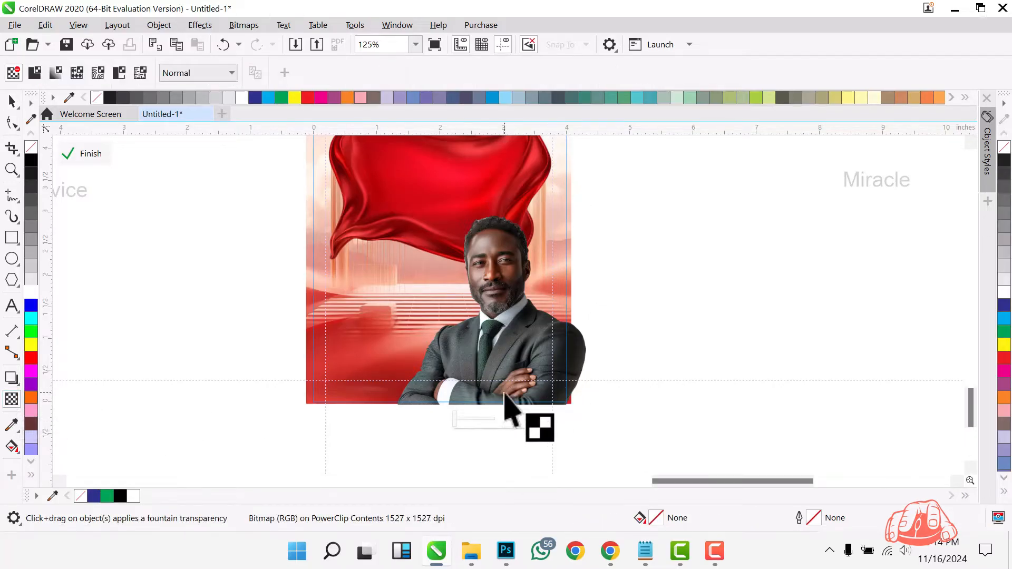
scroll(505, 393, "up", 1)
left_click_drag(496, 309, 495, 363)
key("space")
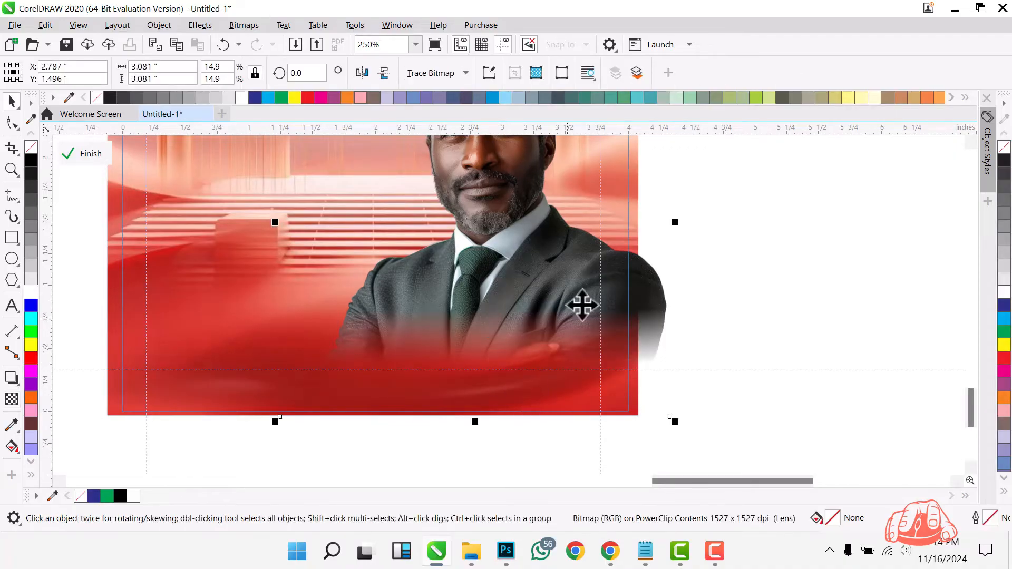
left_click(78, 159)
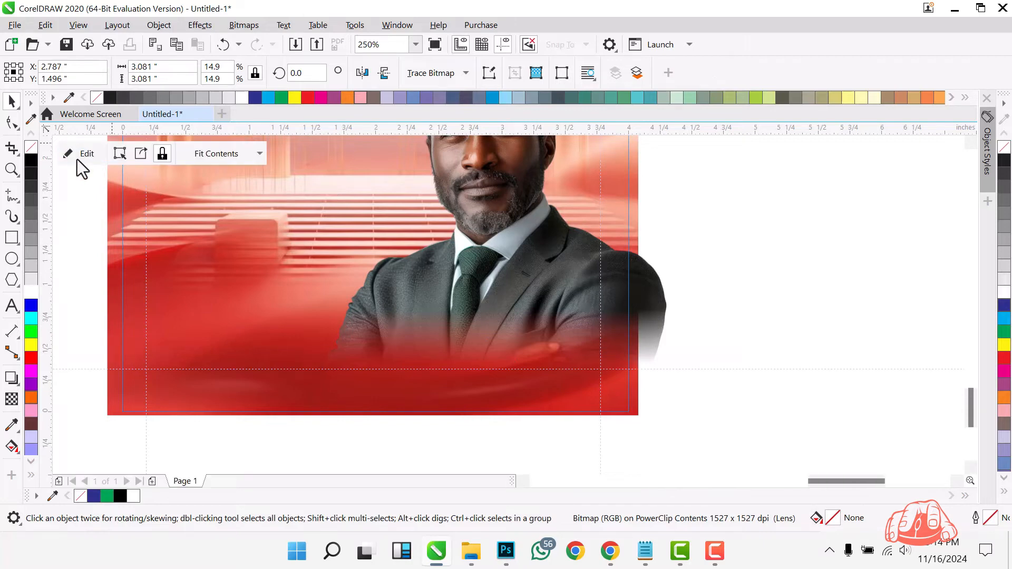
left_click(838, 337)
- Resize the address group to about 2.44 by 0.50 inches and align its pin with the flyer's left margin guide
scroll(632, 290, "down", 1)
left_click(572, 325)
left_click_drag(599, 295, 585, 287)
scroll(570, 332, "up", 1)
left_click_drag(487, 288, 473, 288)
scroll(472, 287, "up", 1)
scroll(471, 287, "down", 2)
scroll(397, 306, "up", 2)
left_click_drag(397, 305, 302, 301)
- Fill the address text white and move the date-and-time block slightly down towards it
left_click(31, 292)
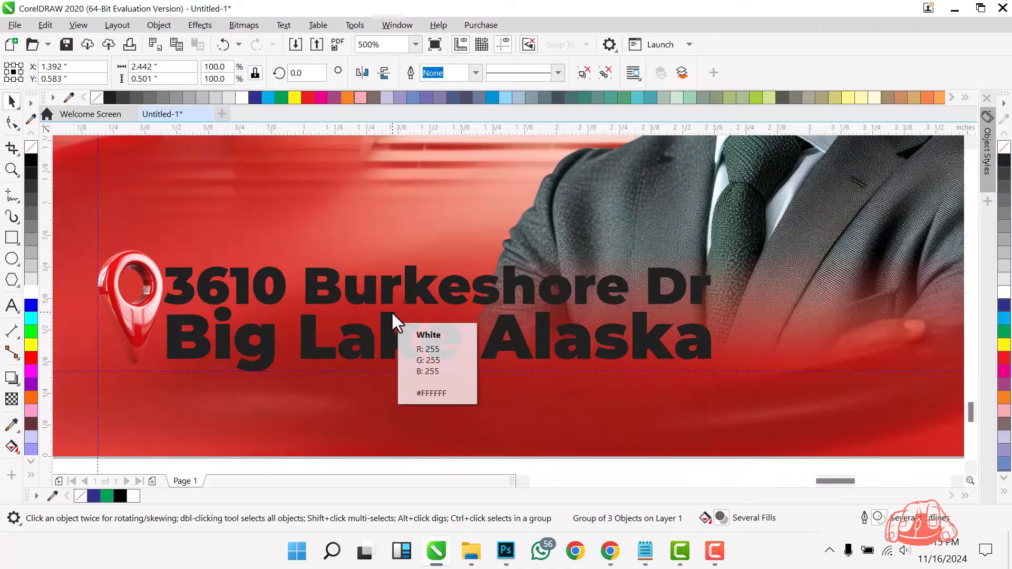
scroll(307, 265, "down", 2)
left_click_drag(633, 357, 628, 124)
left_click_drag(177, 303, 346, 367)
- Open the PowerClip contents and move the businessman slightly up and towards the page's right edge
left_click(582, 324)
double_click(446, 361)
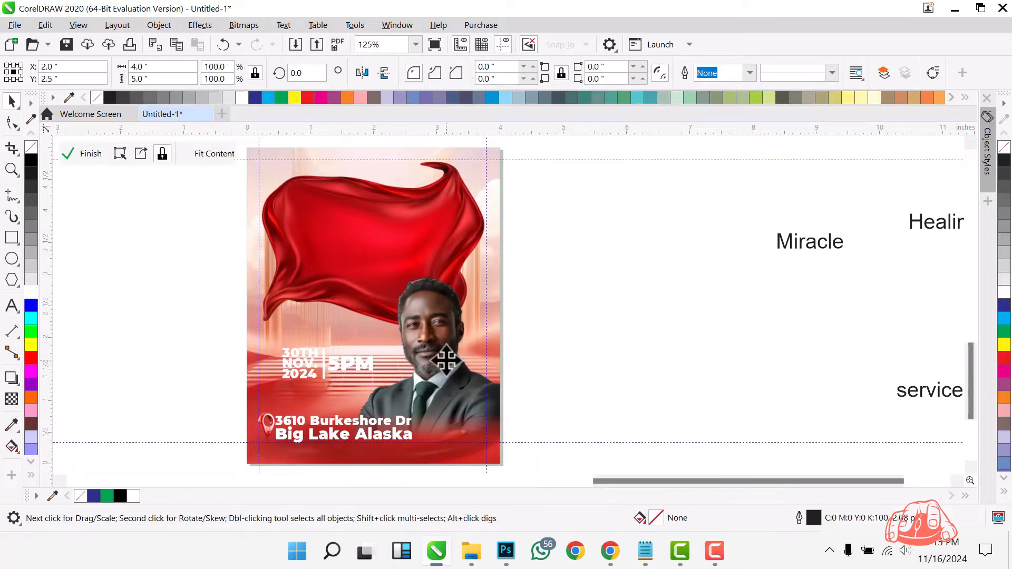
left_click_drag(447, 361, 461, 368)
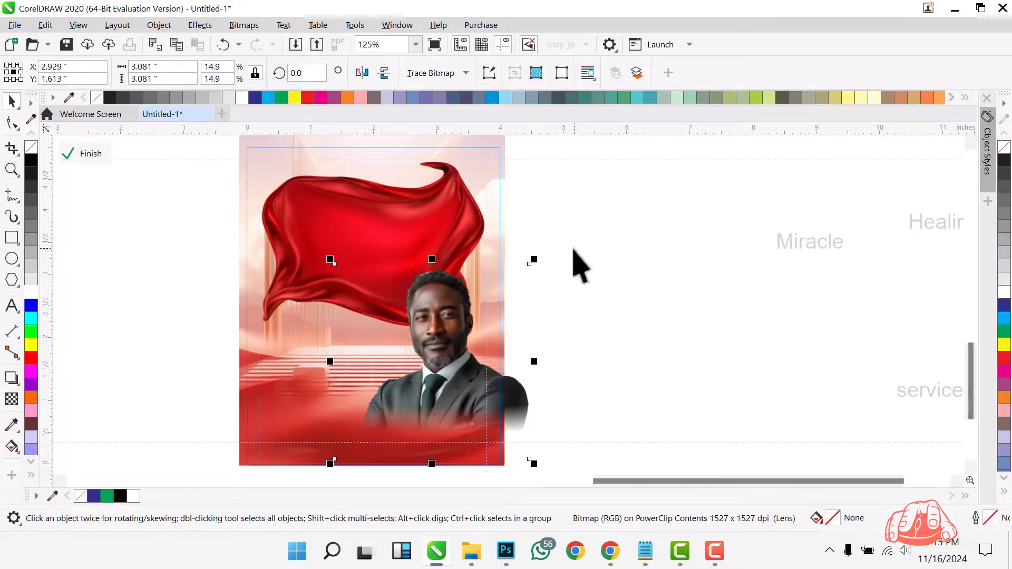
- Enlarge the businessman proportionally to about 3.36 inches square and finish editing the PowerClip
mouse_move(540, 259)
left_mouse_down()
mouse_move(549, 235)
mouse_move(551, 247)
mouse_move(544, 242)
left_mouse_up()
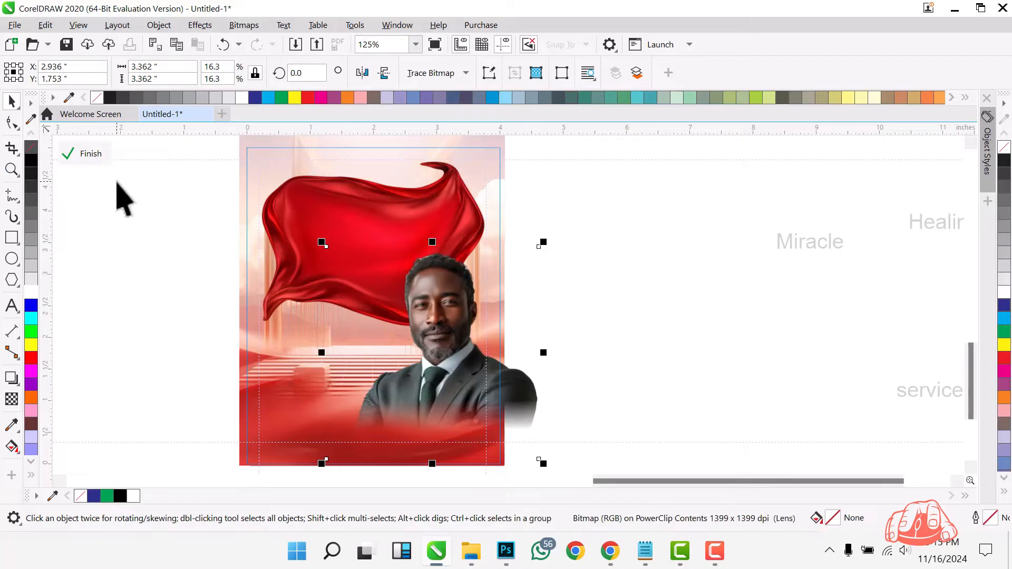
left_click(92, 155)
left_click(384, 228)
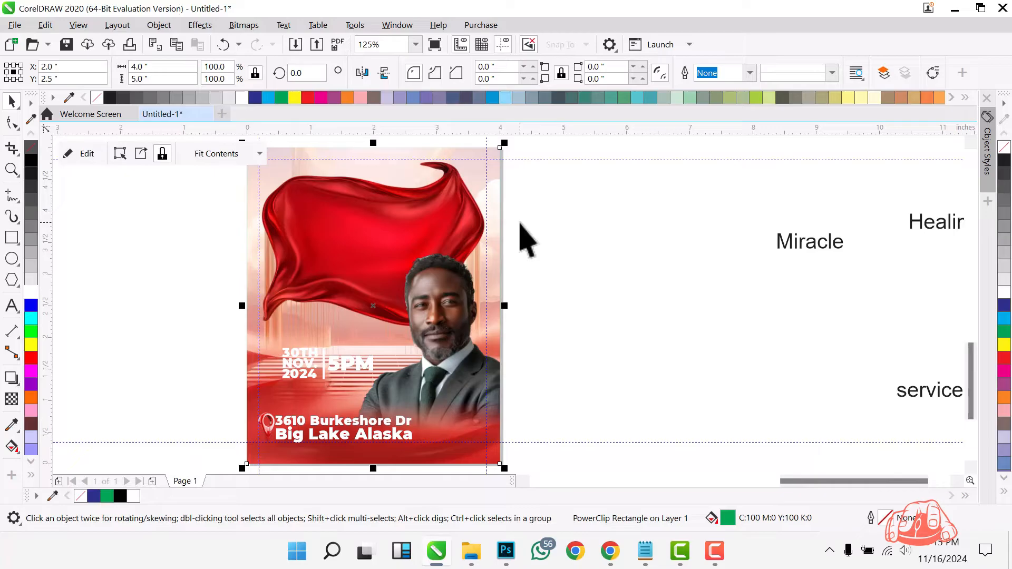
left_click(533, 245)
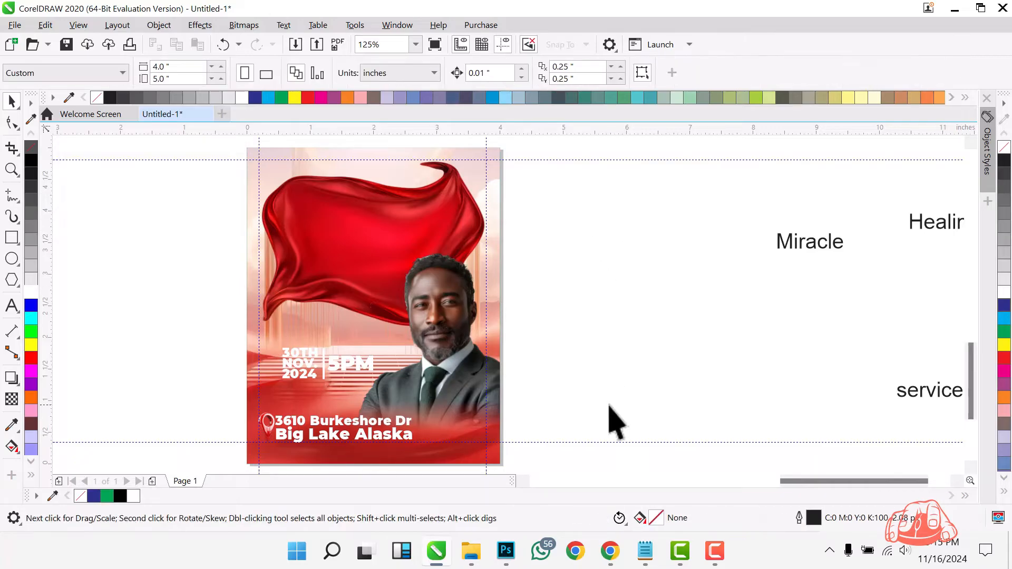
- Reopen the PowerClip contents and apply a Gaussian Blur with a 5.8-pixel radius to the temple background
scroll(636, 148, "up", 3)
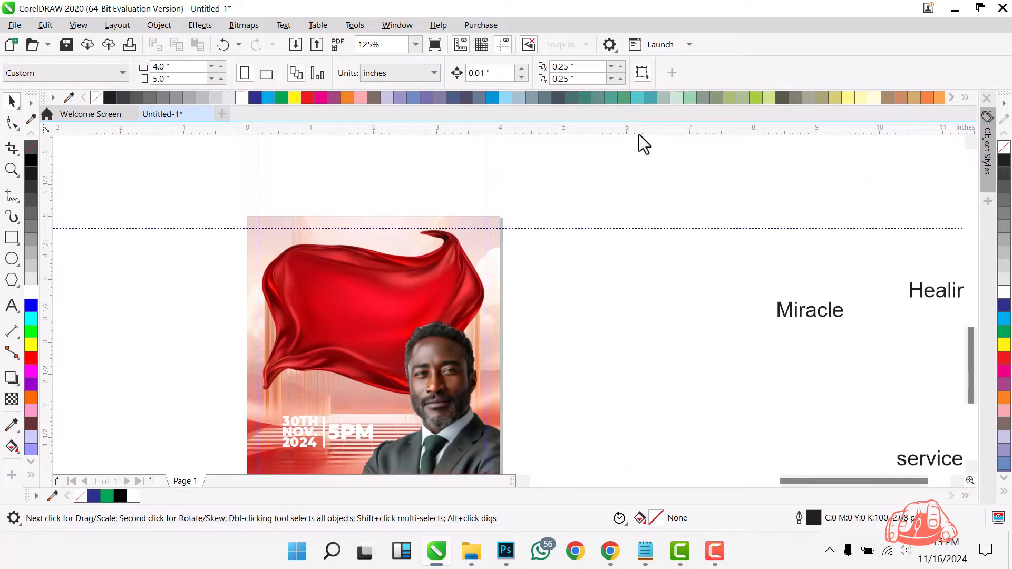
left_click(431, 265)
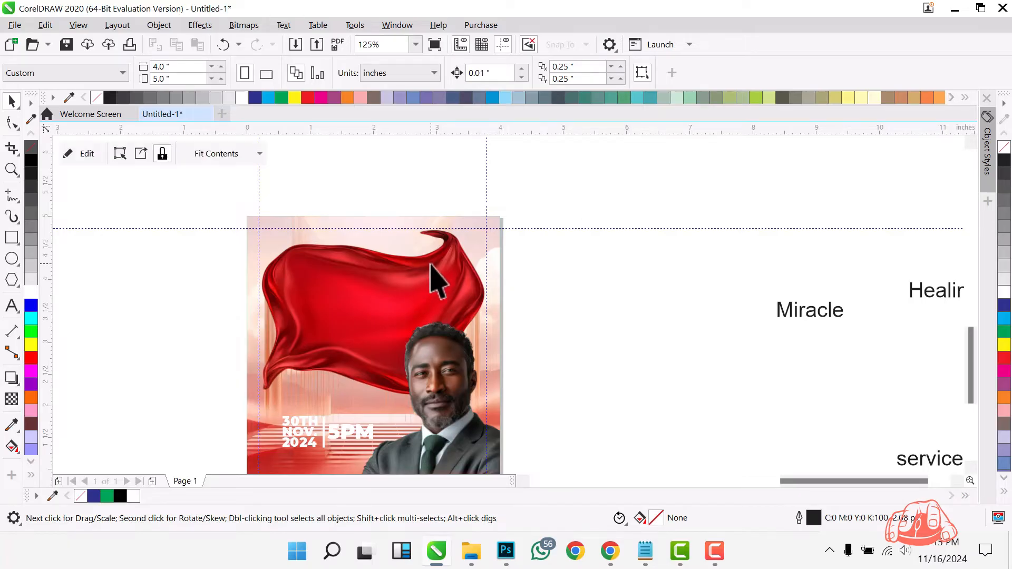
left_click(431, 264)
left_click(431, 262)
left_click(431, 259)
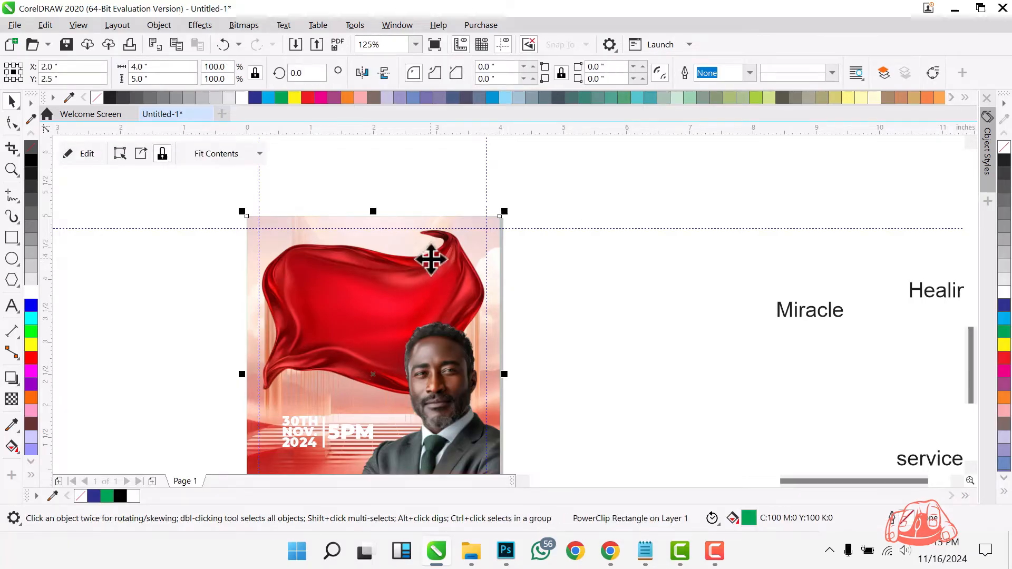
double_click(431, 260)
left_click_drag(520, 201, 525, 197)
left_click(529, 217, "ctrl")
scroll(483, 270, "down", 1)
left_click(460, 361)
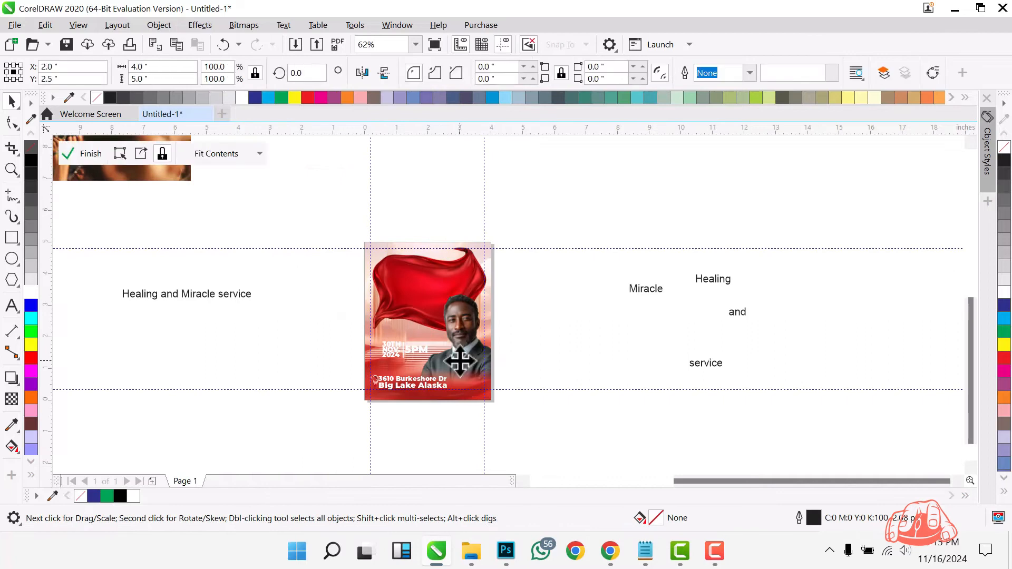
double_click(460, 361)
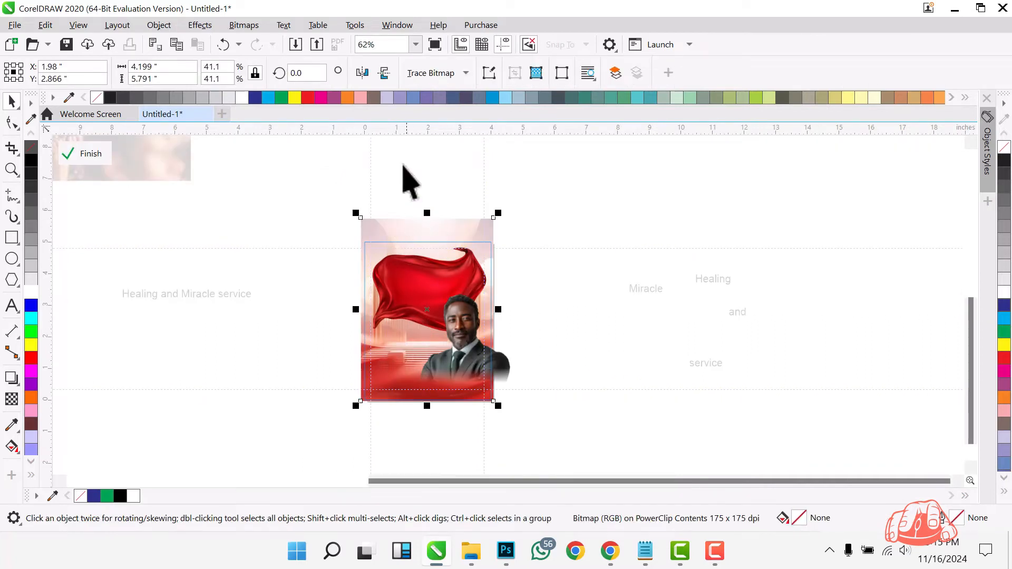
left_click(202, 25)
mouse_move(214, 117)
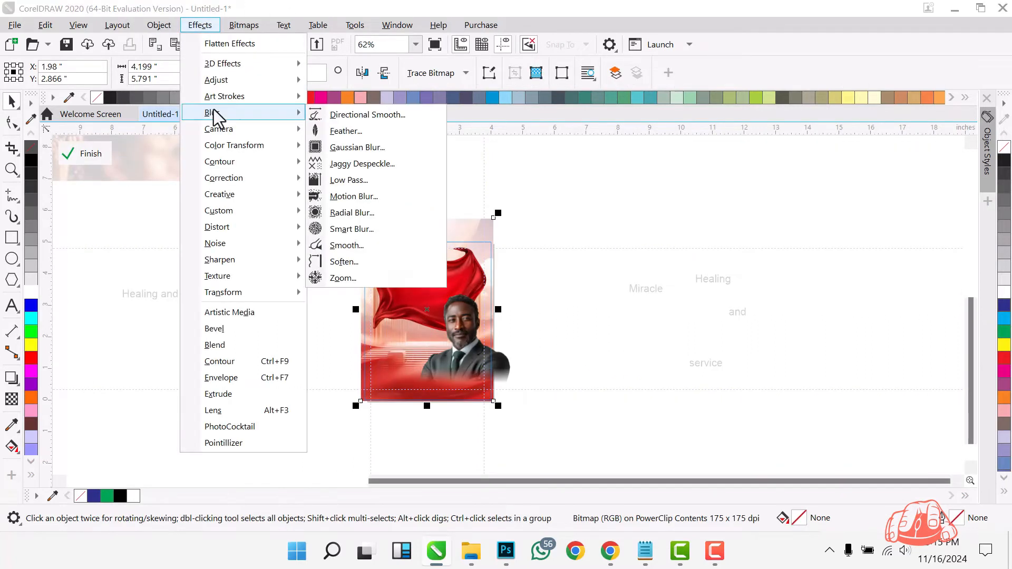
left_click(351, 147)
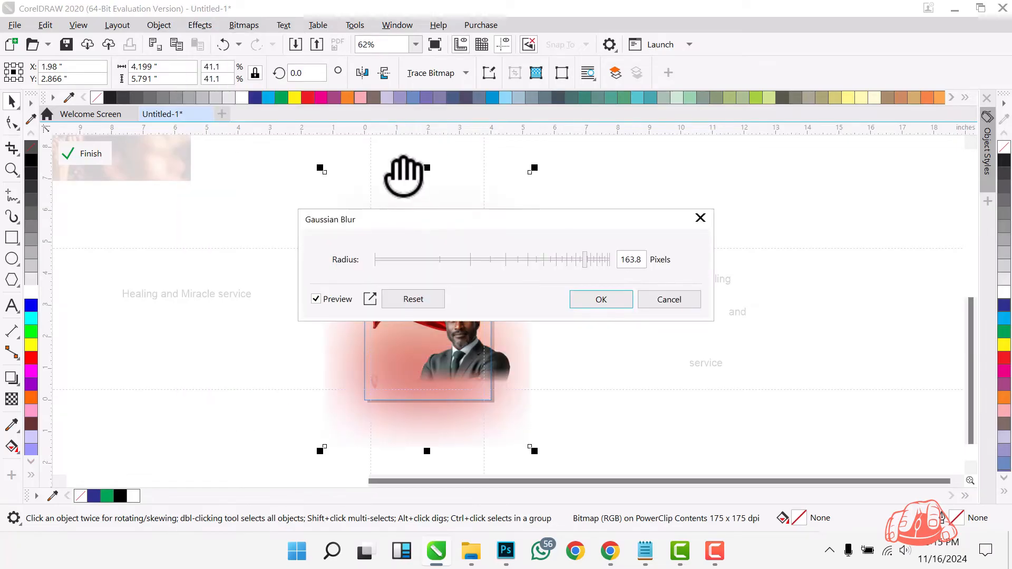
left_click_drag(435, 224, 701, 176)
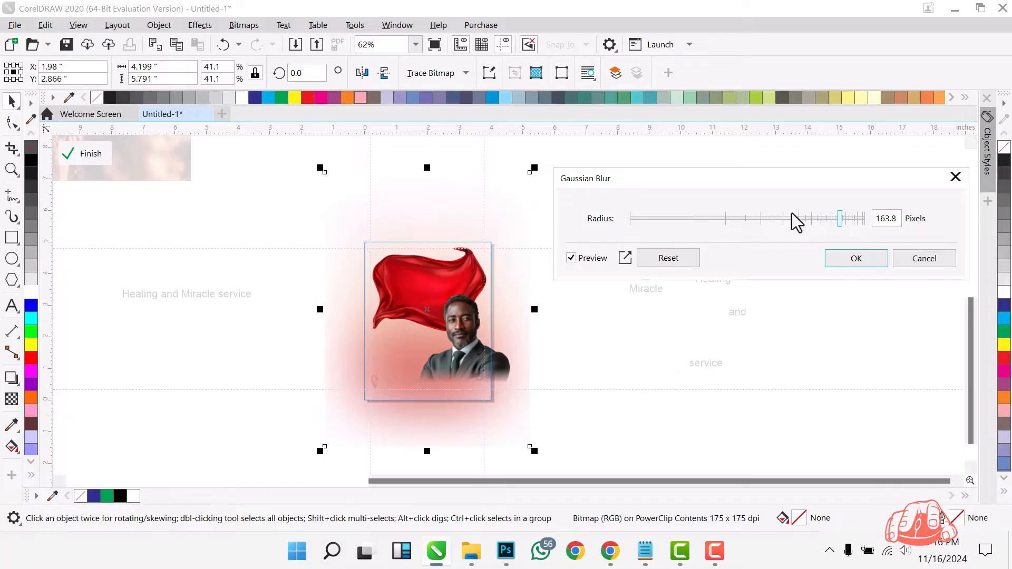
left_click(694, 219)
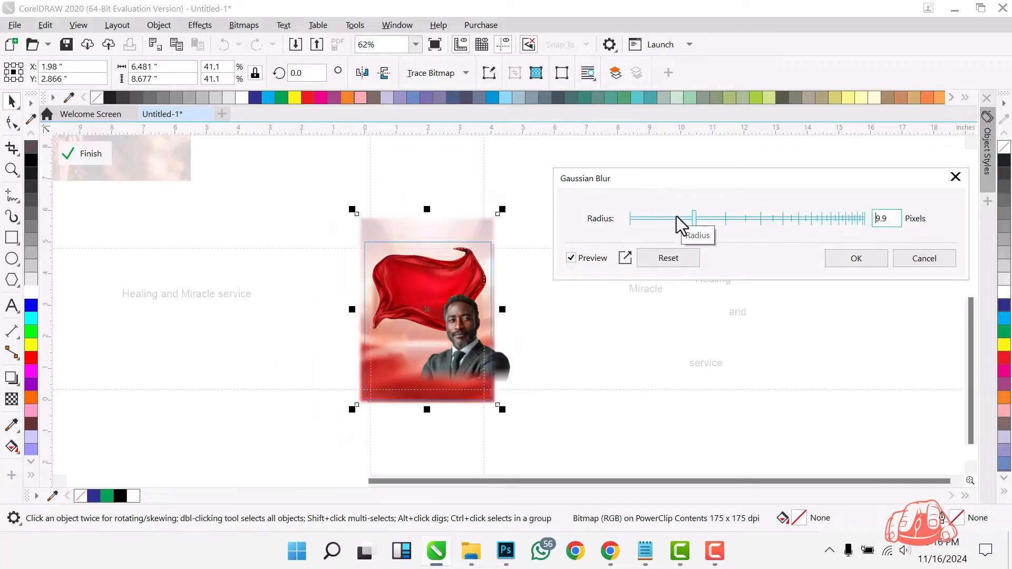
left_click(663, 220)
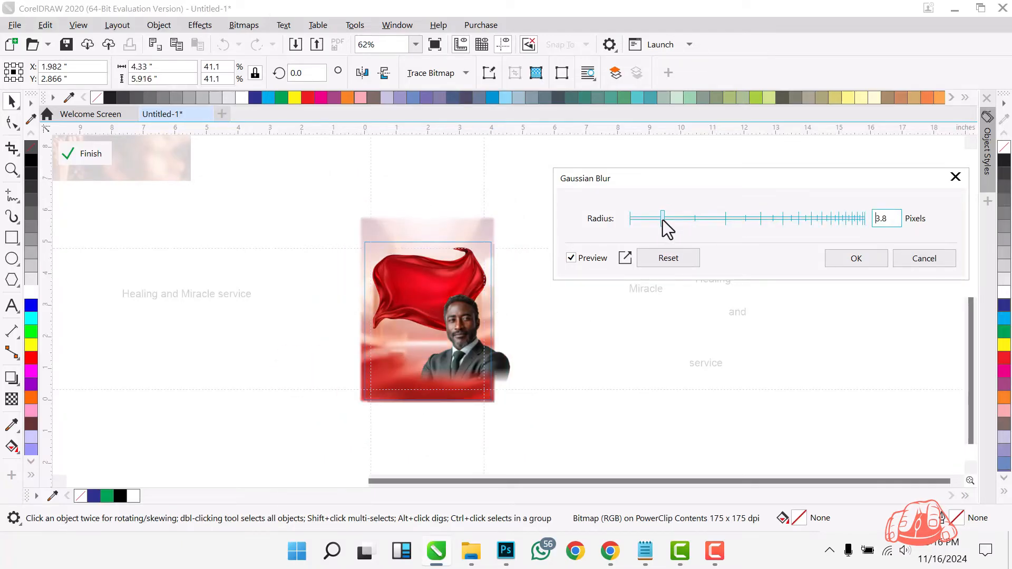
left_click(674, 219)
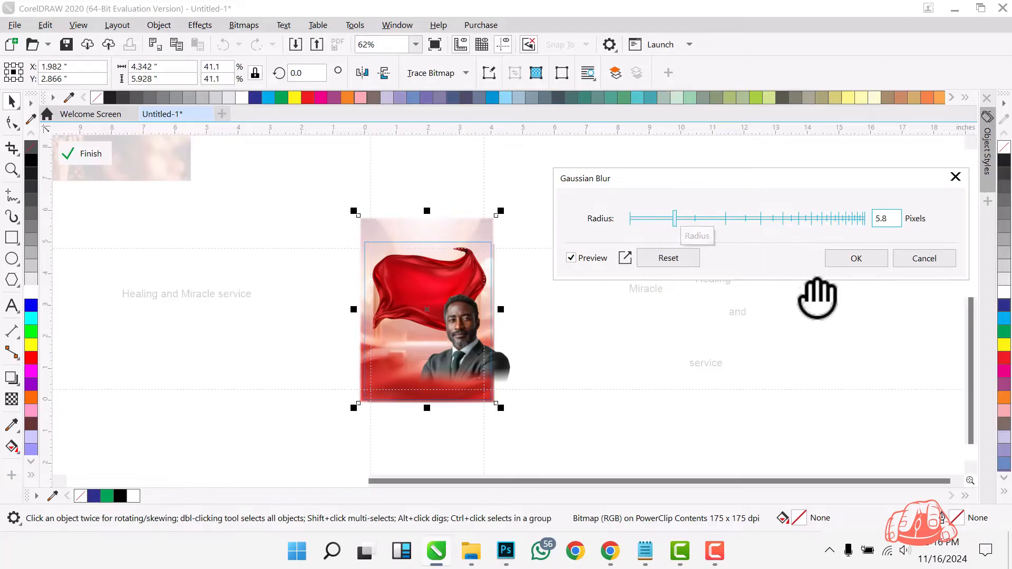
left_click(856, 259)
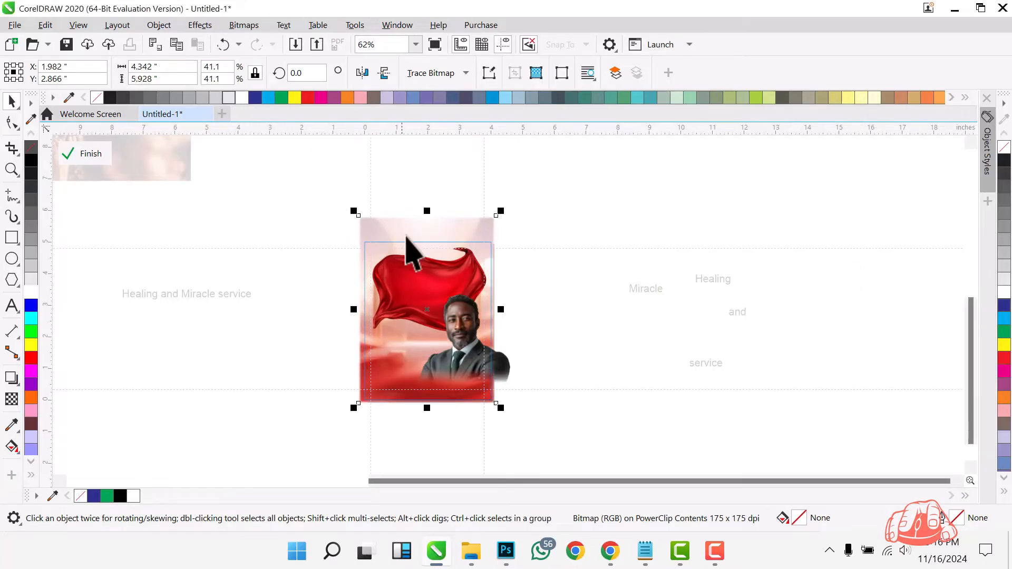
- Add Gaussian noise to the blurred temple background with level 95, density 88 and a single white colour
scroll(415, 264, "up", 4)
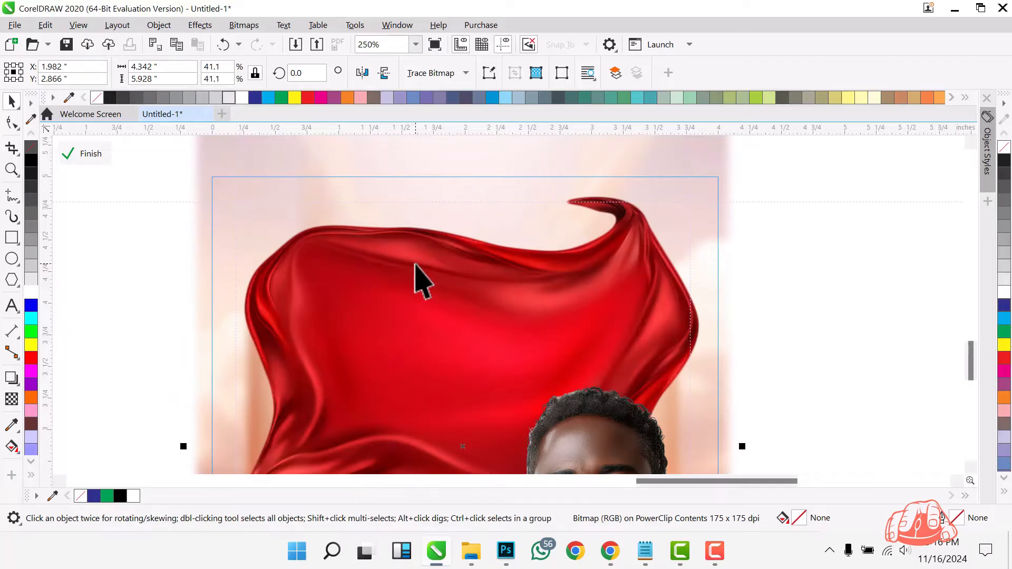
scroll(414, 264, "down", 2)
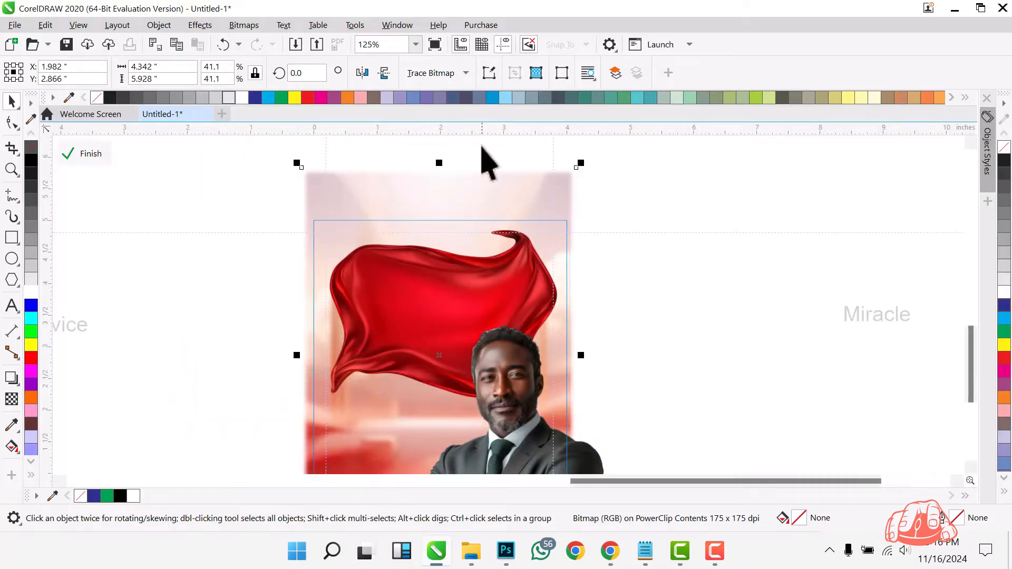
left_click(194, 31)
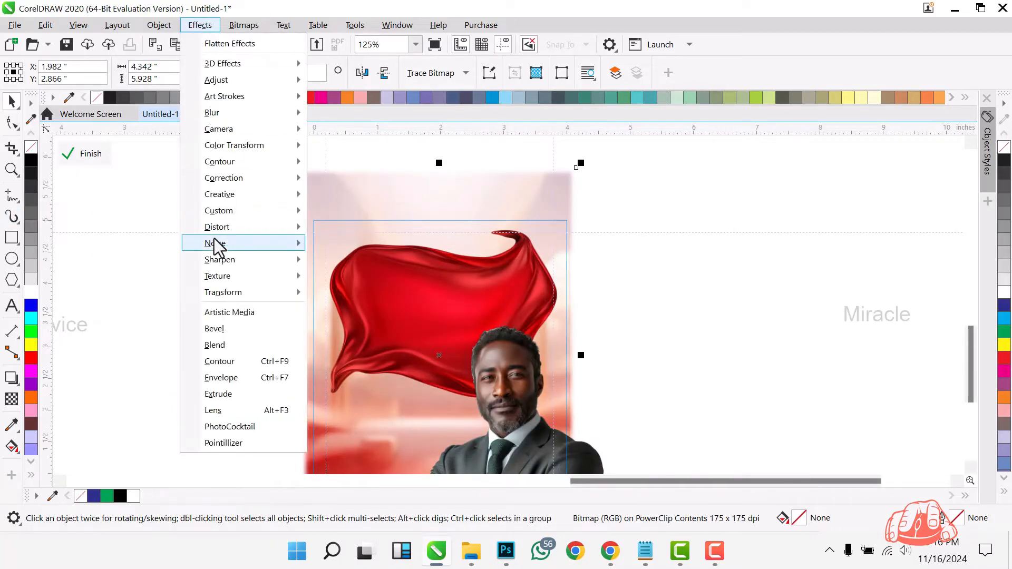
mouse_move(217, 248)
left_click(346, 246)
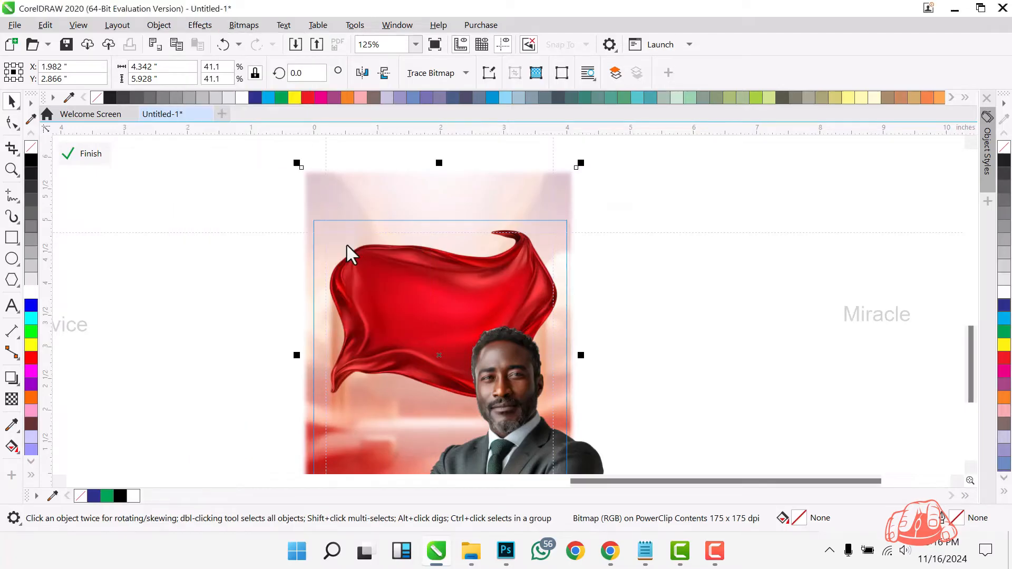
left_click_drag(471, 164, 677, 166)
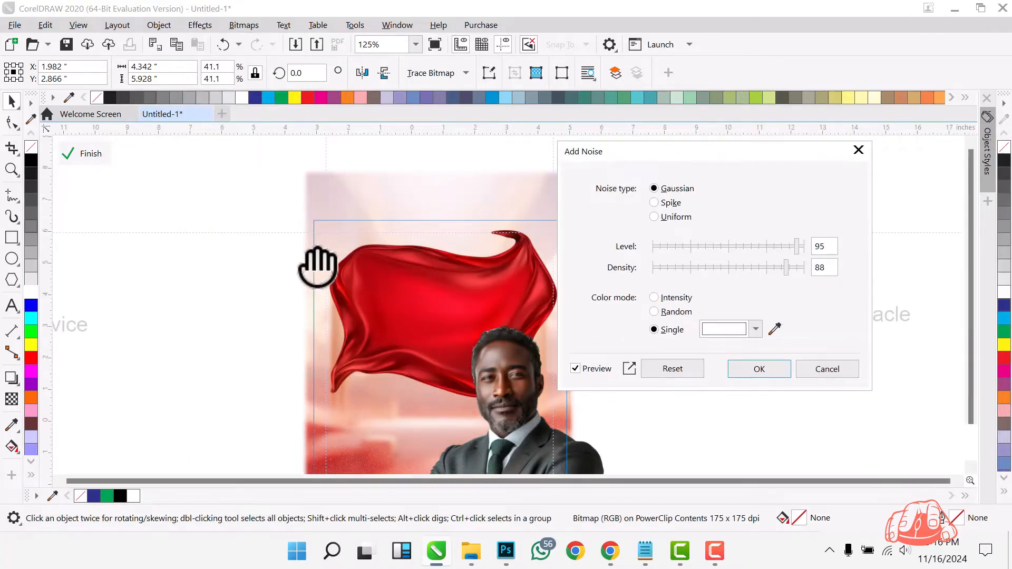
key("F3")
scroll(542, 383, "up", 2)
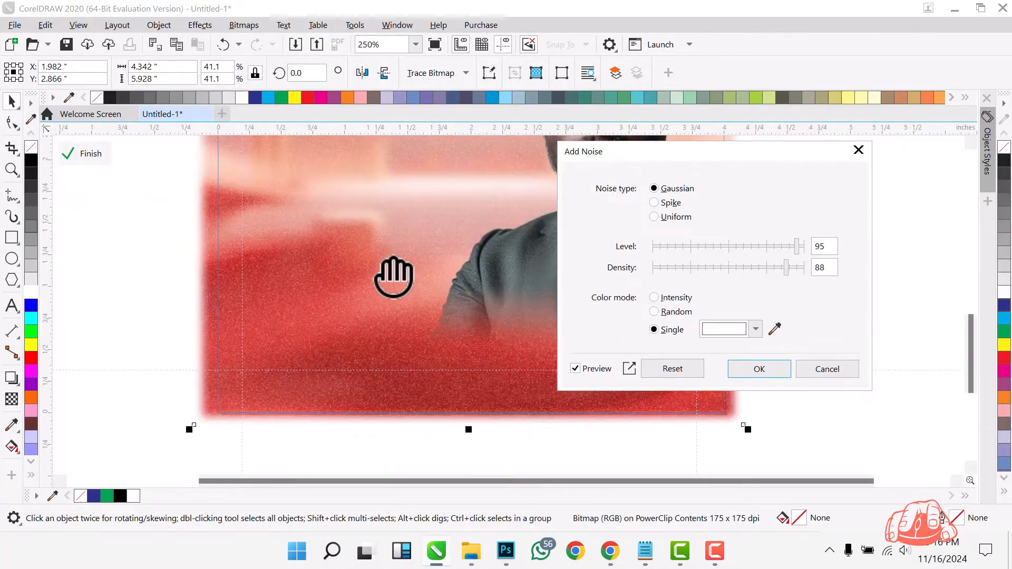
scroll(394, 277, "up", 1)
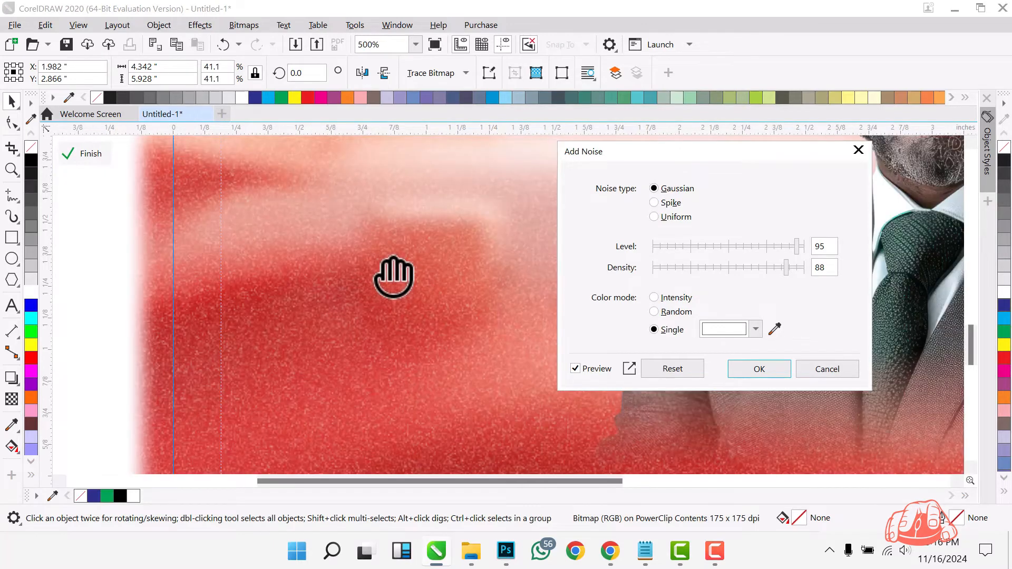
scroll(394, 277, "down", 1)
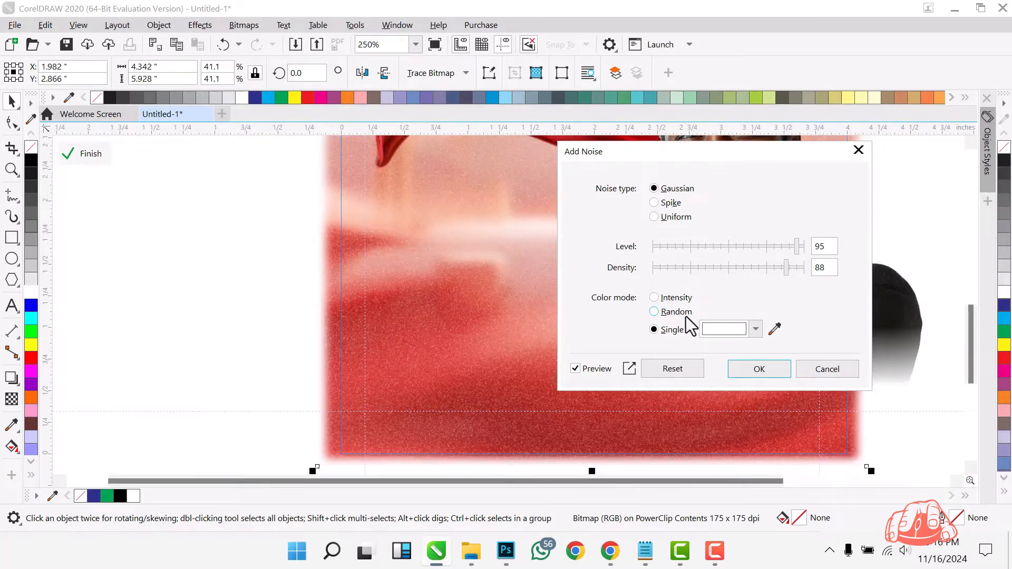
left_click(758, 371)
- Nudge the temple background up to a Y position of 2.946 inches
scroll(248, 372, "down", 2)
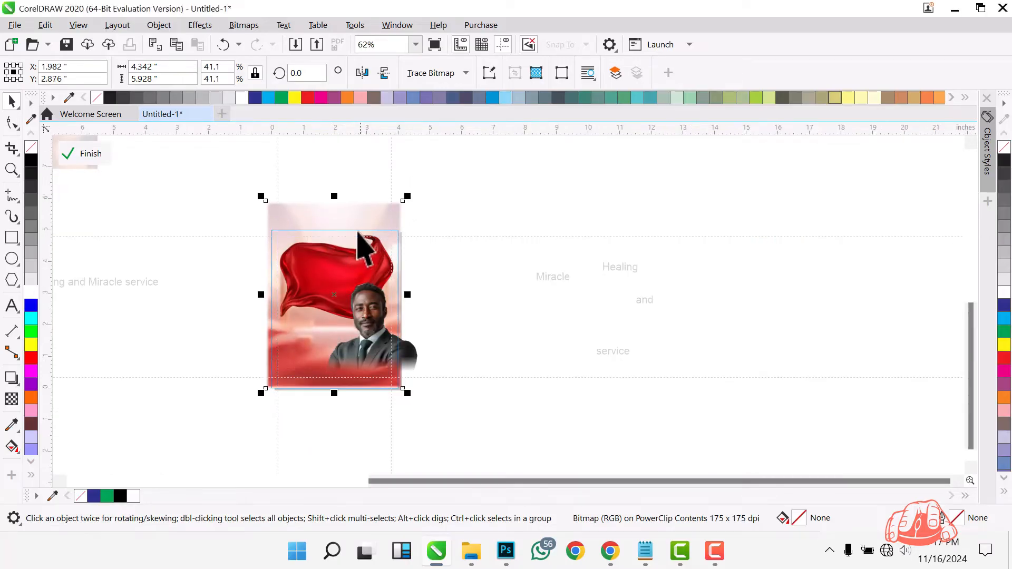
scroll(326, 247, "up", 1)
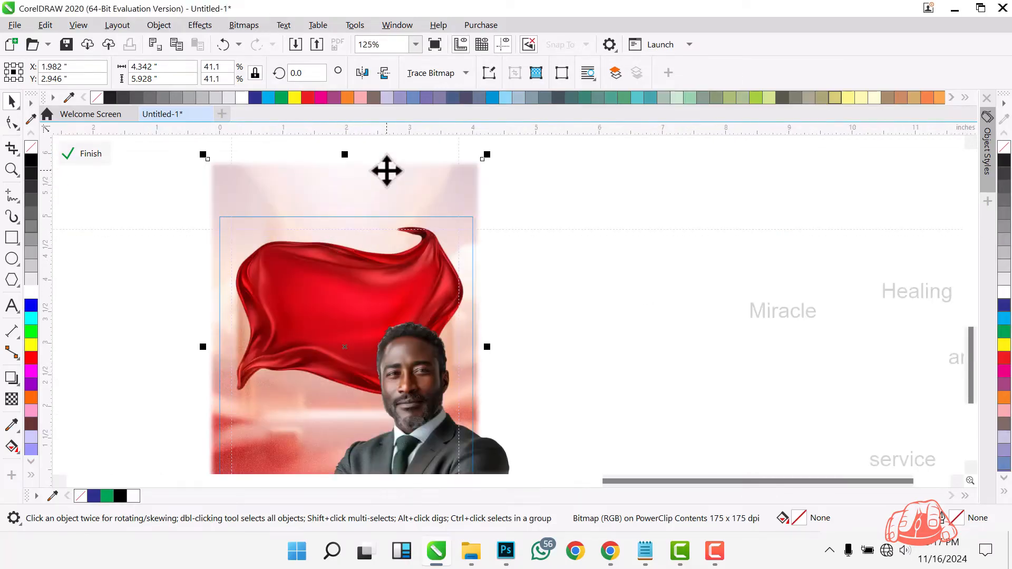
scroll(385, 172, "down", 1)
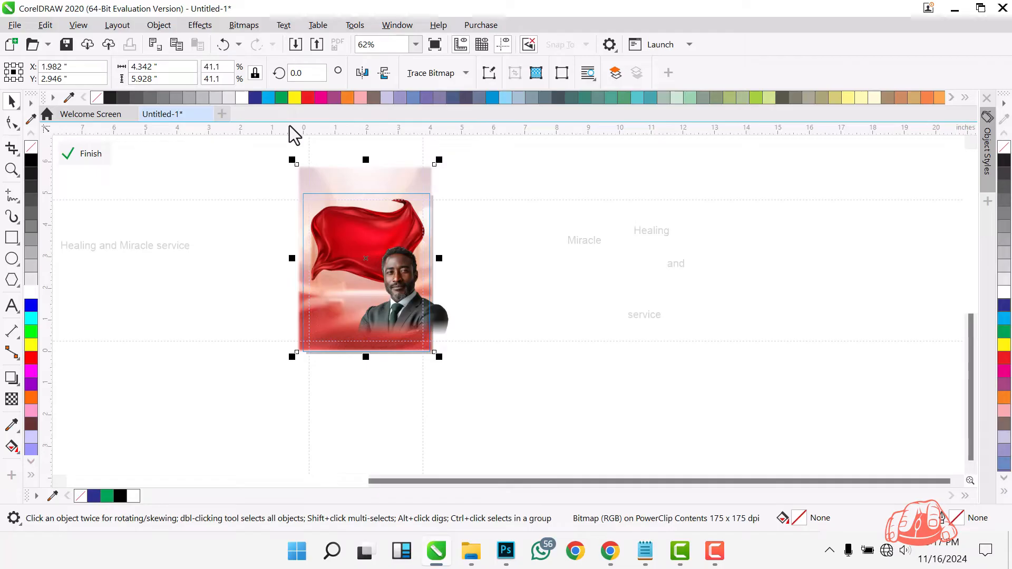
- Set the temple background's brightness to -8 and contrast to 37, and finish editing the PowerClip
key("ctrl+b")
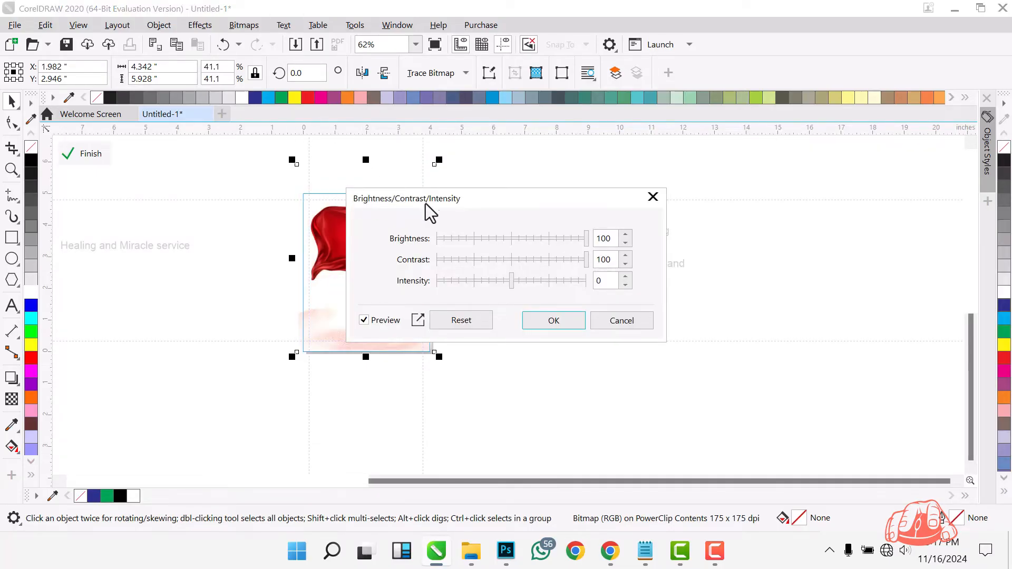
left_click_drag(483, 201, 697, 182)
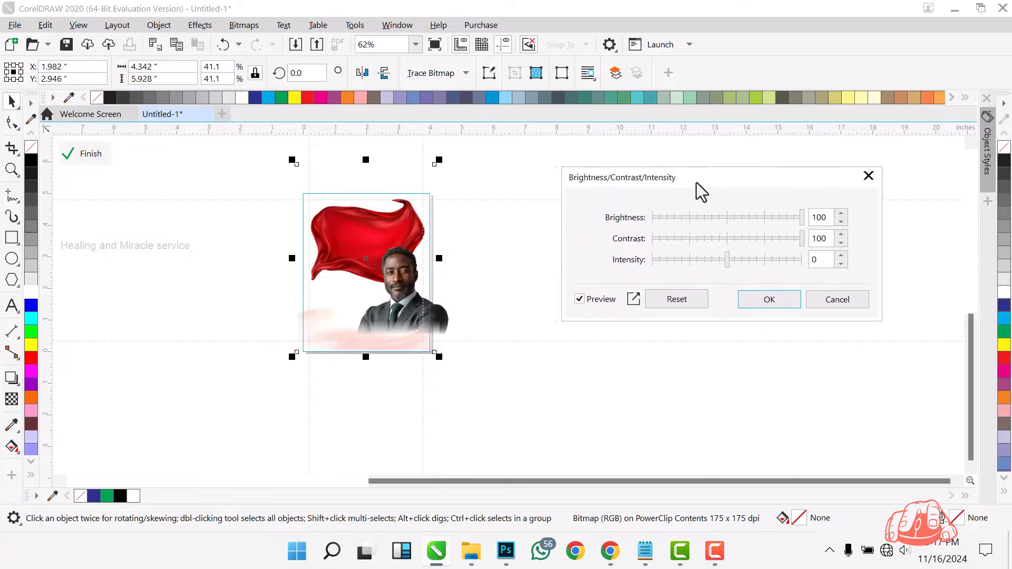
left_click(686, 305)
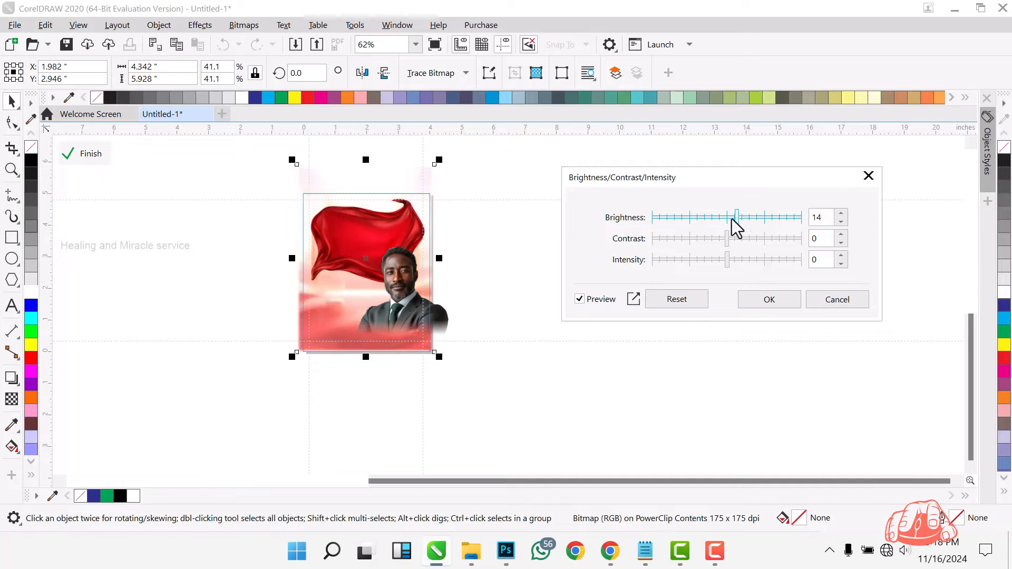
left_click_drag(710, 214, 720, 216)
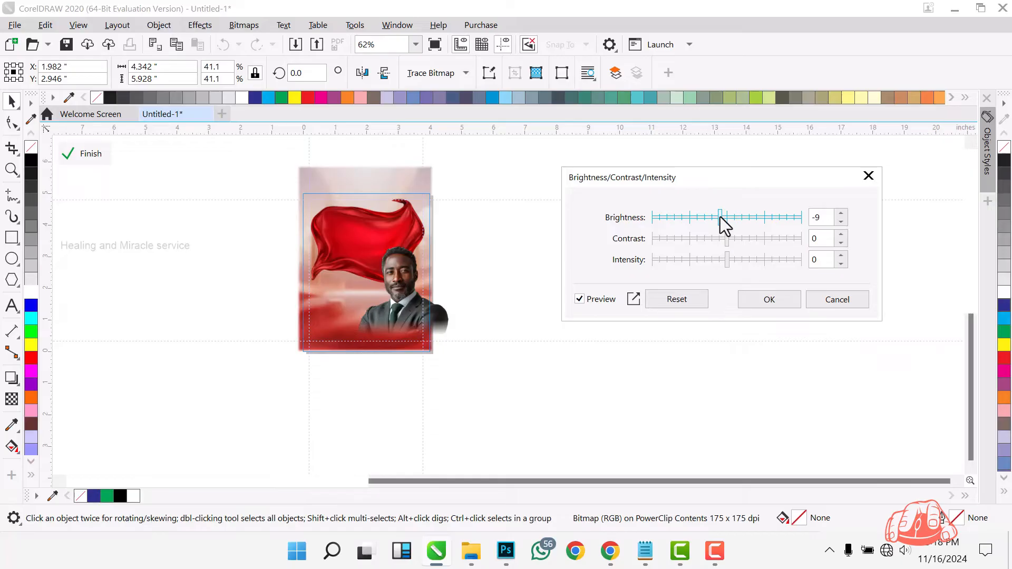
left_click(744, 238)
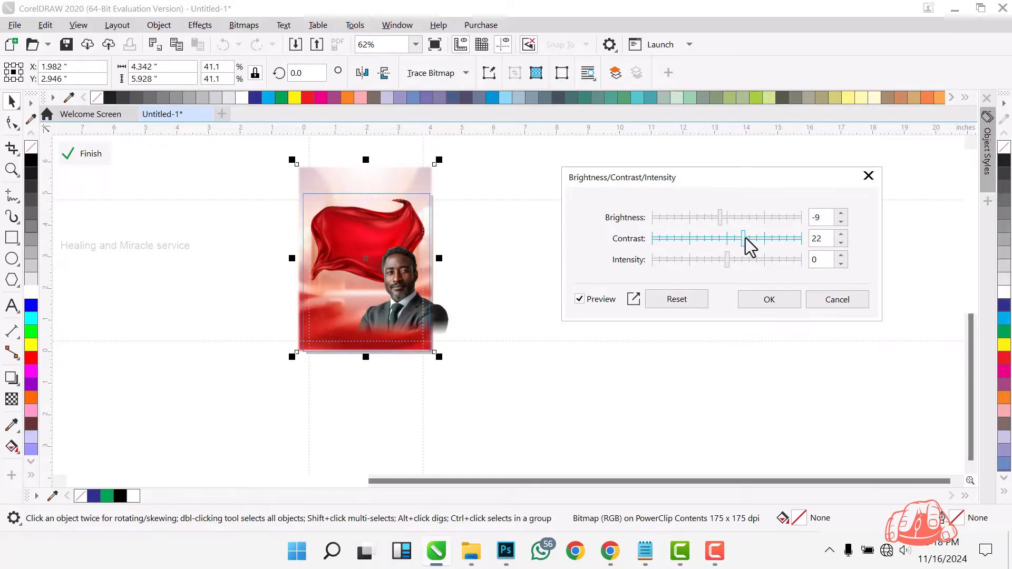
left_click(717, 217)
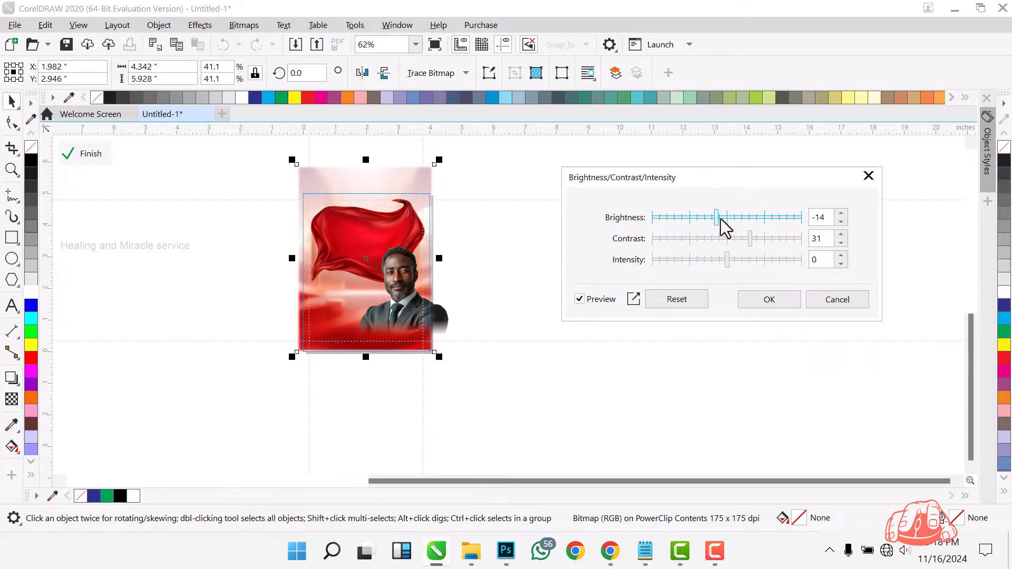
left_click(721, 218)
left_click(754, 240)
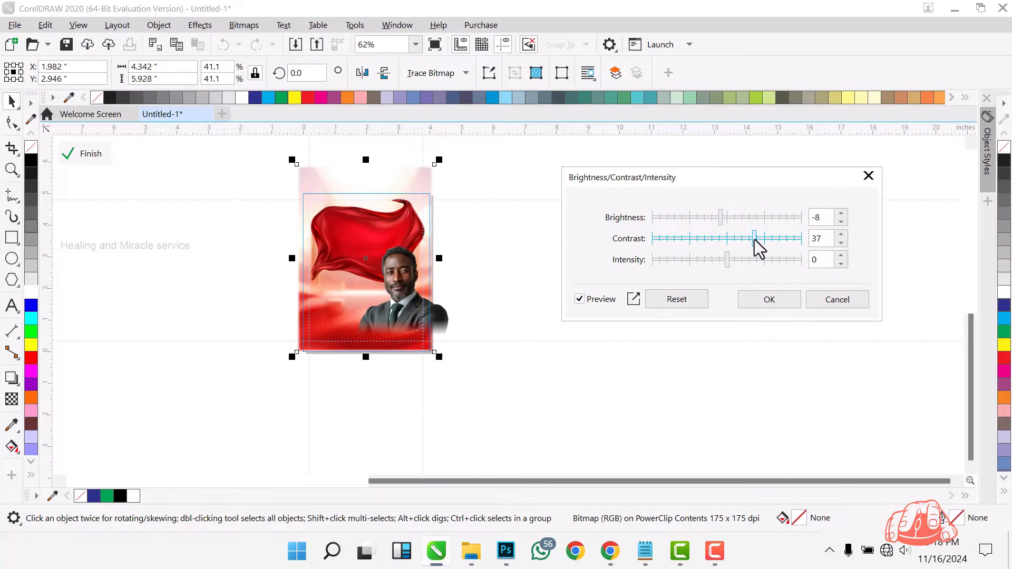
left_click(786, 299)
left_click(80, 154)
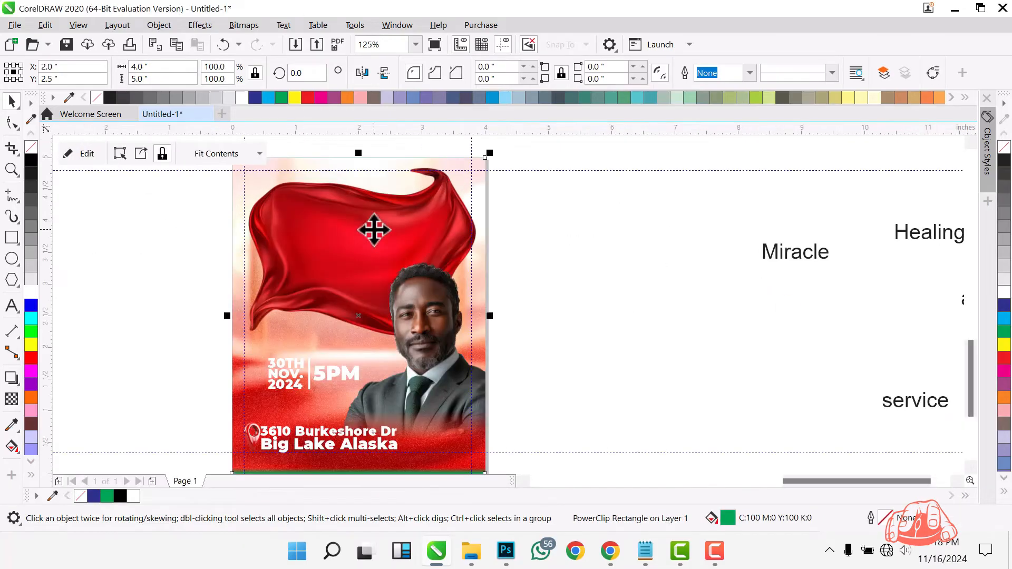
- Rotate the red silk slightly counterclockwise inside the PowerClip and finish editing
scroll(306, 243, "up", 1)
double_click(341, 284)
left_click(341, 285)
left_click(341, 285)
left_click_drag(580, 360, 591, 333)
left_click(90, 157)
double_click(317, 199)
left_click_drag(317, 198, 314, 208)
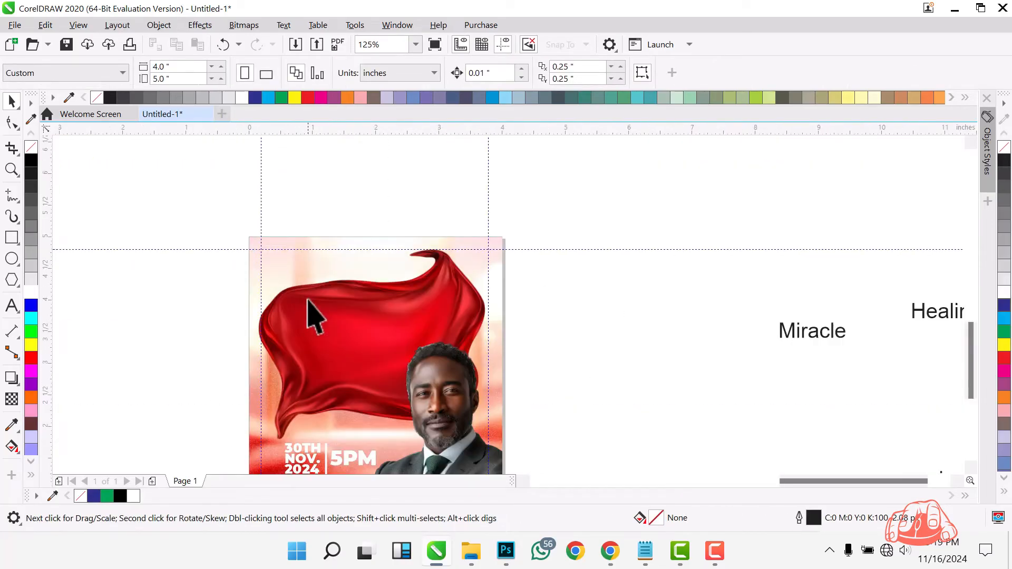
- Scale the wheelchair crowd photo down to about 4.2 by 2.8 inches and place it beside the flyer, above its upper edge
scroll(417, 328, "down", 1)
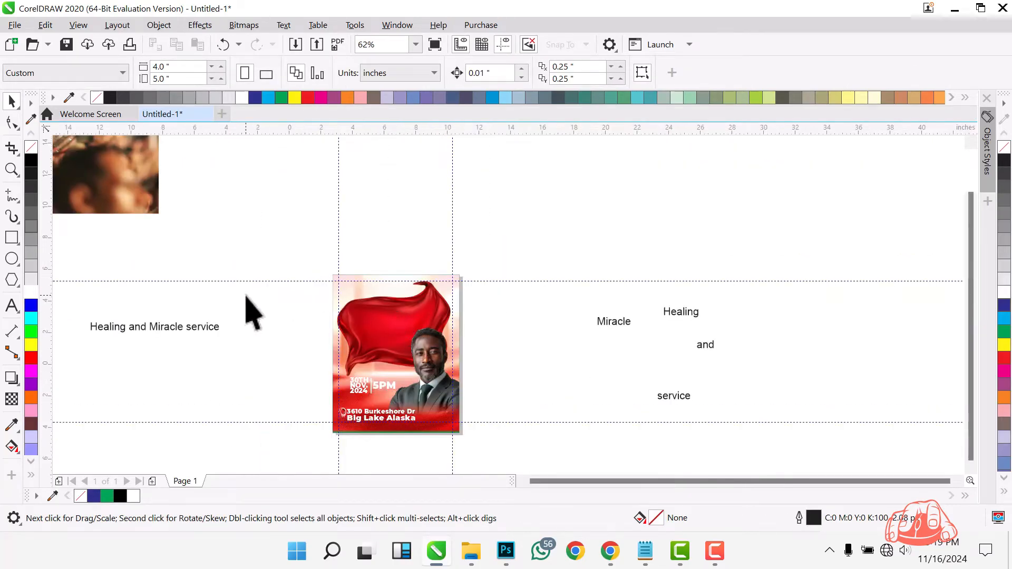
scroll(246, 295, "down", 2)
left_click_drag(184, 236, 282, 239)
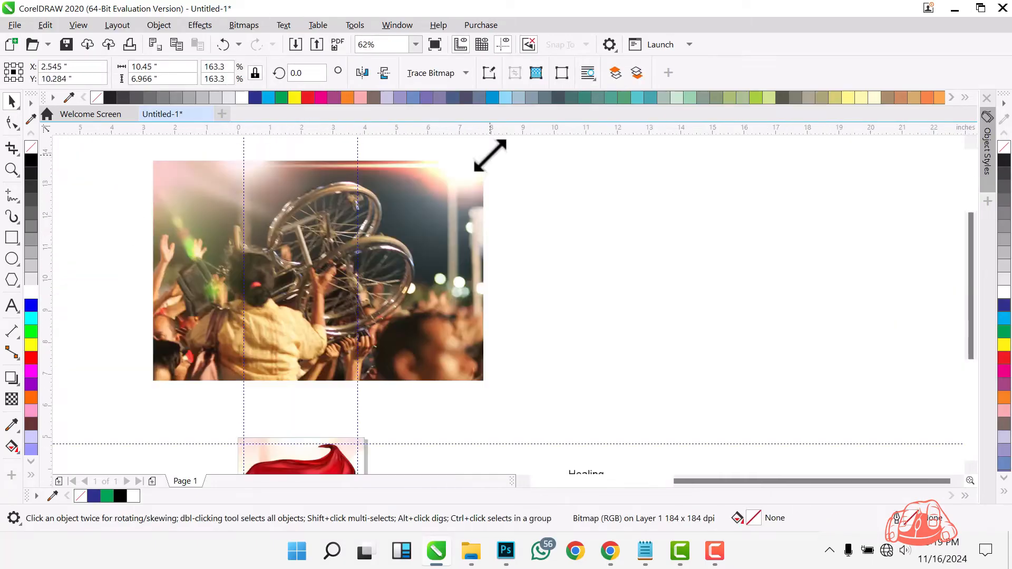
left_click_drag(490, 153, 364, 203)
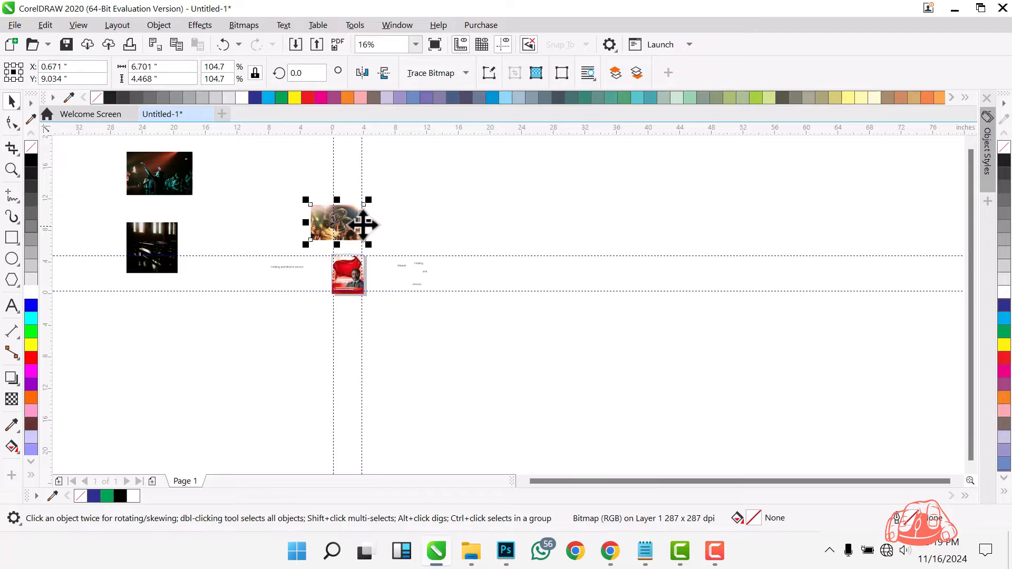
left_click_drag(362, 224, 358, 228)
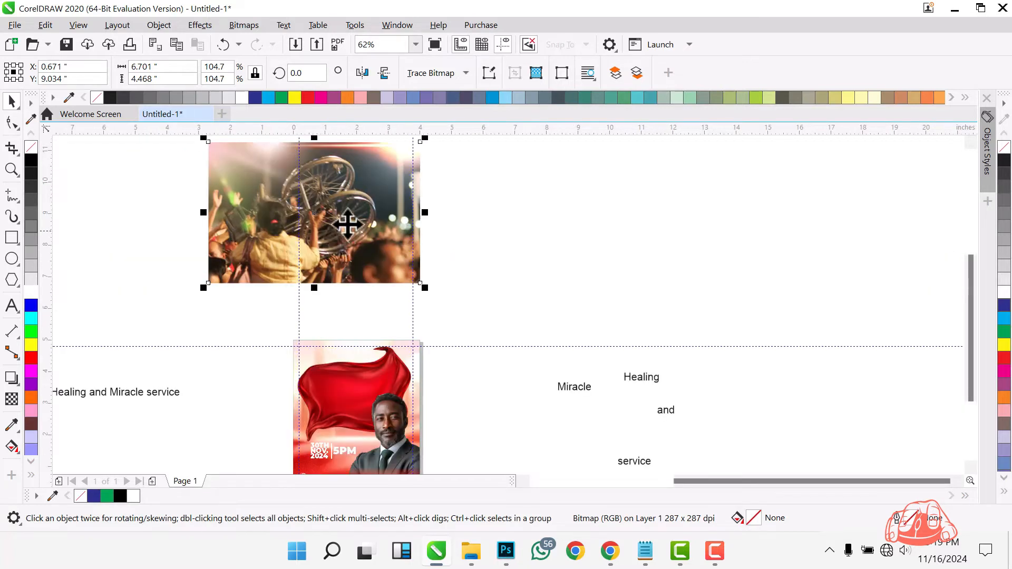
left_click_drag(345, 226, 358, 278)
left_click_drag(435, 187, 351, 245)
left_click_drag(292, 284, 264, 316)
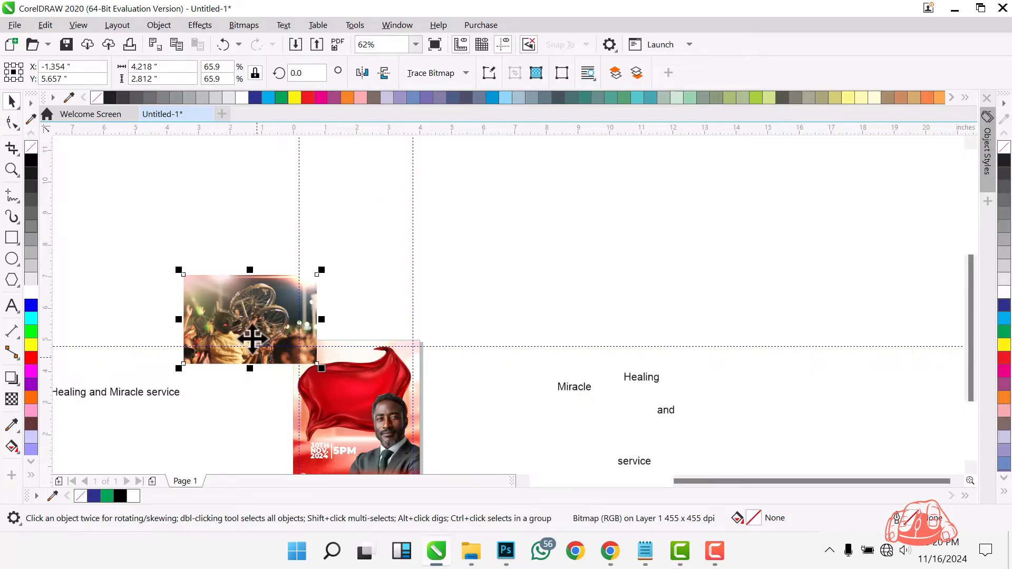
left_click_drag(238, 301, 489, 254)
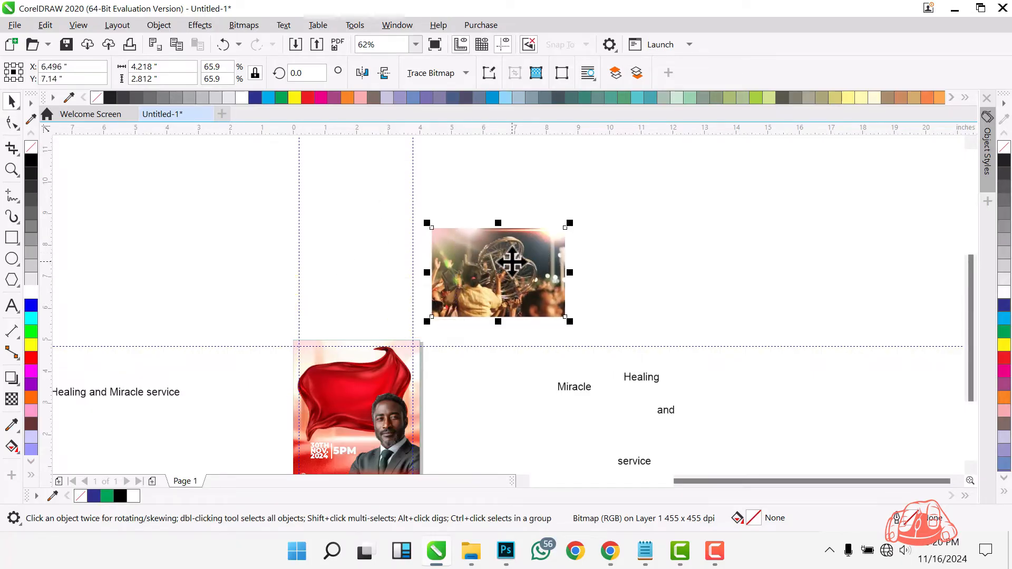
- Apply the Vignette effect to the wheelchair crowd photo with the offered settings
left_click(199, 25)
mouse_move(264, 202)
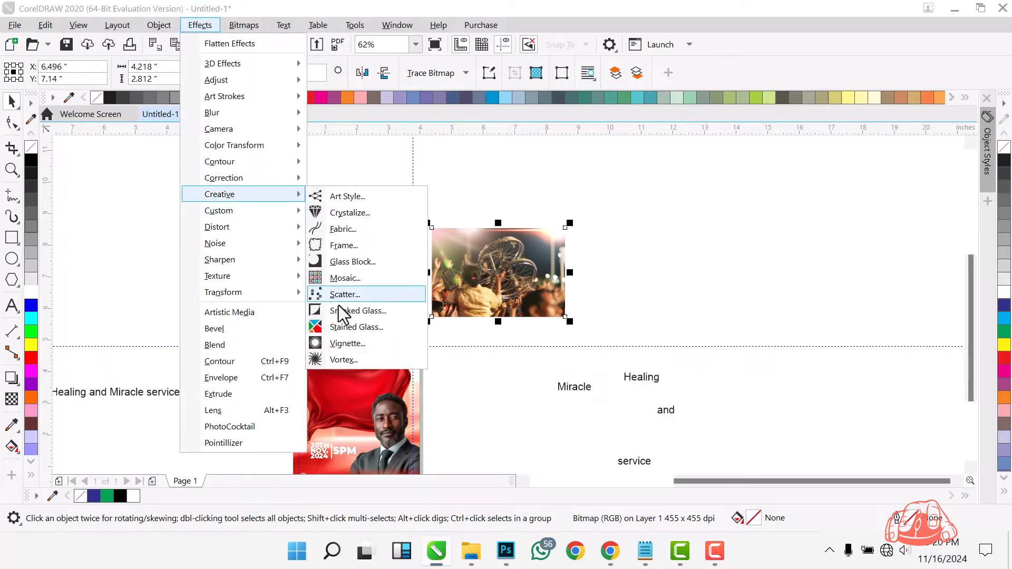
left_click(344, 345)
key("Return")
- Shrink the vignetted wheelchair photo to about 2.5 by 1.7 inches and place it over the flyer's upper-left corner
left_click_drag(511, 267, 525, 283)
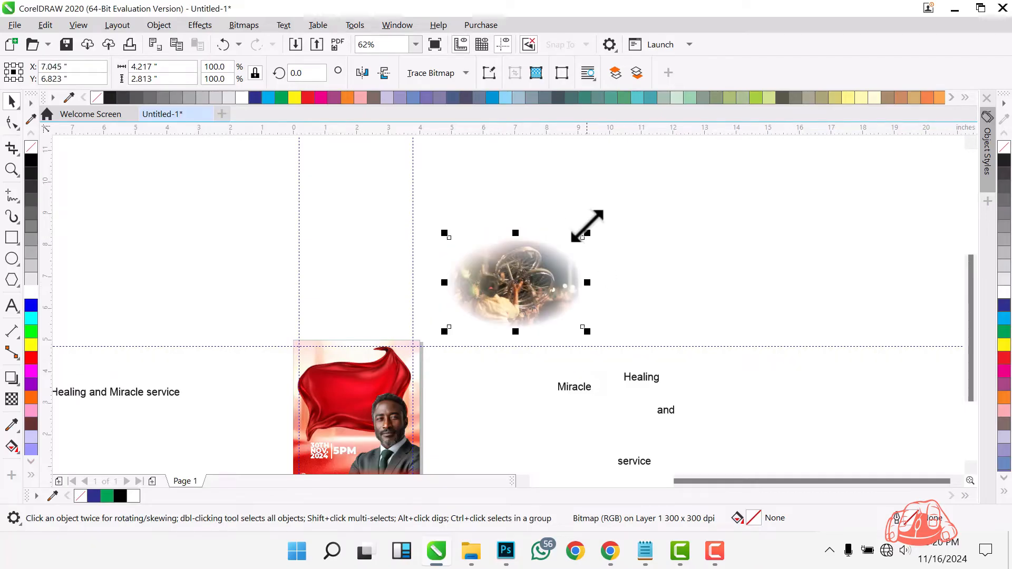
left_click_drag(587, 233, 533, 232)
left_click_drag(502, 301, 367, 352)
scroll(367, 306, "up", 1)
scroll(378, 313, "down", 4)
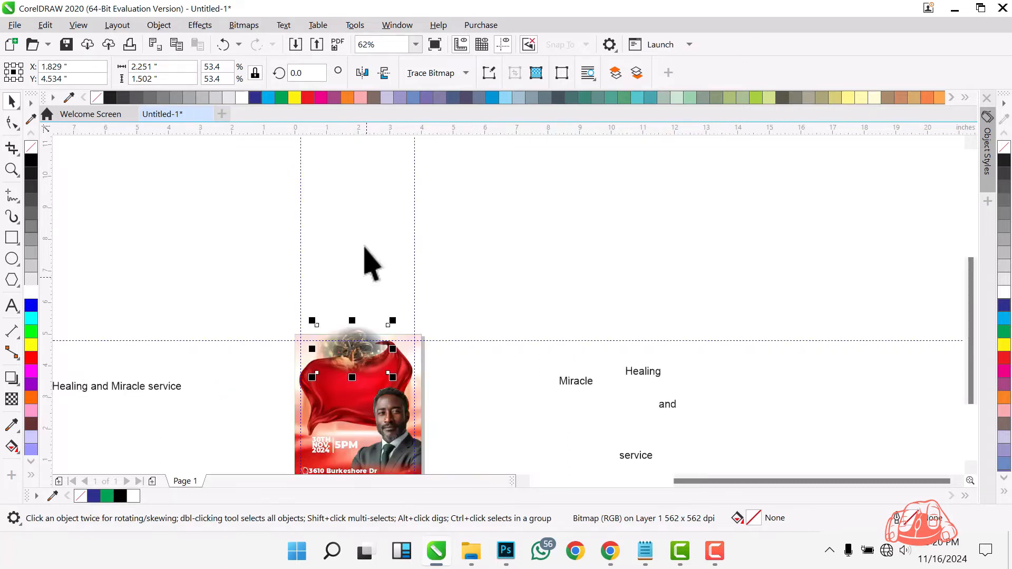
scroll(366, 271, "up", 6)
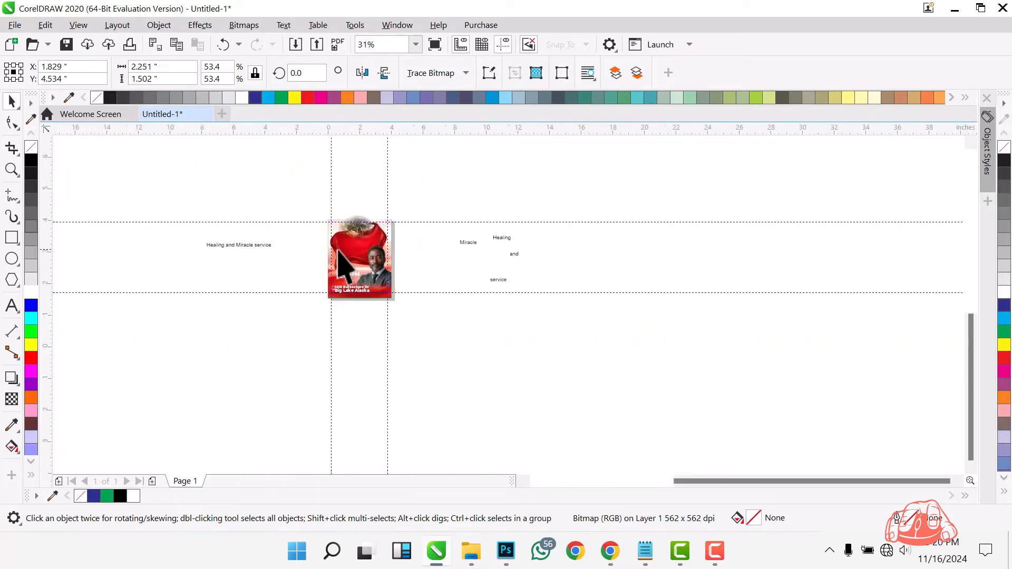
left_click_drag(385, 185, 315, 194)
left_click_drag(396, 246, 414, 275)
left_click_drag(350, 188, 359, 203)
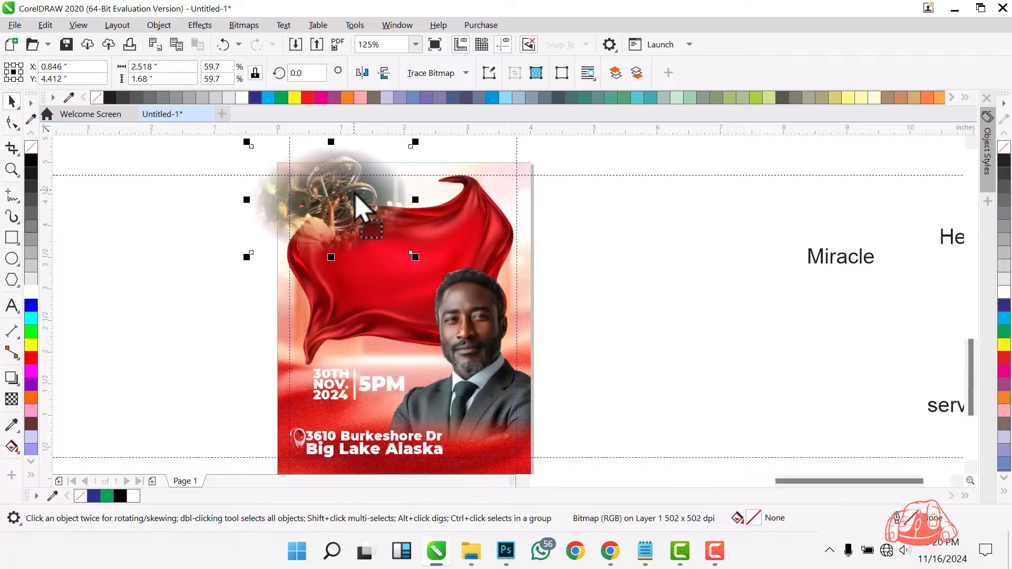
- Desaturate the wheelchair photo and move it slightly down over the silk
left_click(211, 27)
mouse_move(222, 79)
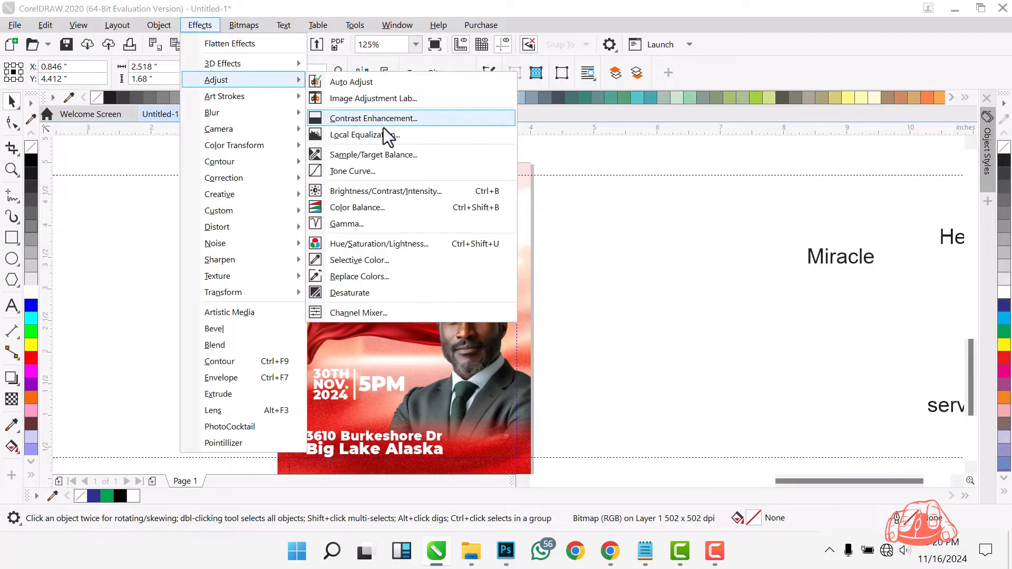
left_click(355, 293)
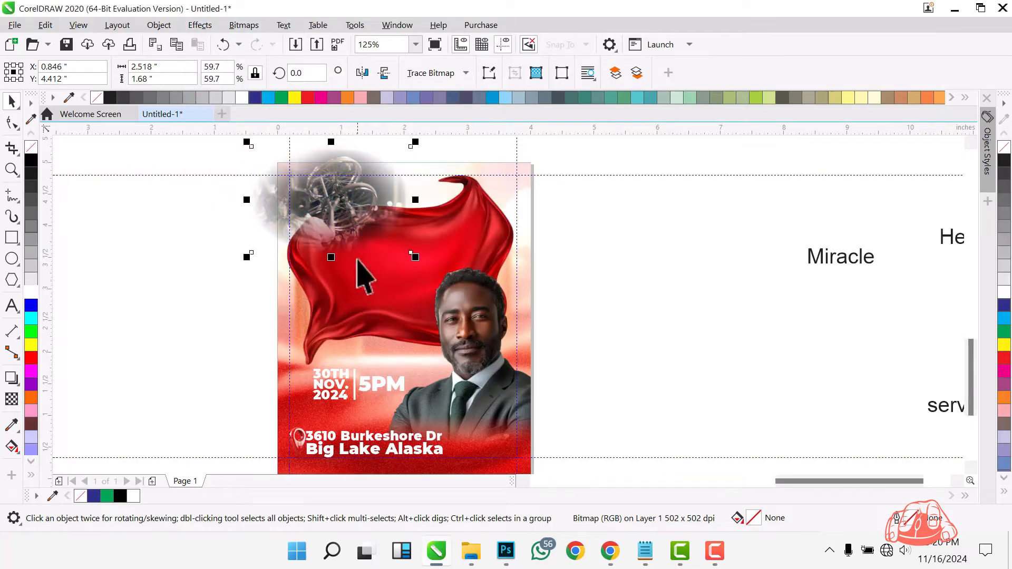
mouse_move(339, 181)
left_mouse_down()
mouse_move(350, 213)
mouse_move(339, 185)
left_mouse_up()
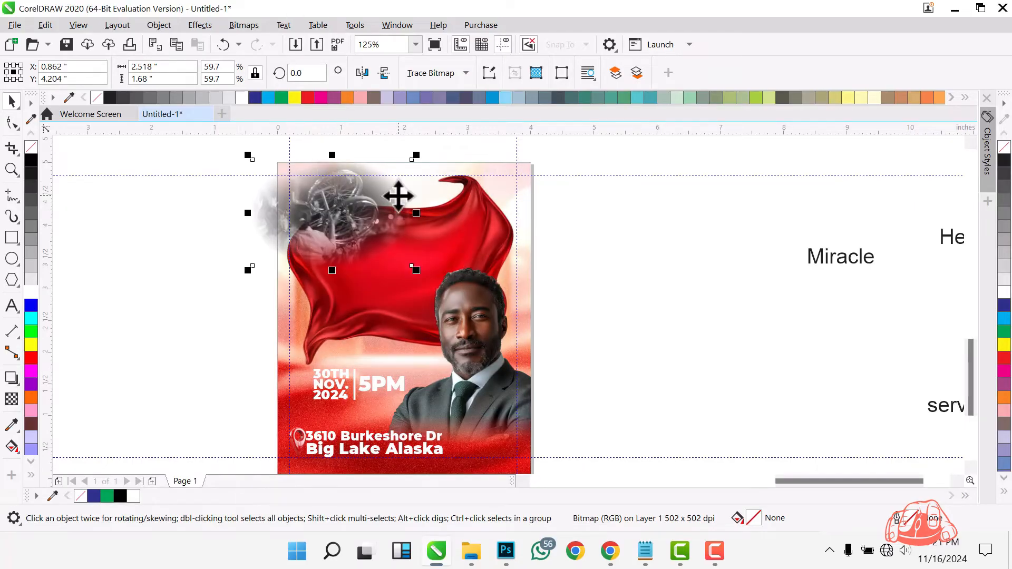
- Set the wheelchair photo's brightness to -8 and contrast to 37
key("ctrl+b")
left_click_drag(479, 203, 590, 204)
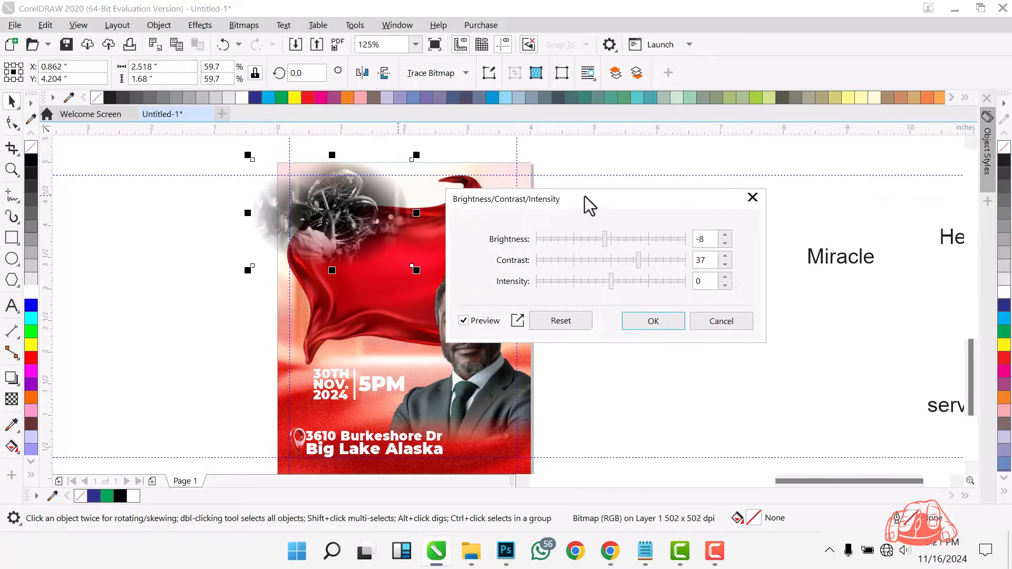
key("Return")
- Apply a uniform transparency of 75 to the wheelchair photo
left_click(12, 399)
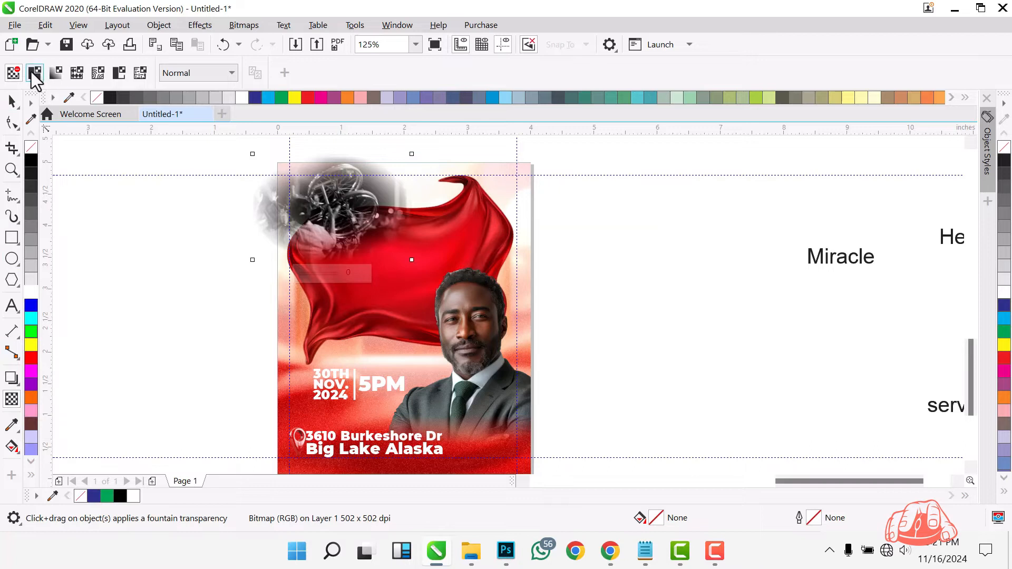
left_click(36, 72)
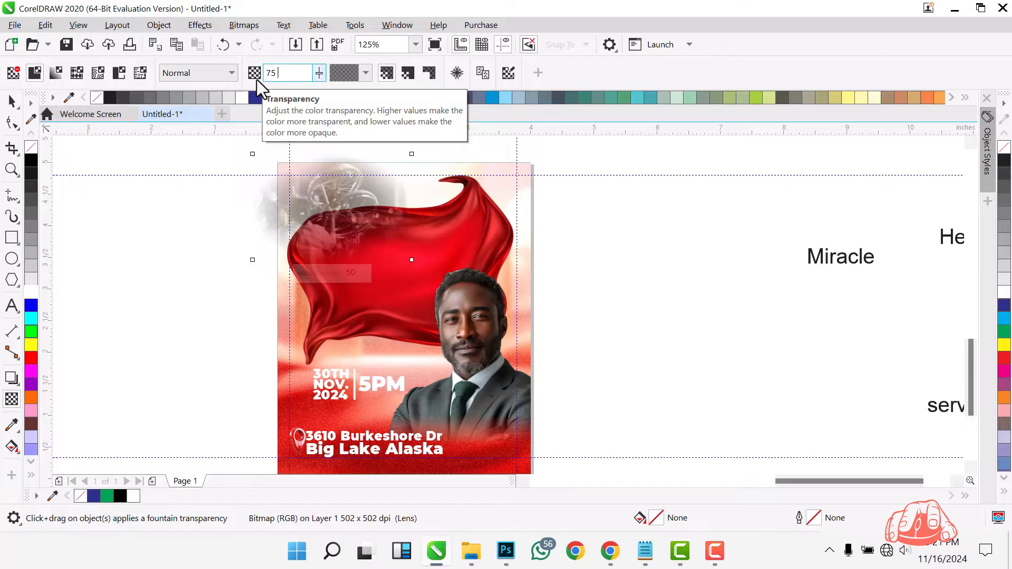
key("Return")
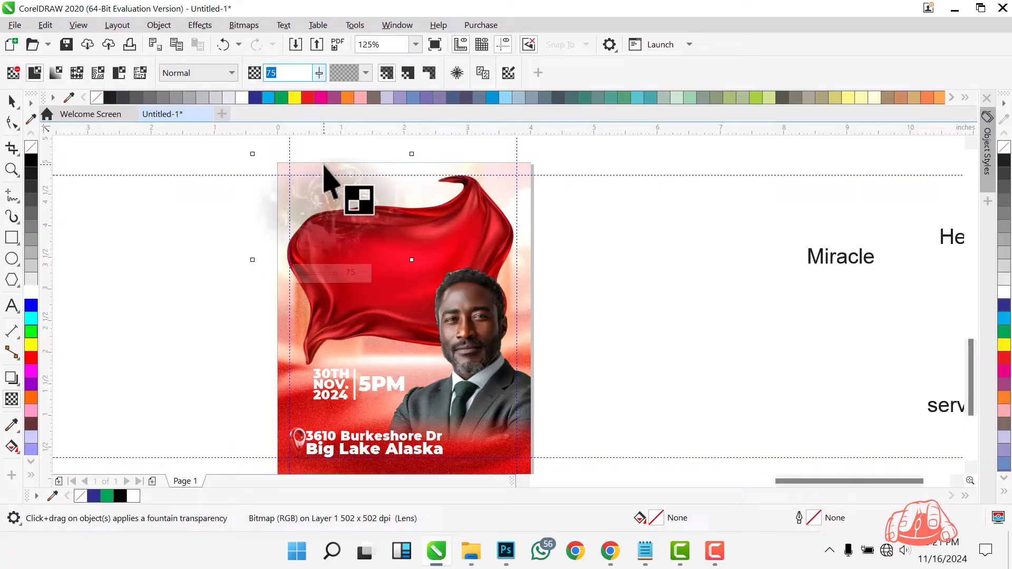
key("space")
- PowerClip the wheelchair photo inside the flyer's background frame
right_click(343, 176)
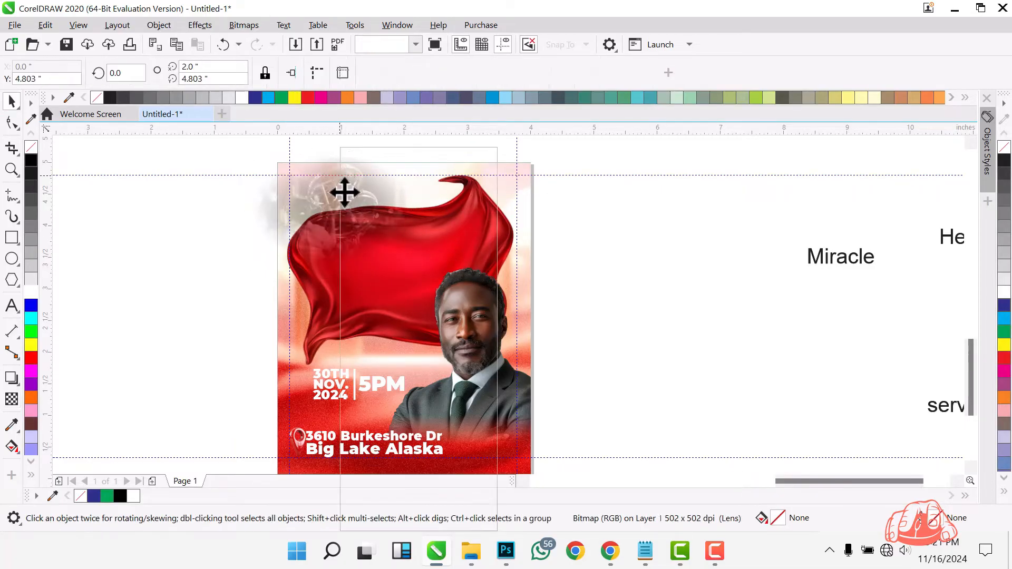
left_click(307, 200)
right_click(307, 202)
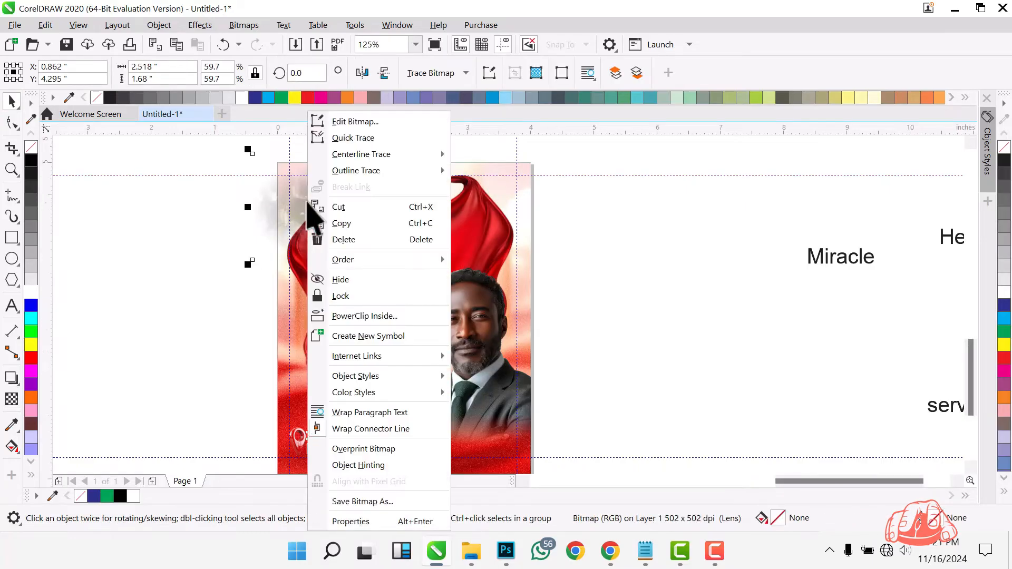
left_click(355, 318)
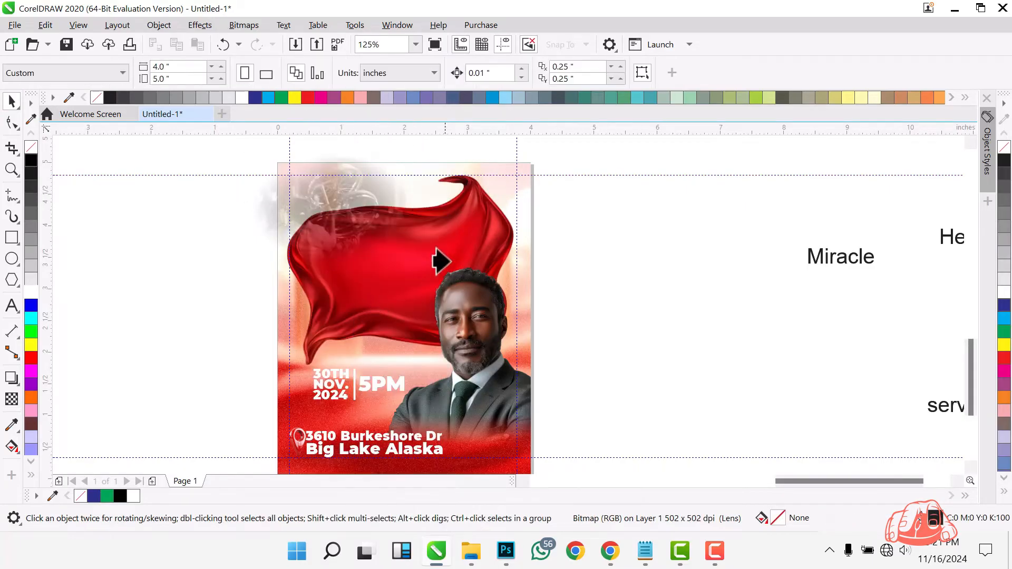
left_click(520, 197)
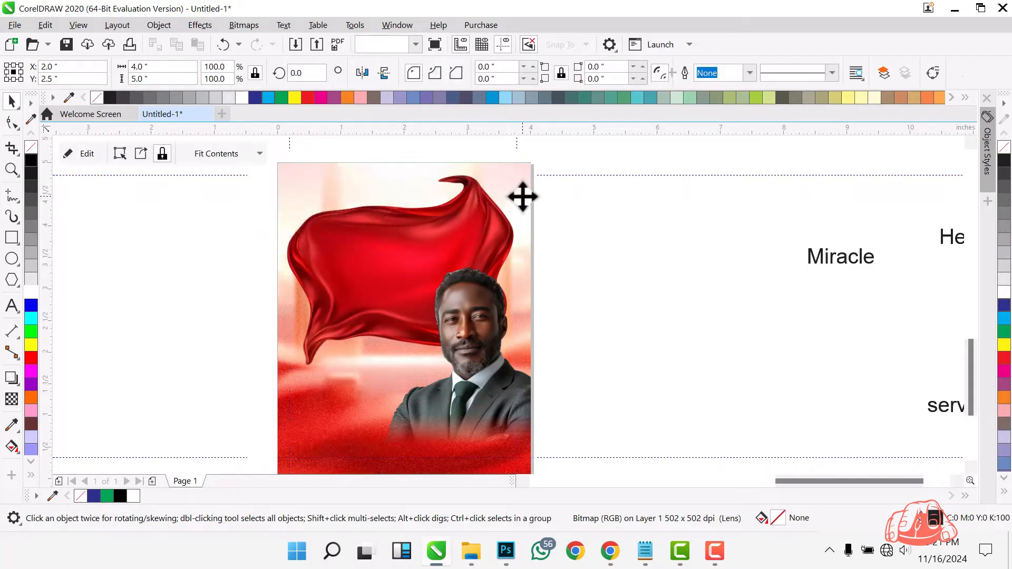
- Inside the PowerClip, reorder the contents so the wheelchair photo lies behind the silk and the temple background lies behind everything
left_click(348, 216, "ctrl")
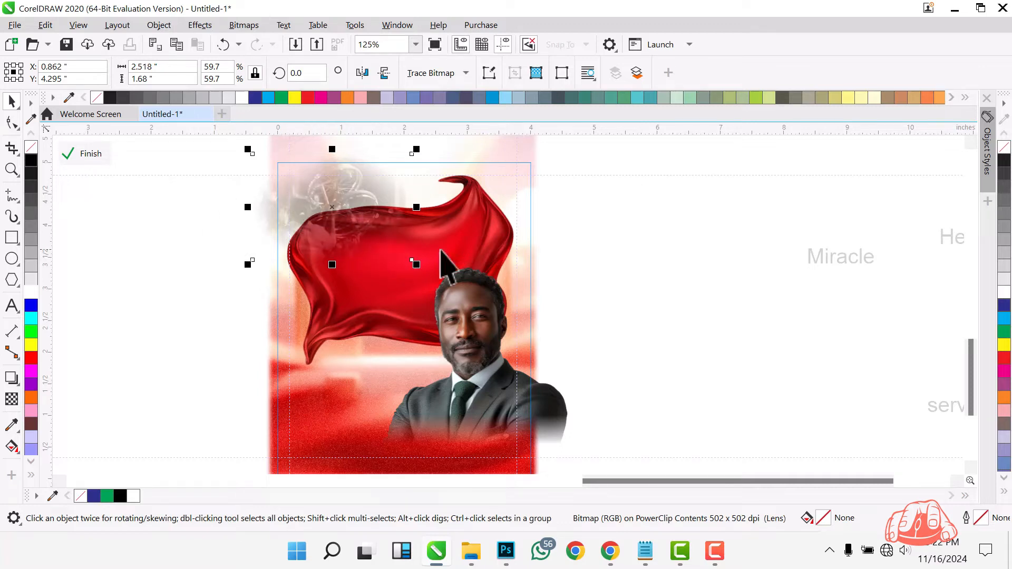
left_click(470, 191)
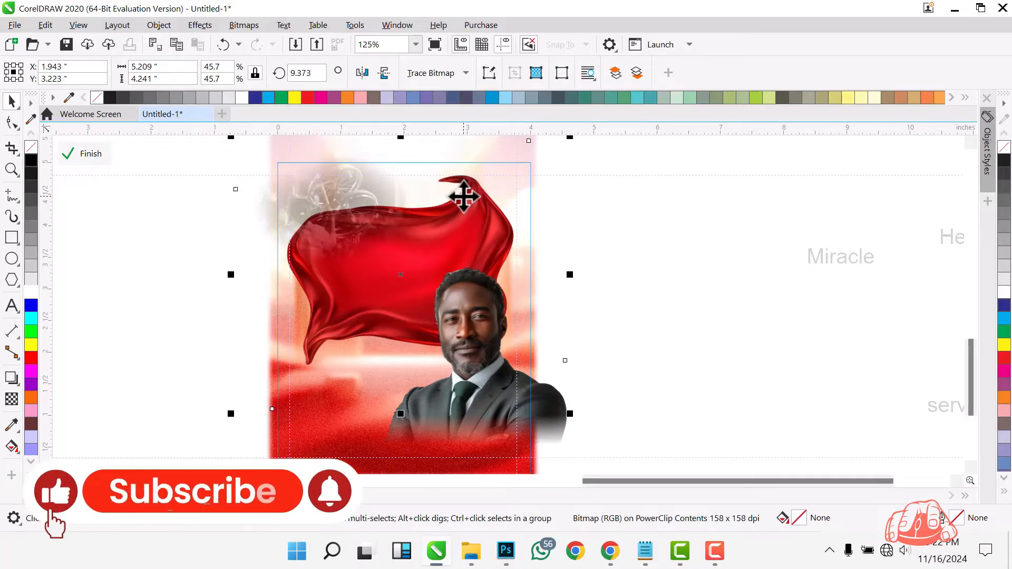
left_click(322, 193)
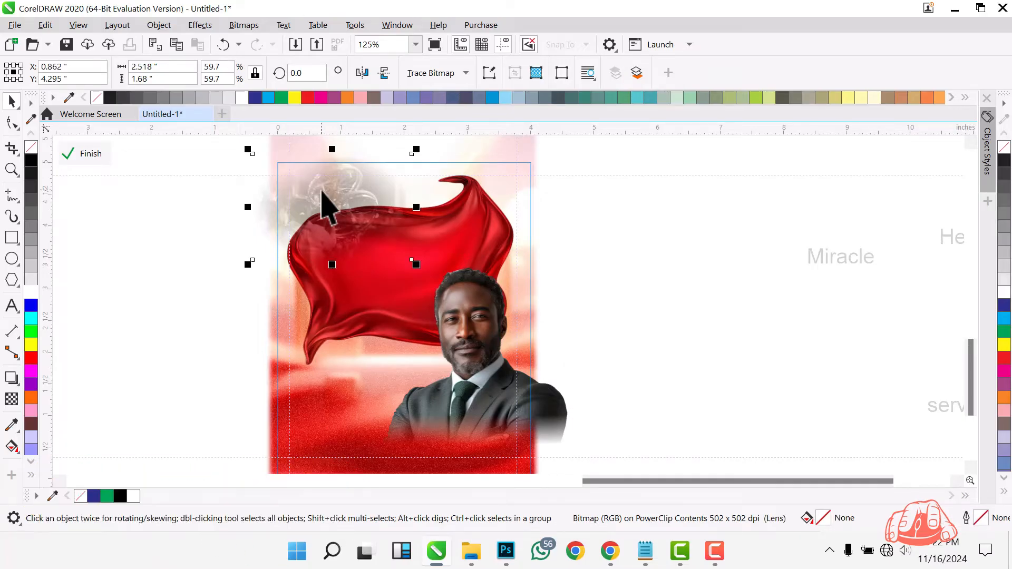
key("shift+Page_Down")
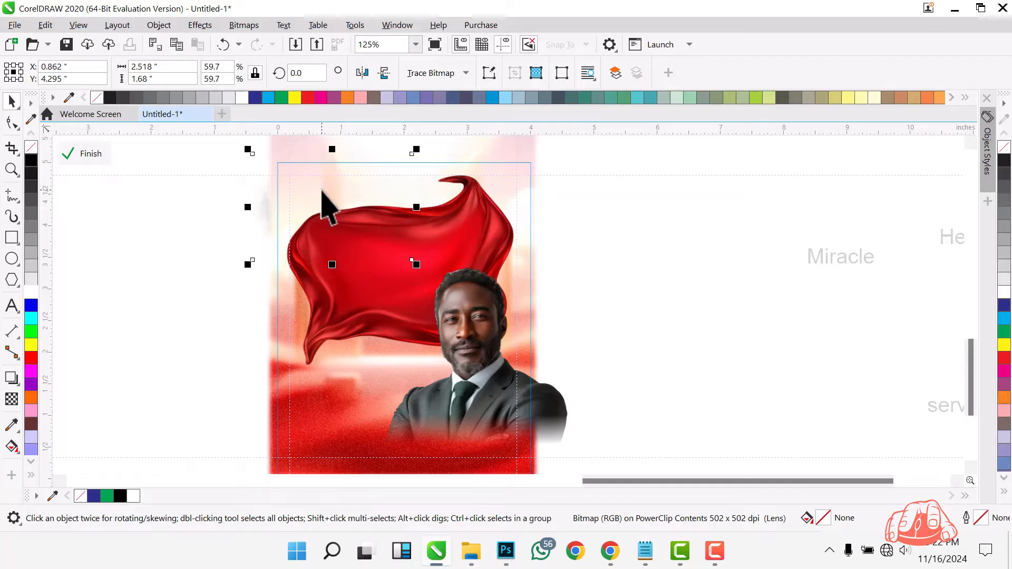
scroll(346, 280, "down", 1)
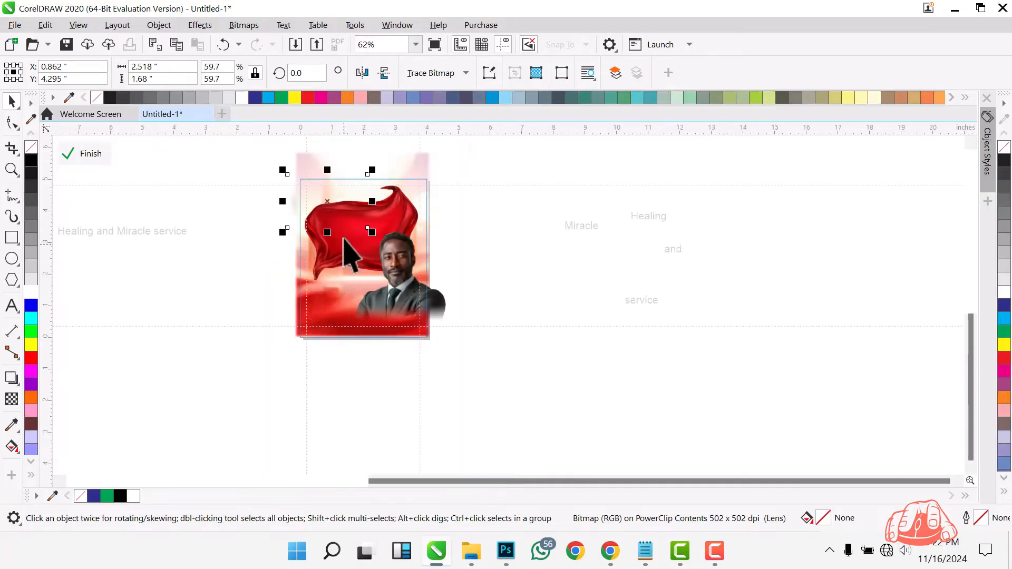
left_click(350, 167)
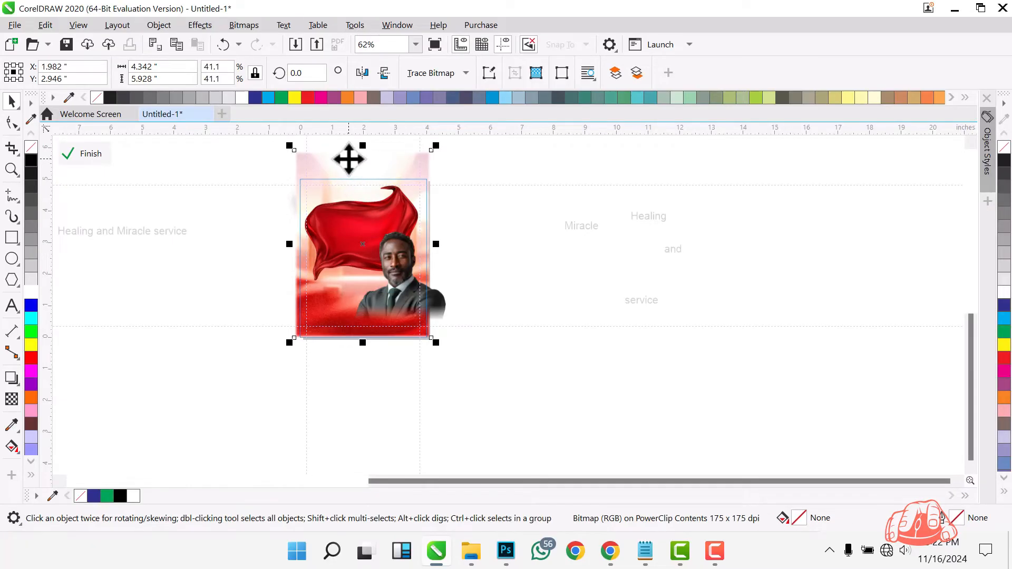
key("shift+Page_Down")
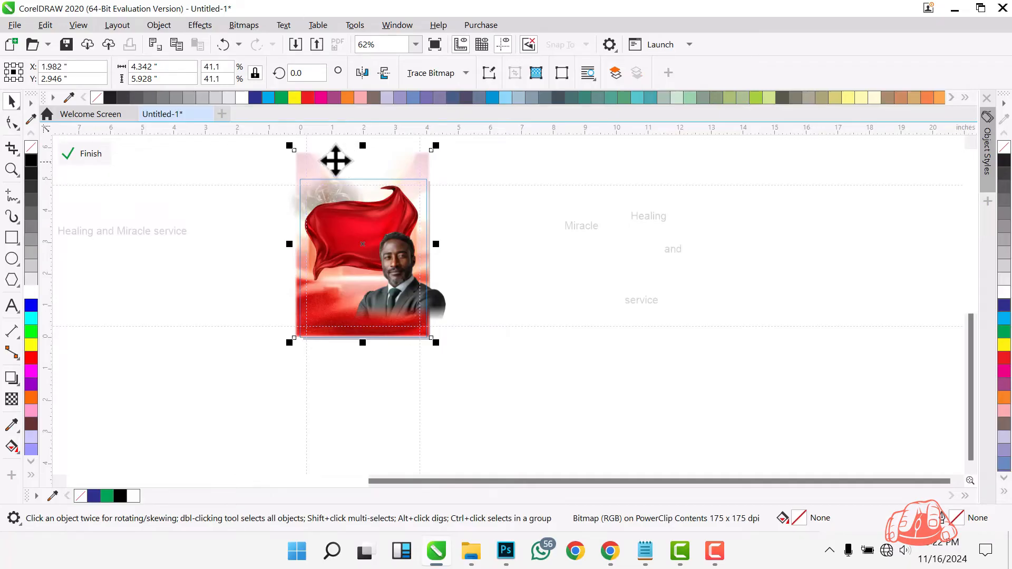
- Scale the wheelchair photo down to about 2.0 by 1.4 inches and place it above the silk's upper-left corner
scroll(327, 181, "up", 4)
left_click(331, 208)
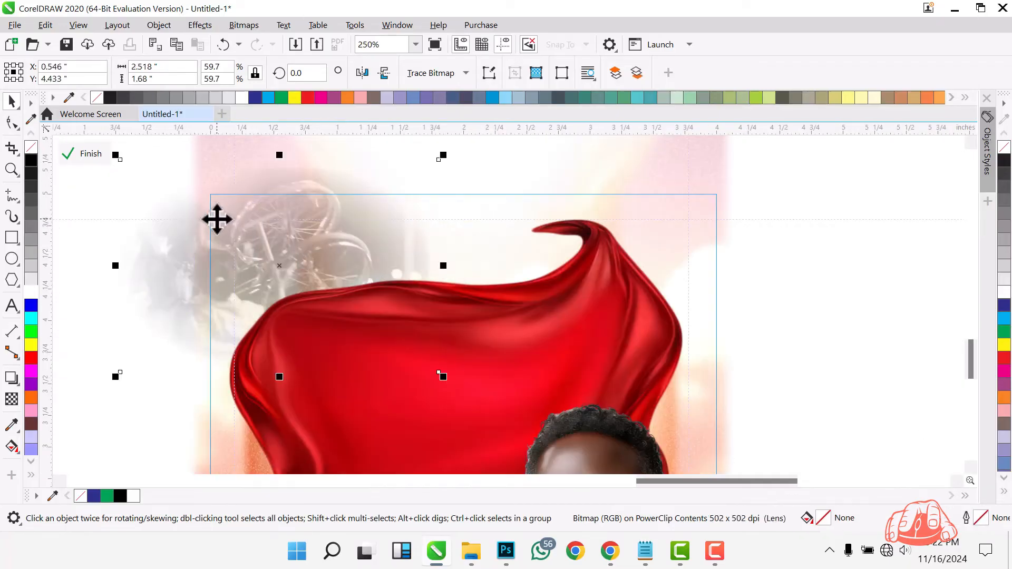
left_click_drag(128, 183, 130, 198)
left_click_drag(445, 170, 413, 159)
left_click_drag(285, 287, 280, 262)
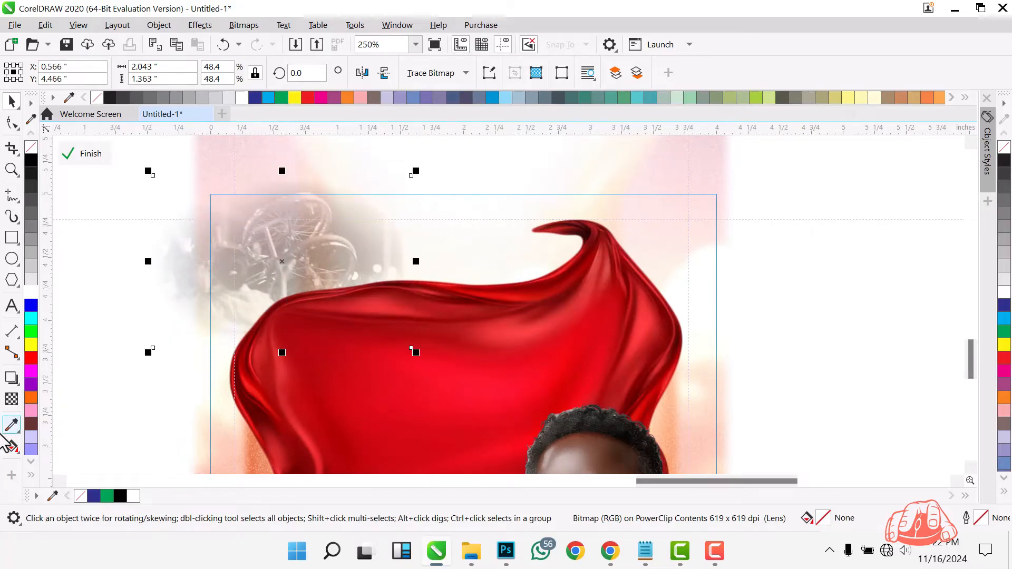
- Set the wheelchair photo's transparency to 50 and finish editing the PowerClip
left_click(12, 400)
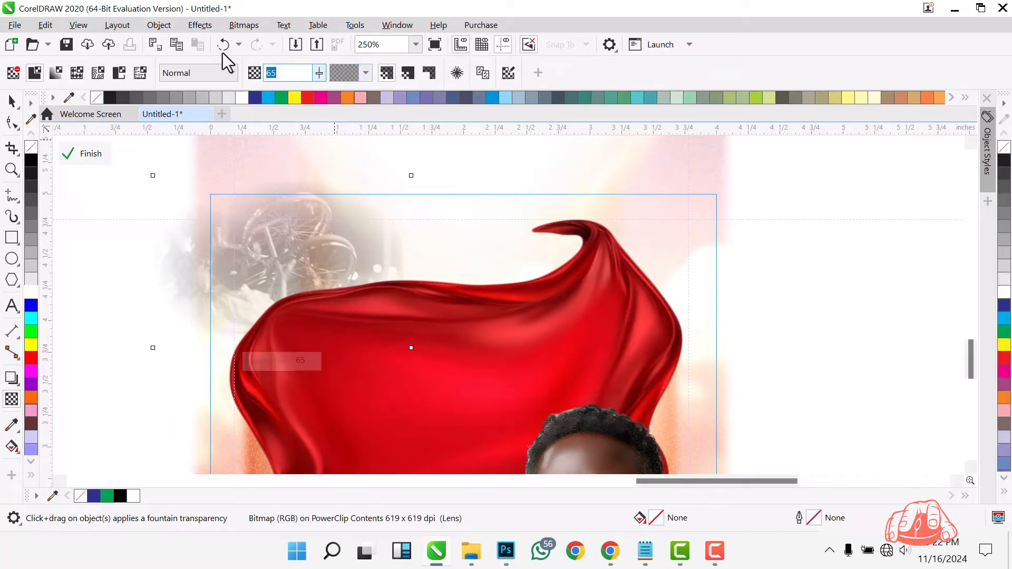
key("Return")
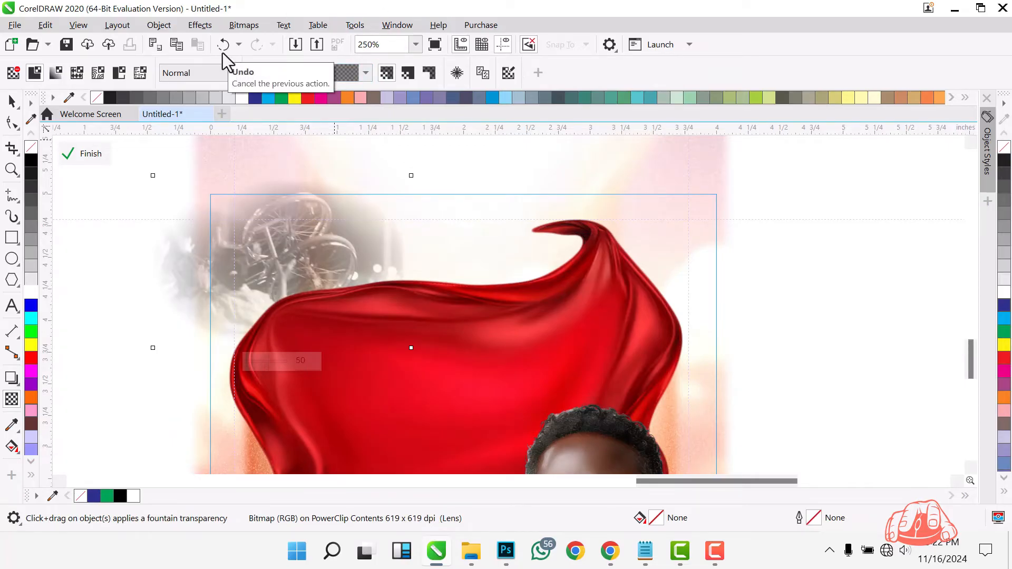
left_click(70, 156)
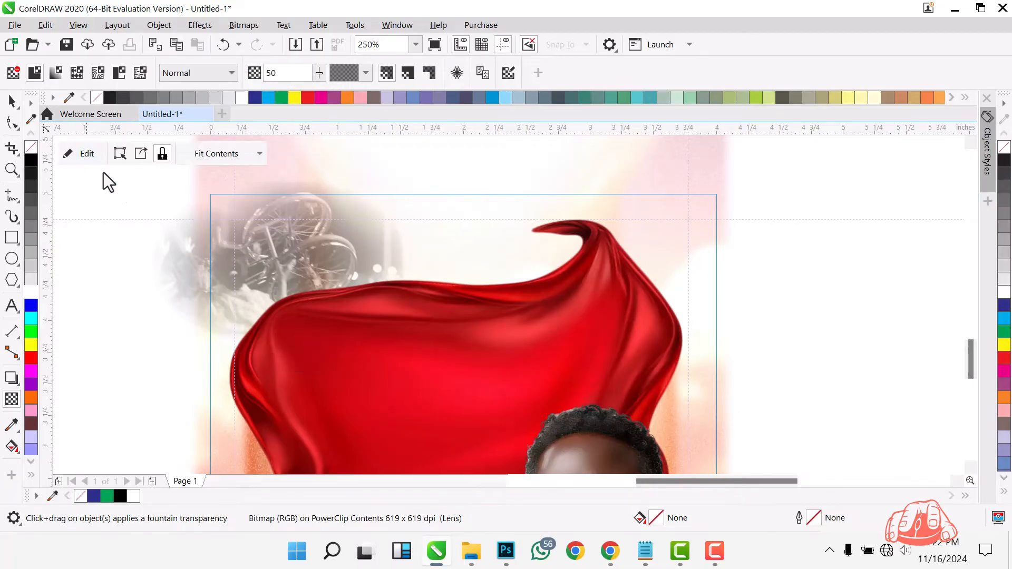
key("space")
- Bring the raised-hands crowd photo over the flyer, scale it down to about 4.9 by 3.3 inches and centre it on the page
left_click(104, 172)
scroll(294, 249, "down", 2)
left_click_drag(186, 189, 1, 205)
scroll(291, 289, "down", 2)
left_click_drag(139, 193, 333, 270)
scroll(357, 299, "up", 2)
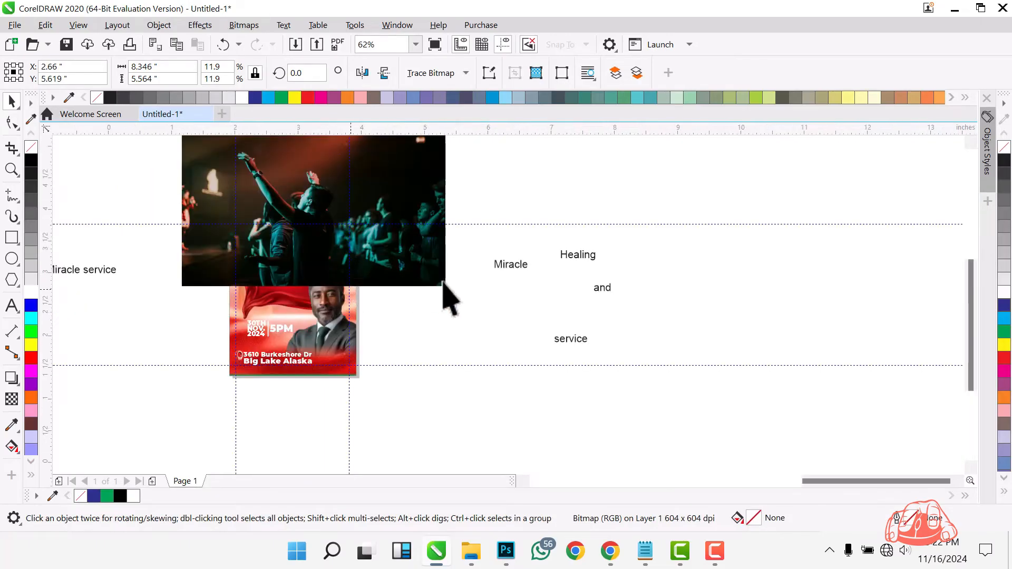
scroll(425, 291, "up", 2)
scroll(522, 280, "down", 1)
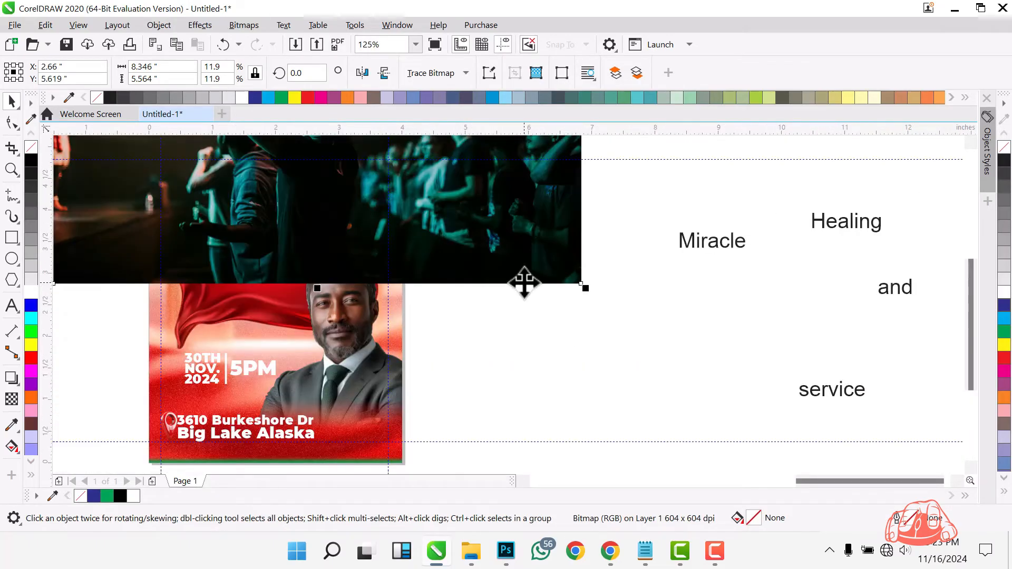
left_click_drag(592, 291, 281, 154)
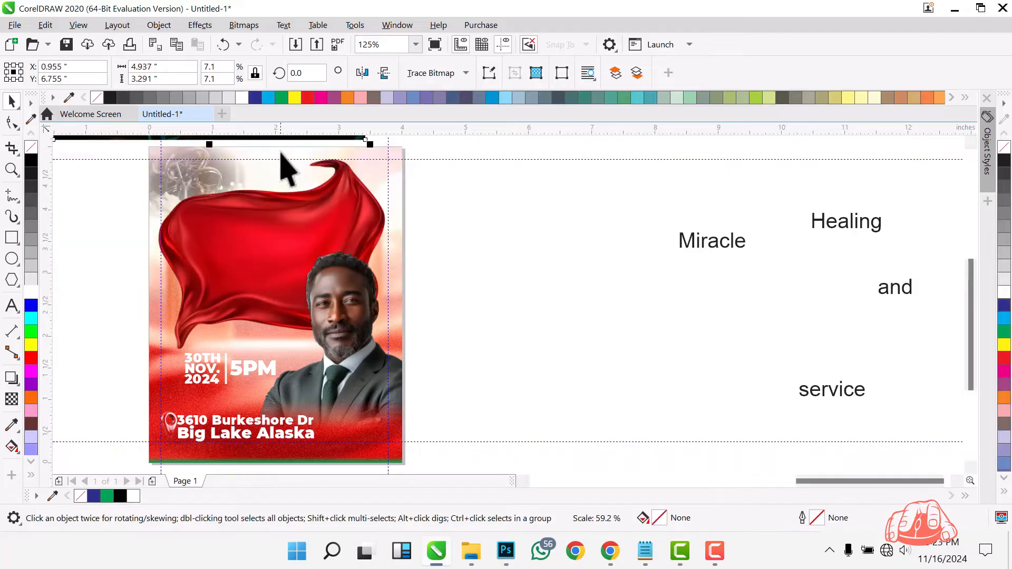
key("p")
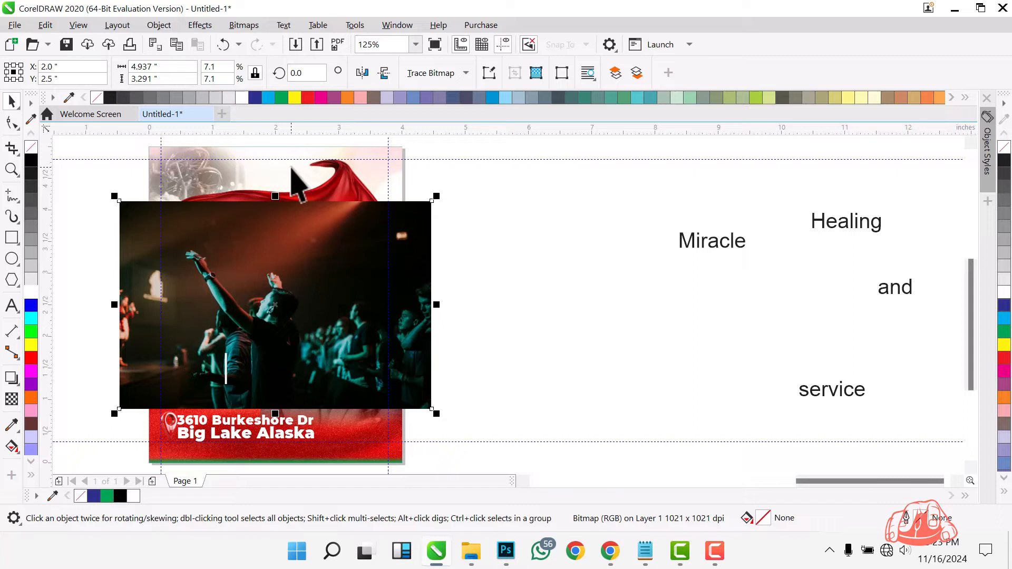
- Convert the crowd photo to a 300 dpi RGB Color (24-bit) bitmap with anti-aliasing and transparent background
key("alt+b")
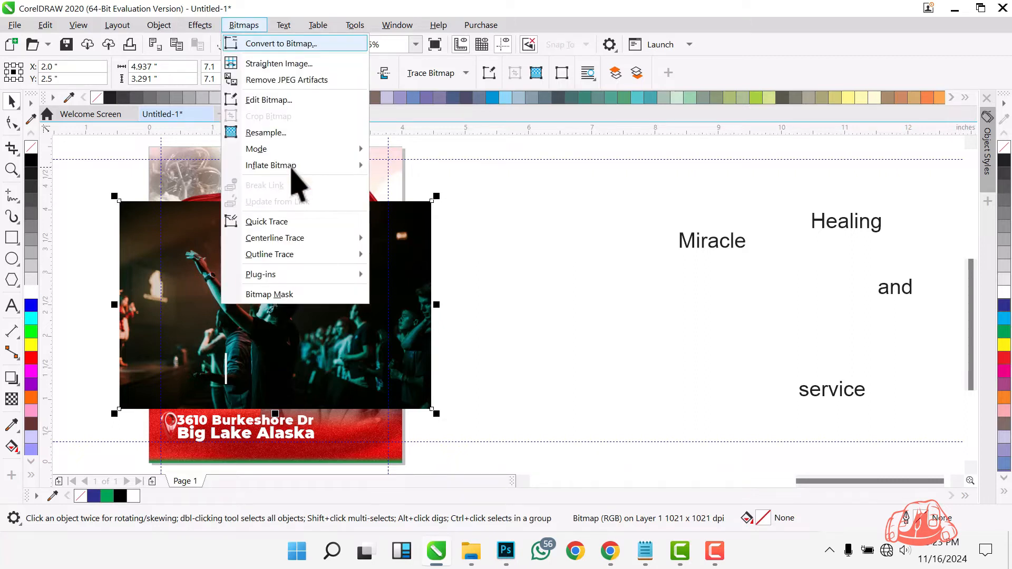
key("Return")
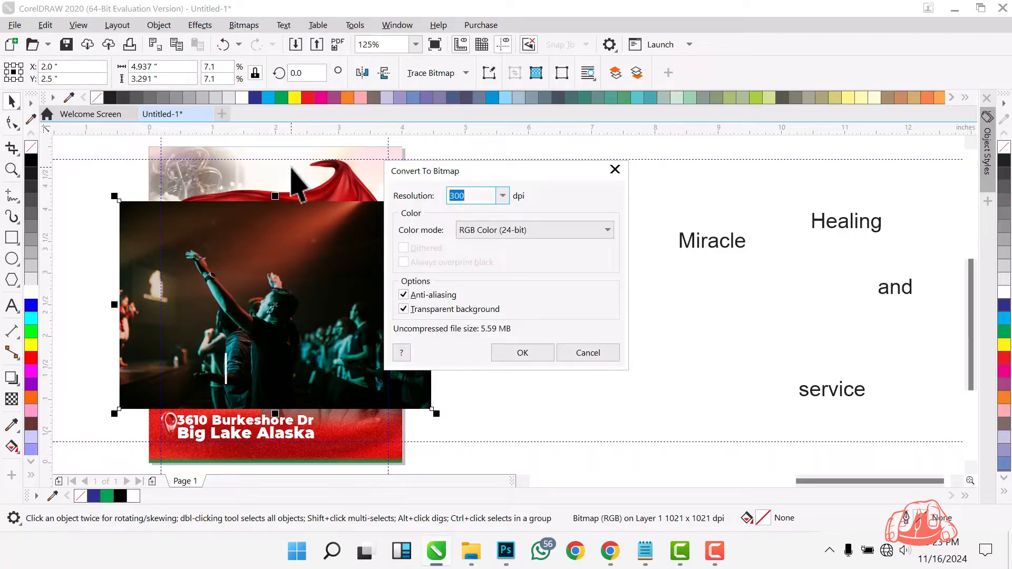
key("Return")
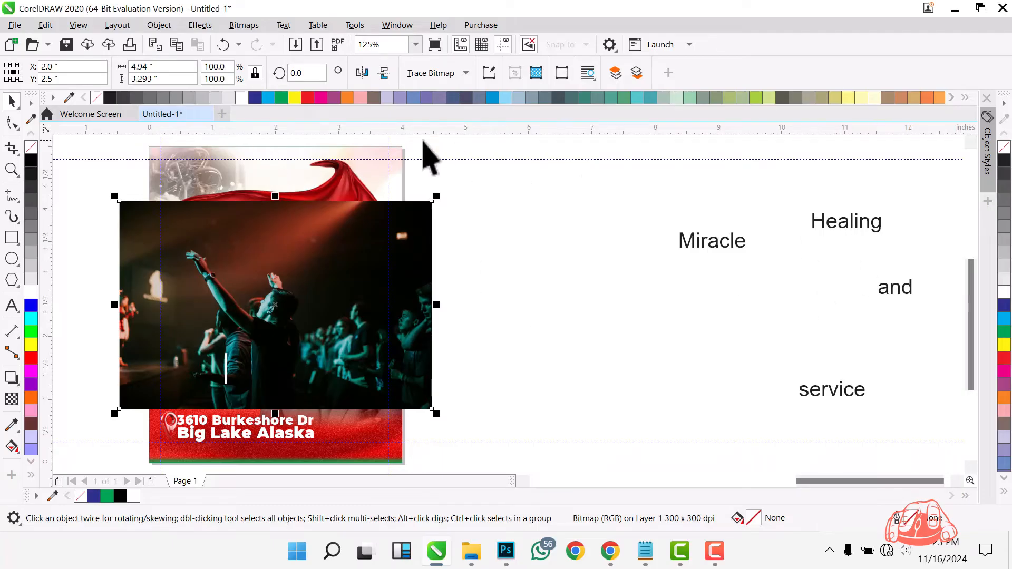
- Apply an elliptical Vignette effect to the crowd photo with offset 102 and fade 83
left_click(198, 27)
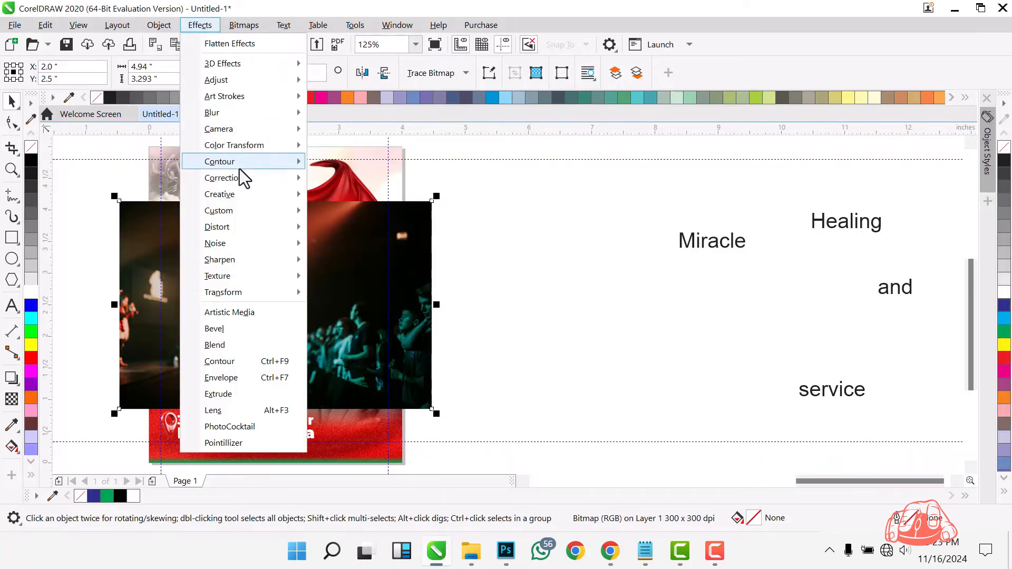
mouse_move(240, 195)
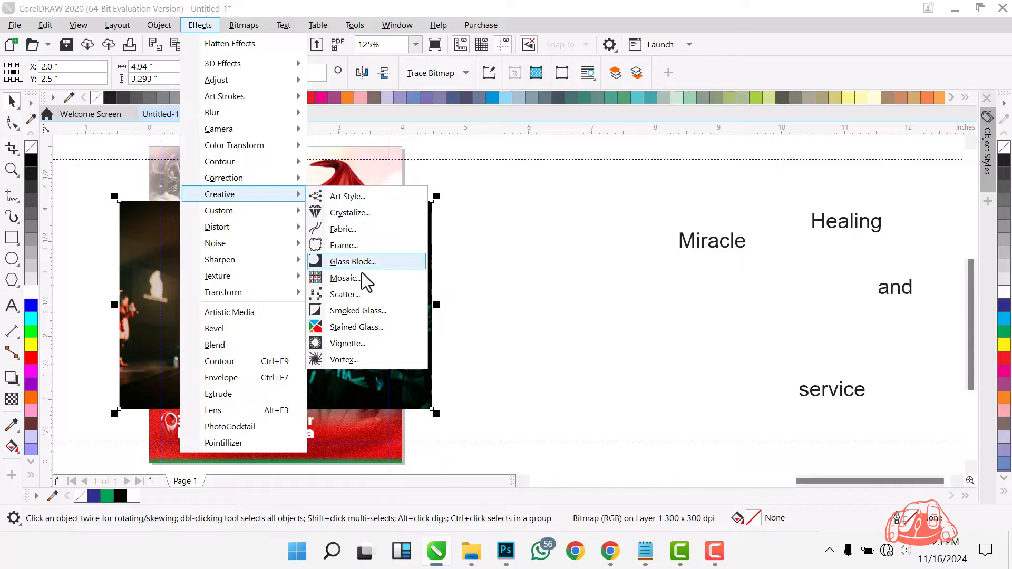
left_click(349, 345)
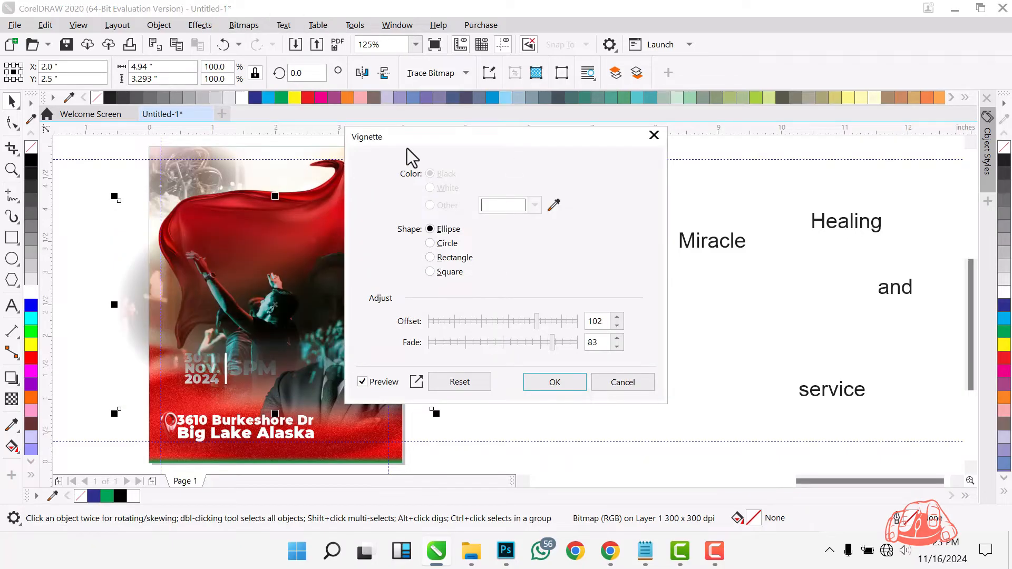
left_click(556, 378)
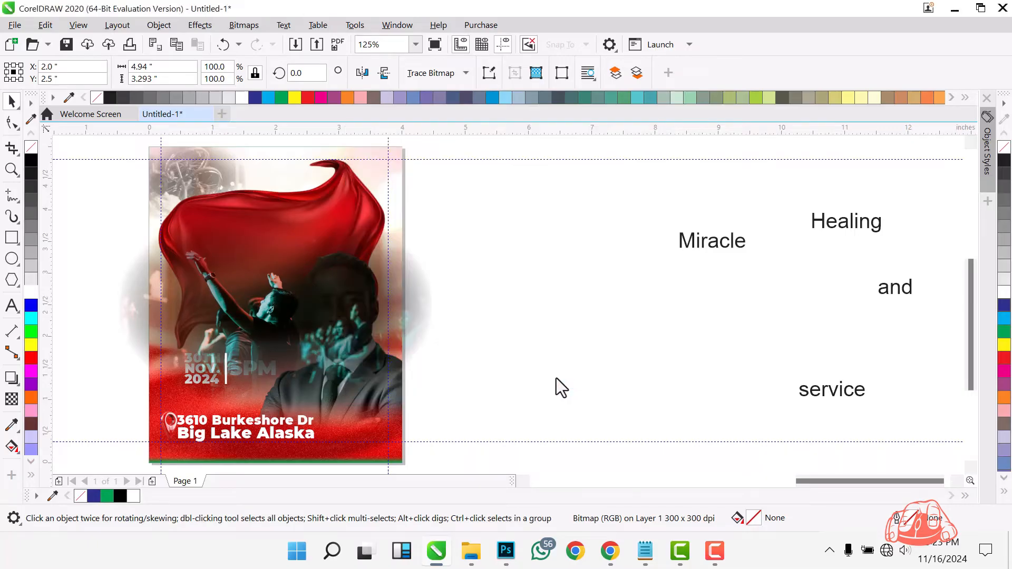
- Scale the vignetted crowd photo down to about 2.2 by 1.5 inches and place it over the silk's upper edge, beside the wheelchair photo
left_click_drag(339, 304, 625, 294)
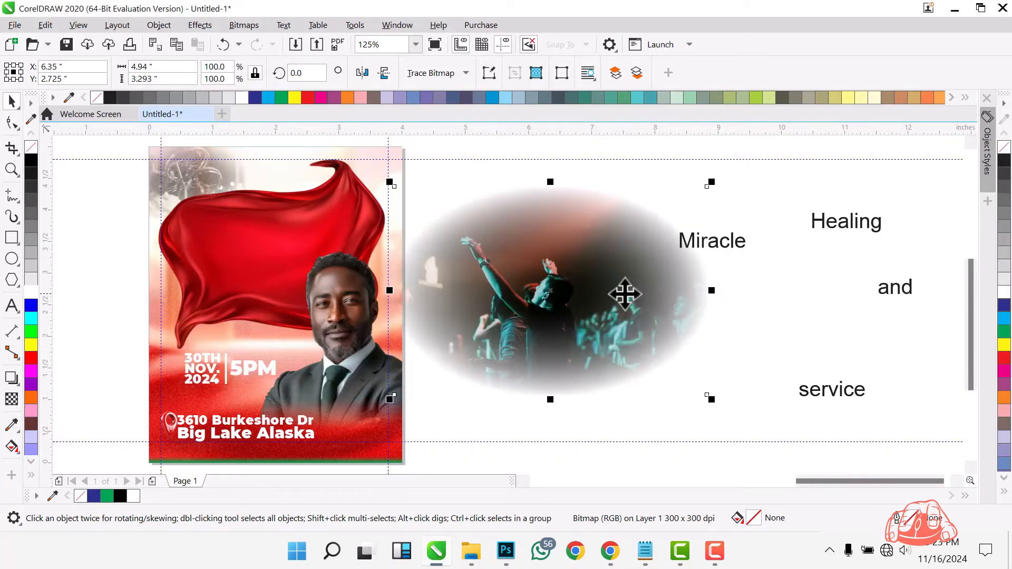
left_click_drag(710, 183, 580, 270)
left_click_drag(537, 330, 316, 225)
scroll(291, 189, "up", 2)
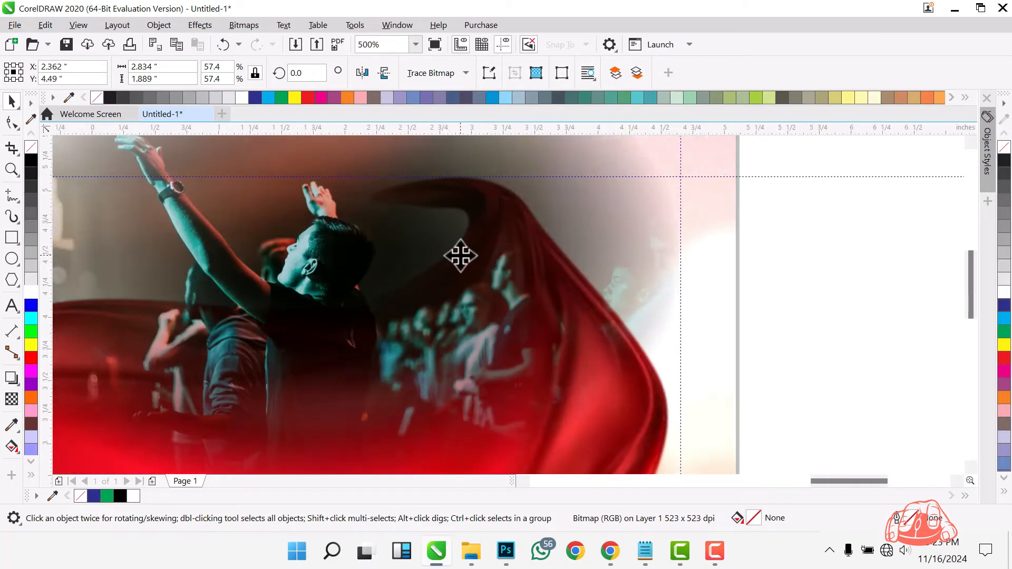
scroll(459, 255, "down", 1)
left_click_drag(581, 383, 569, 355)
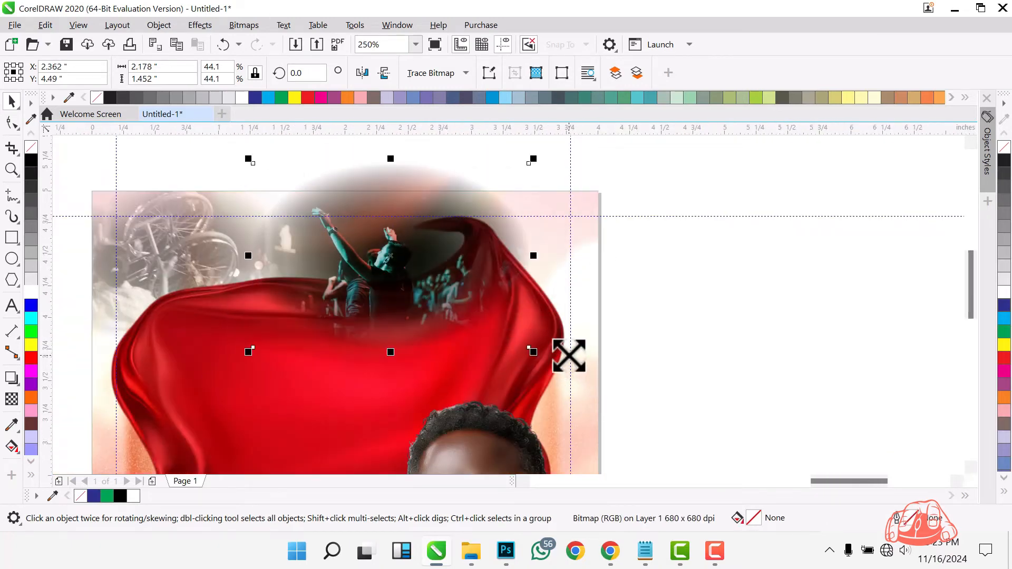
left_click_drag(466, 258, 408, 235)
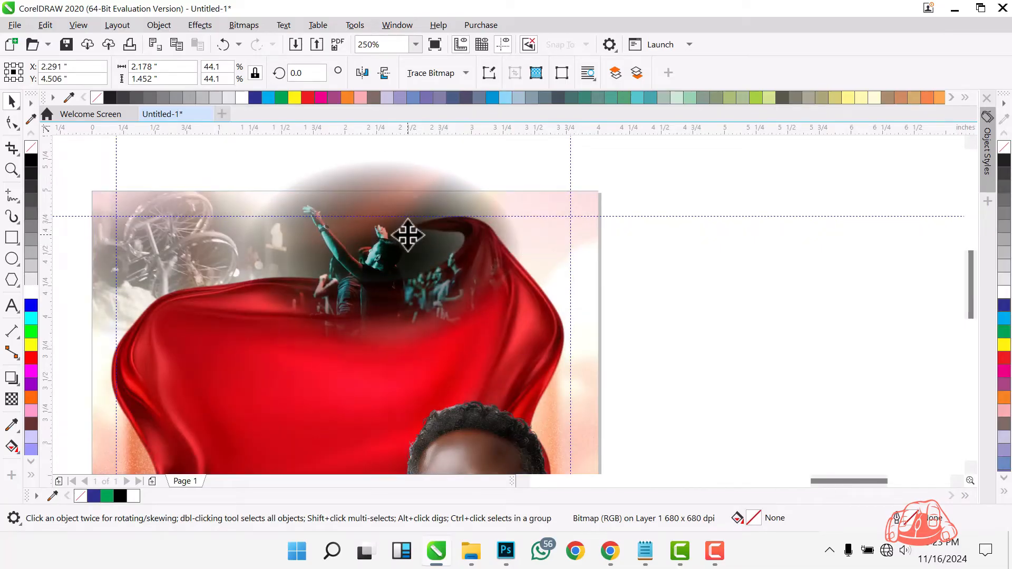
- Desaturate the crowd photo to black and white
left_click(407, 235)
right_click(408, 235)
key("Escape")
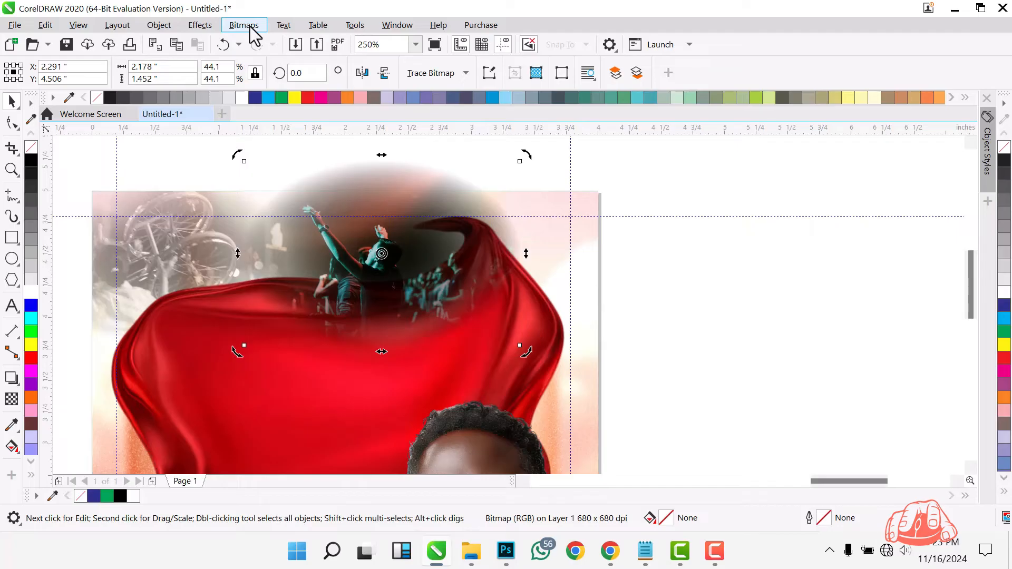
left_click(234, 26)
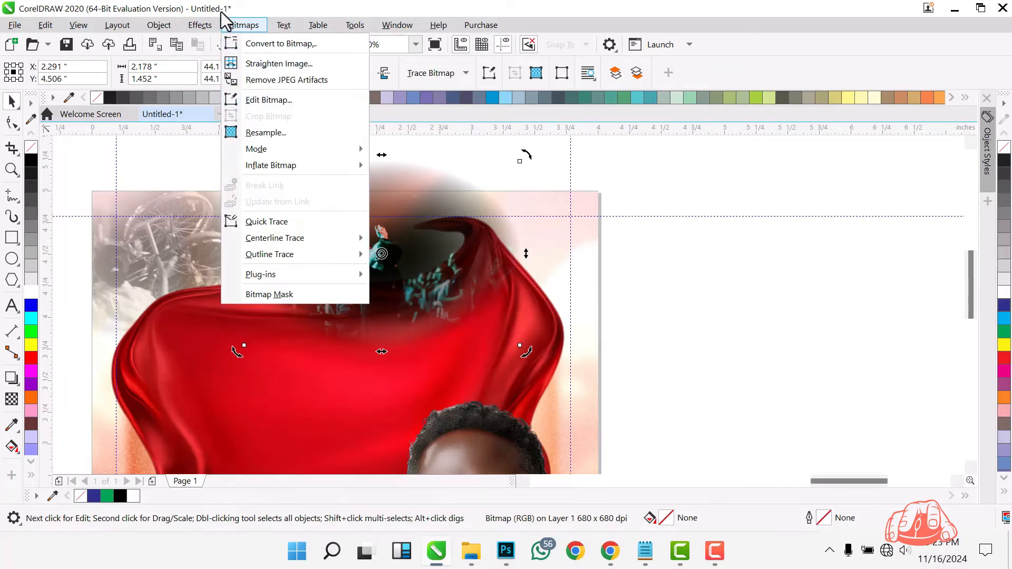
mouse_move(204, 29)
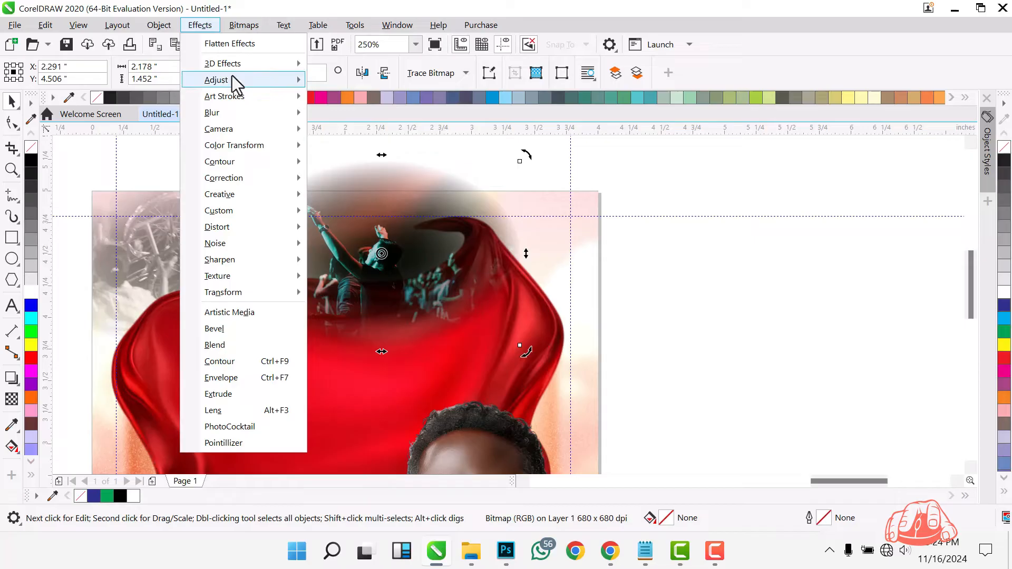
mouse_move(232, 79)
left_click(384, 293)
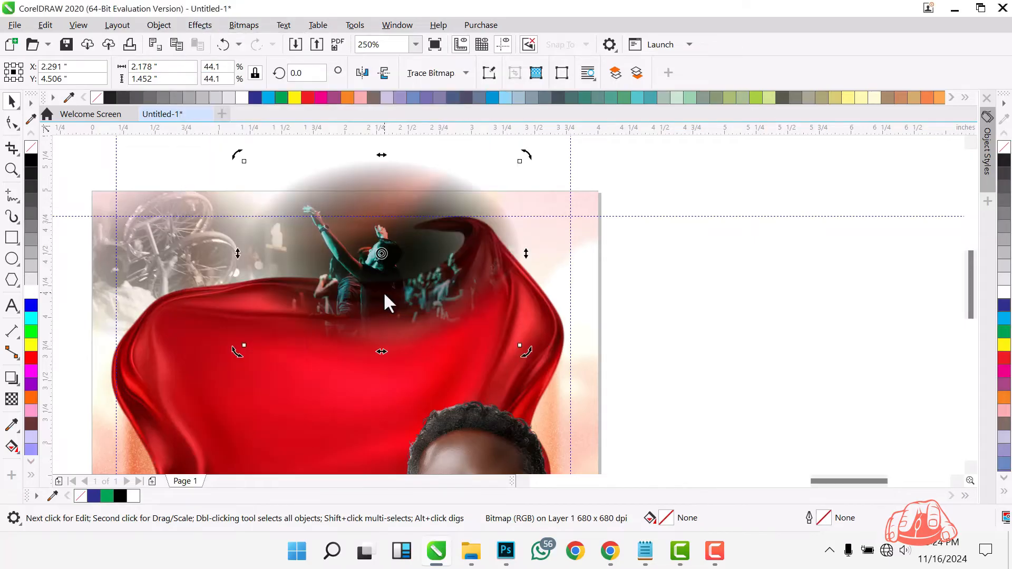
- PowerClip the desaturated crowd photo inside the flyer's background frame
right_click(384, 292)
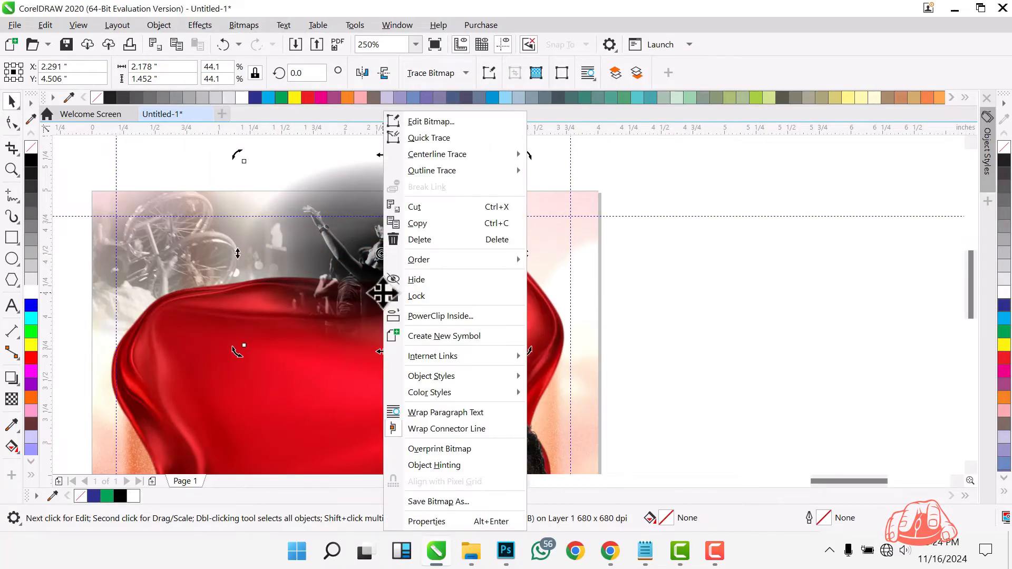
left_click(441, 316)
left_click(533, 248)
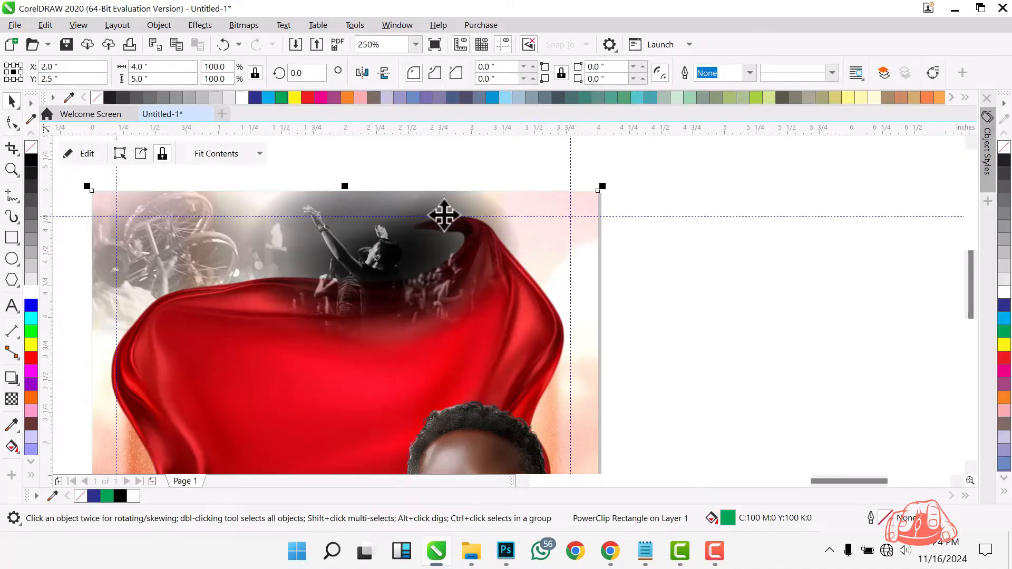
- Inside the PowerClip, bring the silk and the businessman in front of the crowd photo
scroll(436, 215, "down", 2)
left_click(367, 285, "ctrl")
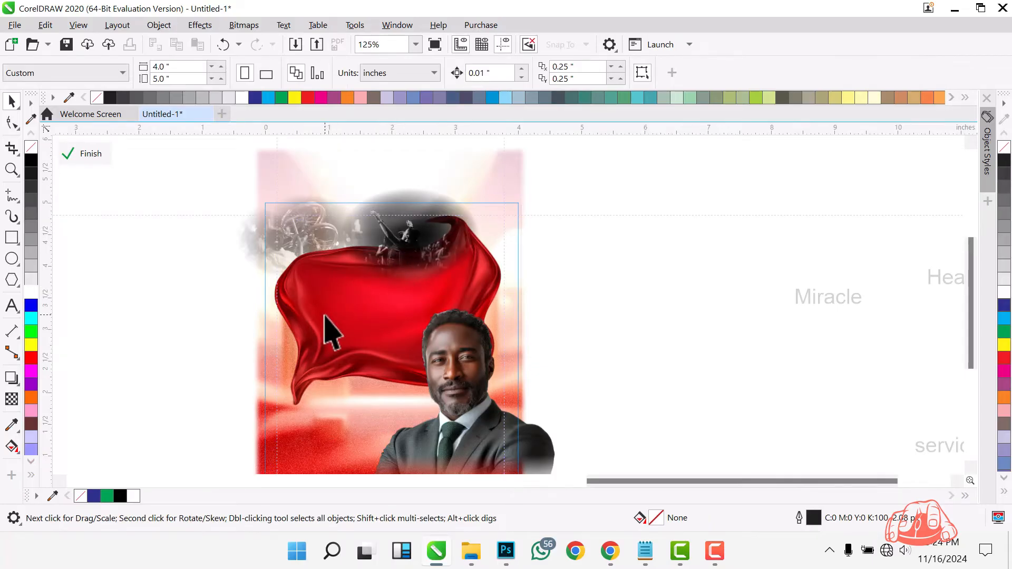
left_click(313, 356)
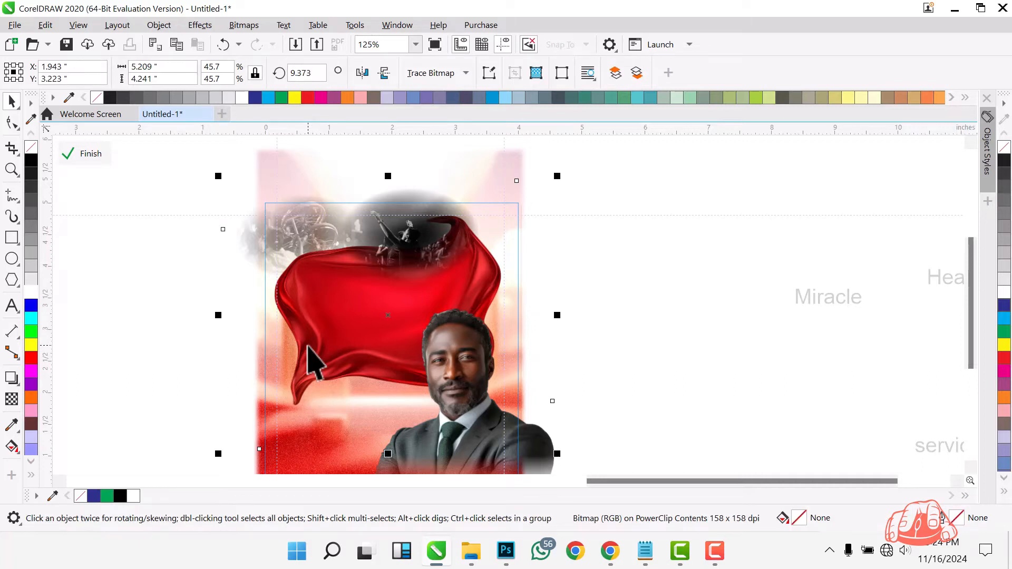
scroll(481, 265, "down", 2)
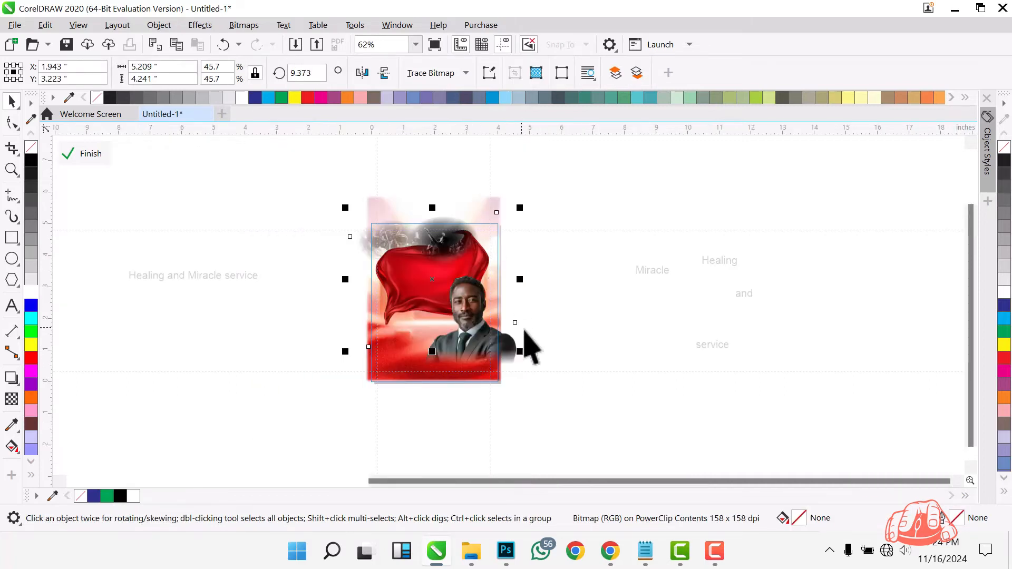
left_click(507, 365, "shift")
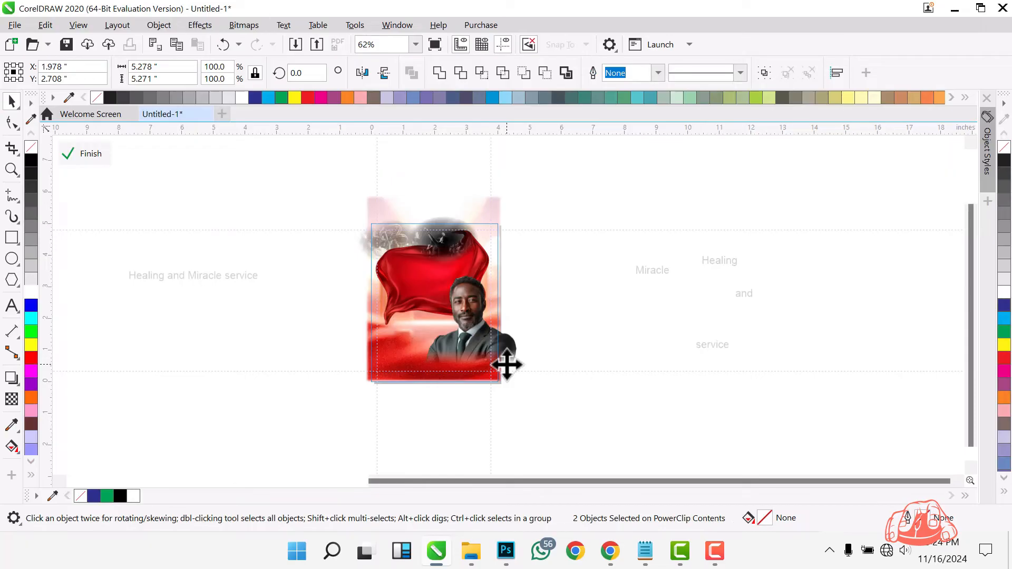
scroll(445, 236, "up", 1)
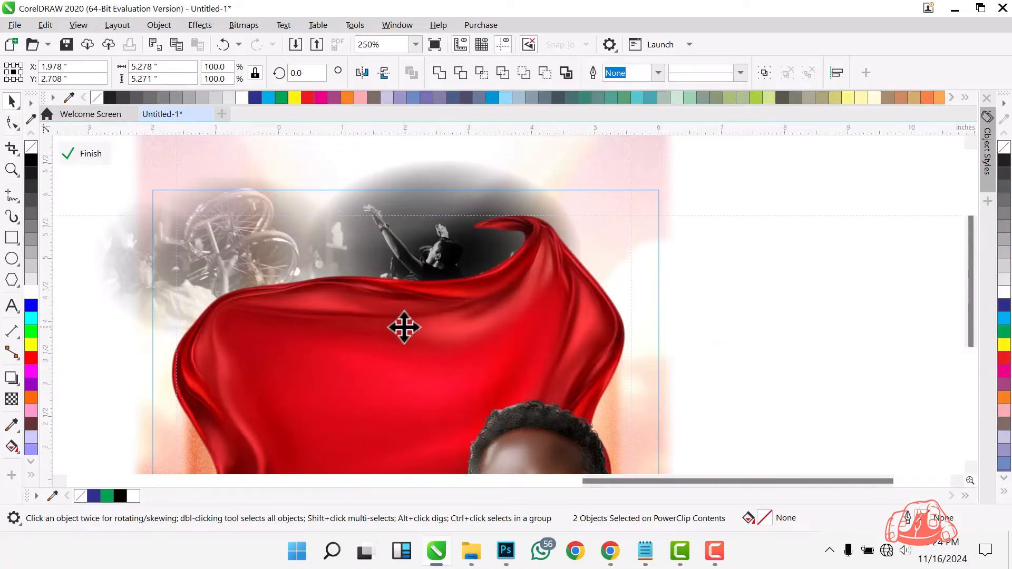
scroll(404, 328, "down", 1)
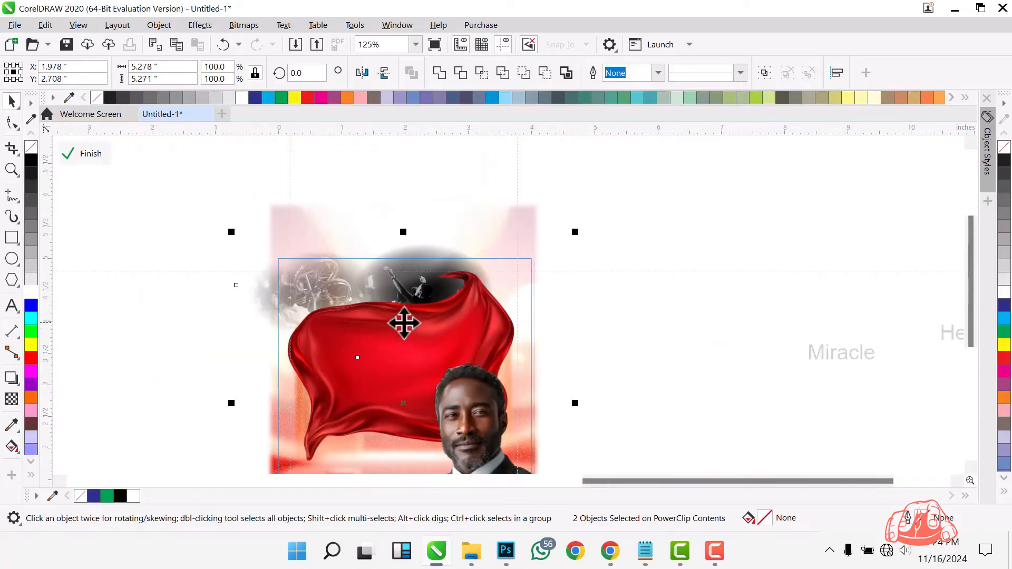
- Move the worship crowd photo upward above the red cloth to a Y position of 4.56 inches
left_click(391, 247)
mouse_move(391, 247)
left_mouse_down()
mouse_move(385, 264)
mouse_move(380, 251)
left_mouse_up()
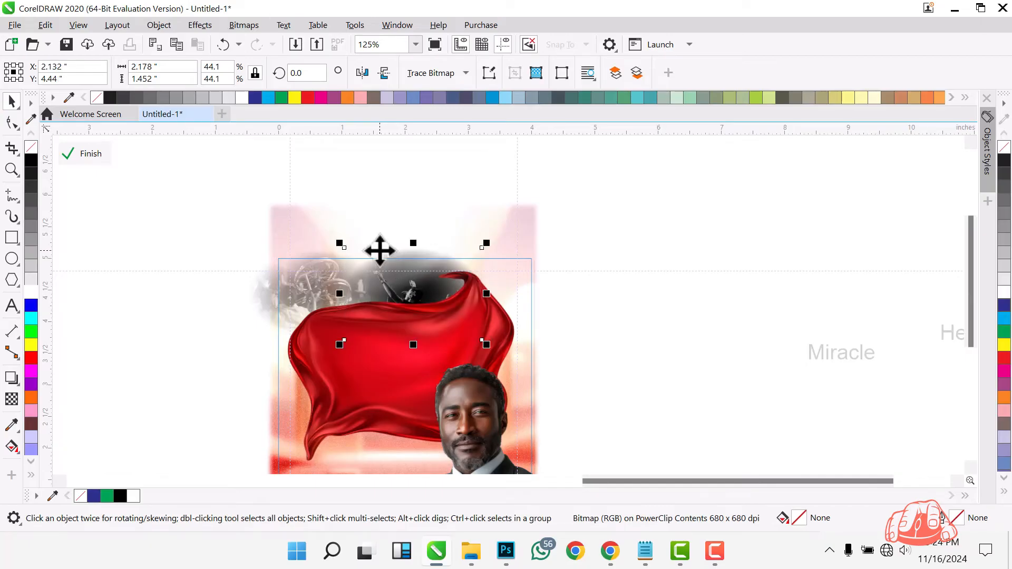
key("Up")
key("Up")
key("Up")
key("Up")
key("Up")
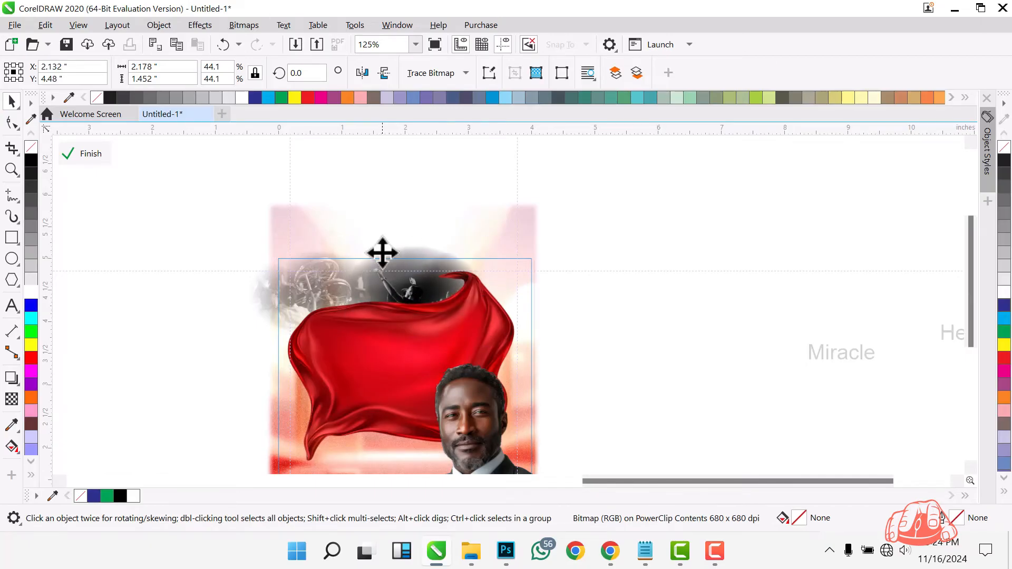
key("Up")
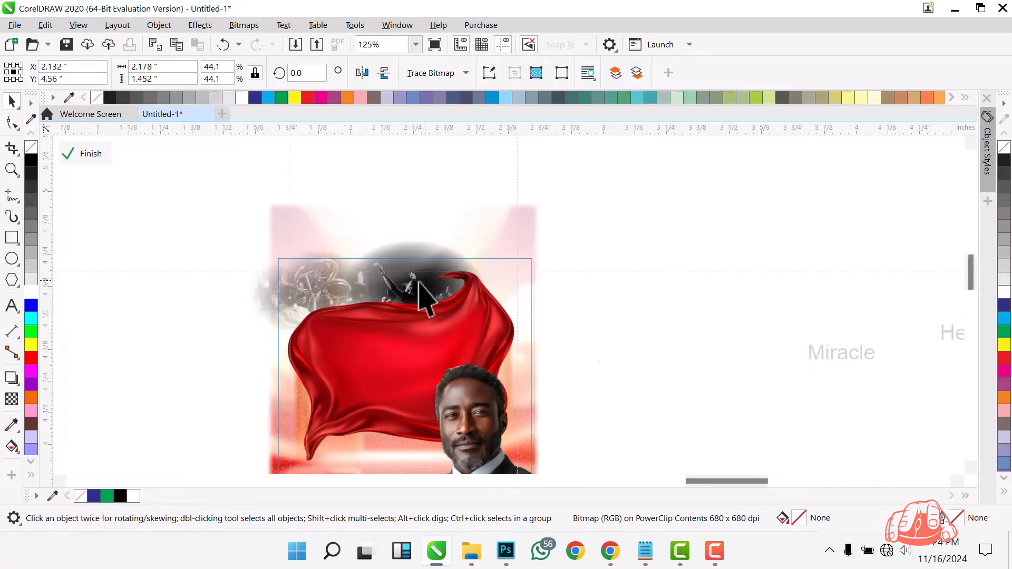
- Try adding Gaussian noise to the crowd photo with level 95, density 88 and a single white colour
scroll(418, 282, "up", 3)
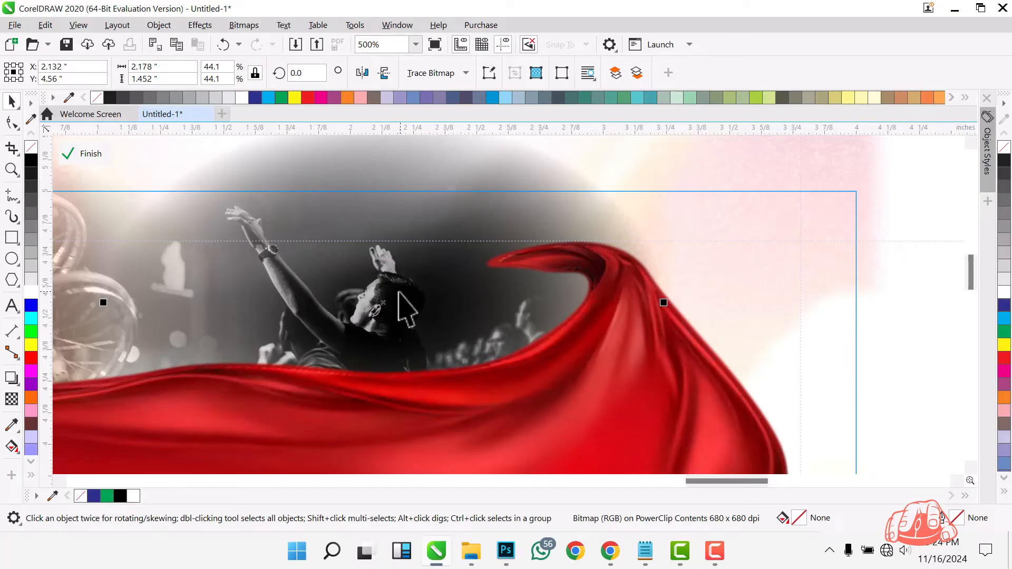
scroll(375, 319, "down", 1)
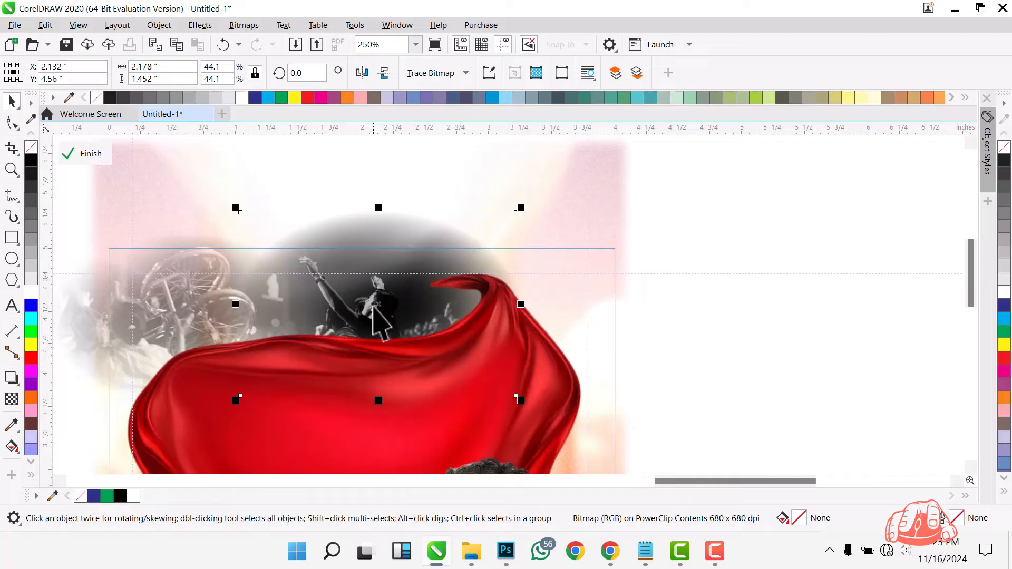
left_click(202, 26)
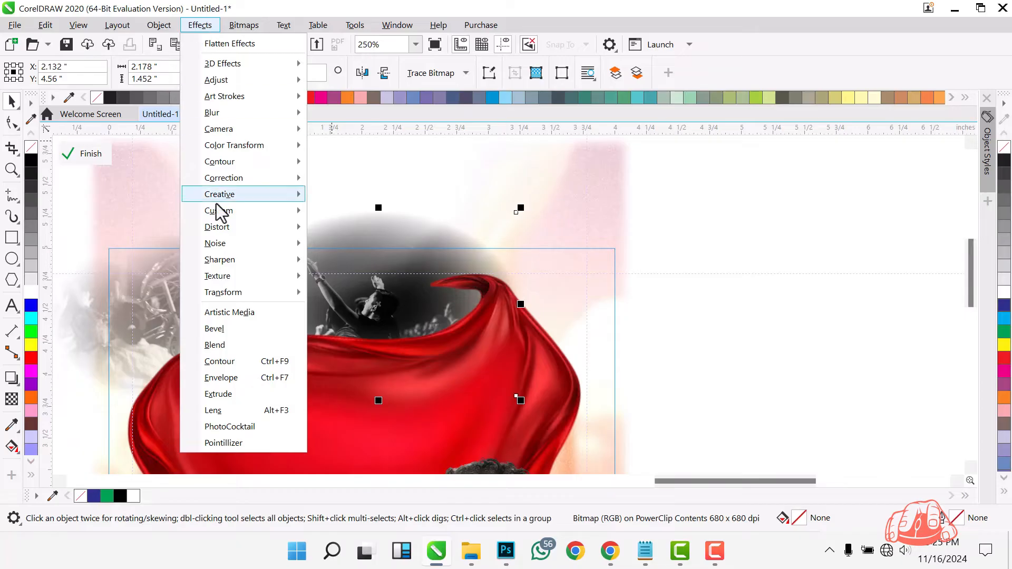
mouse_move(218, 245)
left_click(400, 249)
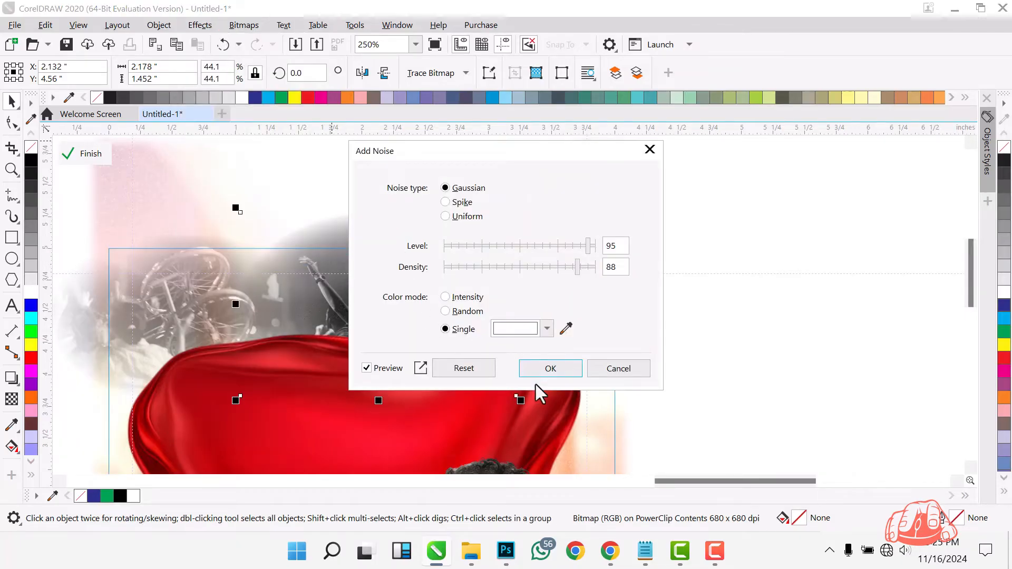
left_click(551, 369)
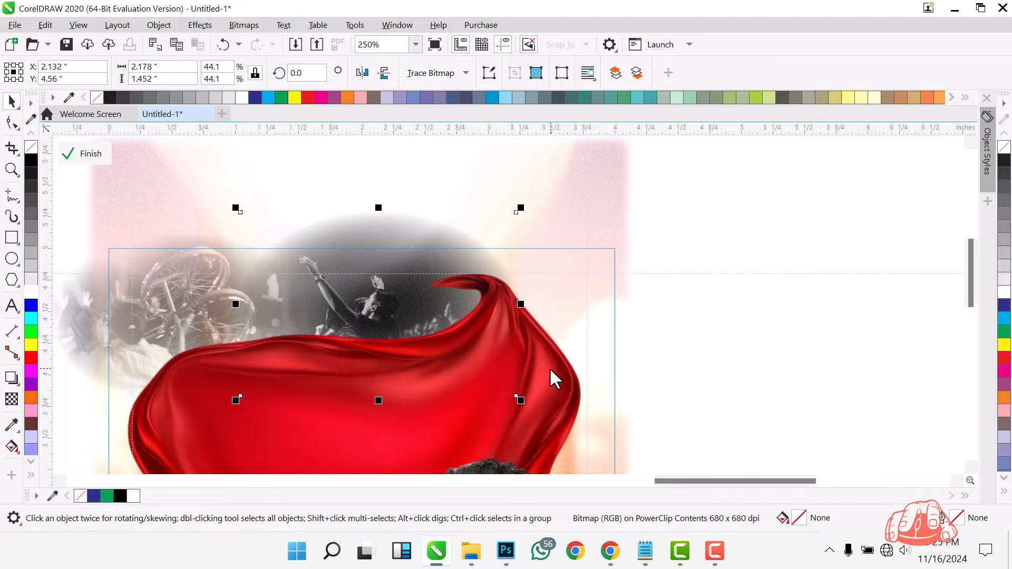
key("ctrl+b")
key("Return")
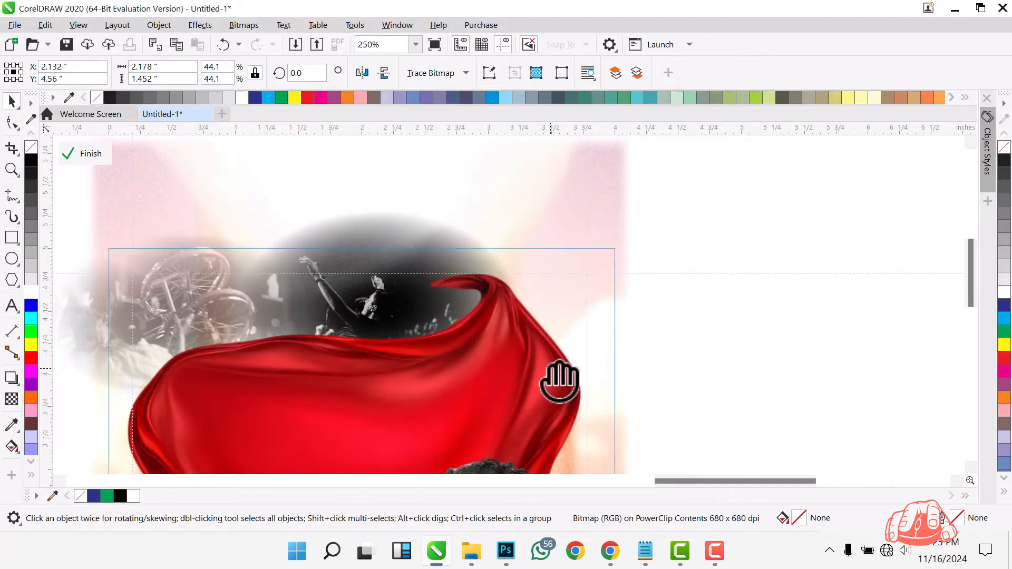
- Undo the last changes to the crowd photo and finish editing the flyer's PowerClip contents
left_click(90, 154)
scroll(464, 236, "down", 1)
key("ctrl+z")
key("ctrl+z")
left_click(91, 154)
left_click(149, 253)
scroll(482, 183, "down", 1)
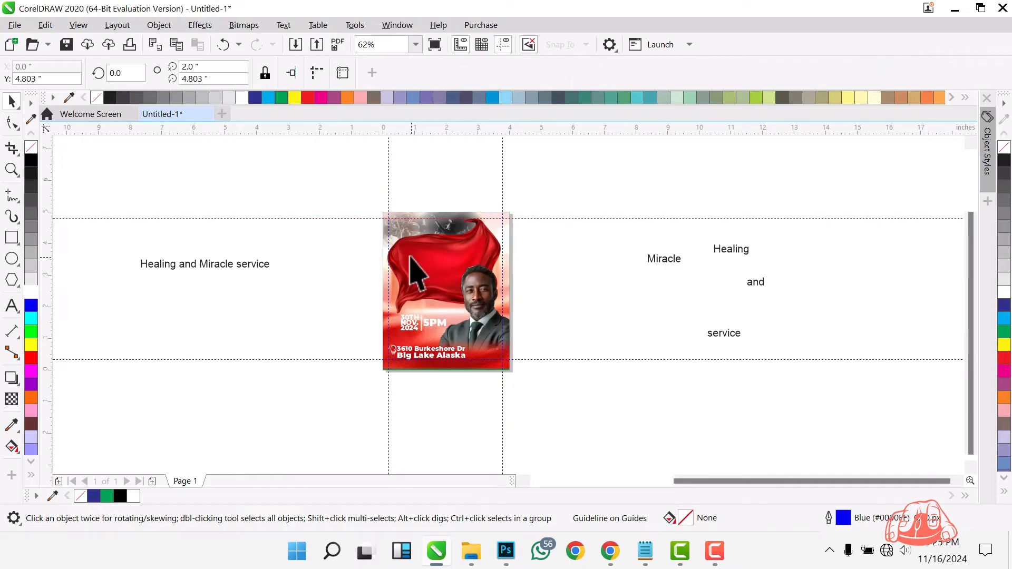
- Move the church interior photo from outside the page onto the flyer so that it covers the design
scroll(417, 272, "up", 2)
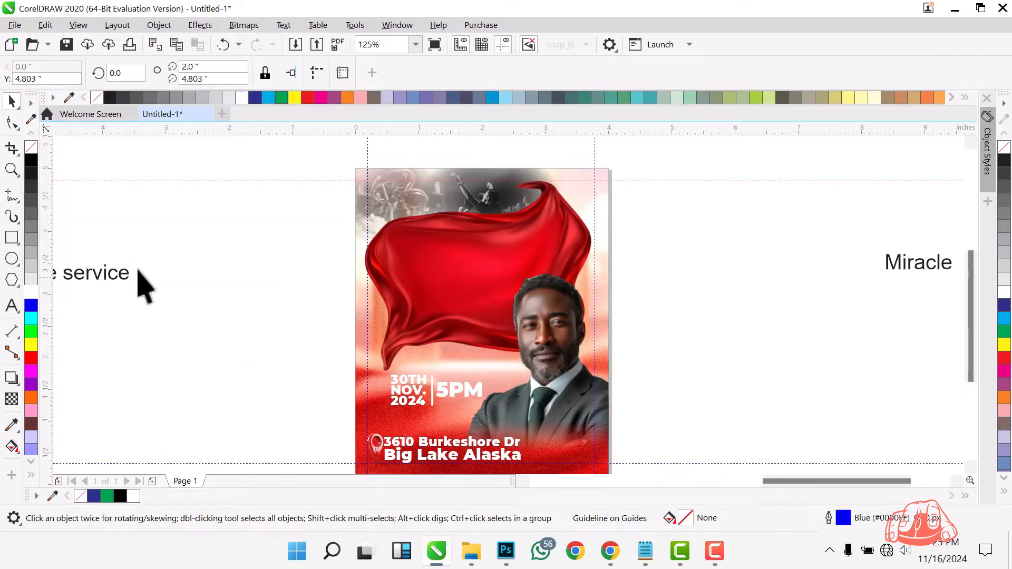
scroll(332, 334, "down", 2)
left_click_drag(231, 340, 16, 322)
scroll(281, 217, "down", 1)
left_click_drag(72, 200, 481, 227)
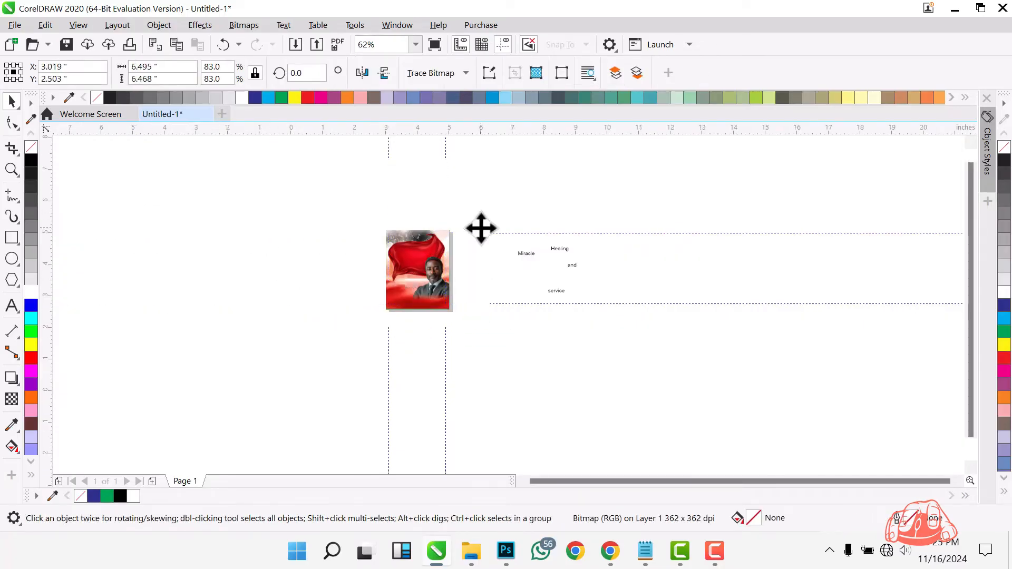
scroll(481, 228, "up", 1)
left_click_drag(458, 289, 449, 287)
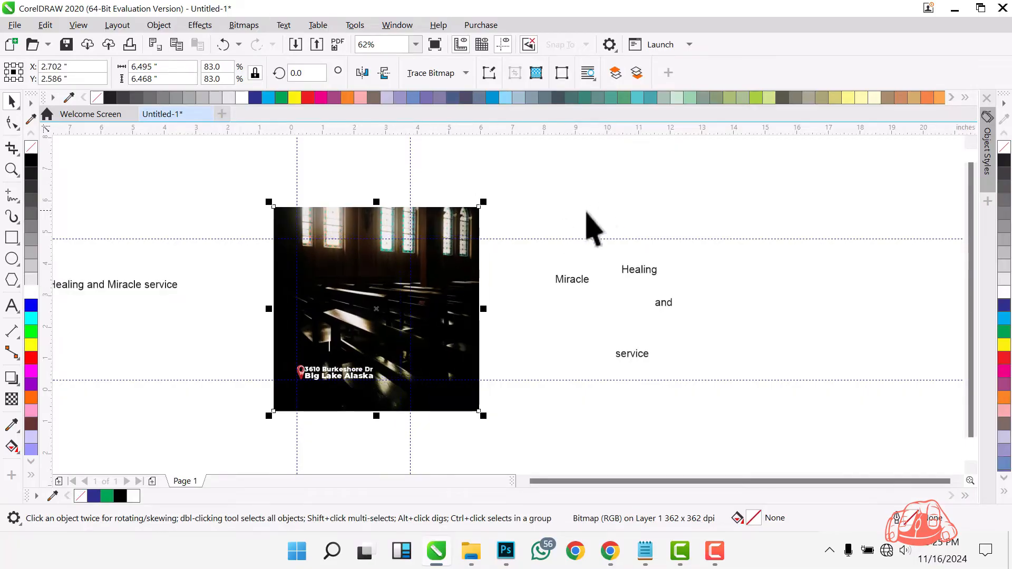
- Give the church interior photo a uniform transparency of 5 with the Overlay merge mode
left_click(11, 399)
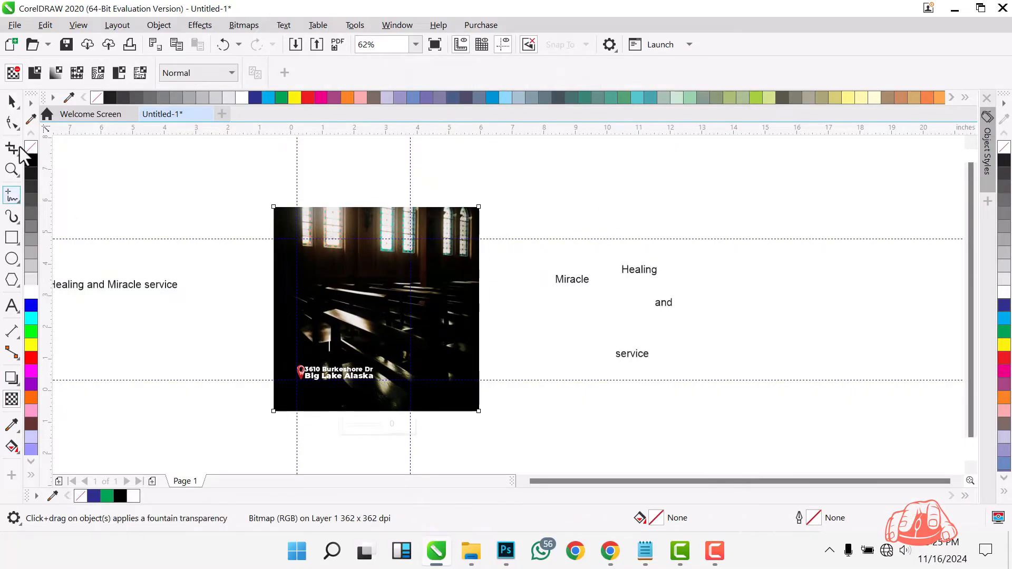
left_click(36, 74)
left_click(211, 79)
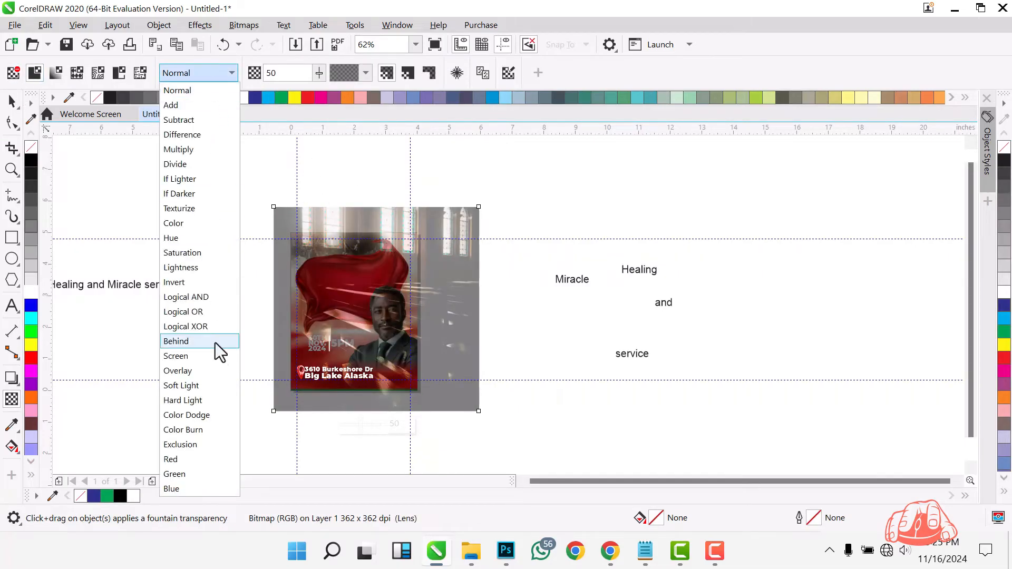
left_click(215, 374)
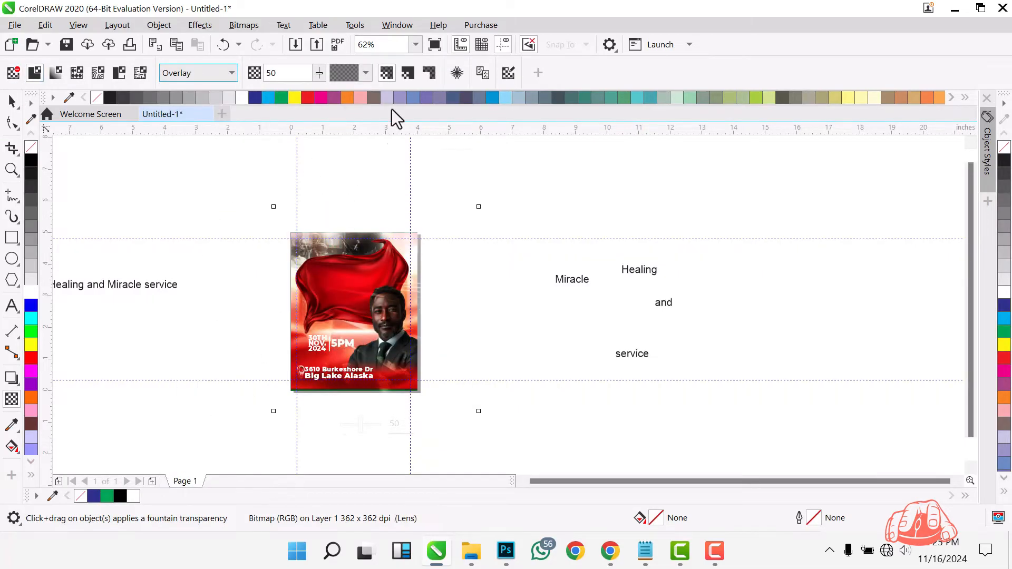
left_click(365, 74)
left_click(350, 96)
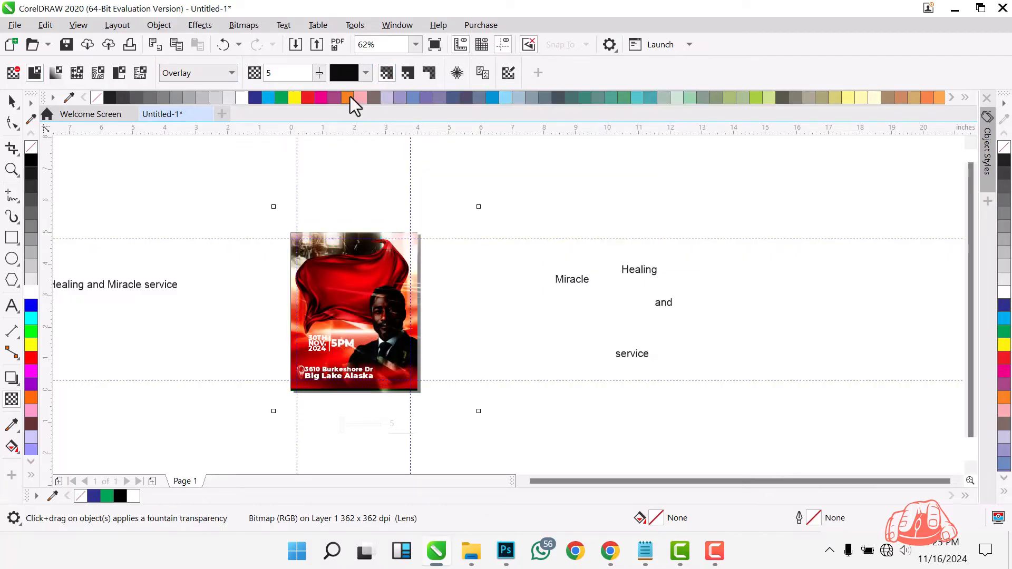
- Cut the church interior photo and paste it inside the flyer's PowerClip frame, behind the man
left_click(13, 104)
scroll(422, 320, "up", 1)
key("ctrl+x")
left_click(284, 277, "ctrl")
key("ctrl+v")
scroll(505, 279, "down", 1)
left_click_drag(587, 439, 239, 248)
scroll(405, 240, "up", 1)
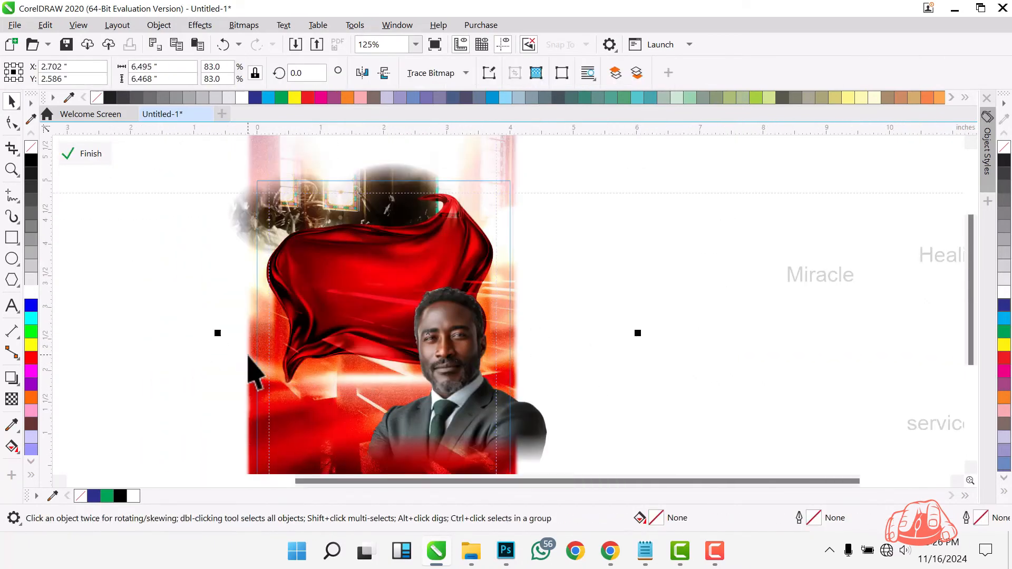
- Finish editing the flyer's PowerClip contents and return to the full page layout
left_click(231, 334, "ctrl")
scroll(392, 160, "down", 1)
scroll(367, 282, "up", 1)
left_click_drag(238, 216, 405, 310)
left_click_drag(370, 280, 620, 253)
left_click(369, 289)
left_click(609, 241)
scroll(522, 261, "down", 1)
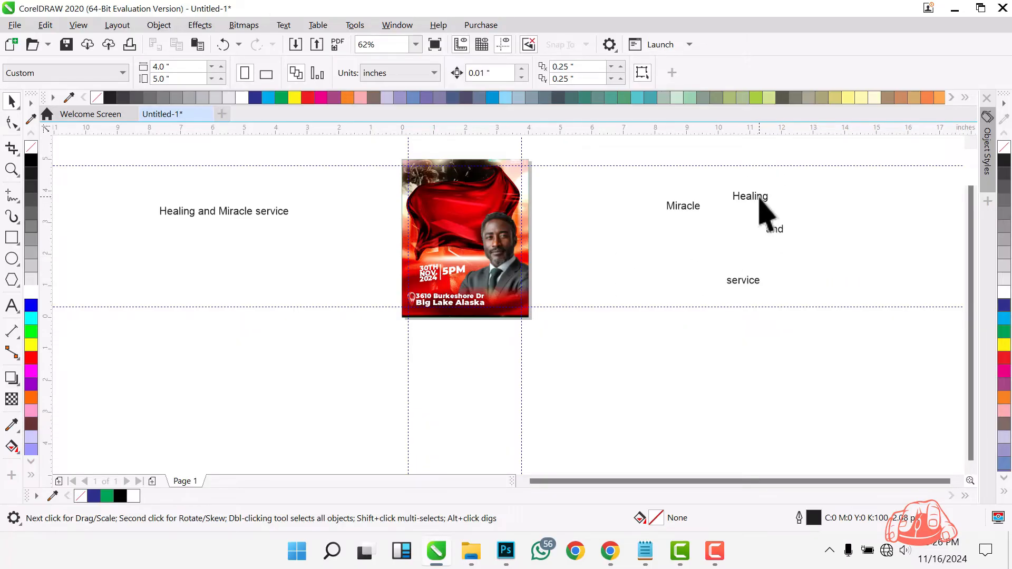
left_click(493, 237)
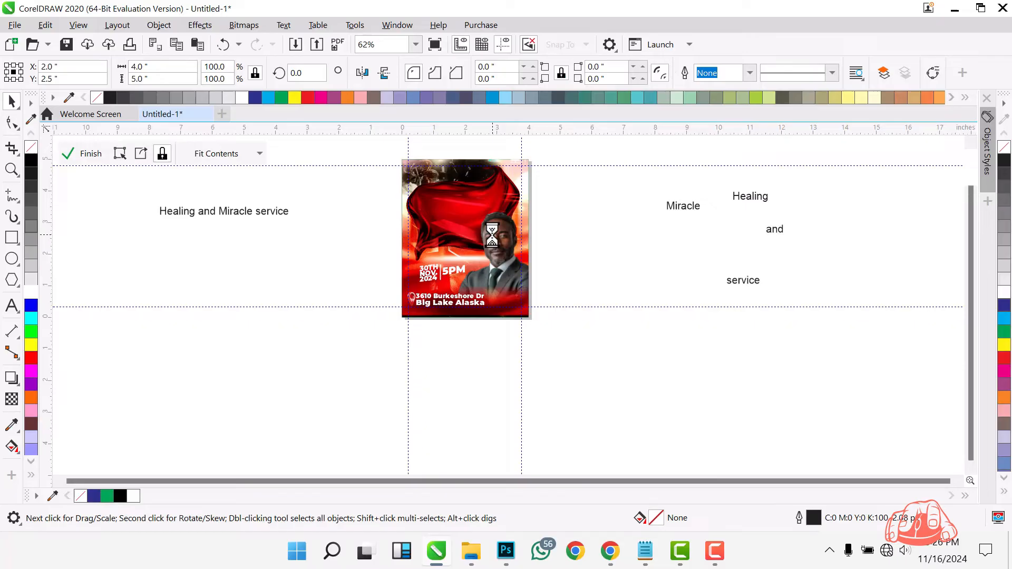
double_click(493, 237)
left_click(80, 154)
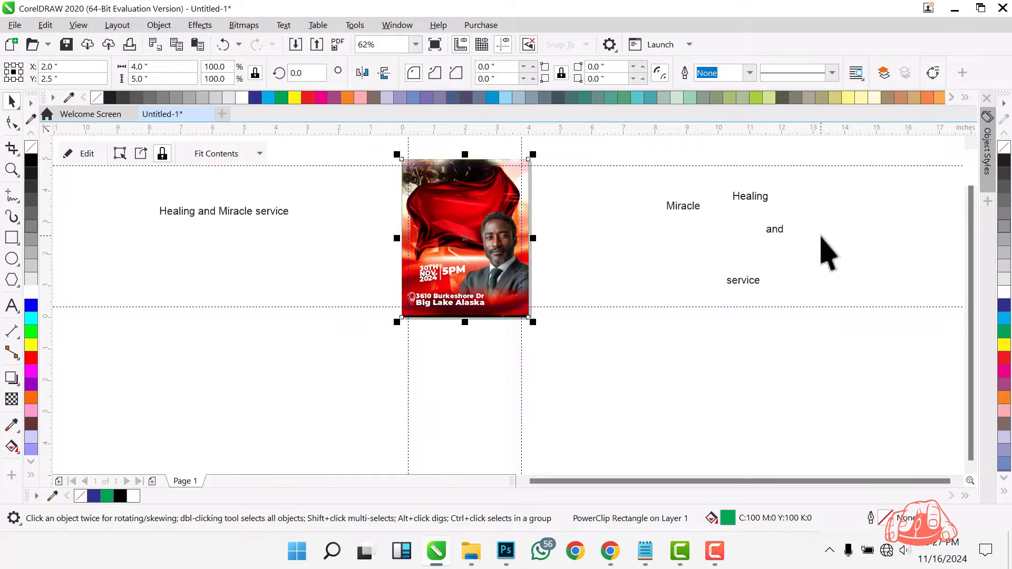
- Enlarge the word "Healing" to about 64 pt, set it apart from the other title words, and place "service" near "and"
scroll(526, 217, "down", 2)
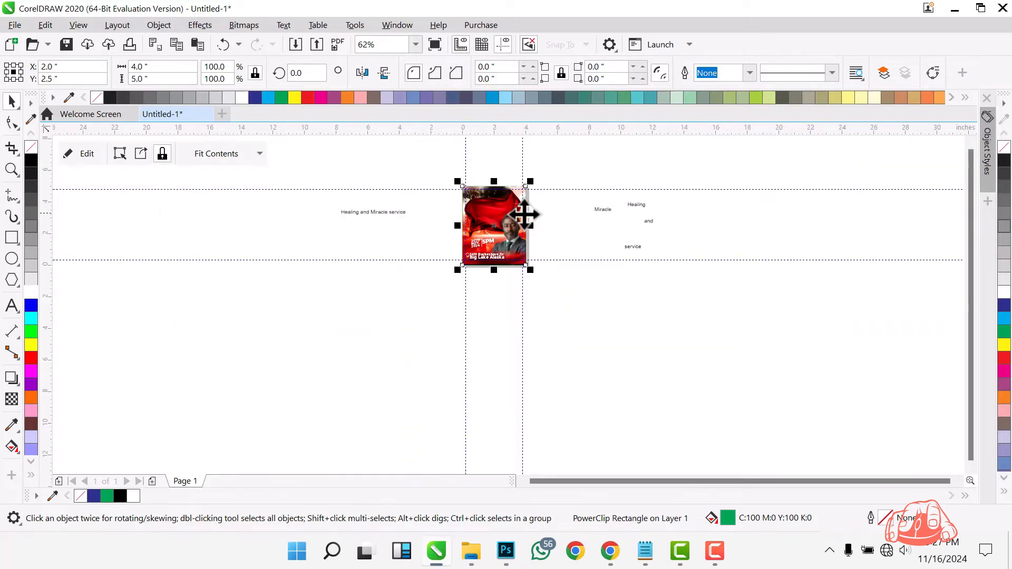
left_click(660, 209)
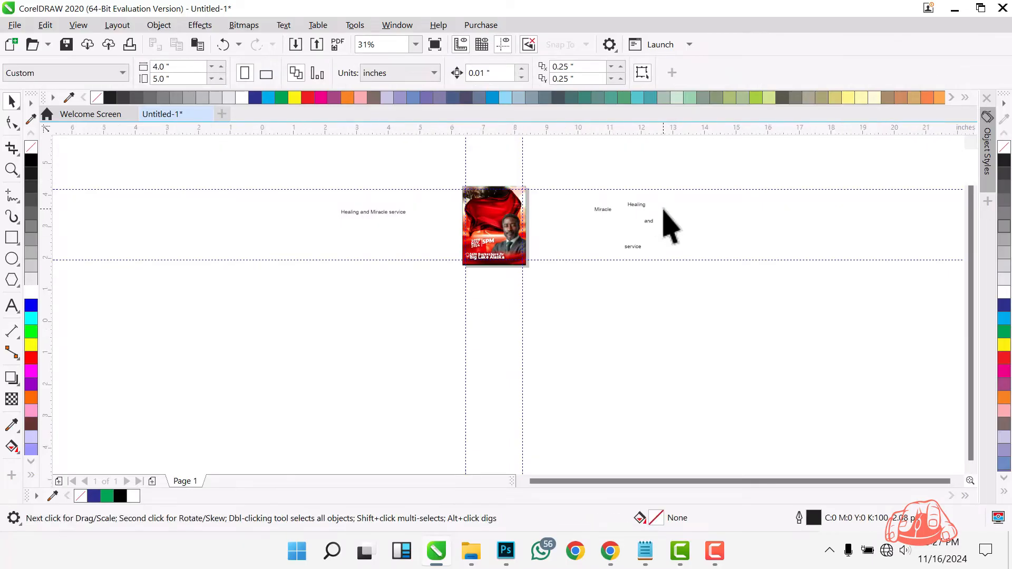
scroll(657, 214, "up", 6)
left_click(477, 176)
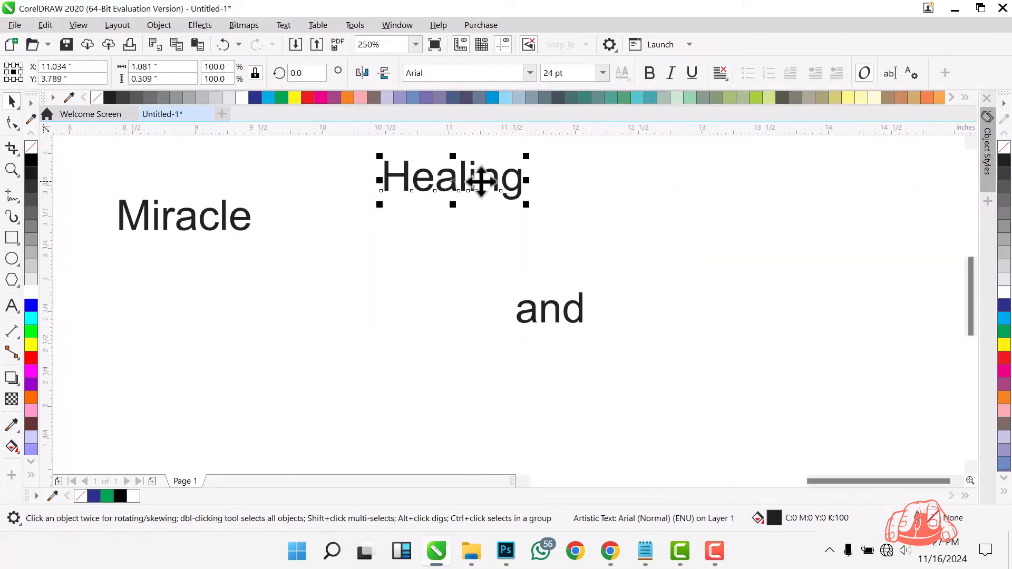
scroll(477, 177, "down", 2)
left_click_drag(506, 196, 583, 244)
mouse_move(550, 192)
left_mouse_down()
mouse_move(699, 245)
mouse_move(695, 230)
left_mouse_up()
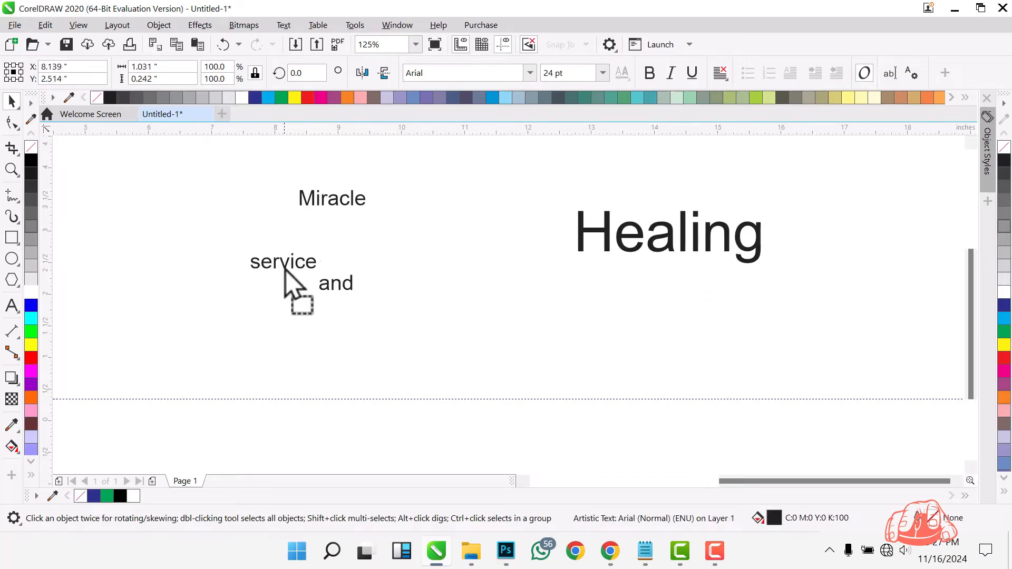
left_click_drag(285, 271, 283, 271)
- Set the font of the word "Healing" to AtkinsCd Bold
left_click(720, 230)
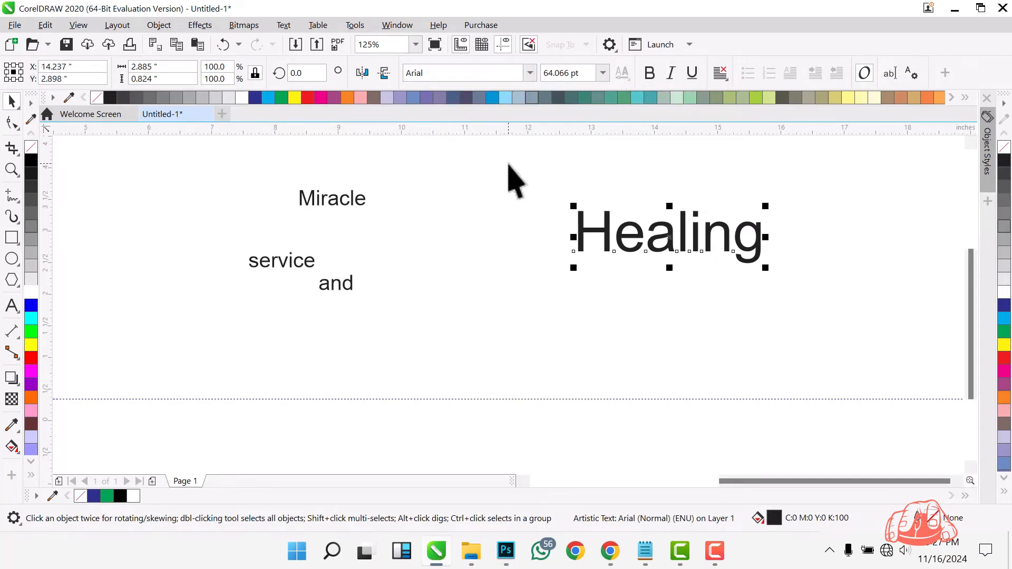
left_click(530, 73)
scroll(507, 264, "down", 8)
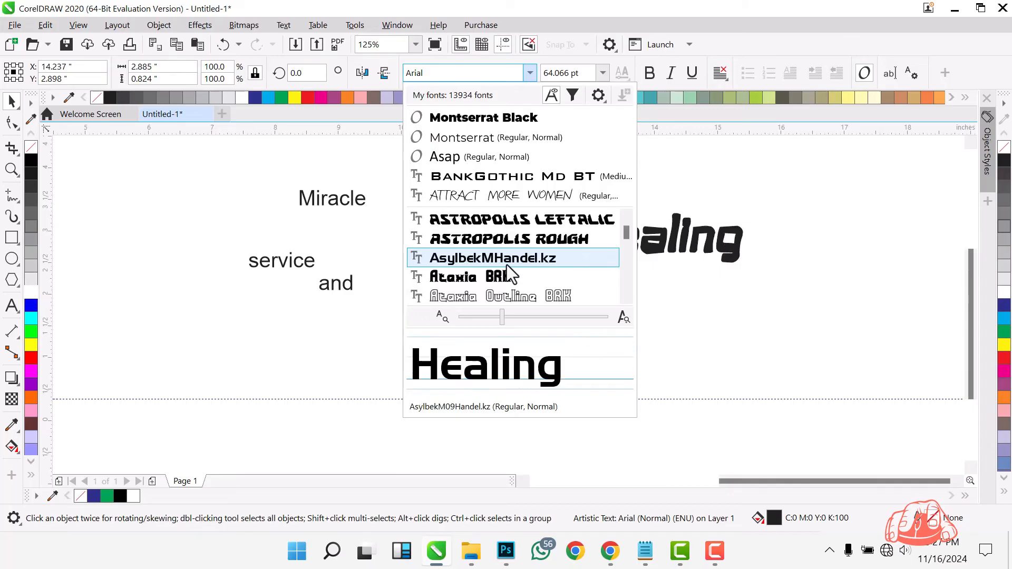
mouse_move(507, 265)
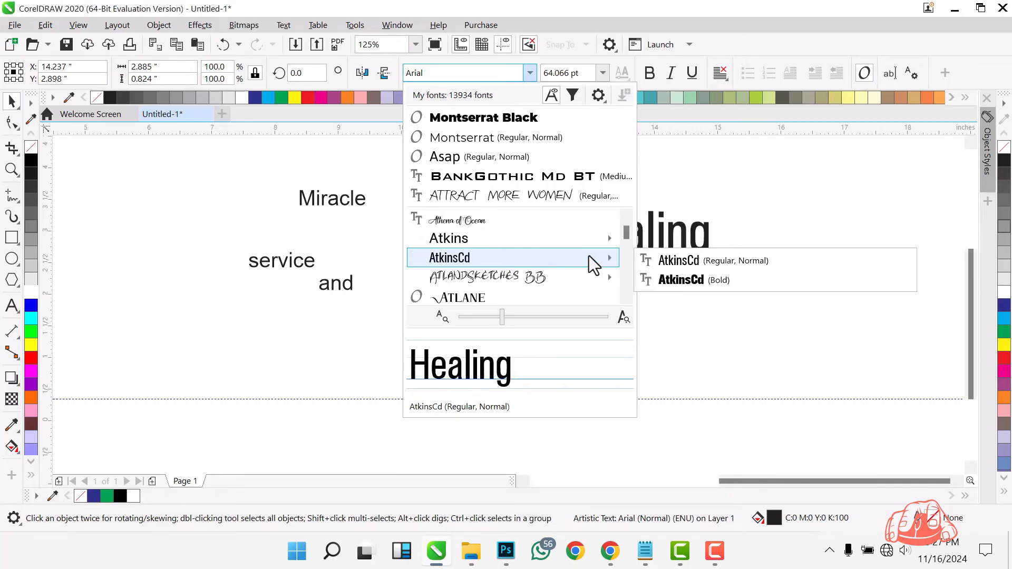
left_click(732, 272)
left_click(583, 190)
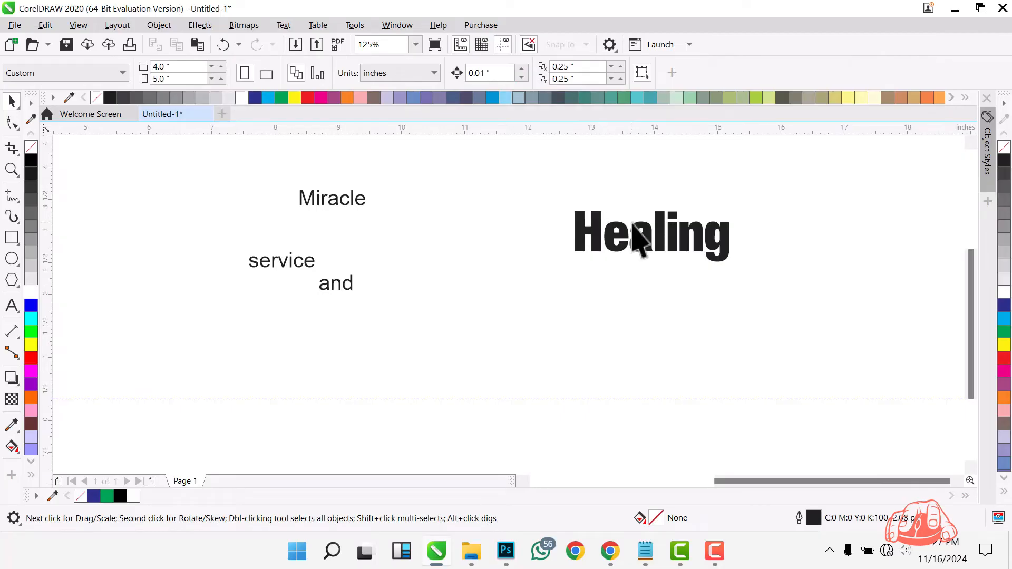
- Browse the font list, set the word "Healing" to Babalu, and move it closer to the other title words
left_click(688, 232)
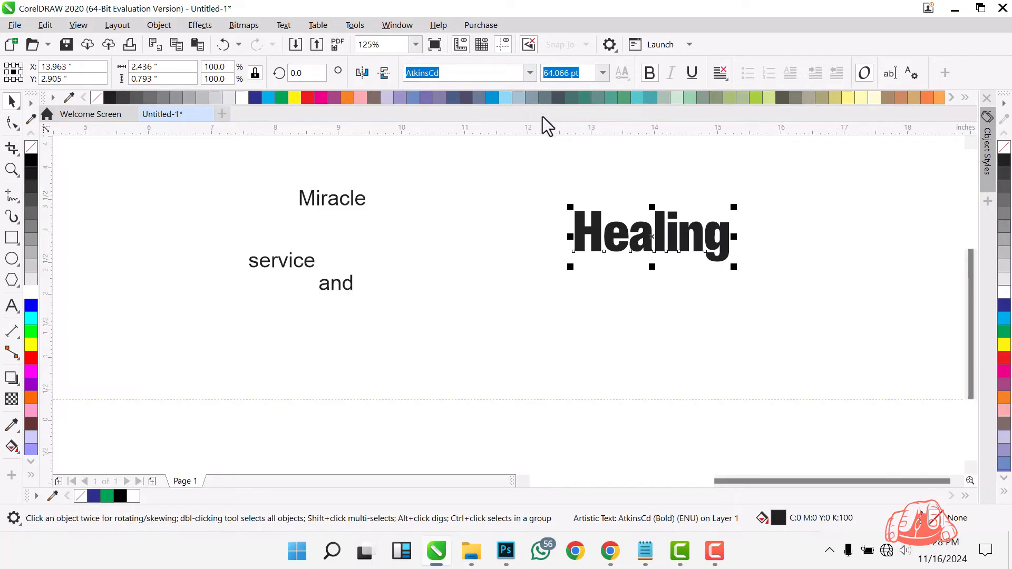
left_click(528, 78)
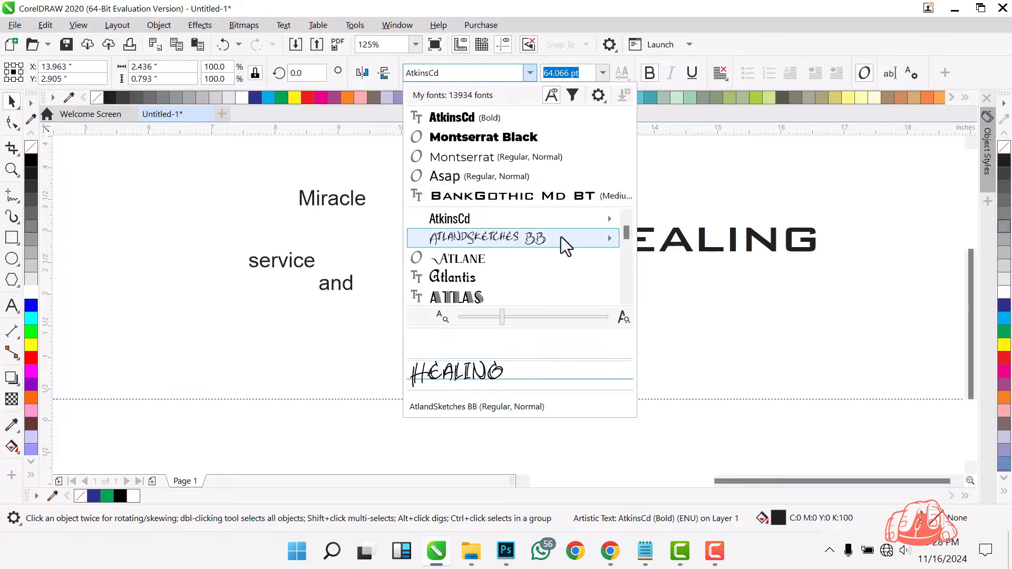
mouse_move(560, 243)
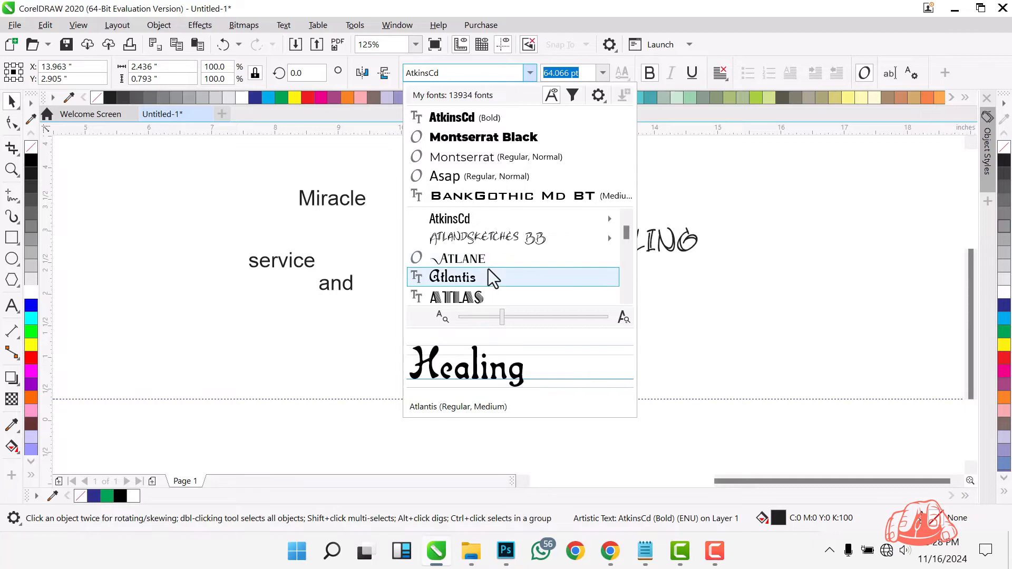
scroll(488, 270, "down", 1)
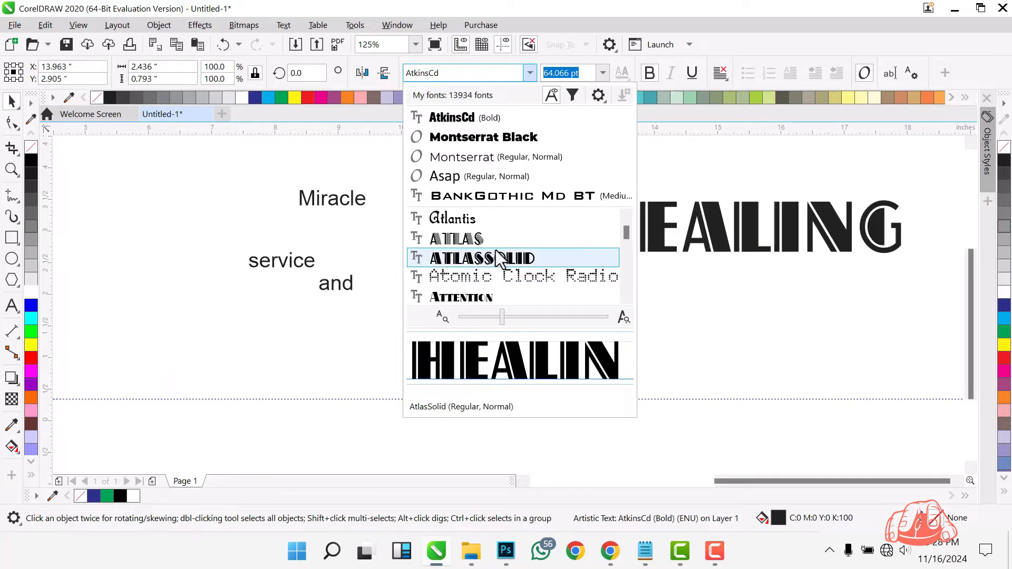
scroll(499, 258, "up", 1)
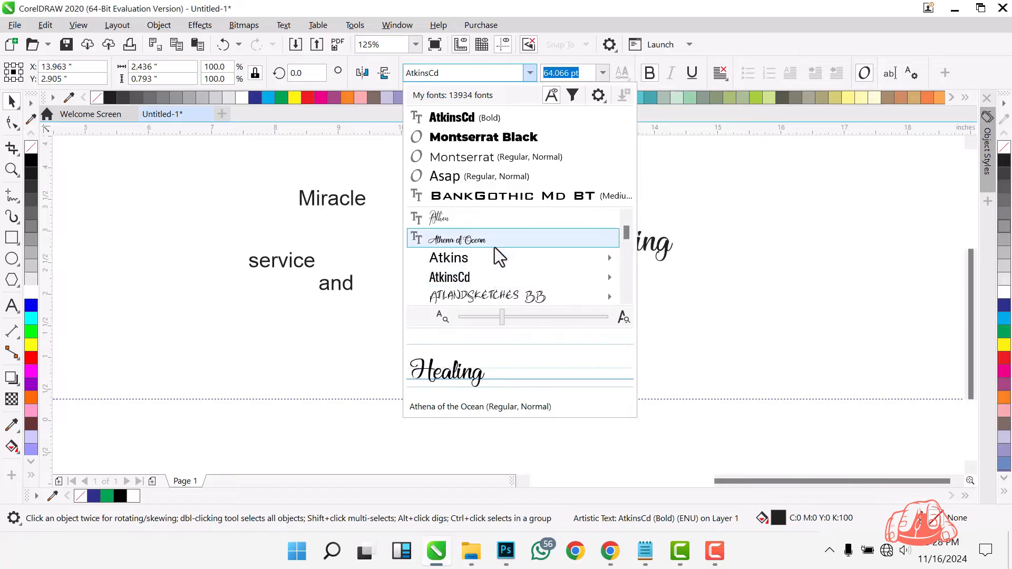
mouse_move(493, 255)
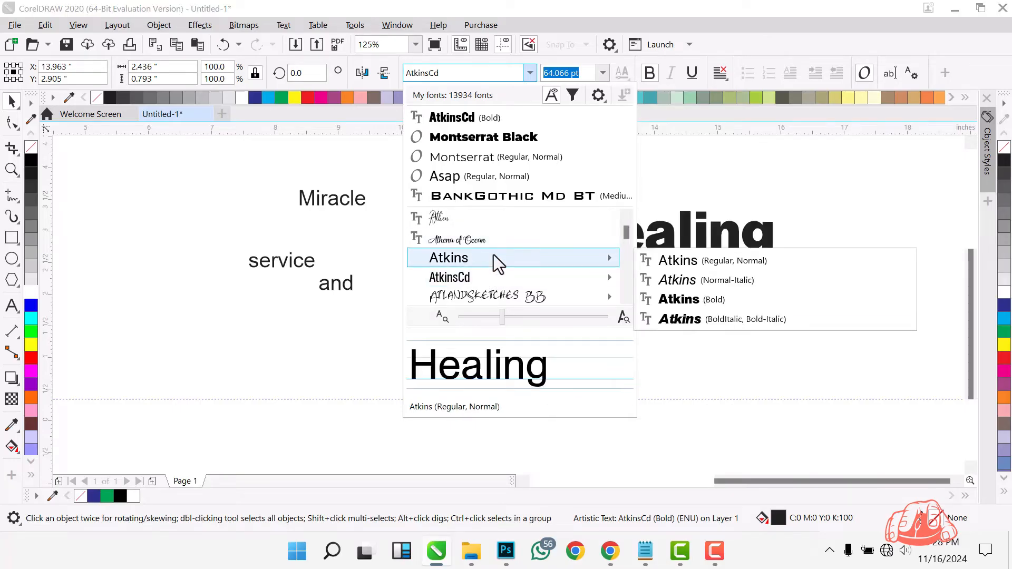
scroll(502, 255, "down", 2)
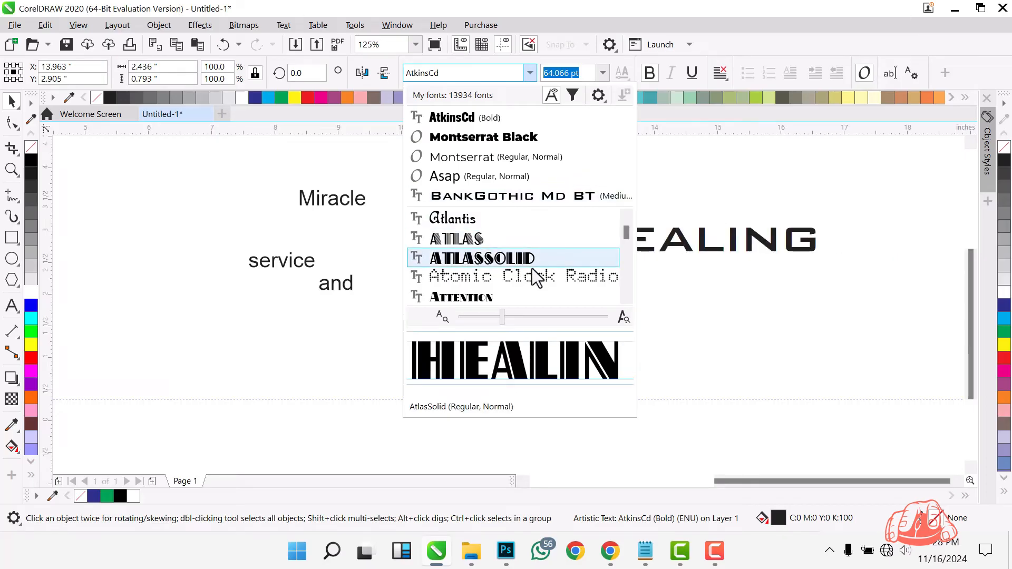
scroll(517, 238, "down", 2)
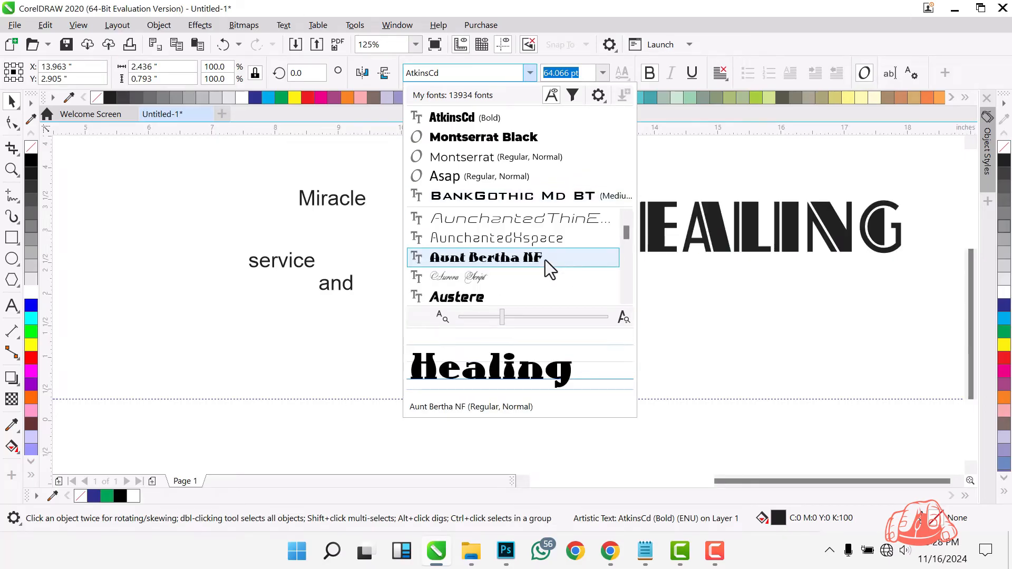
scroll(504, 267, "down", 4)
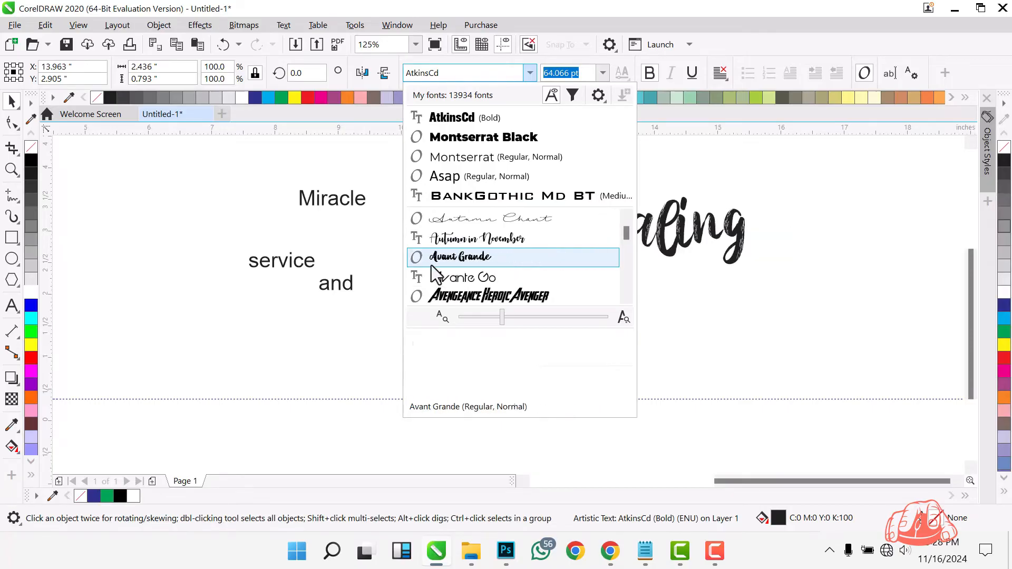
scroll(476, 258, "down", 6)
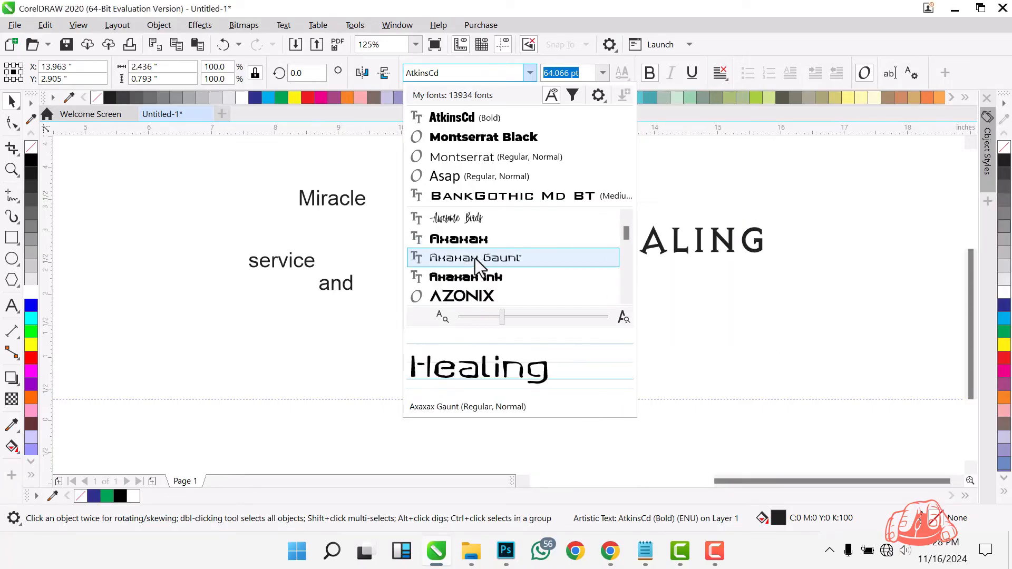
left_click(471, 235)
left_click_drag(686, 221, 587, 222)
- Place the word "Miracle" directly beneath "Healing" and set it in AtkinsCd Bold at about 59 pt
left_click(348, 199)
left_click_drag(370, 209, 623, 307)
left_click(531, 74)
left_click(459, 103)
scroll(557, 245, "up", 2)
left_click_drag(522, 326, 510, 323)
scroll(406, 319, "down", 2)
left_click(443, 291)
mouse_move(360, 260)
left_mouse_down()
mouse_move(342, 257)
mouse_move(350, 255)
left_mouse_up()
scroll(469, 315, "up", 2)
- Change the case of the word "Miracle" to all uppercase
double_click(490, 330)
key("ctrl+a")
key("shift+F3")
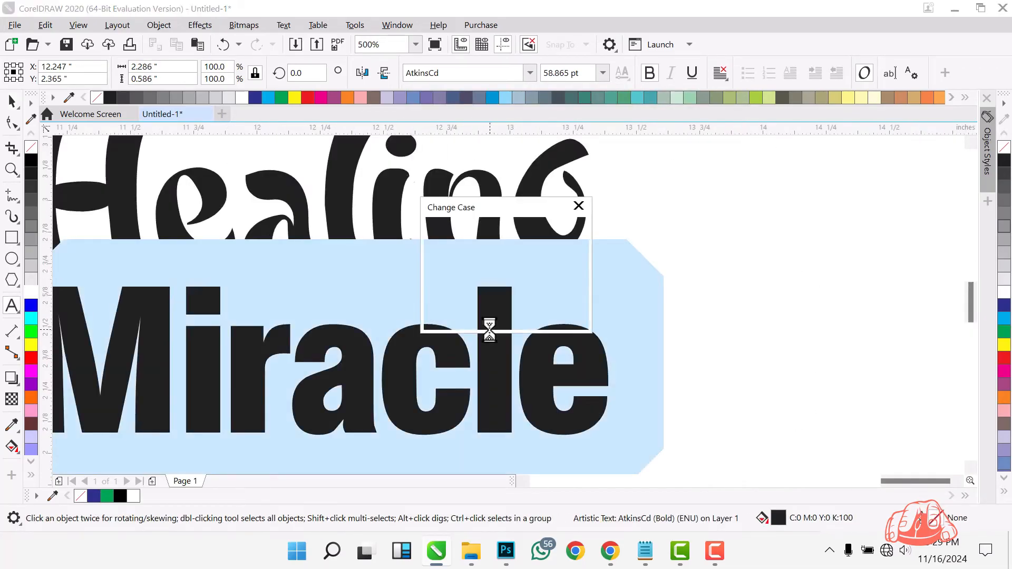
left_click(490, 330)
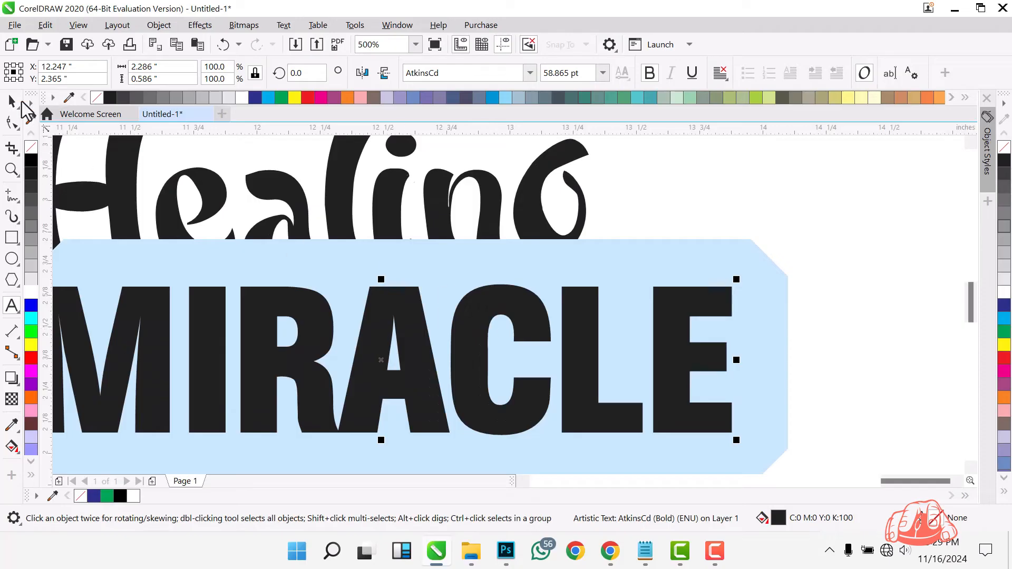
left_click(13, 105)
scroll(730, 325, "down", 2)
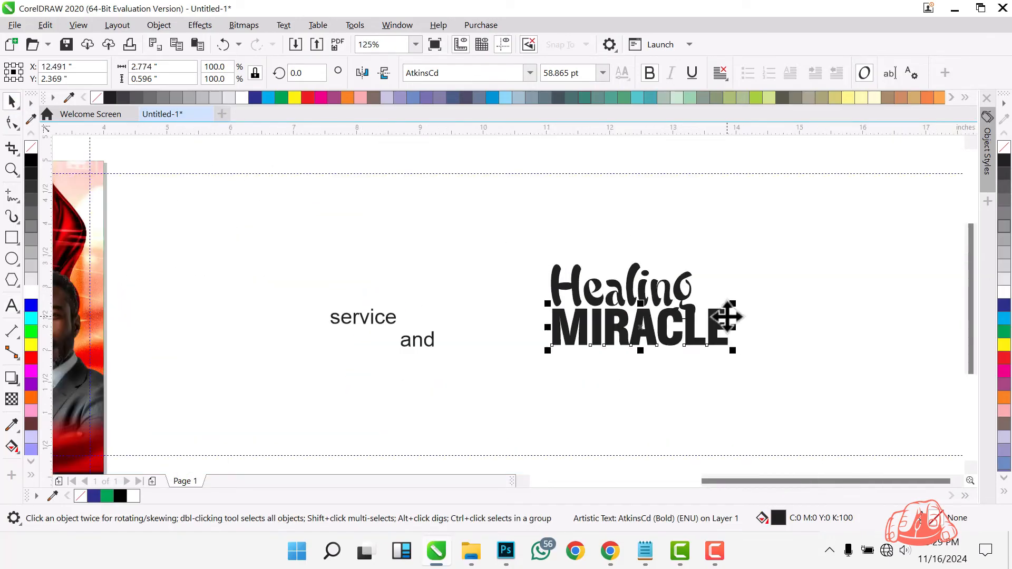
- Shrink "MIRACLE" slightly and enlarge "Healing" to about 70 pt so the two stacked words have similar widths
left_click_drag(732, 304, 722, 307)
left_click(679, 277)
left_click_drag(700, 259, 708, 255)
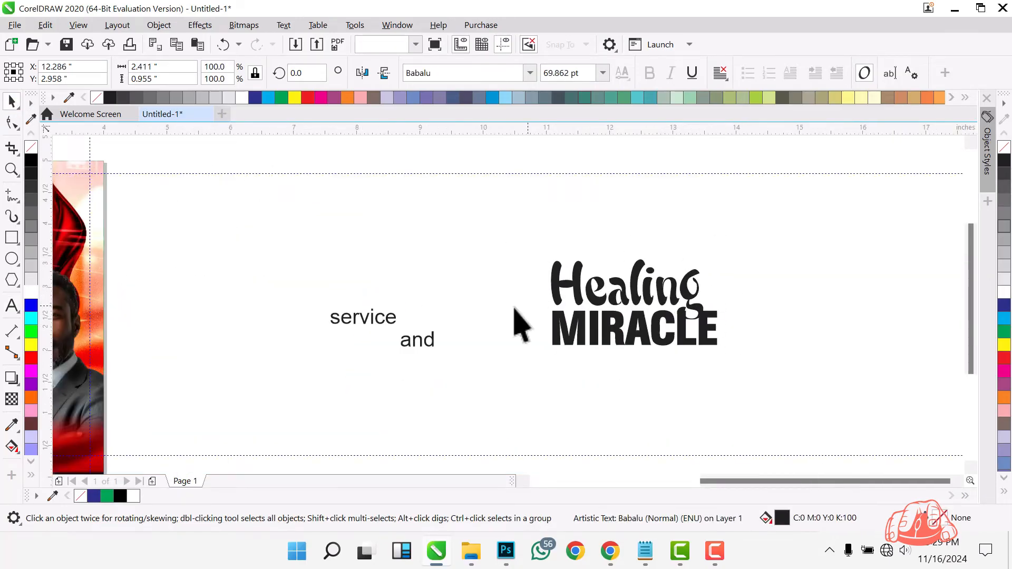
- Replace the word "and" with an ampersand "&"
double_click(415, 346)
key("ctrl+a")
type("*^*%&*()")
left_click_drag(482, 338, 331, 343)
type("&")
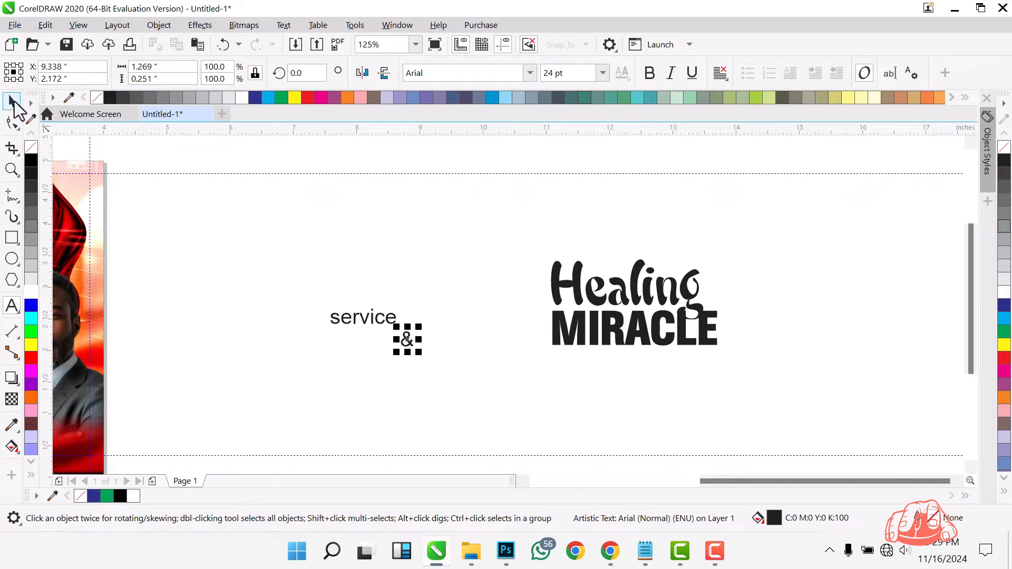
- Give the "&" a decorative script font, resize it, and place it near the end of the word "Healing"
left_click(10, 102)
left_click(530, 73)
scroll(496, 277, "down", 2)
left_click(497, 277)
left_click_drag(407, 339, 712, 295)
left_click_drag(722, 284, 743, 260)
scroll(733, 283, "up", 2)
left_click_drag(733, 251, 713, 263)
left_click(530, 73)
left_click(456, 196)
left_click_drag(789, 225, 690, 317)
left_click_drag(632, 352, 640, 336)
- Draw a small circle with the Ellipse tool and position it with the ampersand near the end of "Healing"
key("F7")
left_click_drag(671, 266, 744, 338)
key("space")
mouse_move(645, 351)
left_mouse_down()
mouse_move(743, 314)
mouse_move(717, 325)
left_mouse_up()
- Try trimming the circle and the ampersand against each other
left_click(673, 292, "shift")
left_click(461, 73)
left_click_drag(725, 282, 845, 199)
key("ctrl+z")
left_click_drag(764, 334, 840, 253)
key("ctrl+z")
key("ctrl+z")
- Fill the circle black and the ampersand white, and group the two as a badge at the end of "Healing"
left_click_drag(720, 307, 658, 340)
left_click(31, 160)
left_click(695, 373)
left_click(694, 371)
left_click(31, 292)
left_click_drag(738, 277, 597, 380)
key("ctrl+g")
left_click(664, 284)
scroll(663, 284, "down", 1)
left_click(345, 317)
left_click(307, 295)
scroll(356, 264, "down", 1)
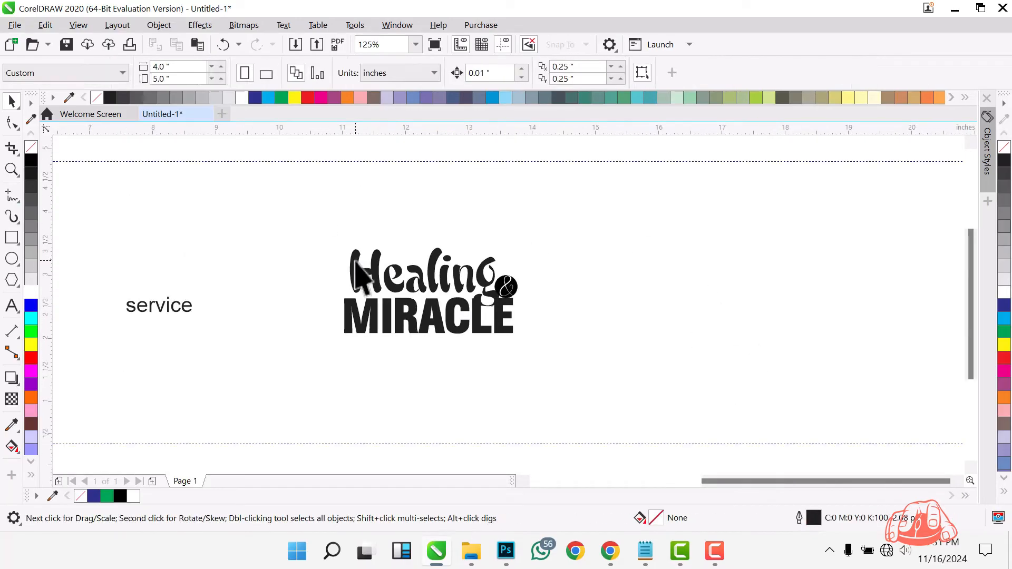
- Move the word "service" beneath "MIRACLE" and set its font to Square721 BT Bold
left_click_drag(158, 304, 378, 344)
left_click(454, 72)
type("Square721 BT")
key("Return")
left_click(530, 73)
left_click(522, 222)
- Retype the third title word as "SERVICE" and resize it to match the width of "MIRACLE" directly above
key("F8")
type("SERVICE")
key("ctrl+space")
left_click_drag(445, 356, 515, 346)
scroll(417, 345, "up", 1)
left_click_drag(606, 344, 616, 349)
scroll(570, 276, "down", 1)
left_click(570, 275)
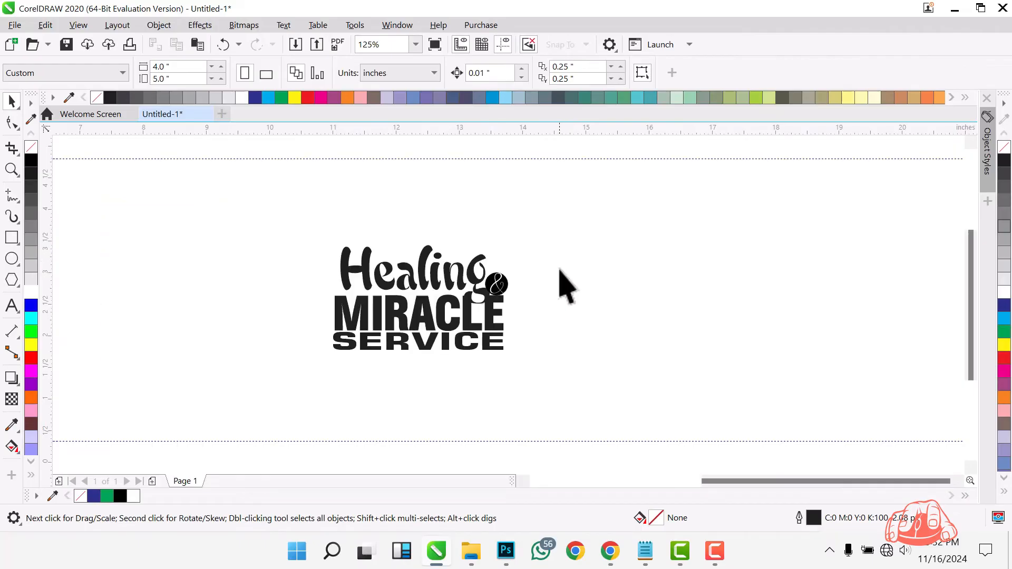
- Select the whole stacked title with its ampersand badge and scale it up to about 247%
scroll(480, 271, "down", 3)
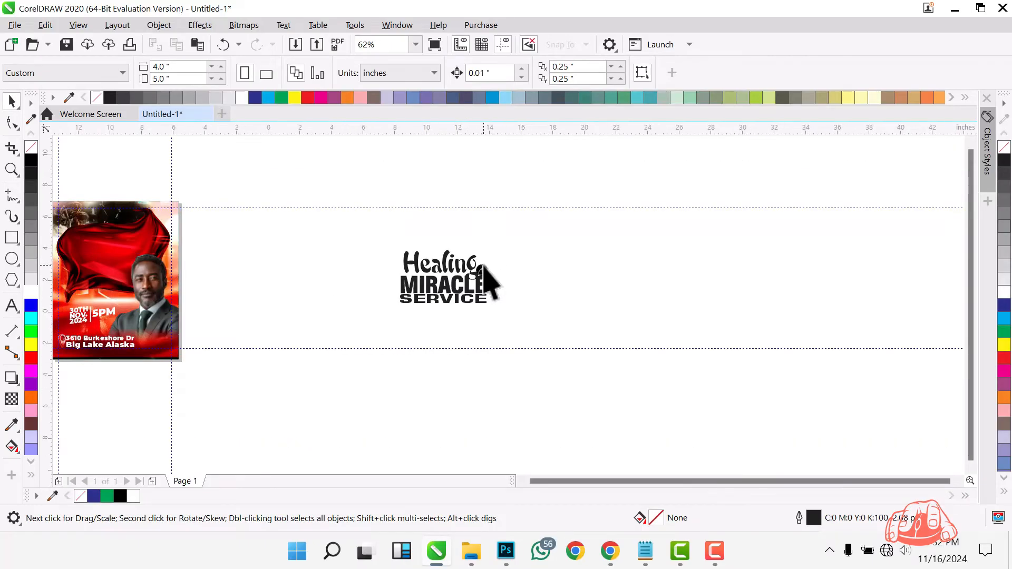
left_click_drag(390, 228, 518, 350)
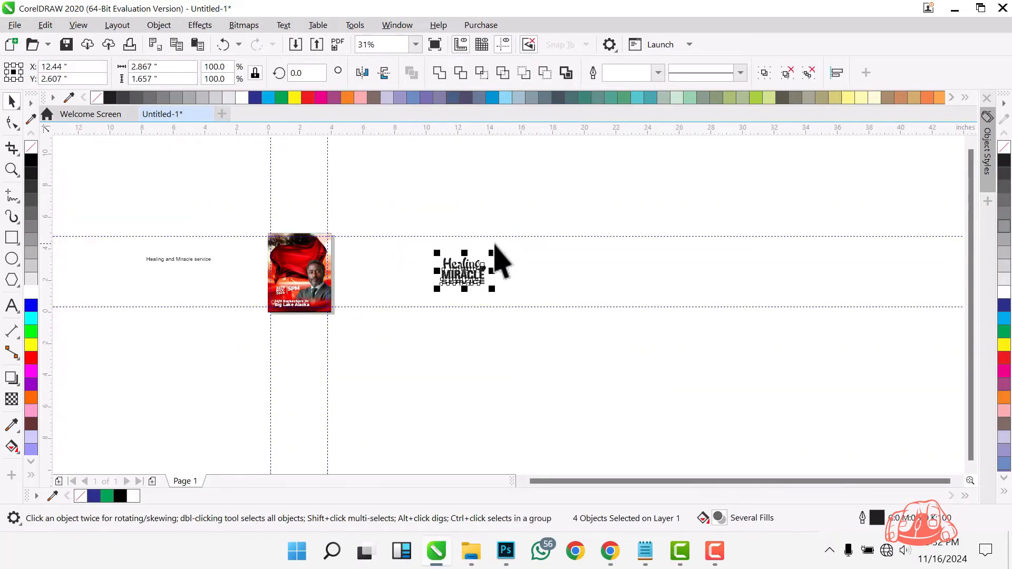
left_click_drag(490, 251, 528, 235)
left_click(475, 311)
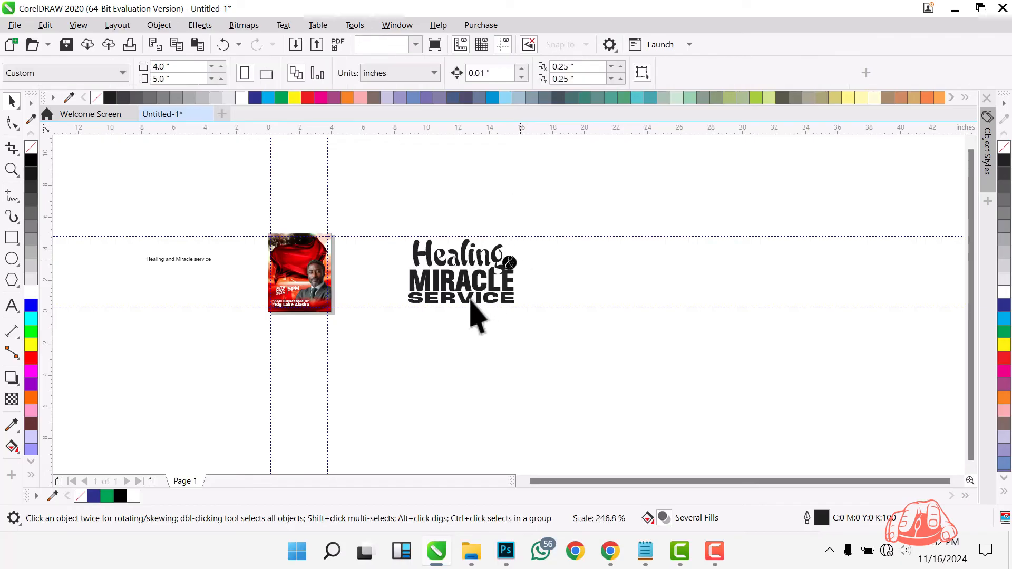
scroll(486, 259, "up", 3)
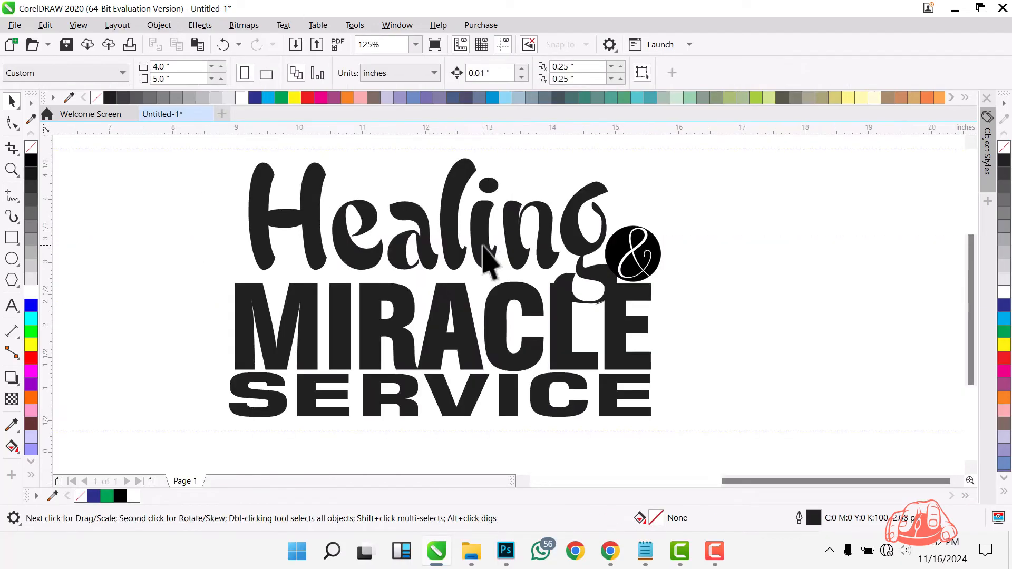
left_click(580, 237)
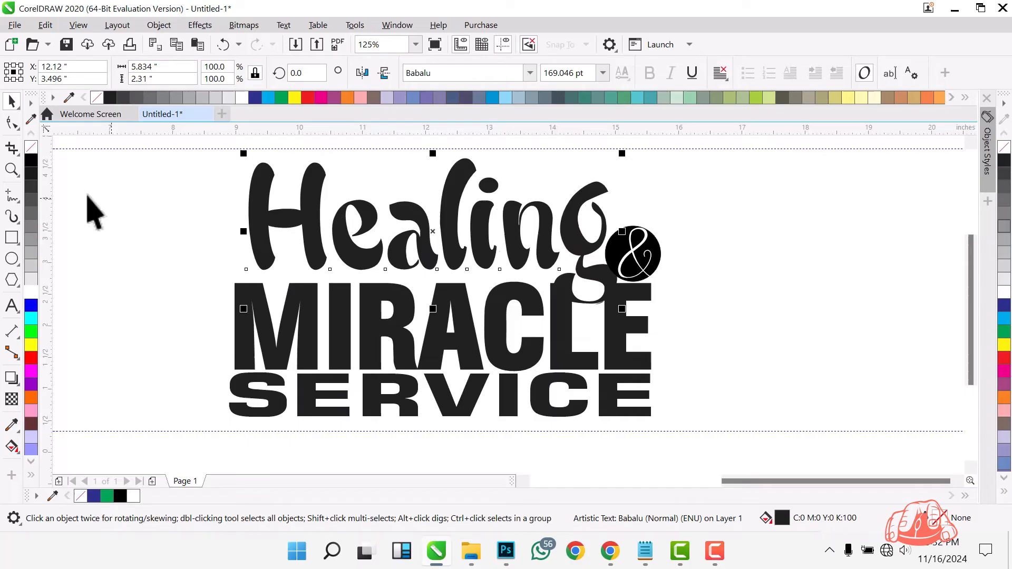
left_click(12, 123)
left_click(330, 269)
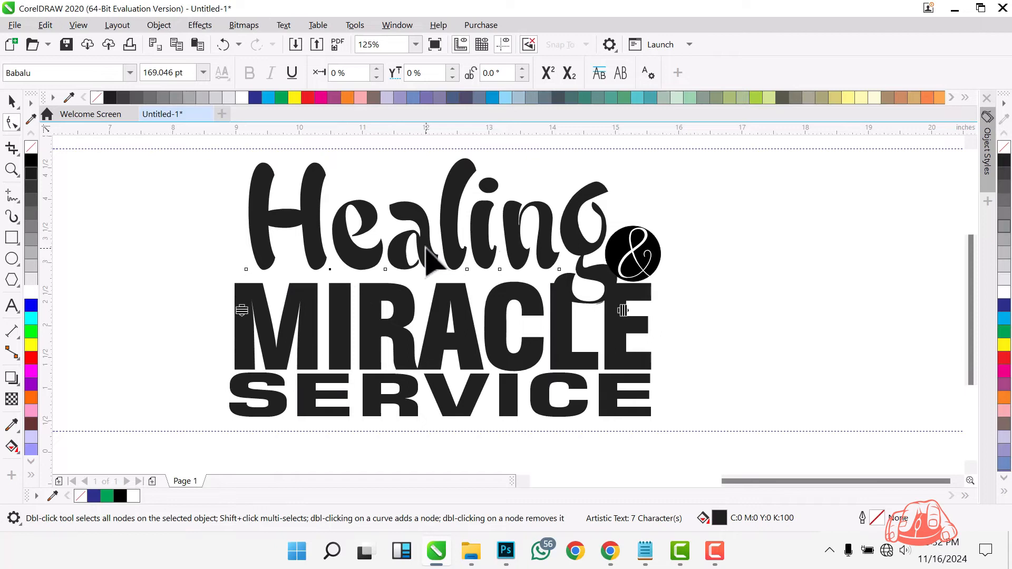
key("space")
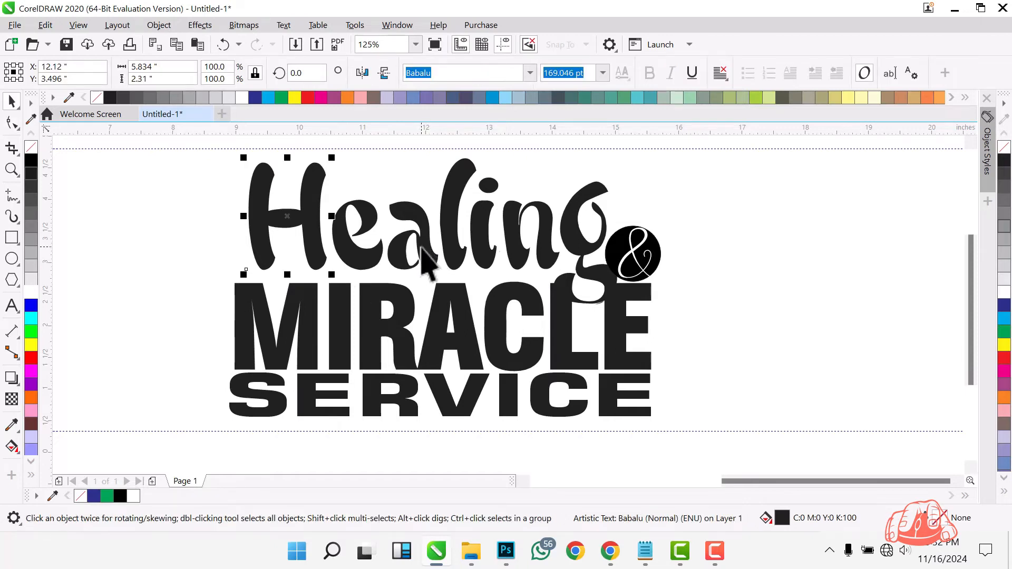
- Enlarge the word "Healing" to about 173 pt so its starting edge lines up with "MIRACLE"
scroll(505, 281, "down", 1)
left_click_drag(306, 203, 771, 310)
left_click_drag(380, 220, 361, 218)
scroll(375, 228, "up", 2)
scroll(354, 218, "down", 2)
left_click(539, 257)
scroll(539, 257, "up", 2)
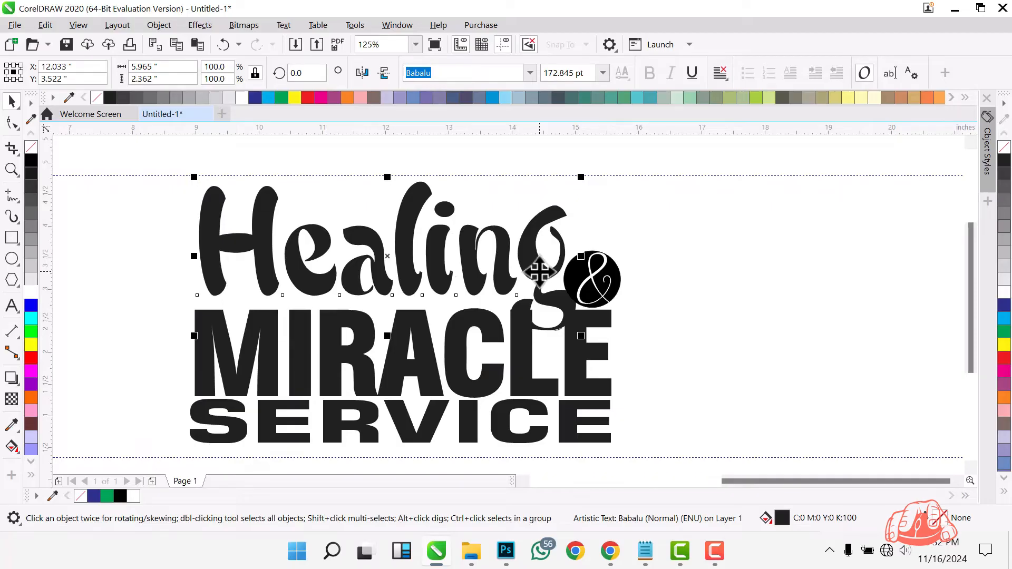
left_click(685, 290)
- Nudge the ampersand badge slightly right and up, and shift "SERVICE" slightly down from "MIRACLE"
left_click_drag(649, 224, 523, 323)
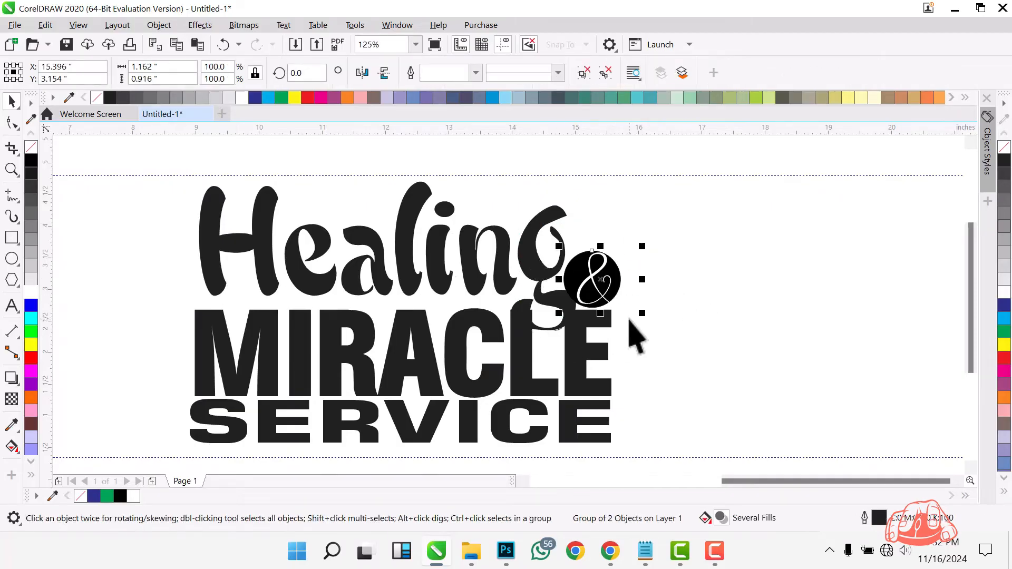
key("Right")
key("Up")
key("Up")
key("Down")
key("Right")
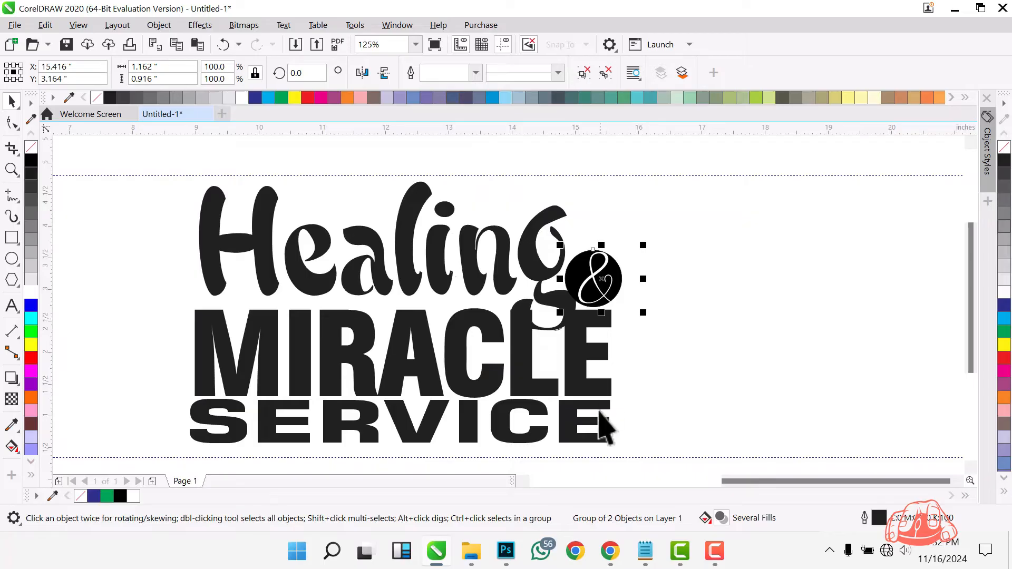
left_click_drag(476, 423, 479, 429)
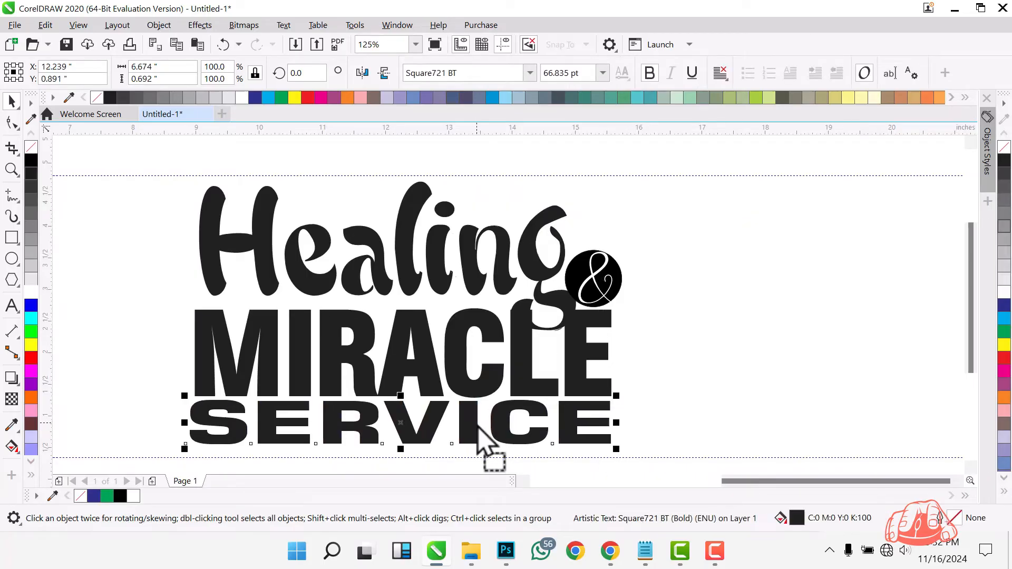
left_click(830, 285)
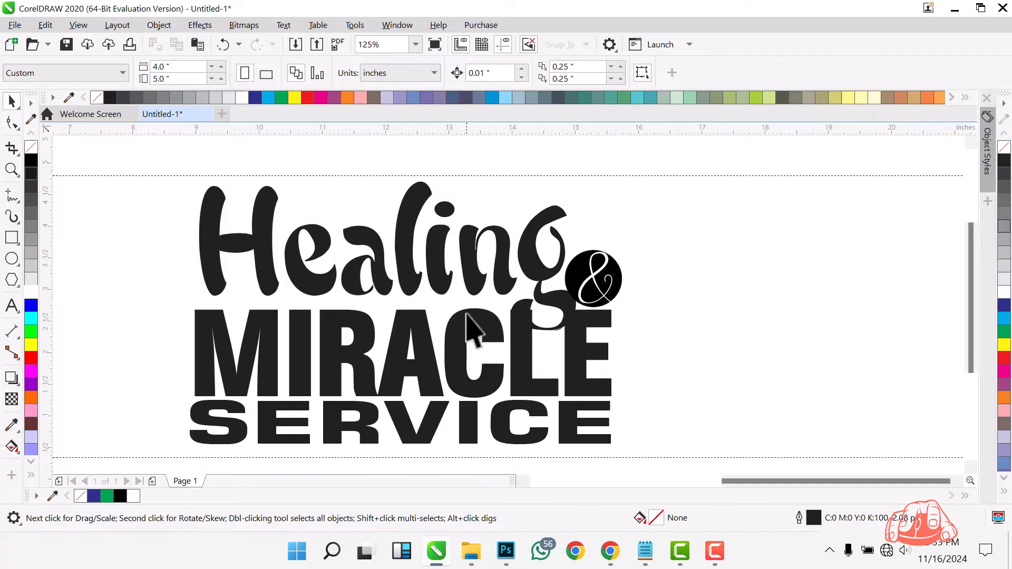
left_click_drag(520, 345, 543, 295)
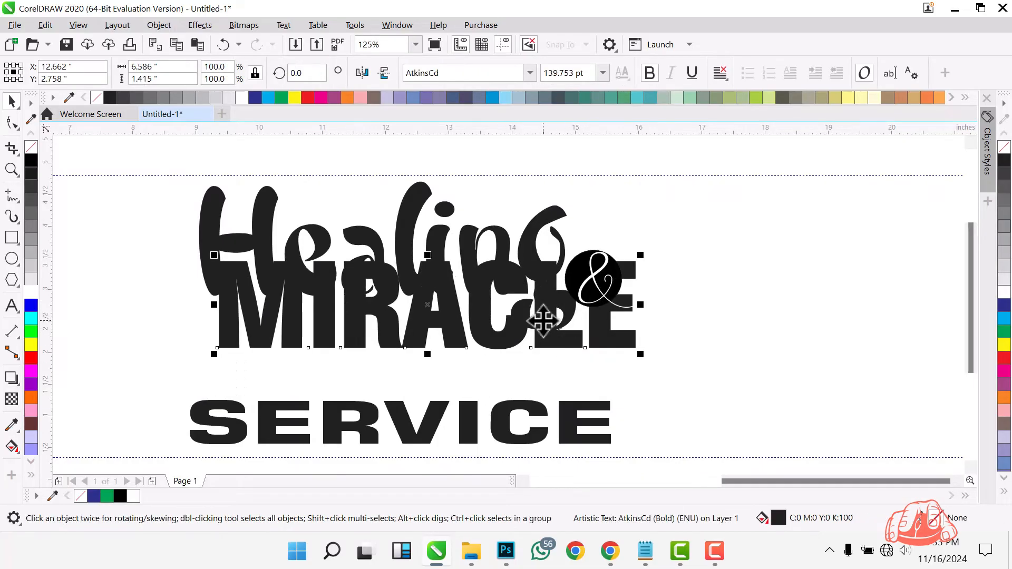
key("ctrl+z")
left_click(660, 335)
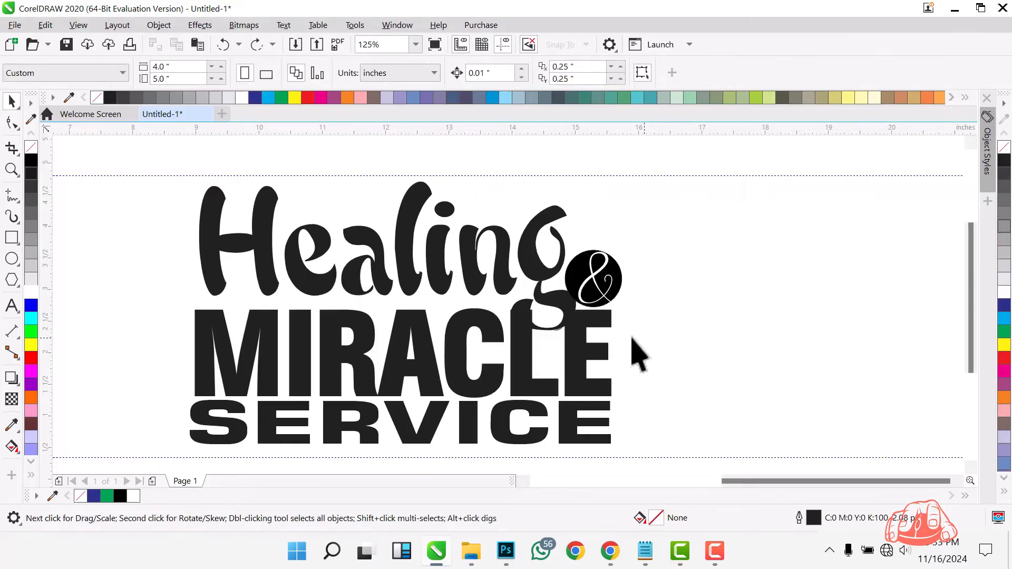
- Apply a one-step red outside contour with a 0.1-inch offset to the word "Healing"
left_click(526, 265)
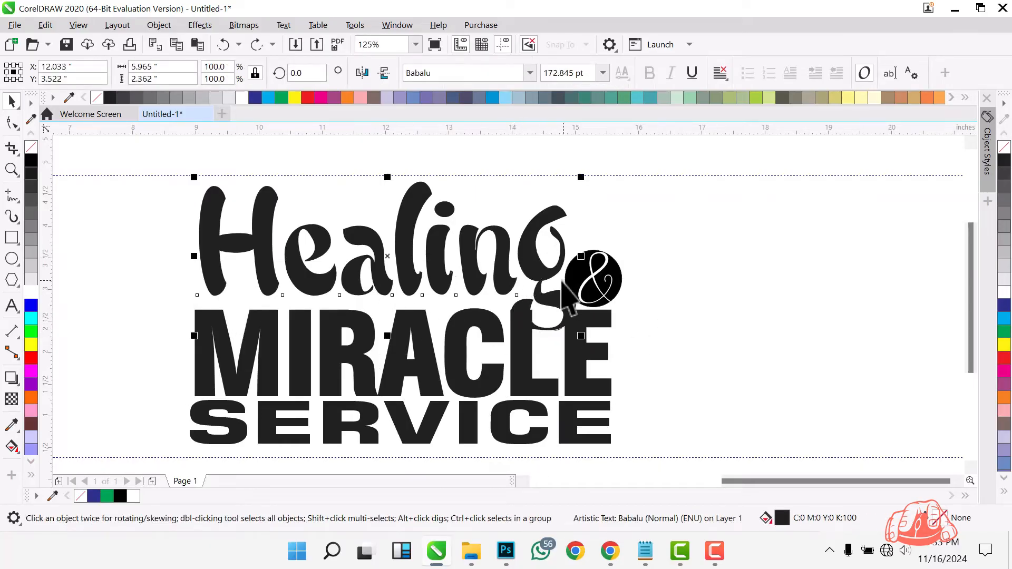
left_click(12, 377)
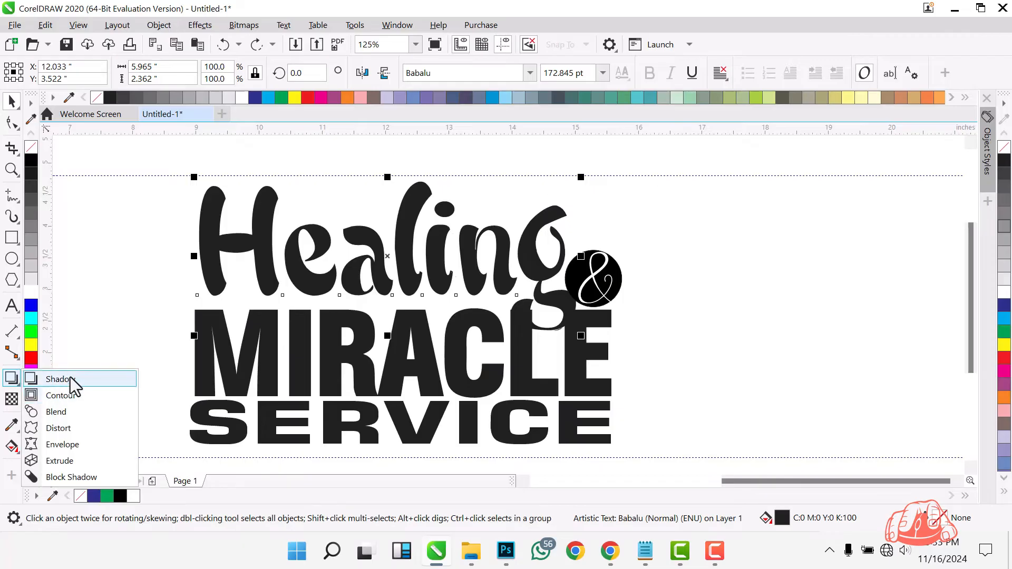
left_click(53, 398)
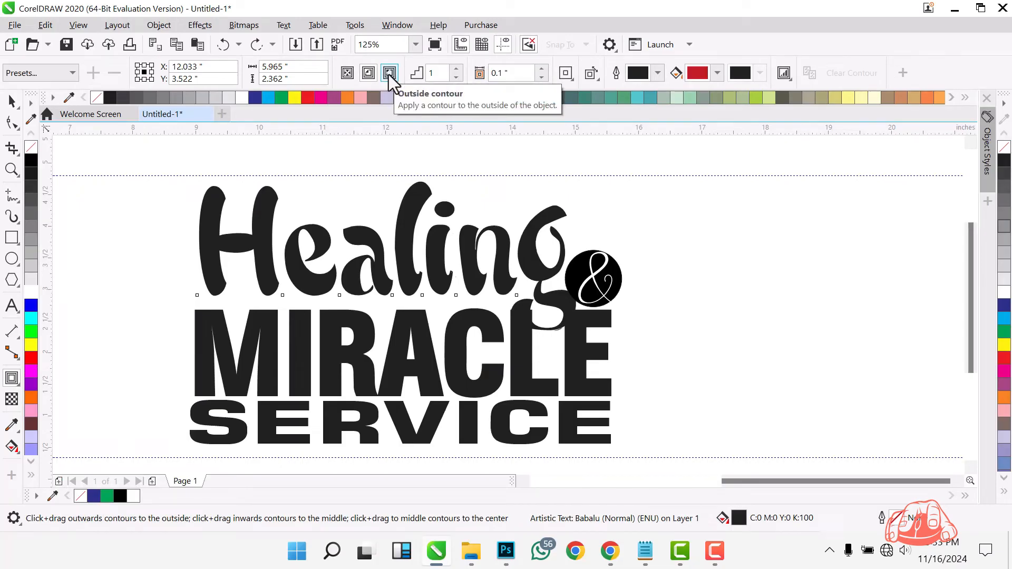
left_click(389, 73)
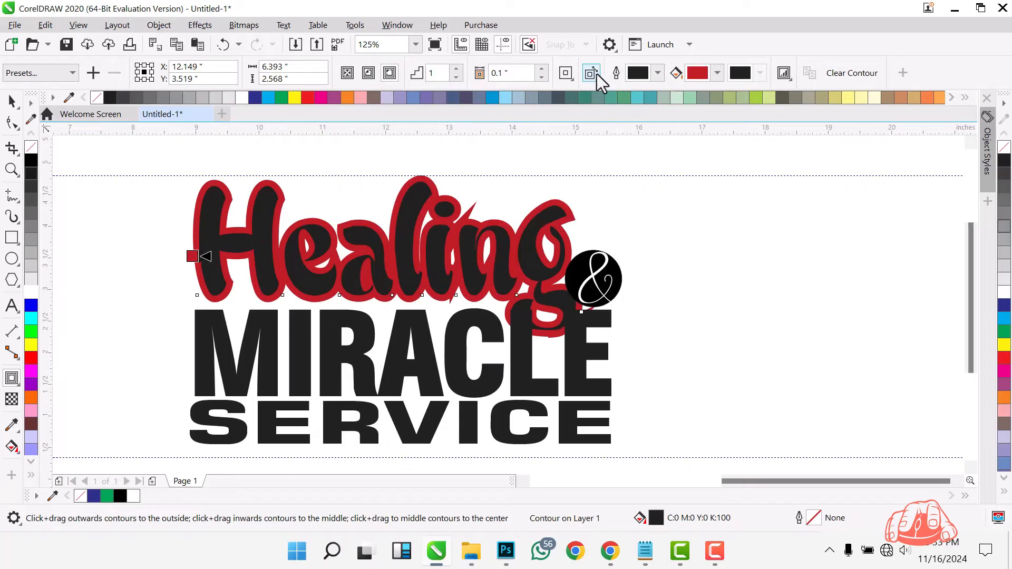
- Give the contour around "Healing" round corners and set its offset to 0.07 inch
left_click(571, 82)
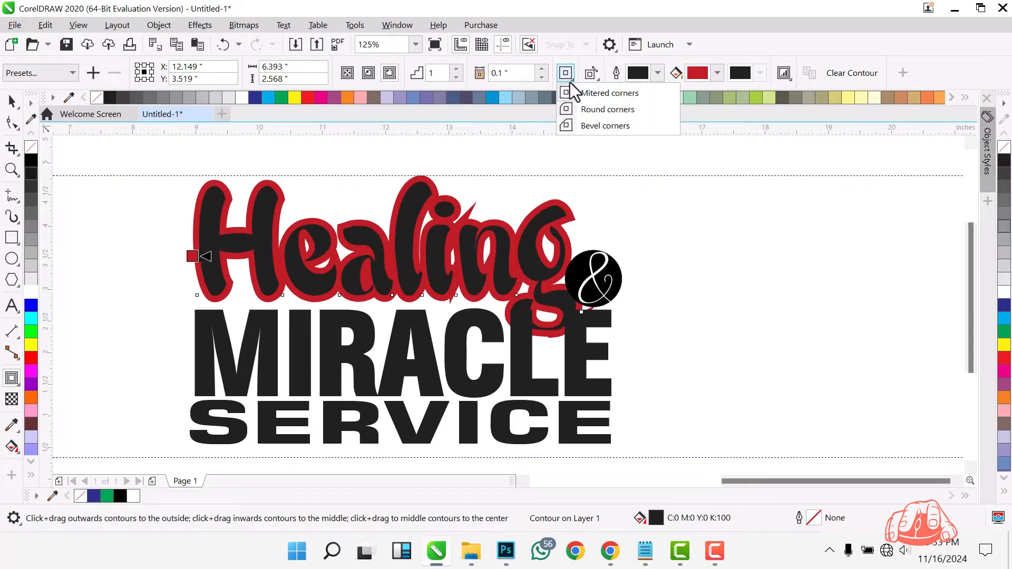
left_click(579, 110)
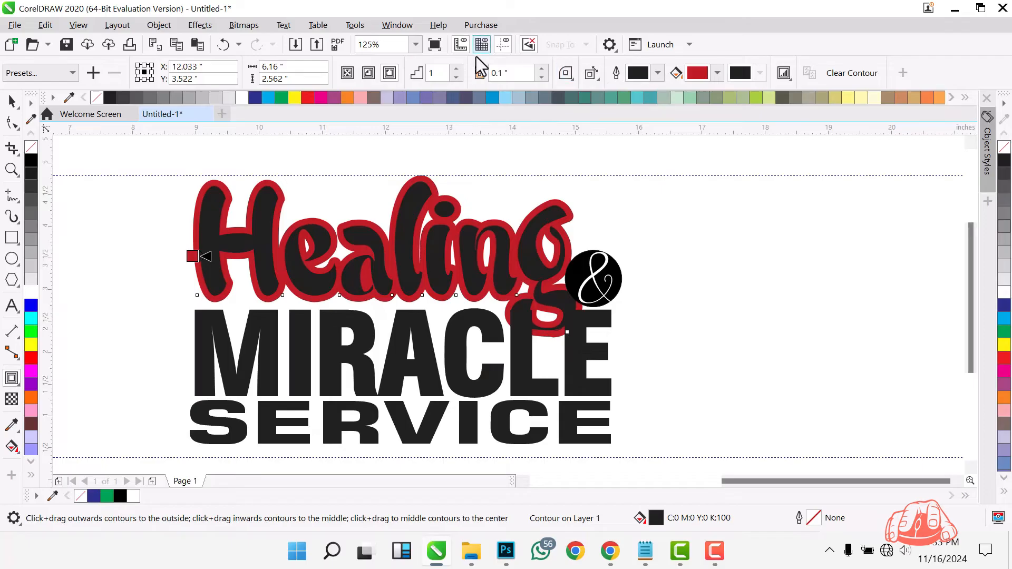
left_click(542, 79)
left_click(542, 79)
left_click(542, 80)
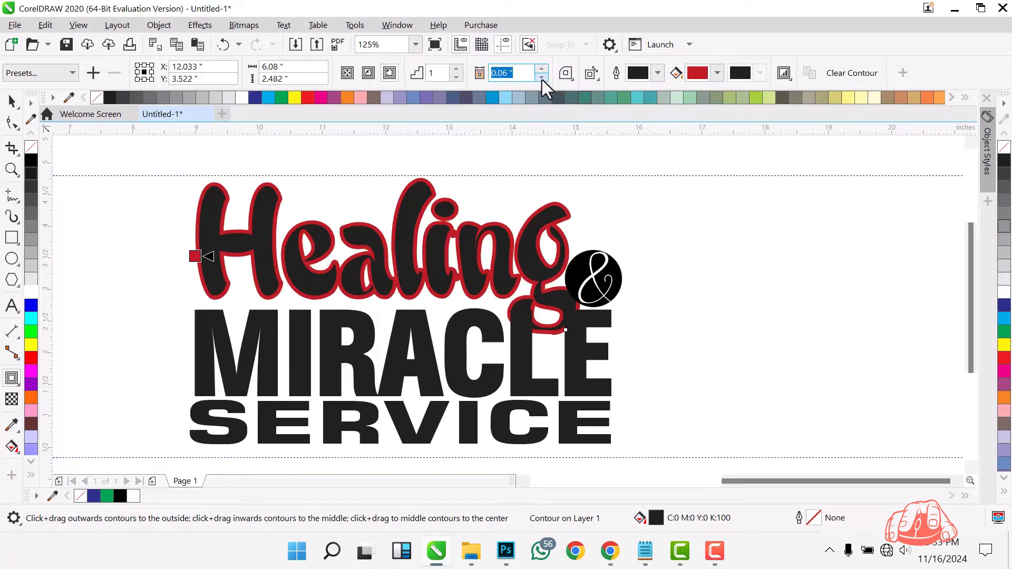
left_click(541, 69)
left_click(541, 69)
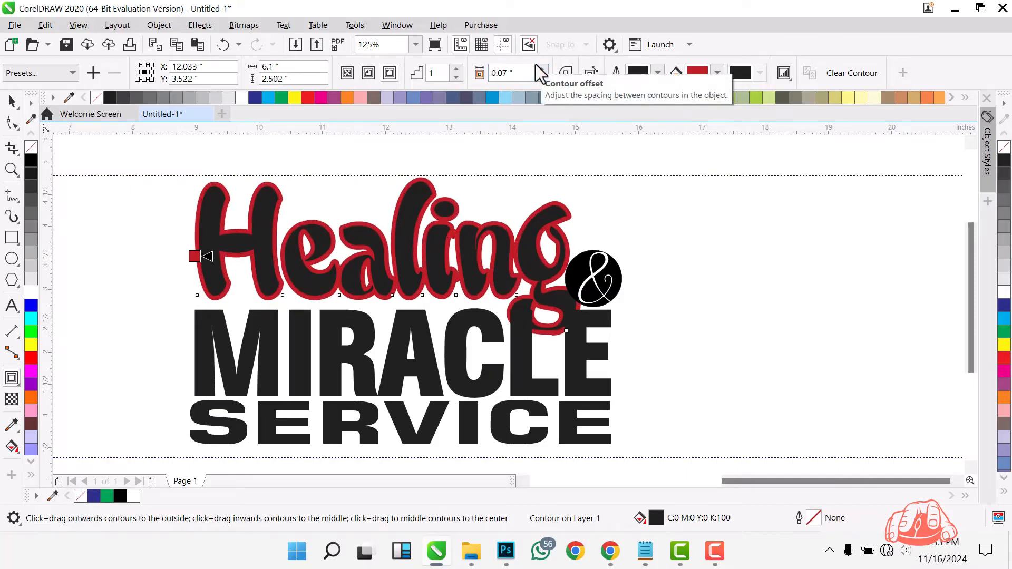
key("space")
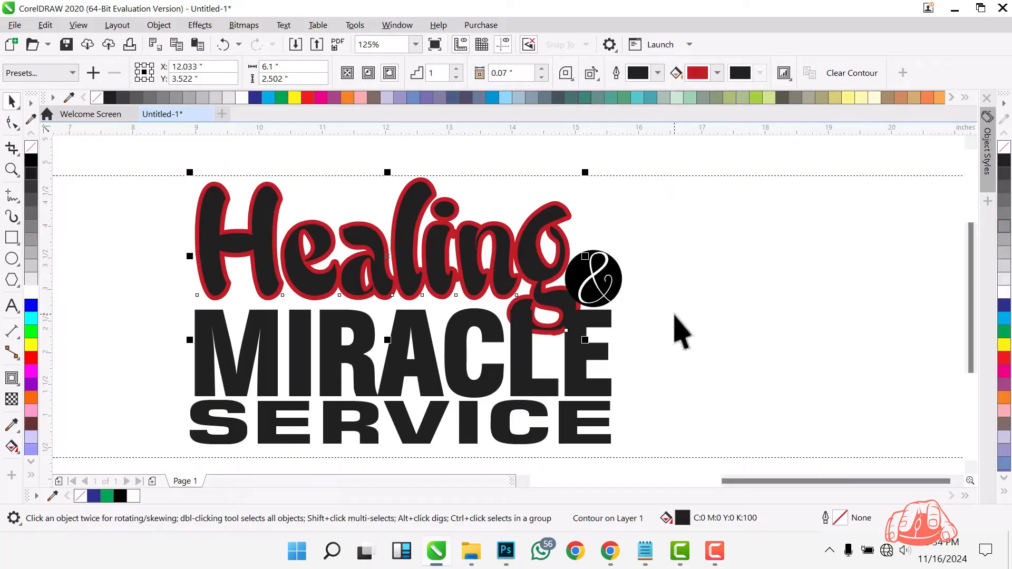
left_click(670, 281)
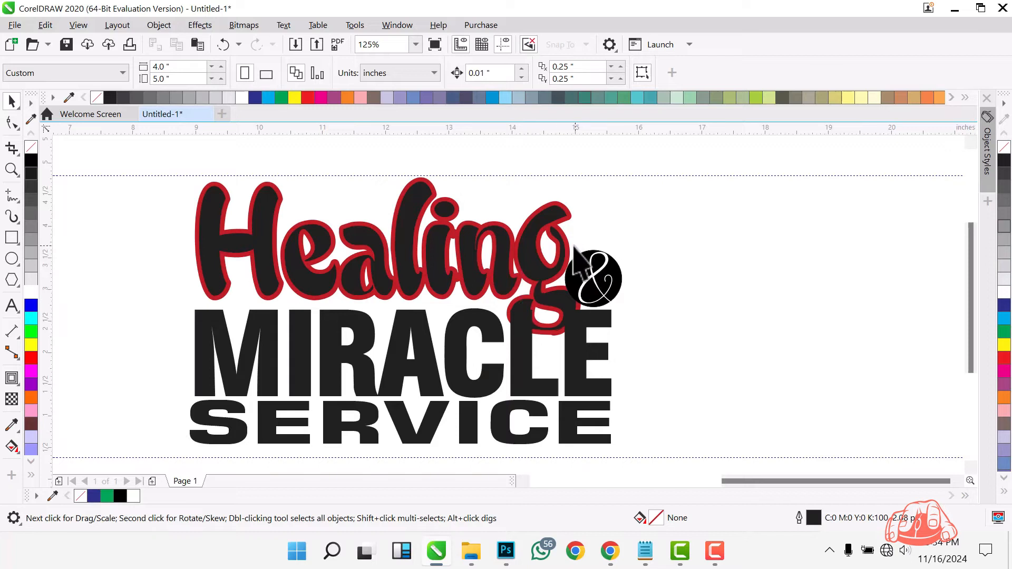
- Break the red contour apart from "Healing" and use it to trim the word "MIRACLE"
left_click(562, 232)
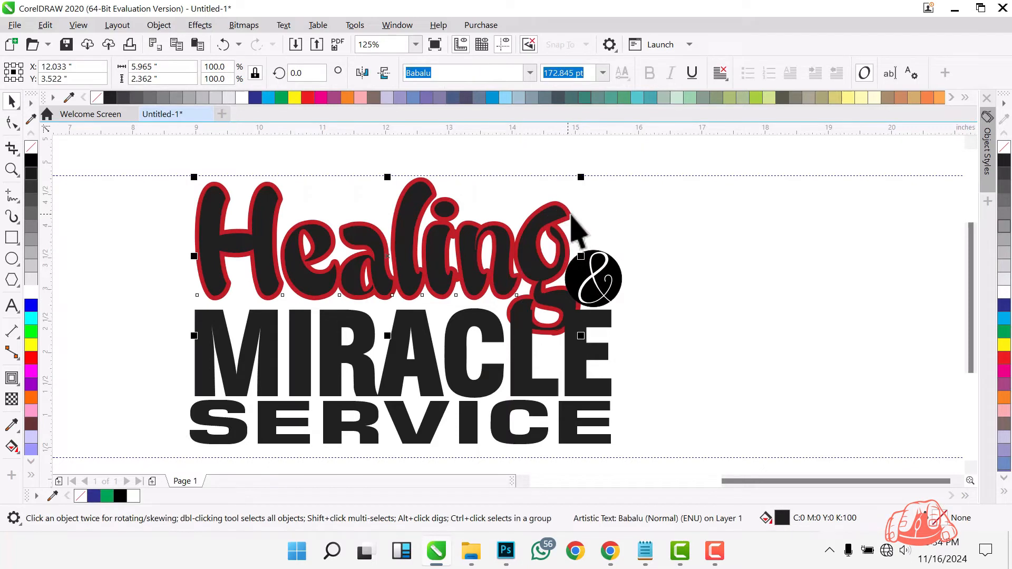
key("ctrl+q")
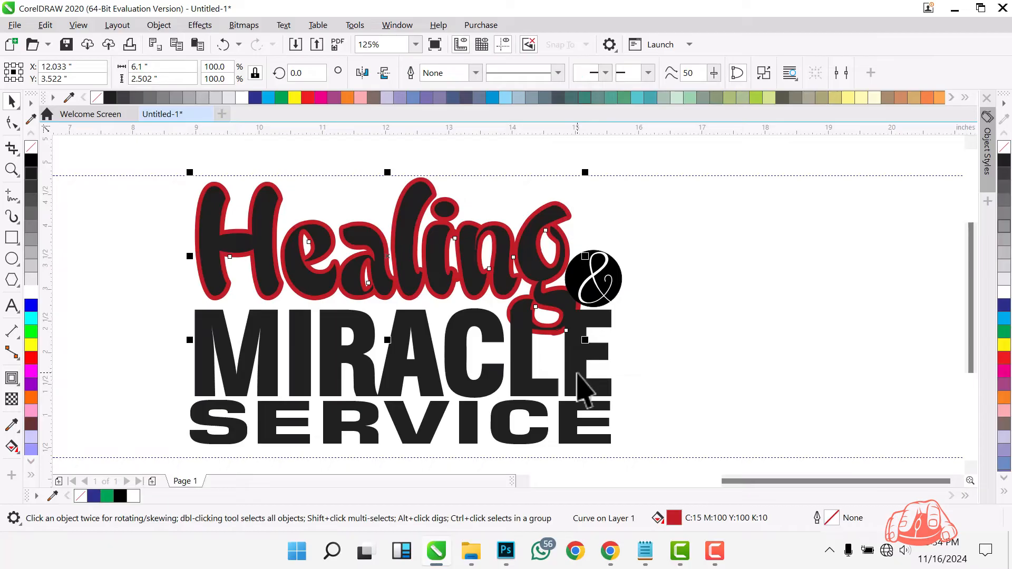
left_click(578, 373, "shift")
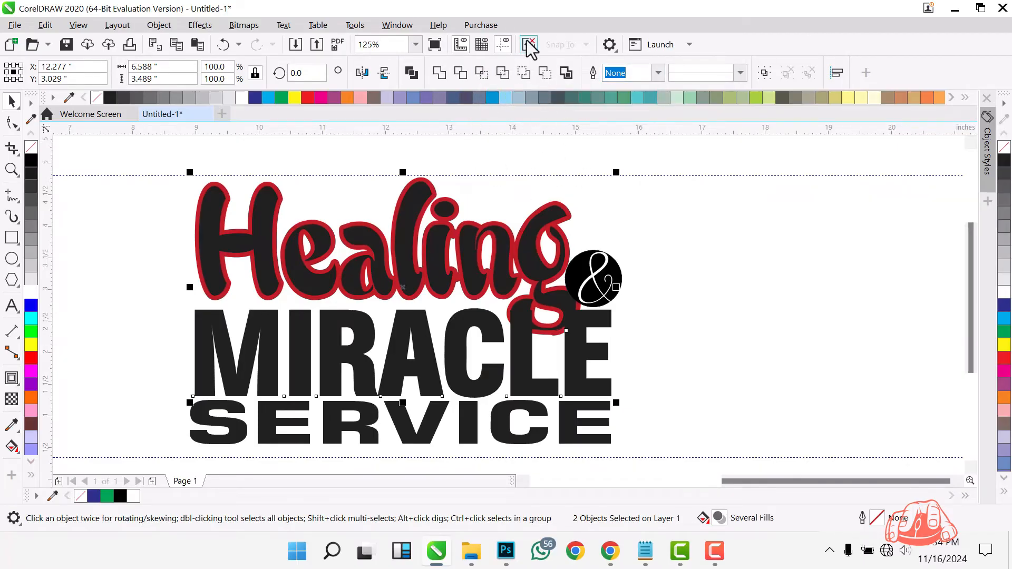
left_click(460, 74)
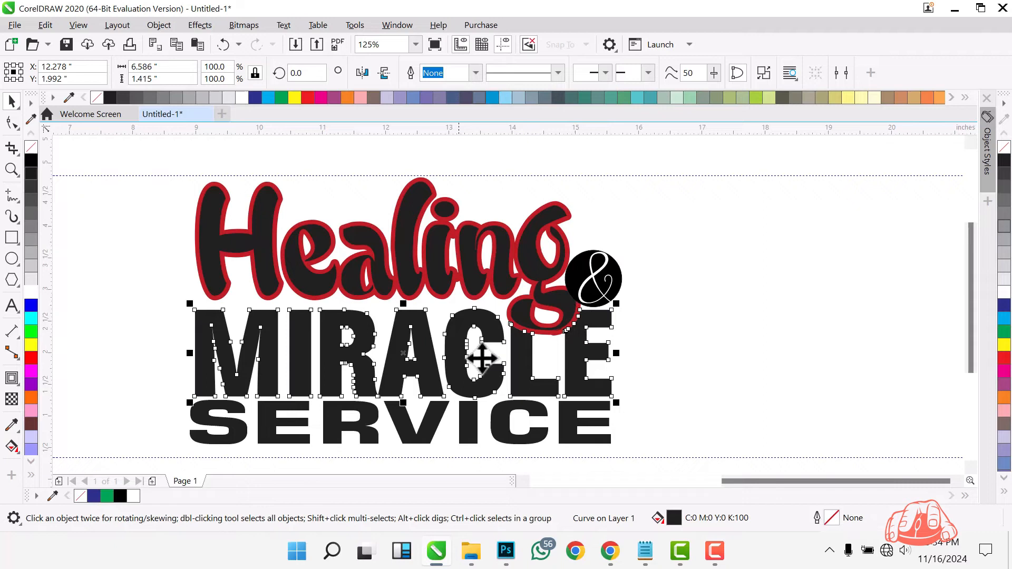
- Delete the separated red contour shape behind "Healing" and check the gap cut into "MIRACLE" around the g
left_click(784, 276)
scroll(562, 303, "up", 3)
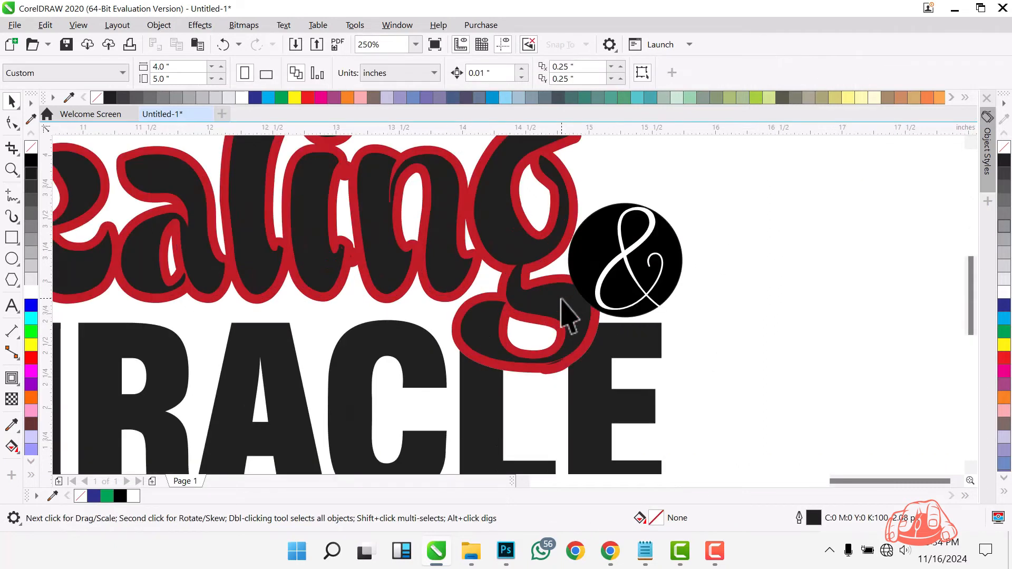
left_click(555, 372)
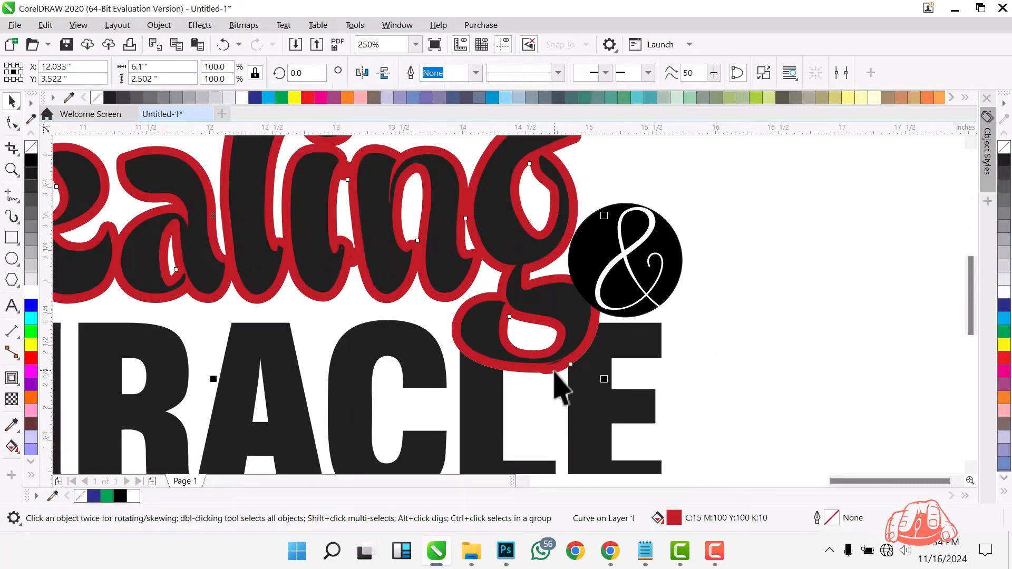
key("Delete")
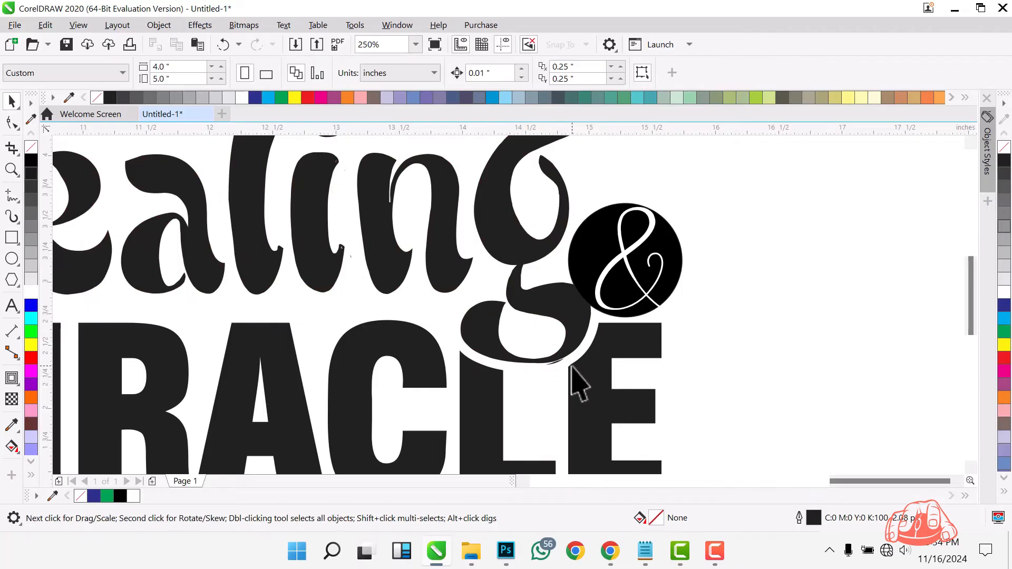
scroll(573, 366, "down", 3)
scroll(542, 359, "up", 6)
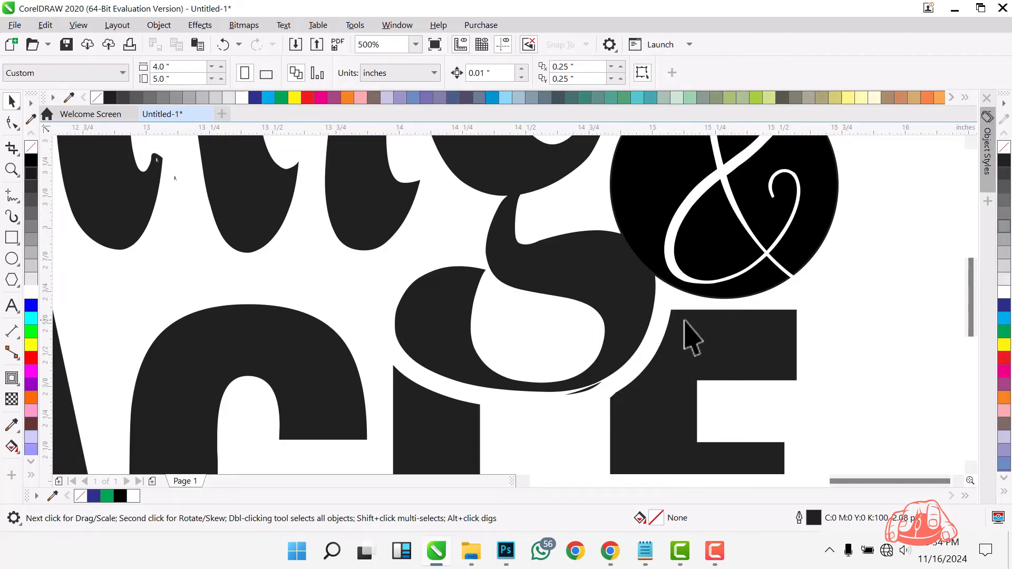
scroll(685, 335, "down", 3)
scroll(724, 281, "down", 2)
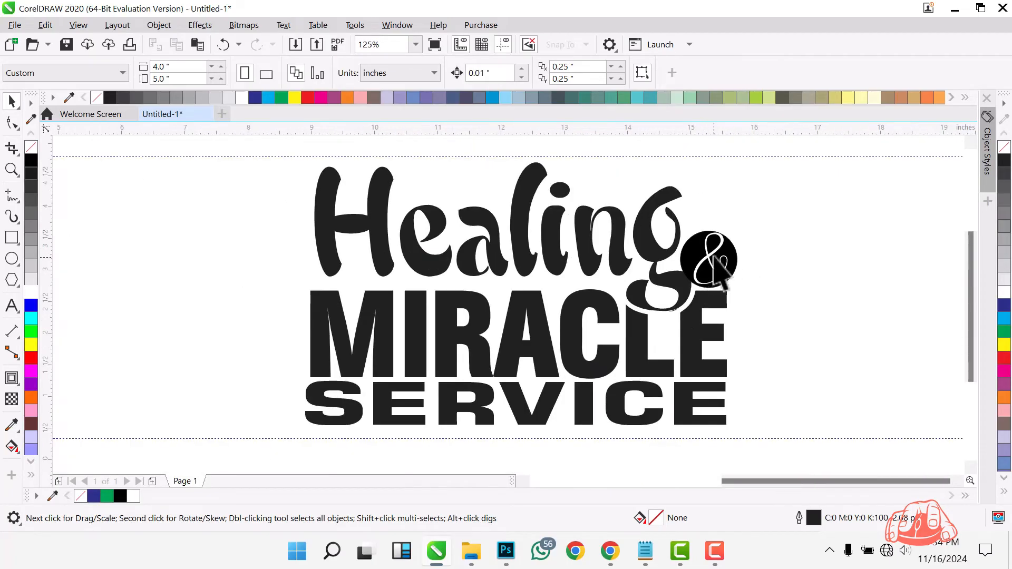
- Ungroup the ampersand badge and apply a 0.07-inch outside contour to its black circle
scroll(709, 266, "up", 2)
left_click(686, 258)
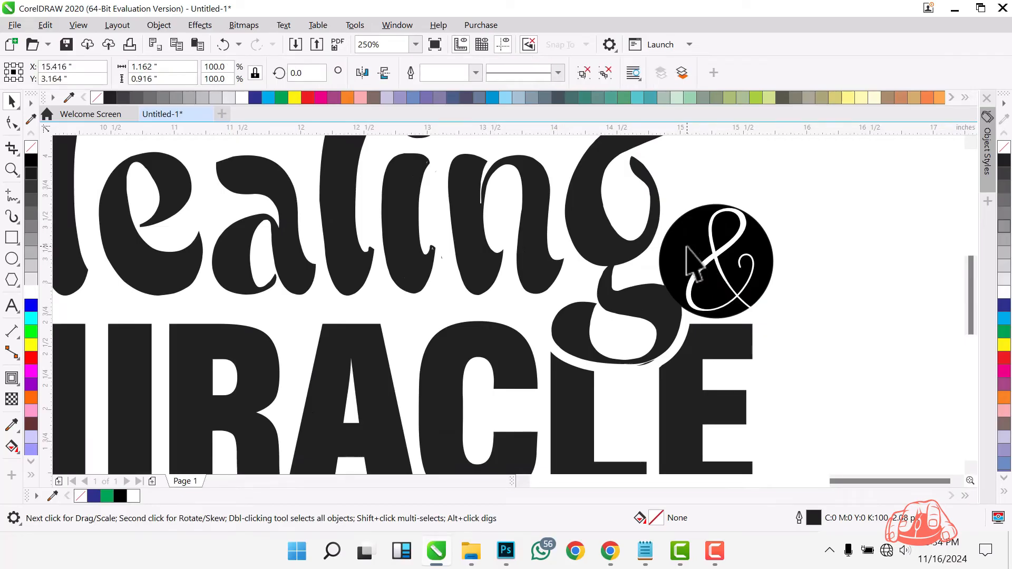
left_click(591, 69)
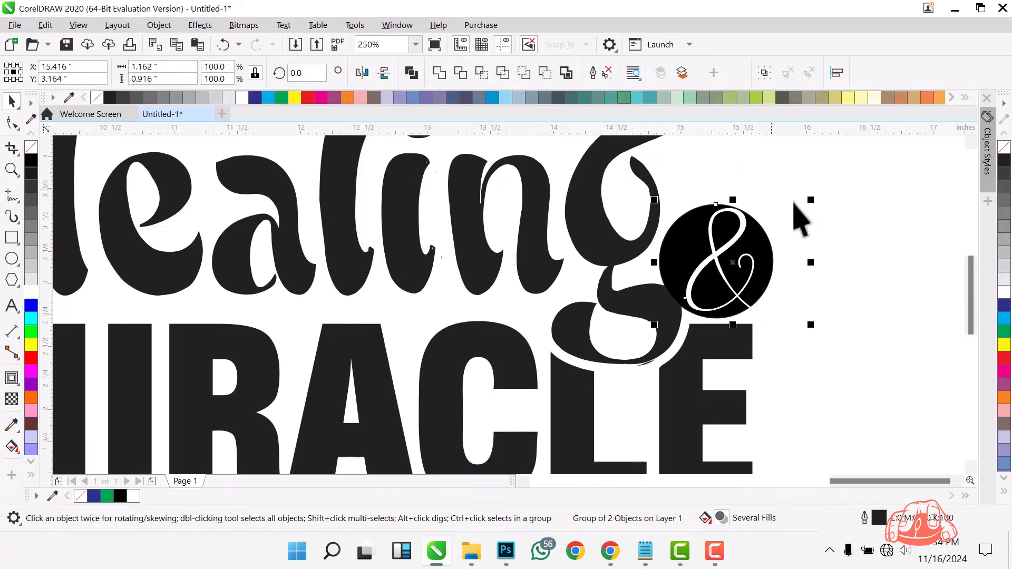
left_click(773, 235)
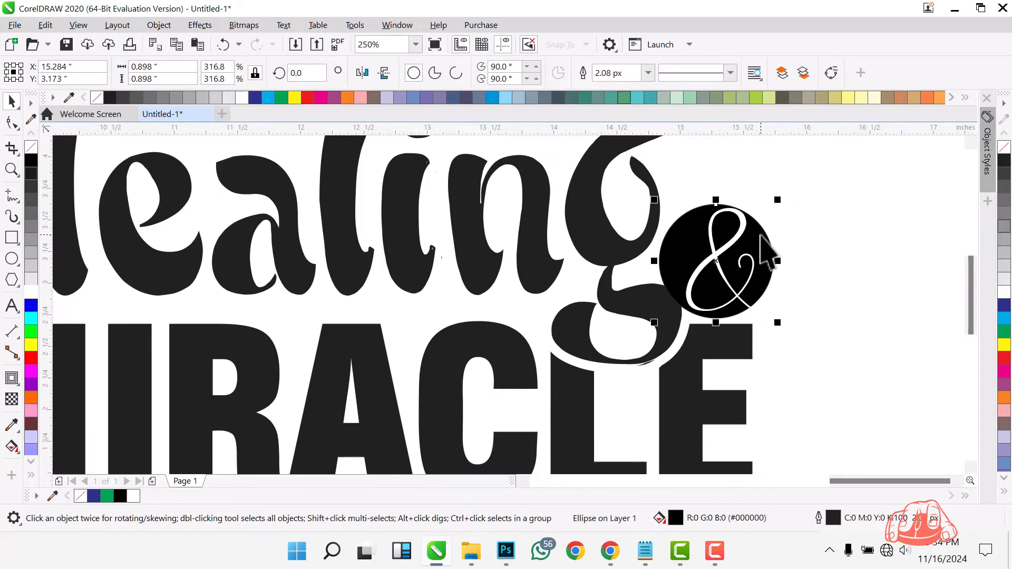
left_click(11, 378)
left_click(389, 74)
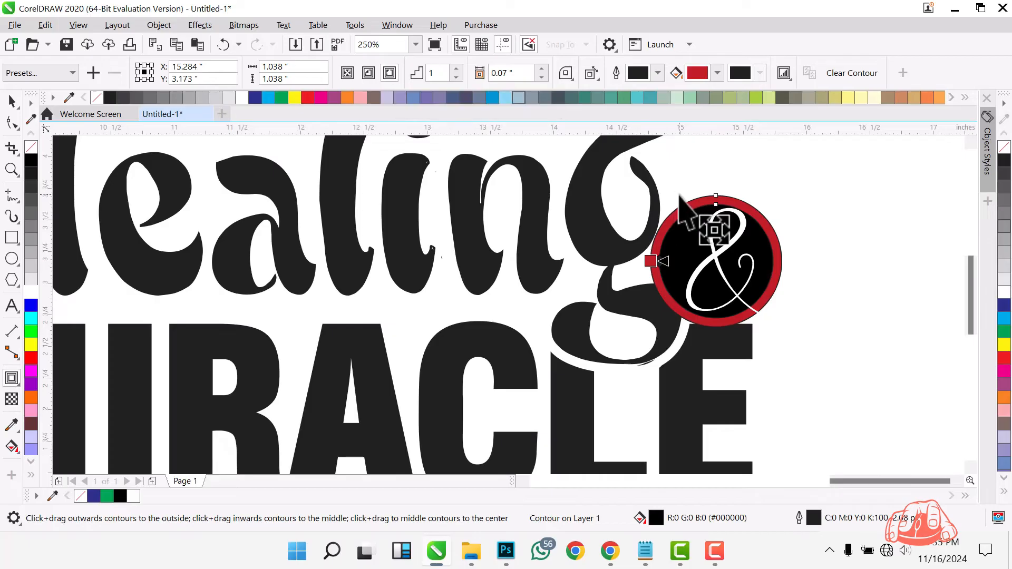
- Separate the red contour from the badge circle and use it to trim the word "Healing"
key("space")
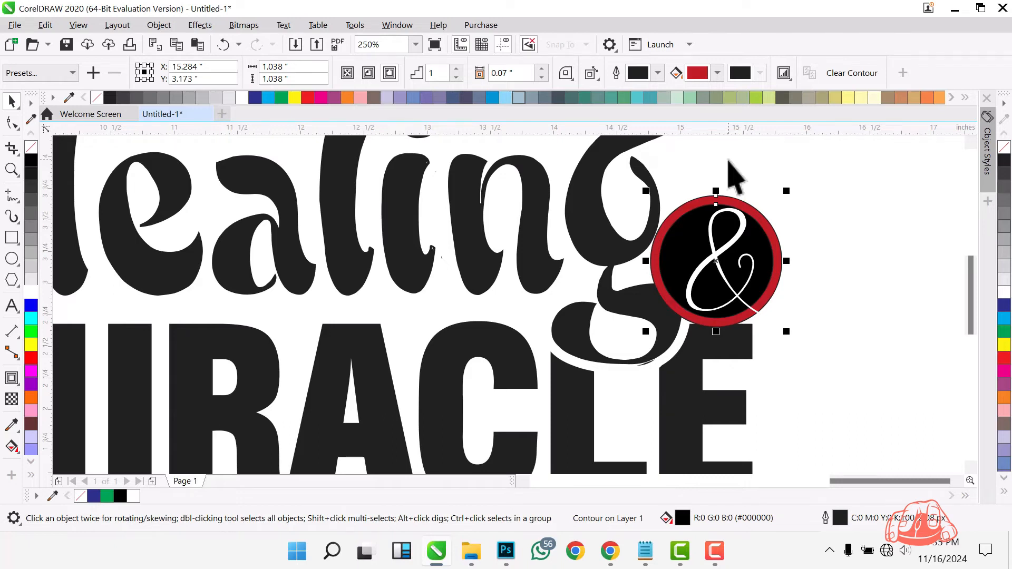
left_click(877, 286)
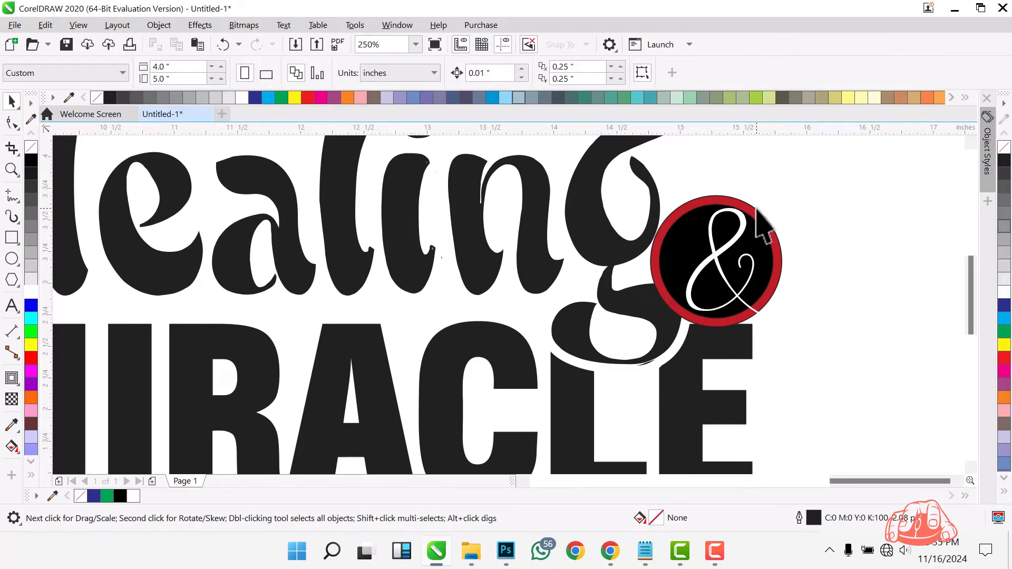
left_click(763, 224)
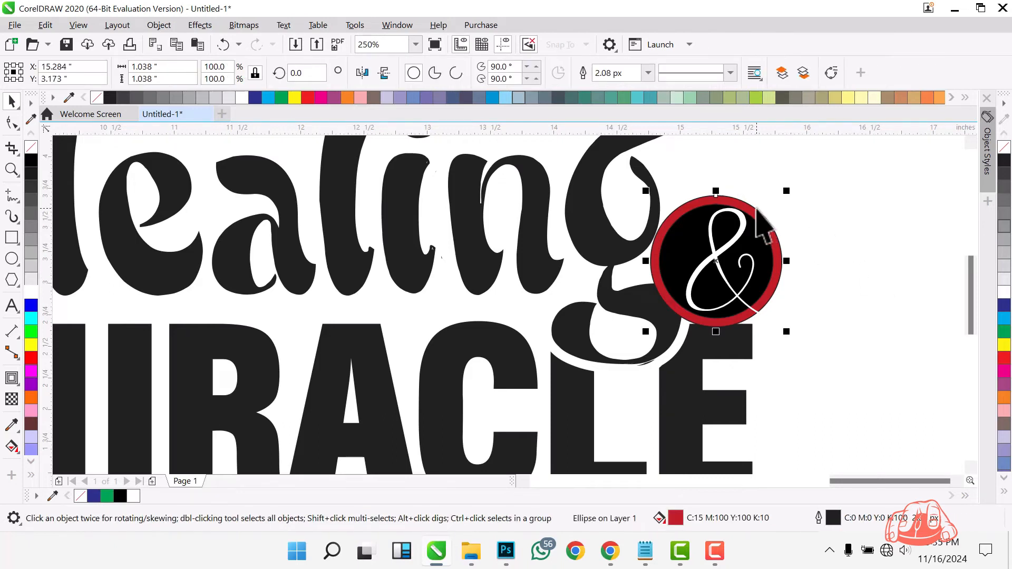
left_click(626, 308, "shift")
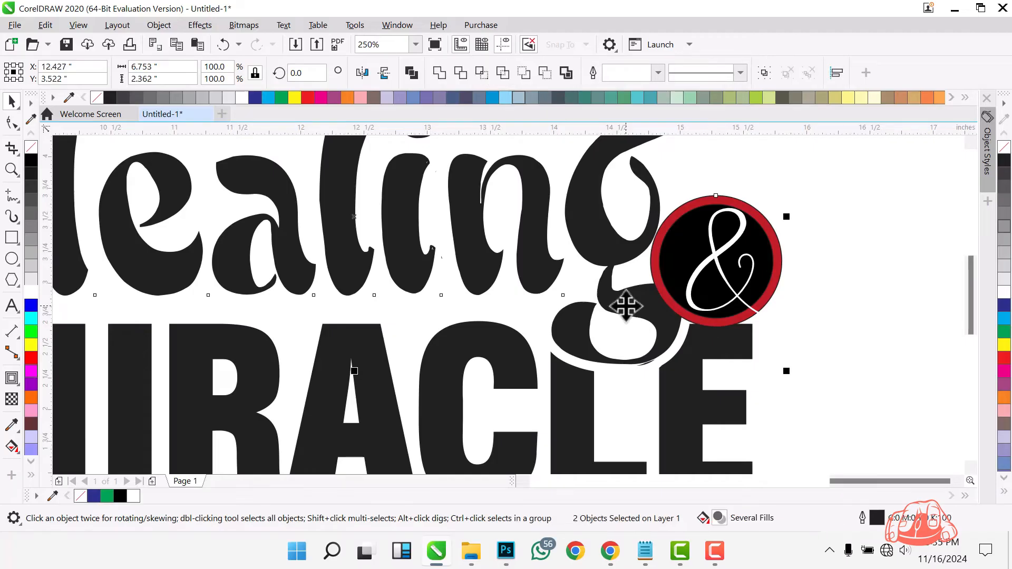
left_click(460, 75)
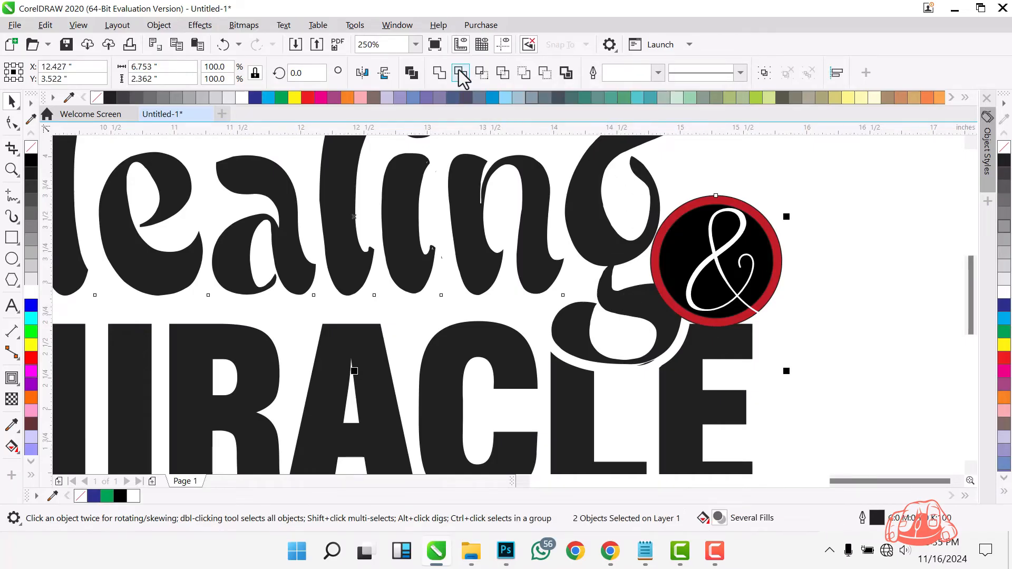
- Delete the red contour circle behind the ampersand badge
left_click(832, 264)
left_click(700, 324)
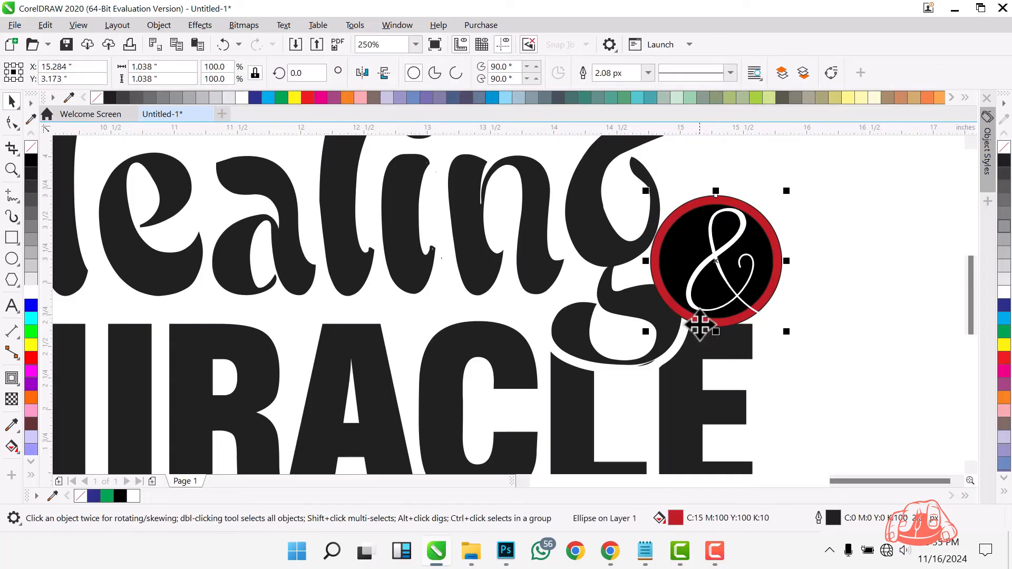
key("Delete")
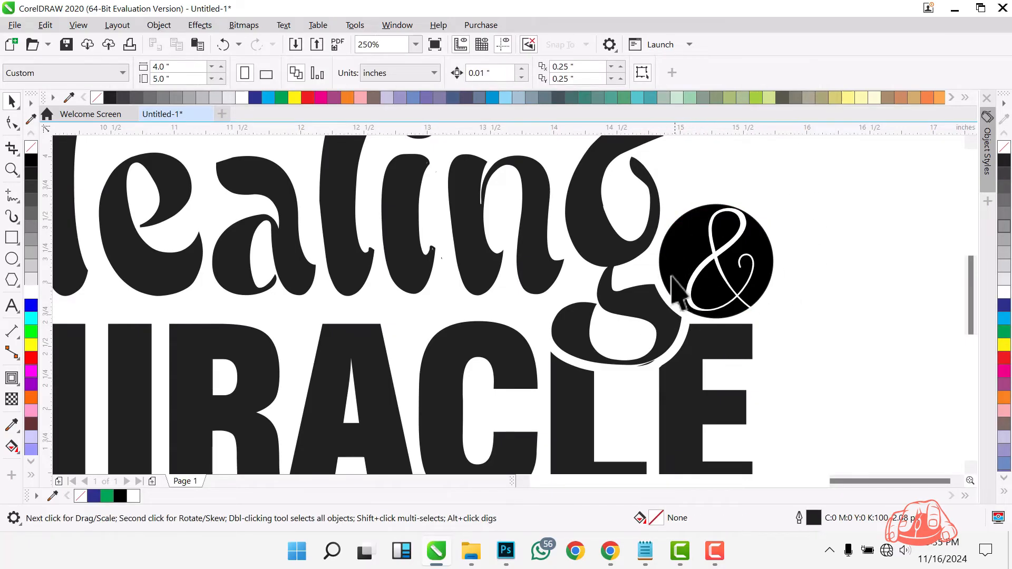
scroll(682, 316, "down", 3)
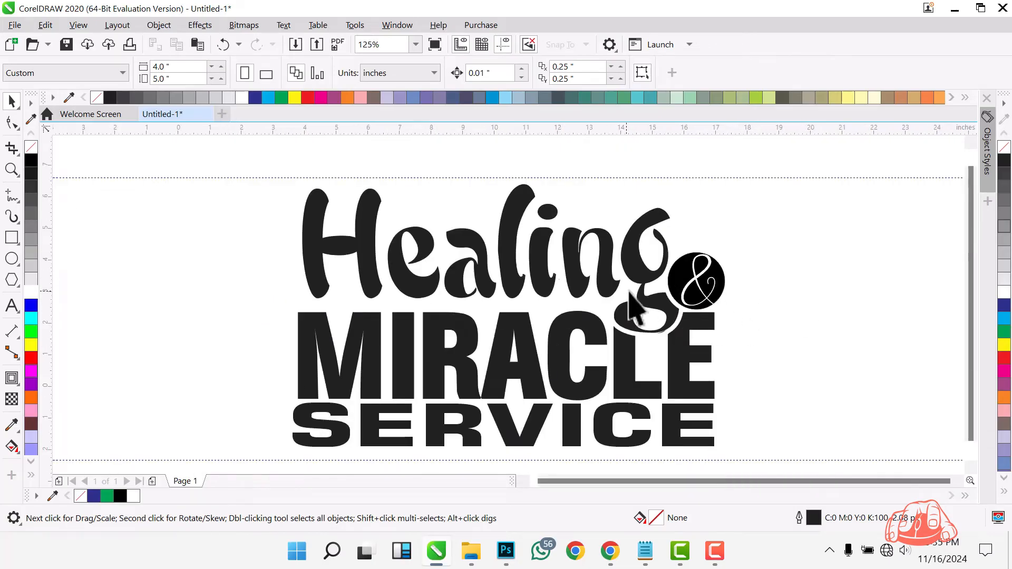
- Fill the whole title and badge with black, and recolor the ampersand white
scroll(630, 295, "down", 2)
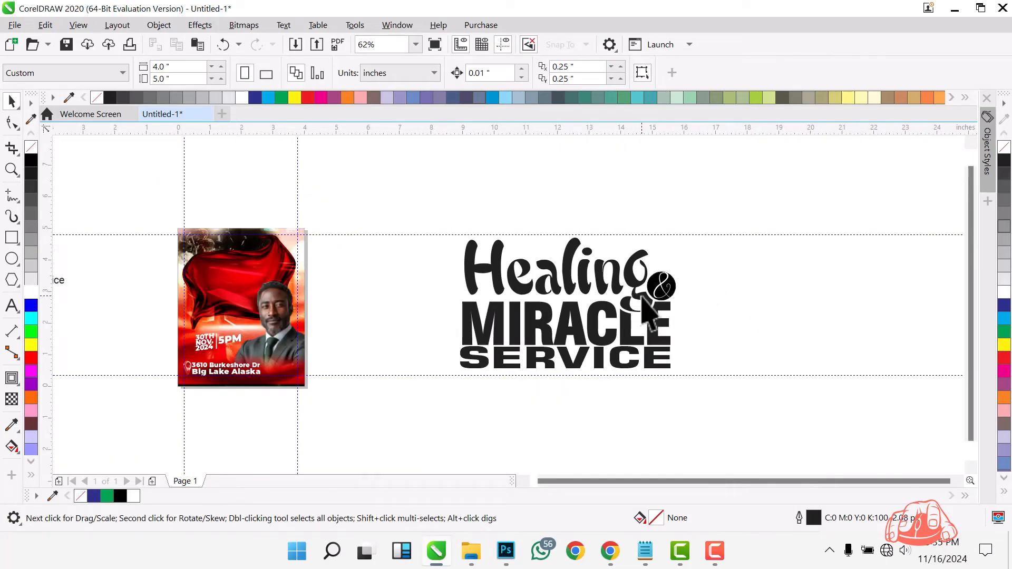
left_click_drag(428, 197, 795, 427)
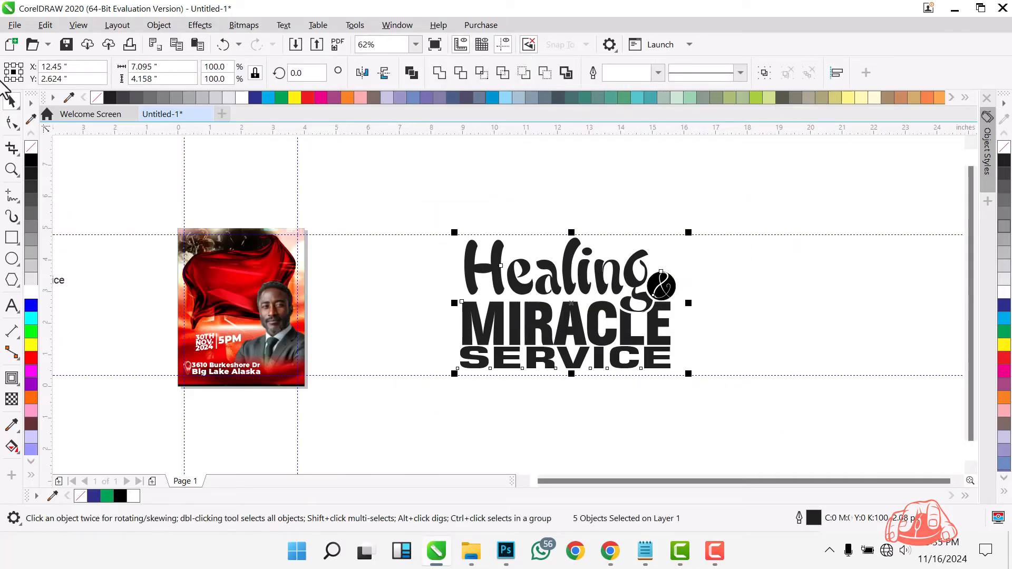
left_click(30, 164)
left_click(413, 207)
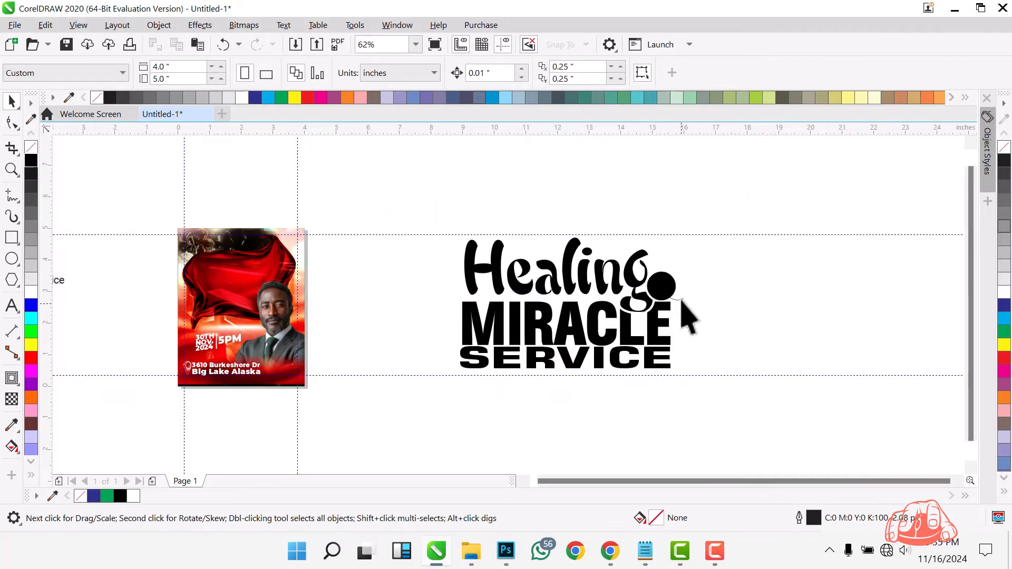
left_click(681, 303)
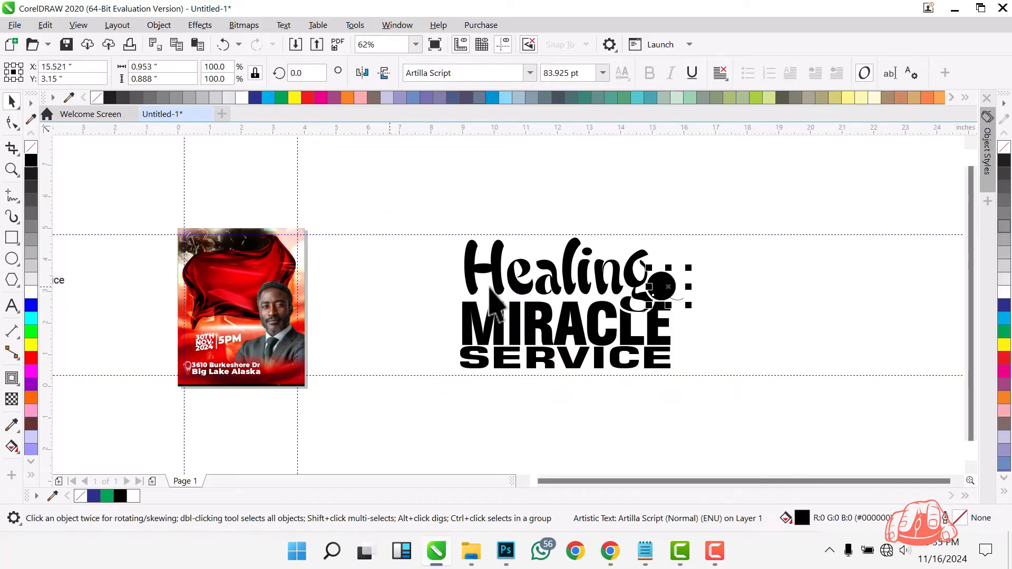
left_click(30, 292)
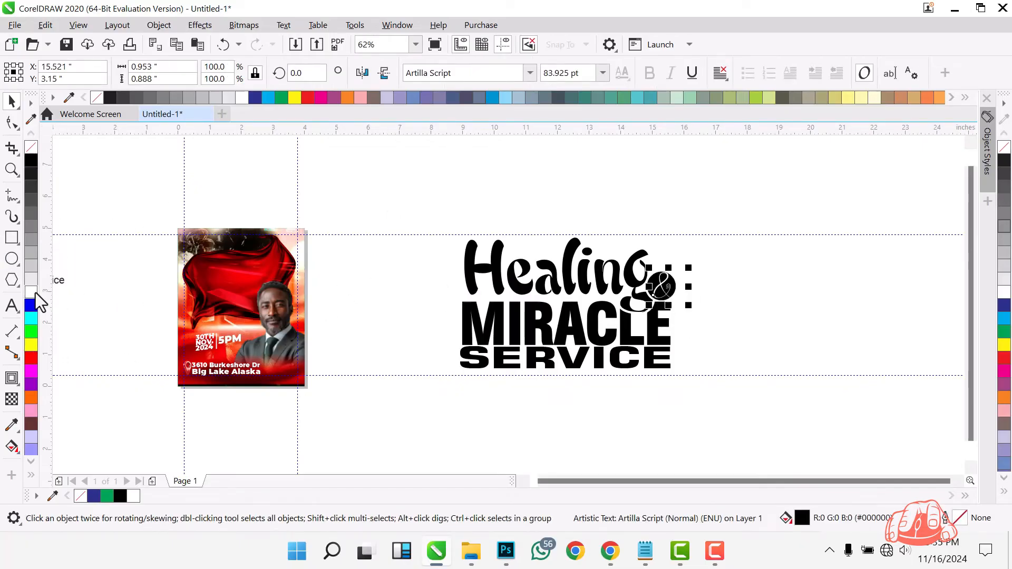
- Scale the ampersand down to about 80 pt and skew its upper part slightly left inside the circle
scroll(730, 296, "up", 4)
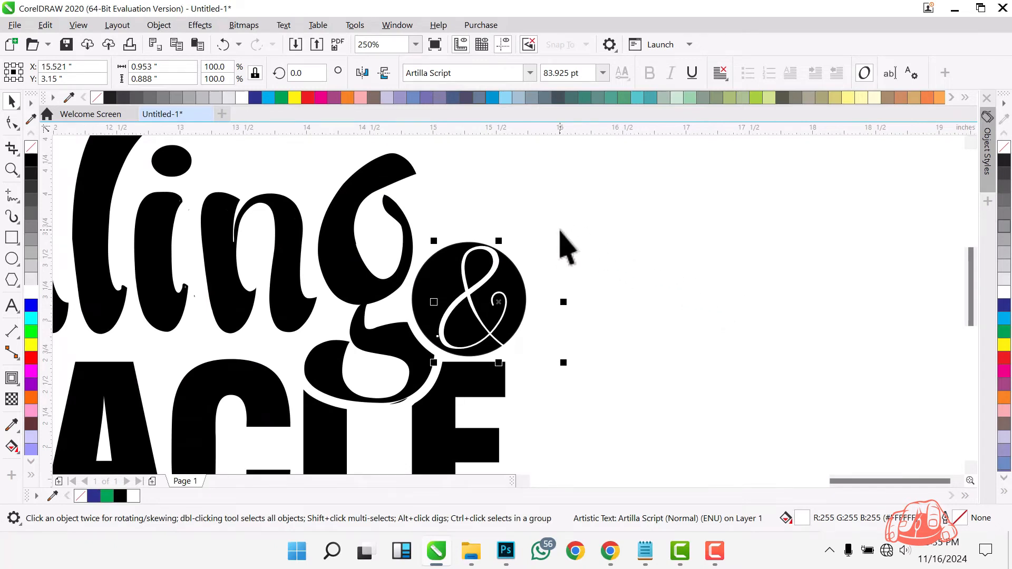
left_click_drag(565, 240, 562, 242)
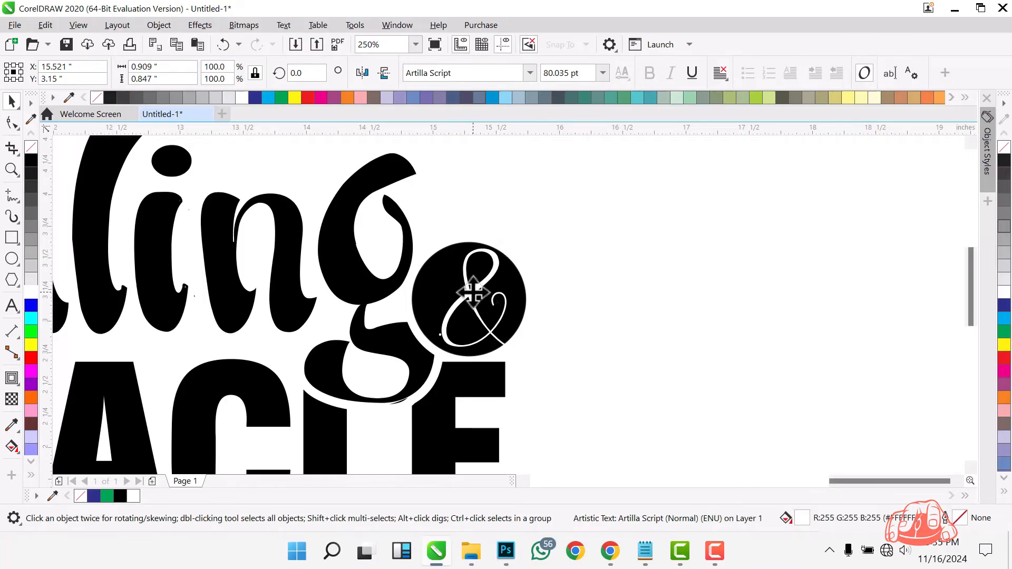
left_click(458, 276)
left_click_drag(494, 244, 487, 238)
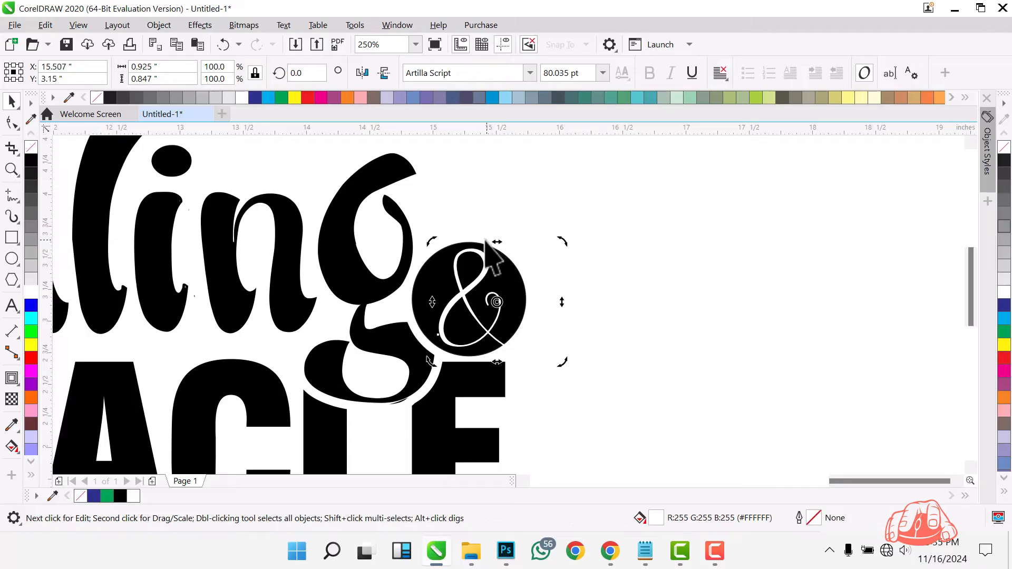
- Copy the whole title and badge into a new document and enlarge it to about 19.17 by 11.28 in
scroll(575, 274, "down", 2)
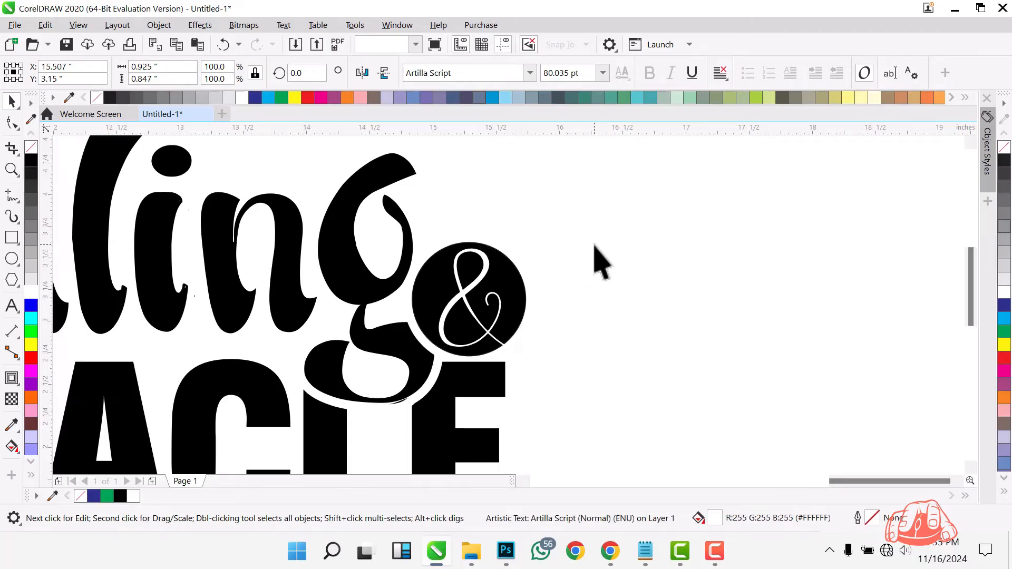
left_click(583, 264)
scroll(577, 272, "down", 3)
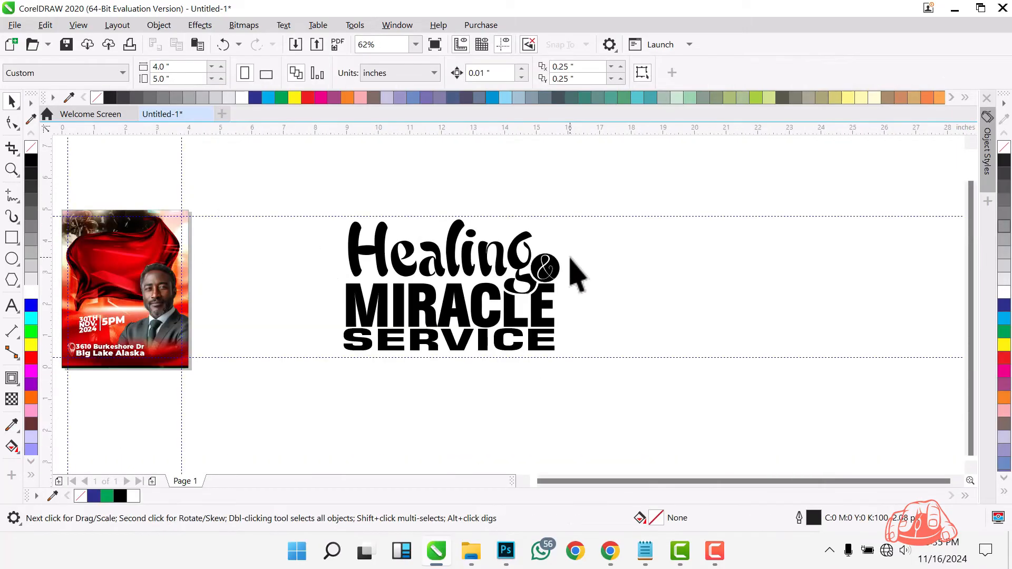
left_click_drag(252, 180, 710, 409)
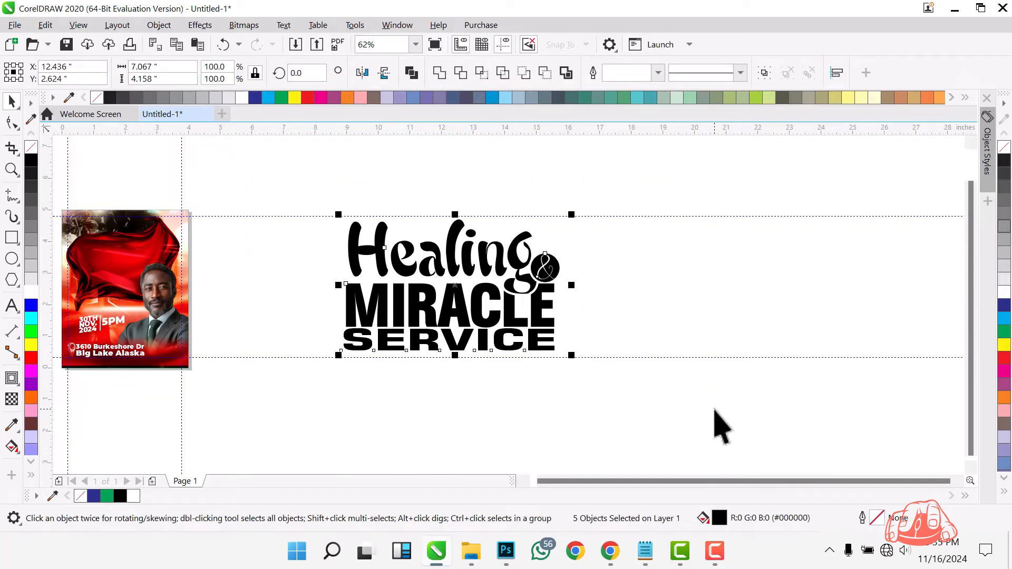
left_click(222, 114)
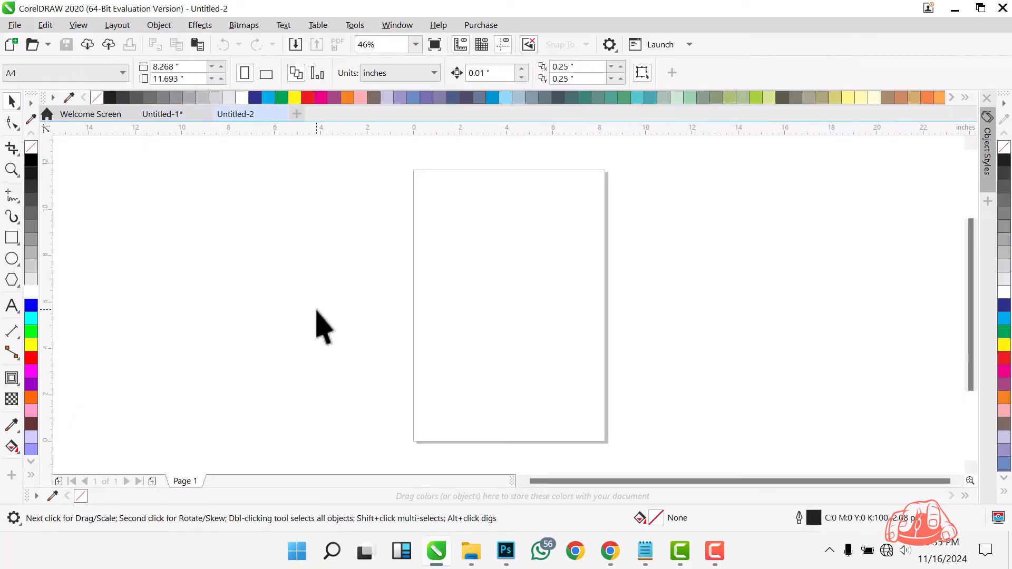
key("ctrl+v")
left_click_drag(659, 240, 343, 165)
left_click_drag(528, 360, 257, 446)
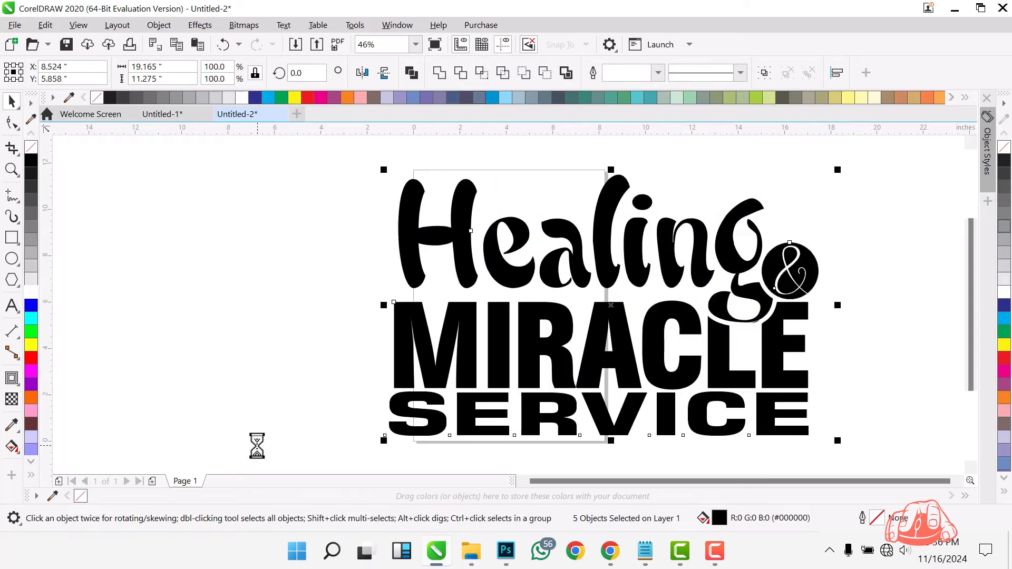
- Export the selected title as a transparent 300 dpi PNG named Untitled-2.png into the Project folder
key("ctrl+e")
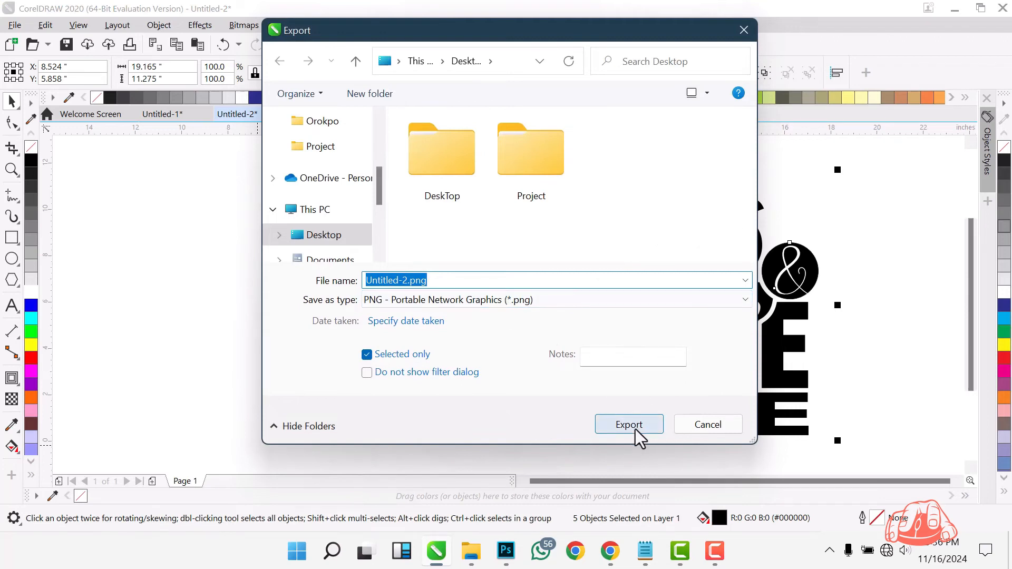
double_click(527, 160)
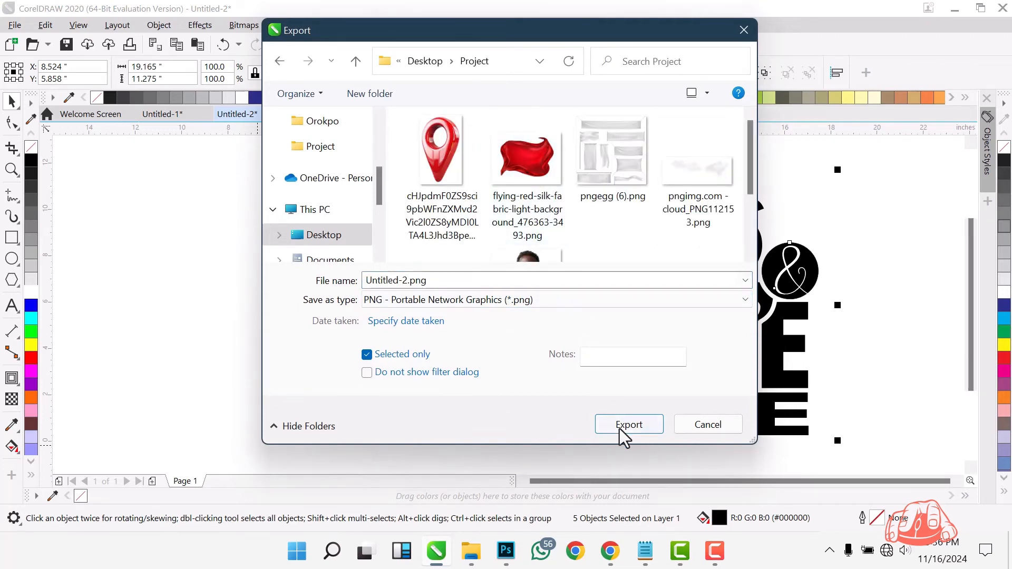
left_click(624, 430)
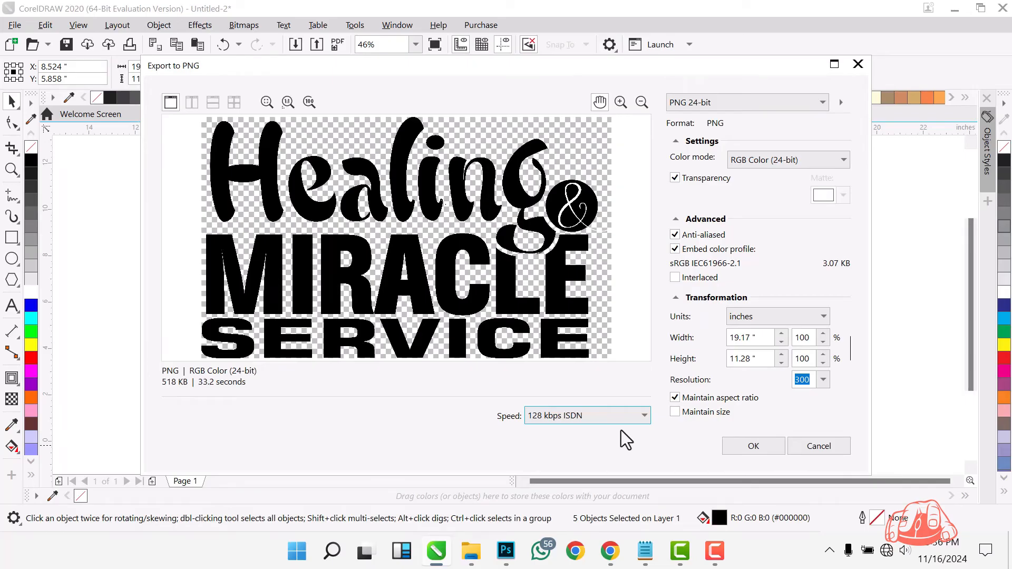
key("Return")
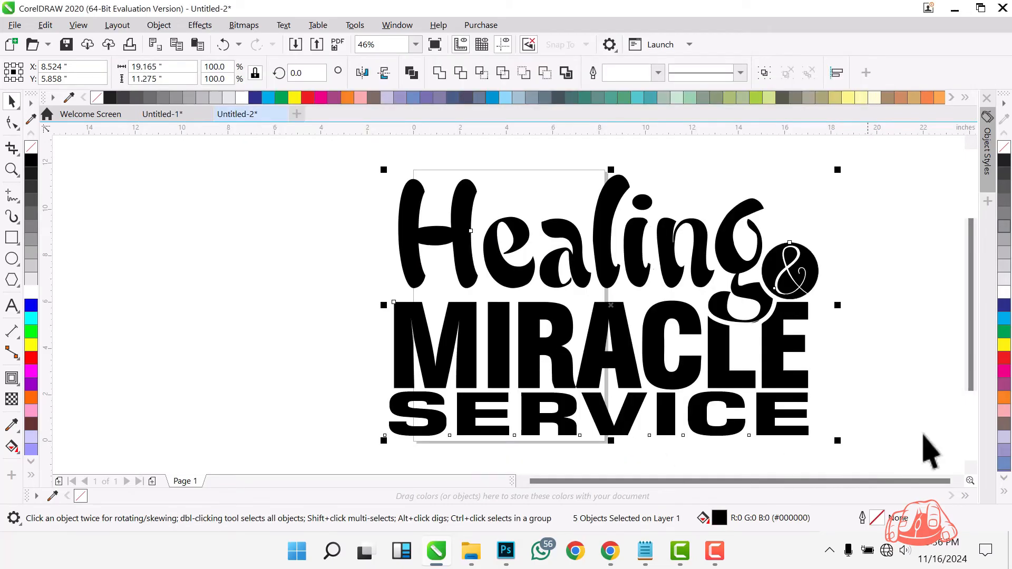
- Open Untitled-2.png from the Project folder in Photoshop and close the PNG document open beside it
mouse_move(481, 554)
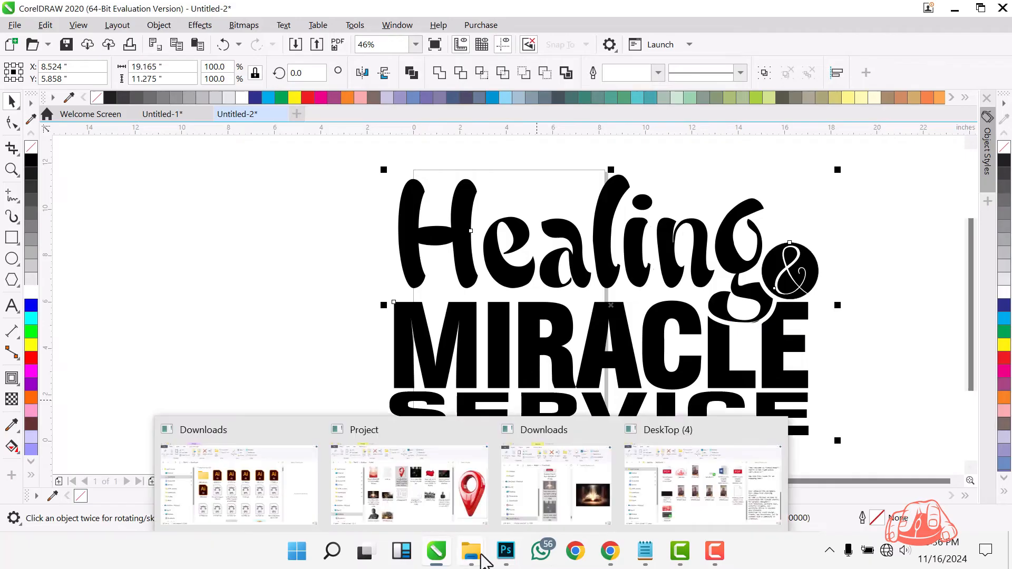
left_click(430, 489)
scroll(565, 364, "down", 1)
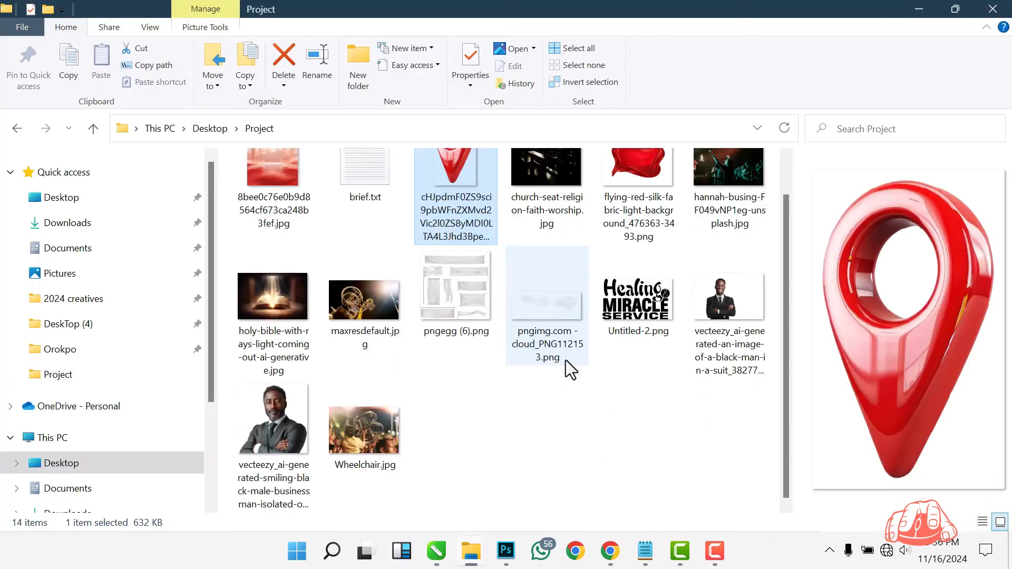
left_click(622, 295)
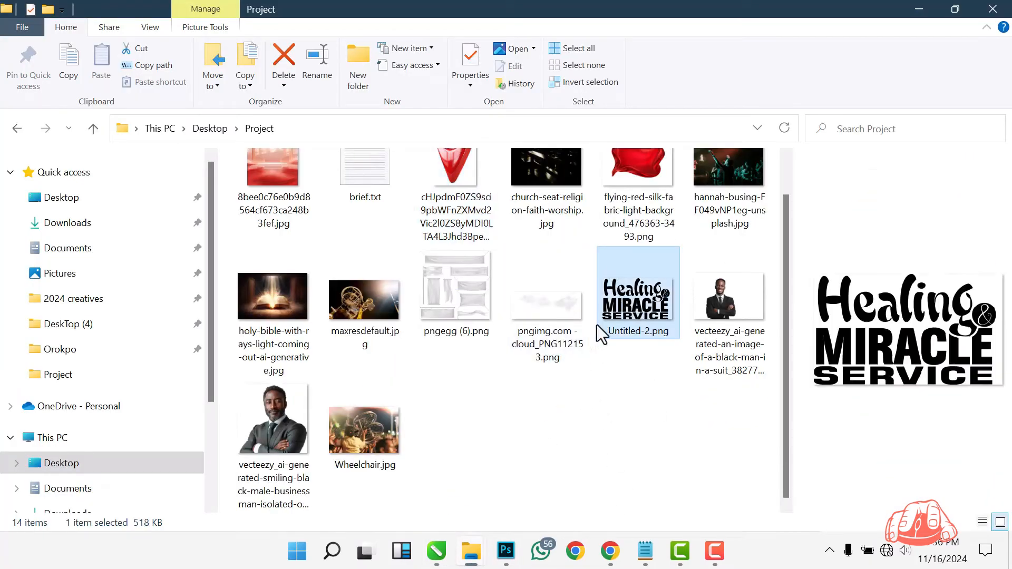
mouse_move(622, 307)
left_mouse_down()
mouse_move(636, 353)
mouse_move(508, 550)
mouse_move(515, 560)
mouse_move(504, 496)
mouse_move(573, 155)
mouse_move(632, 42)
mouse_move(634, 61)
left_mouse_up()
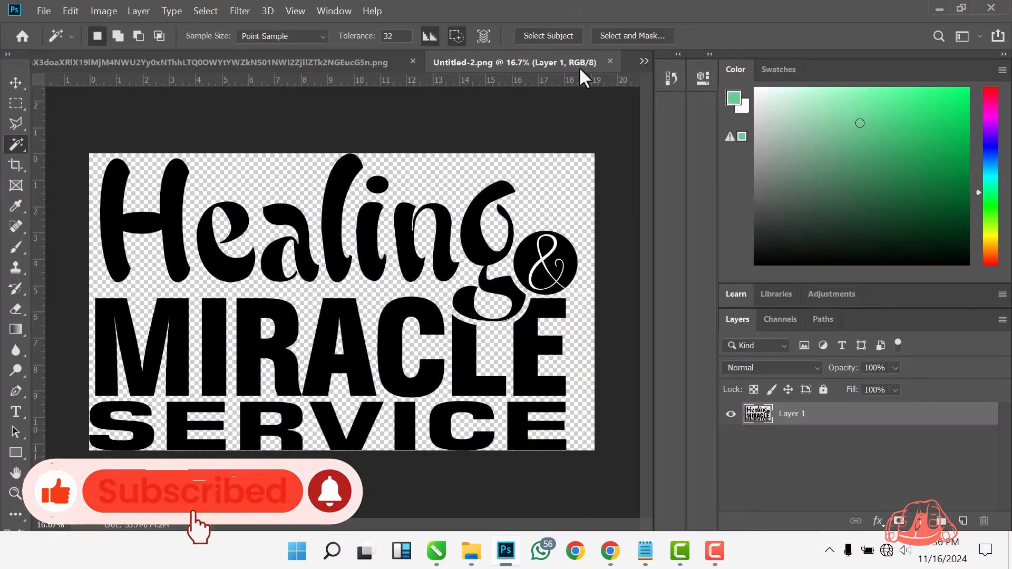
left_click(411, 62)
left_click(549, 237)
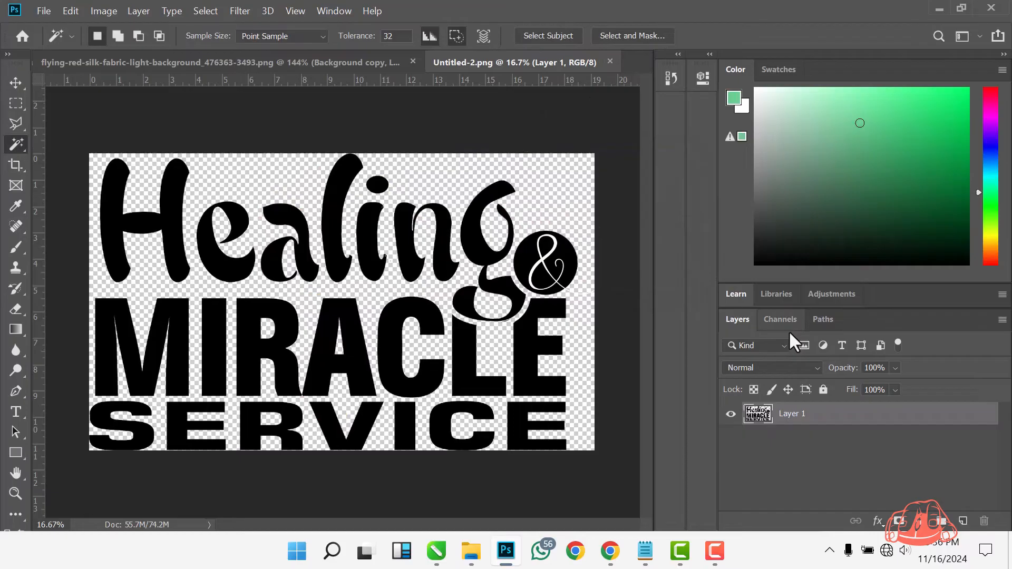
- Scale the title layer down around its center to about two thirds, leaving transparent space on all sides of the canvas
key("ctrl+t")
left_click_drag(598, 156, 515, 189)
key("w")
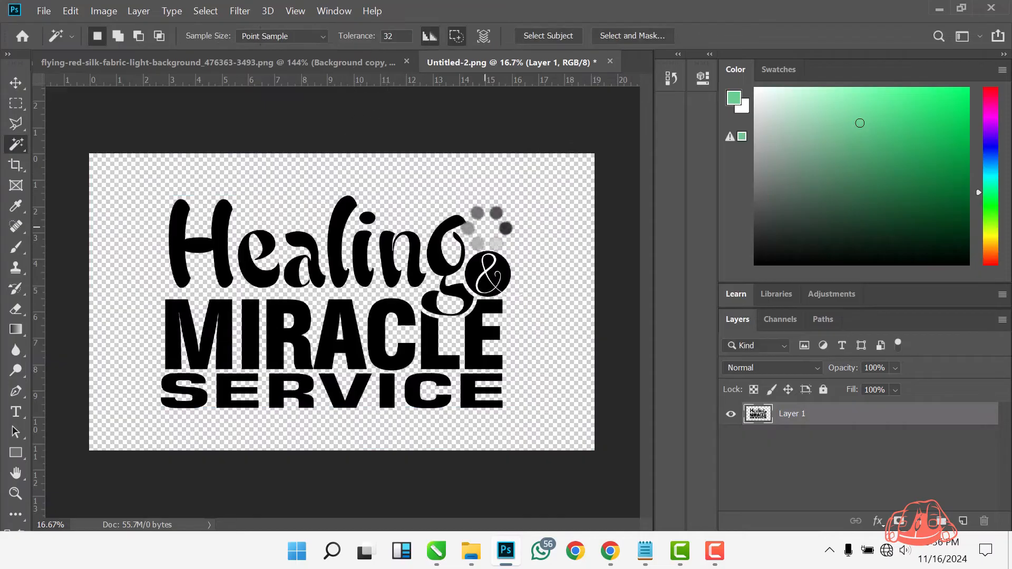
- Give the title layer a Bevel & Emboss with Texture and Contour, plus a white Color Overlay at 100% opacity
double_click(855, 415)
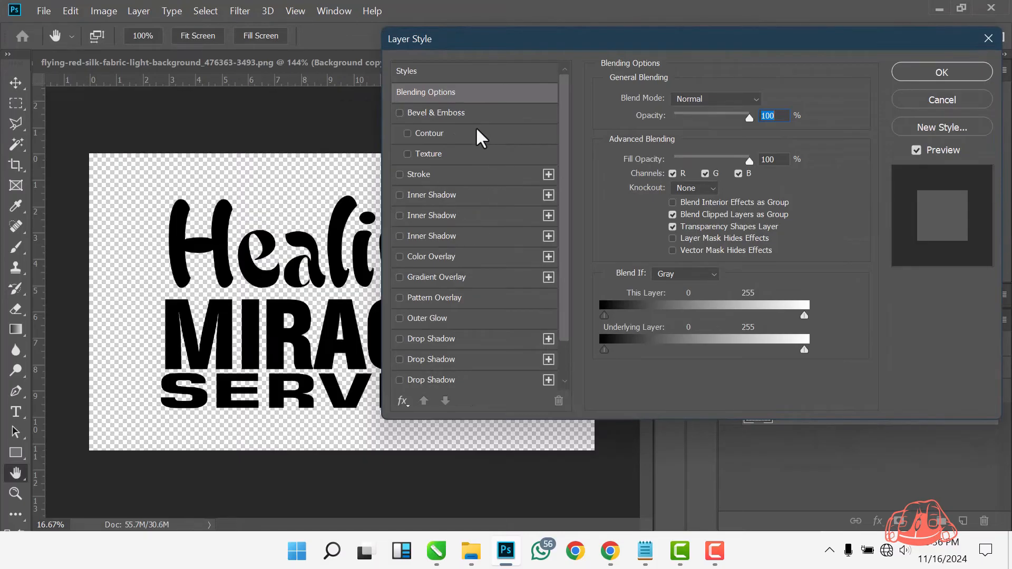
left_click(445, 151)
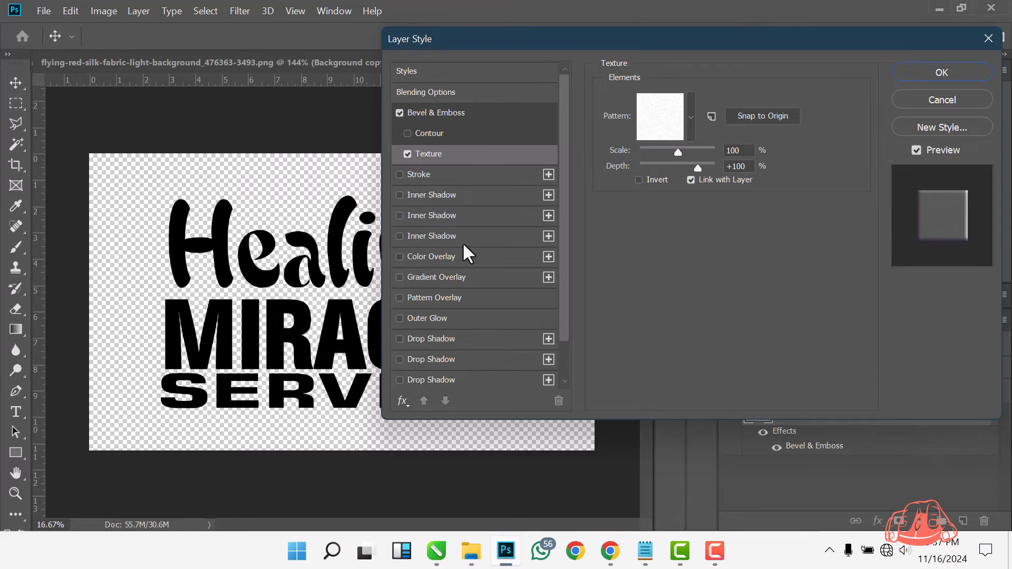
left_click(442, 134)
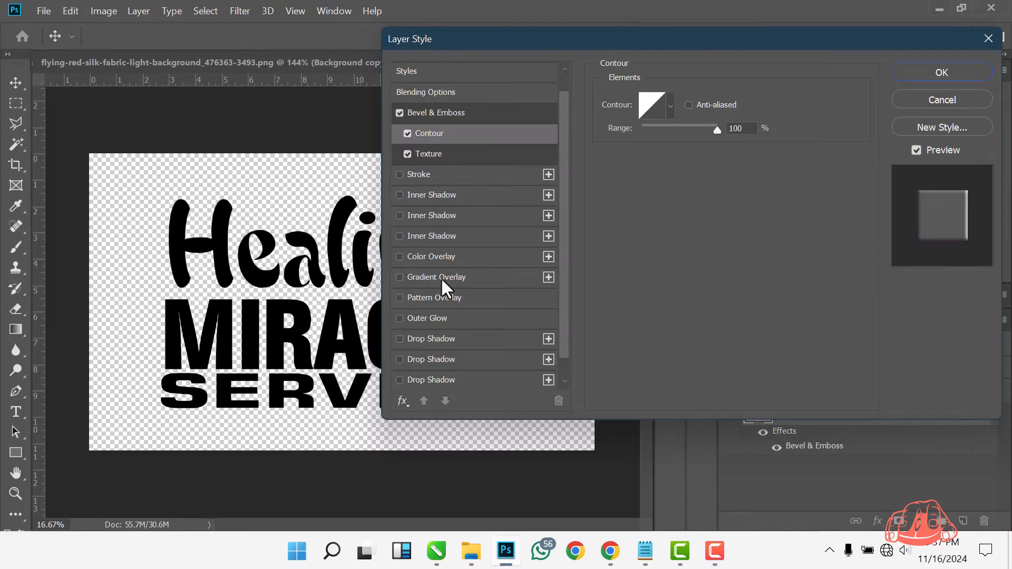
scroll(455, 288, "down", 1)
left_click(442, 239)
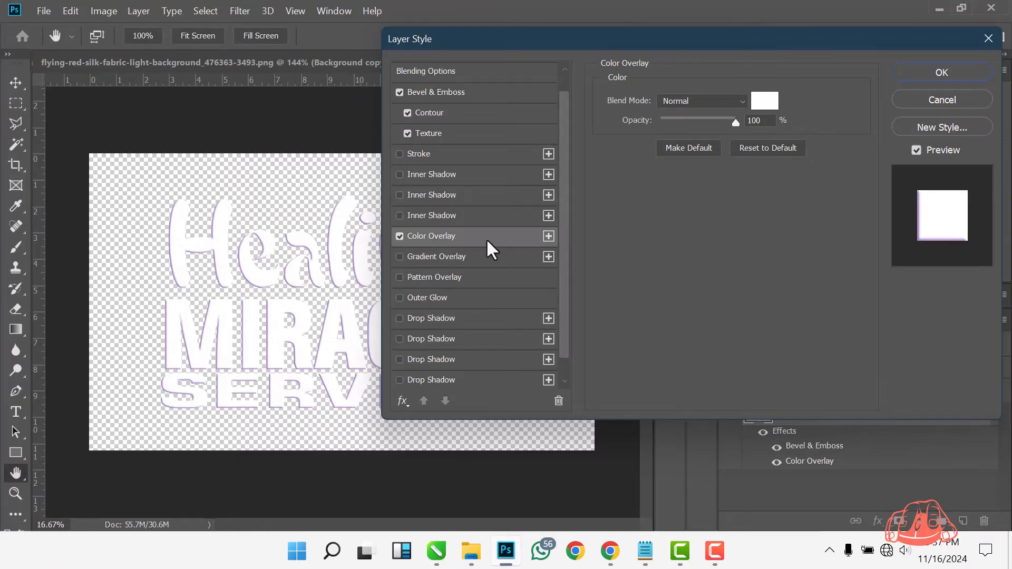
left_click_drag(451, 329, 435, 396)
- Try Gradient Overlay, Pattern Overlay and Outer Glow on the title layer, turning each one off again
left_click(439, 259)
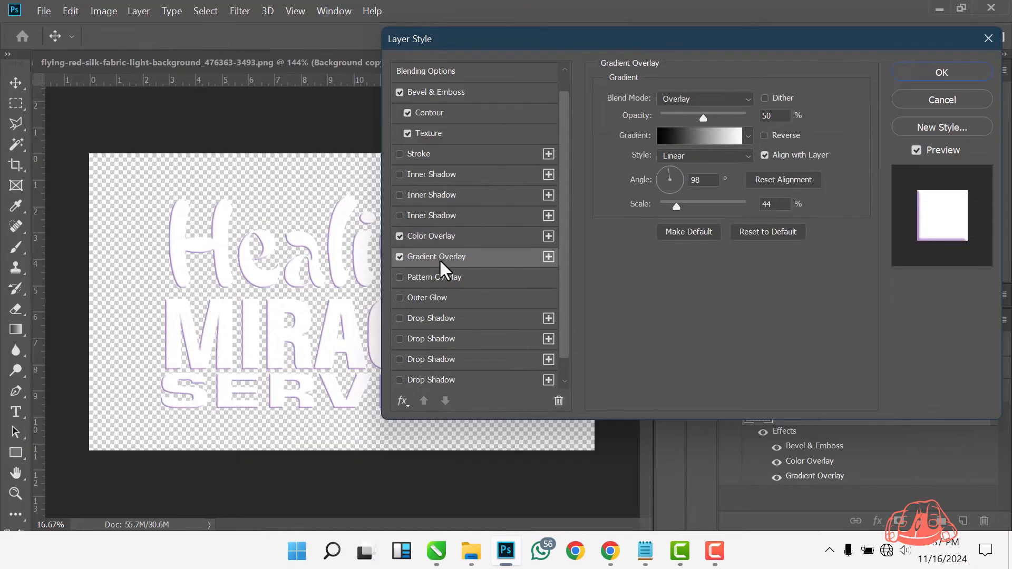
left_click(400, 257)
left_click(415, 278)
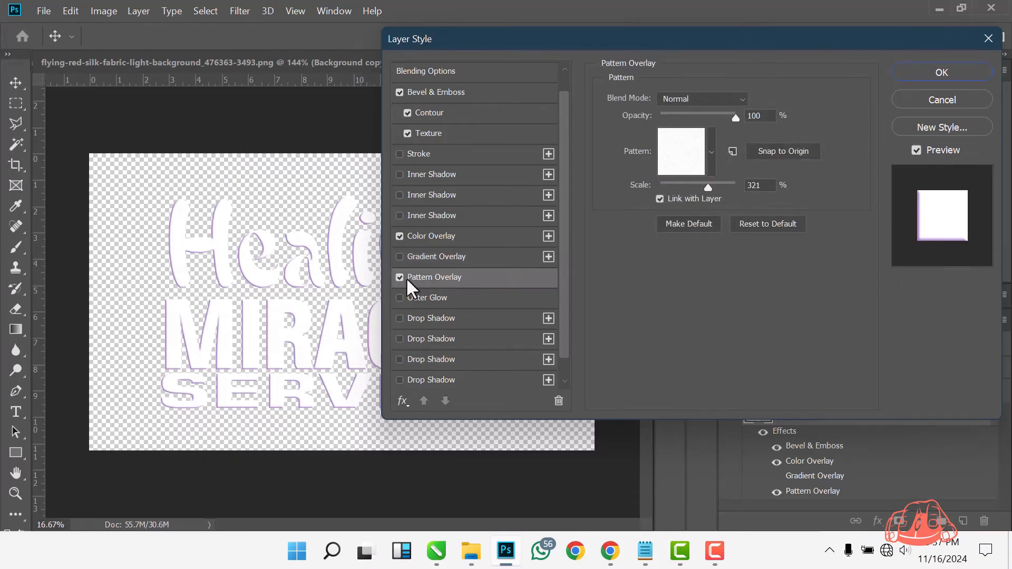
left_click(400, 277)
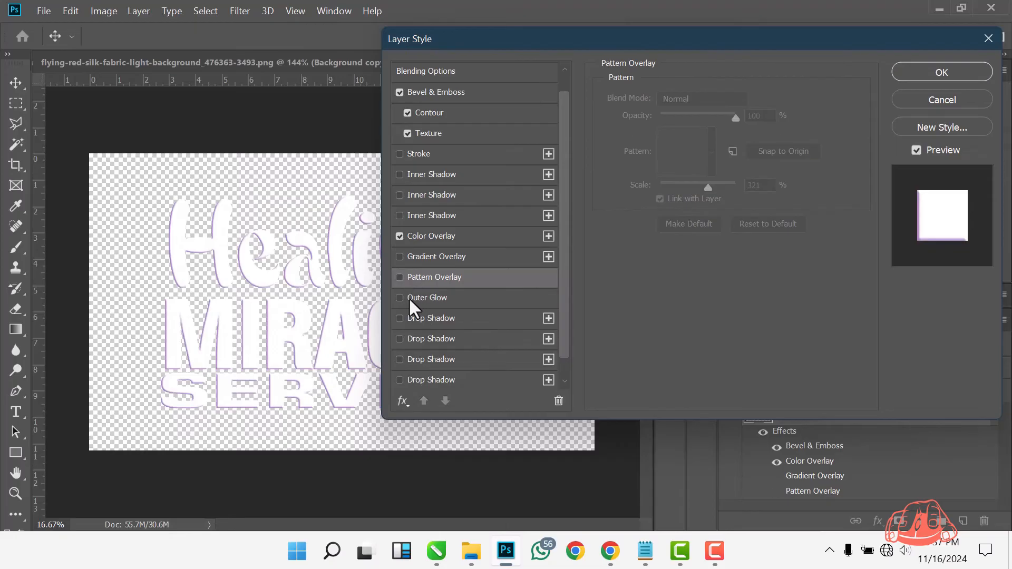
left_click(408, 299)
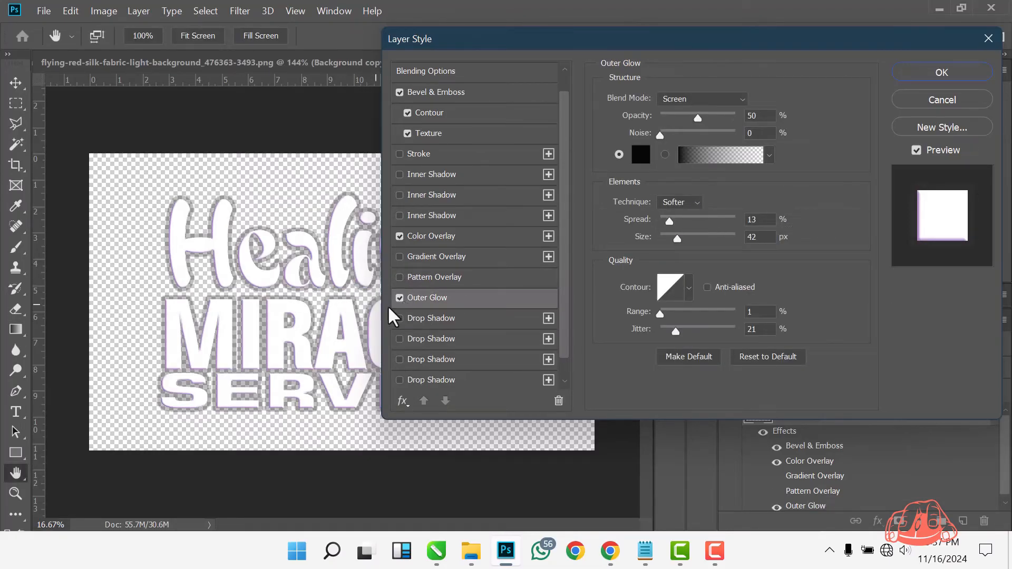
left_click(397, 299)
- Add a Drop Shadow to the title layer and set its color to black (000000)
left_click(418, 318)
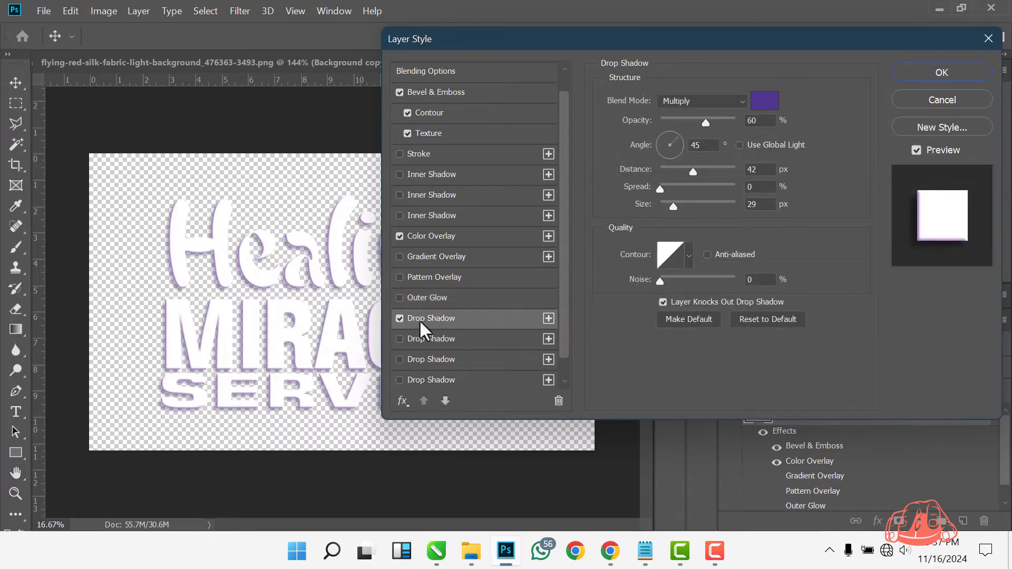
left_click(765, 101)
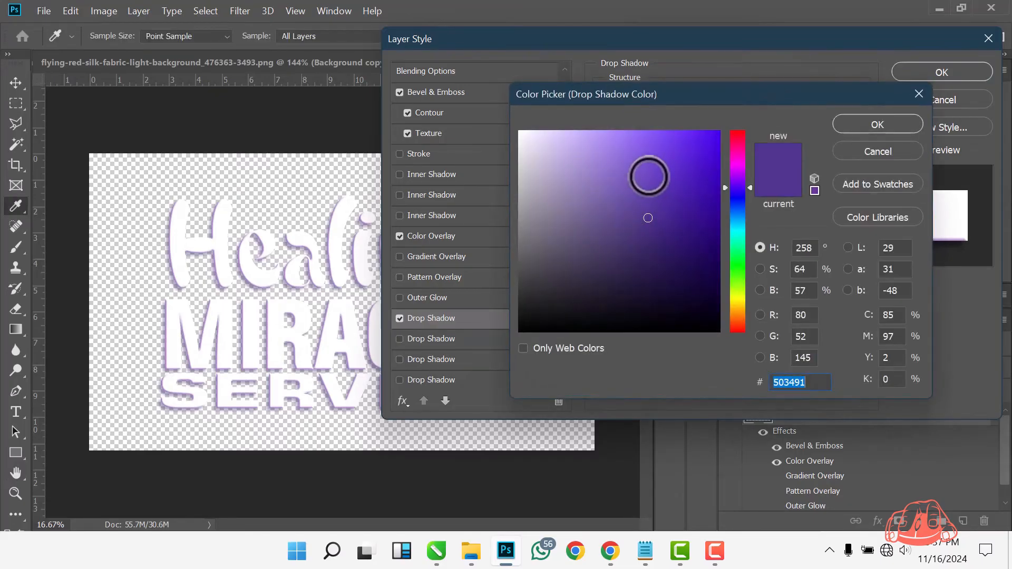
mouse_move(579, 181)
left_mouse_down()
mouse_move(594, 214)
mouse_move(760, 346)
left_mouse_up()
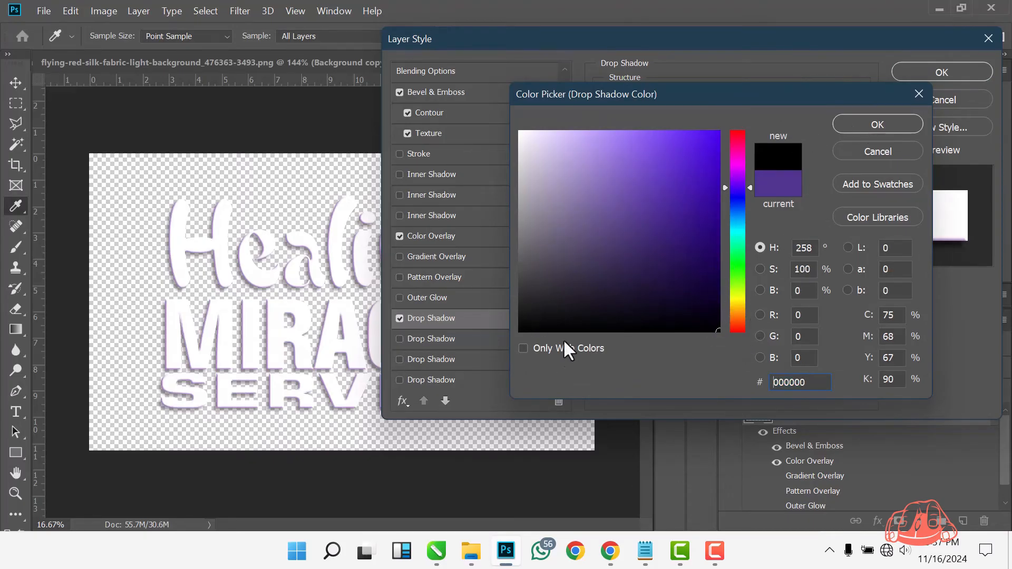
left_click(844, 125)
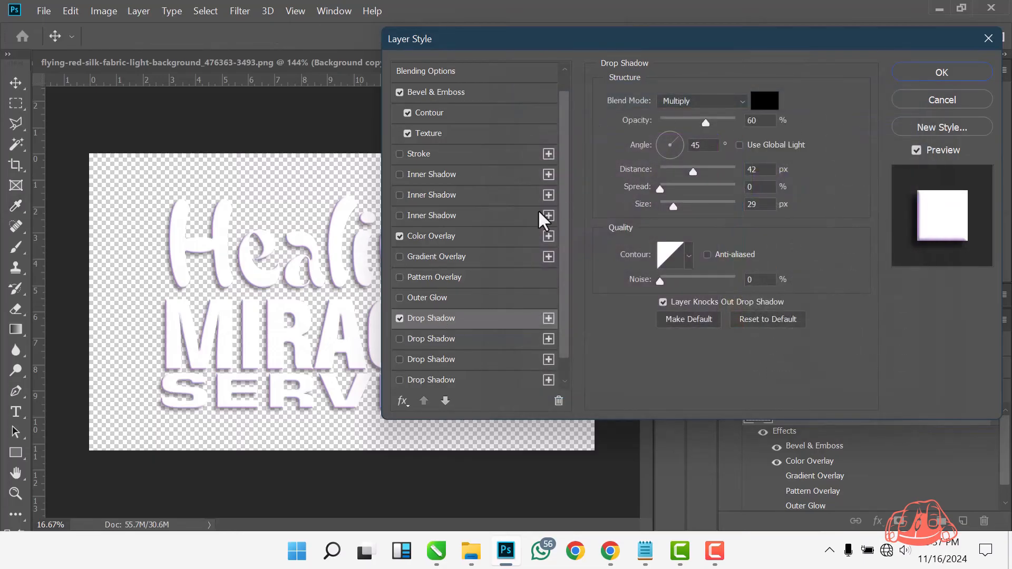
- Try the available Texture patterns on the title's Bevel & Emboss and settle on the narrow vertical black-and-white bar pattern
left_click(466, 133)
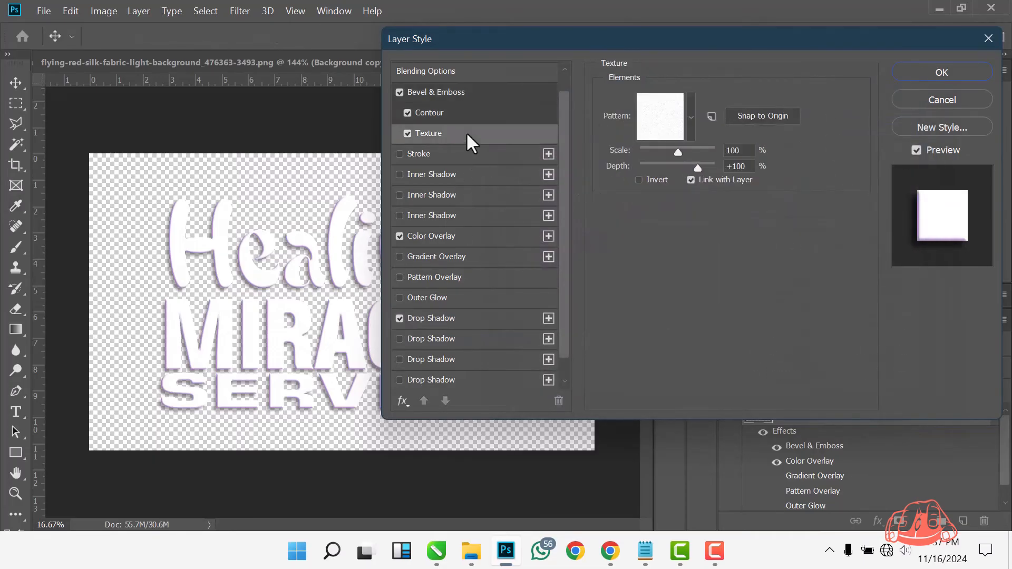
left_click(485, 112)
left_click(669, 107)
left_click(495, 154)
left_click(441, 134)
left_click(691, 138)
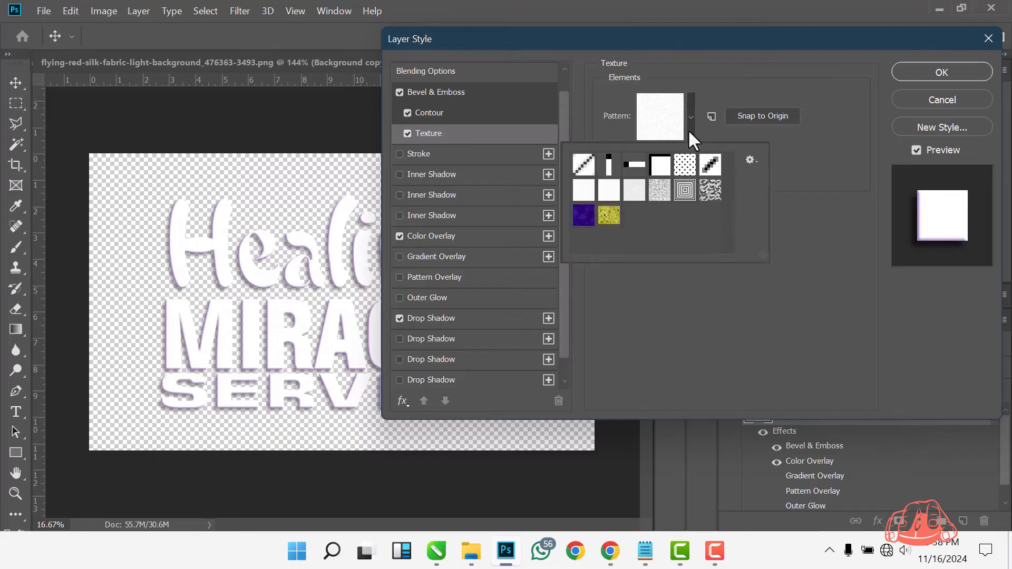
left_click(660, 189)
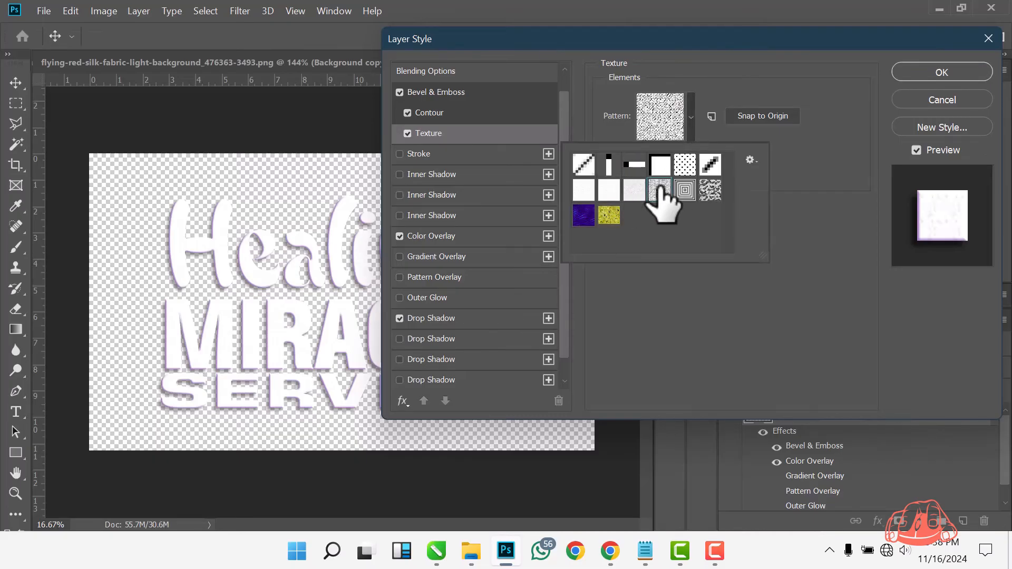
left_click(687, 169)
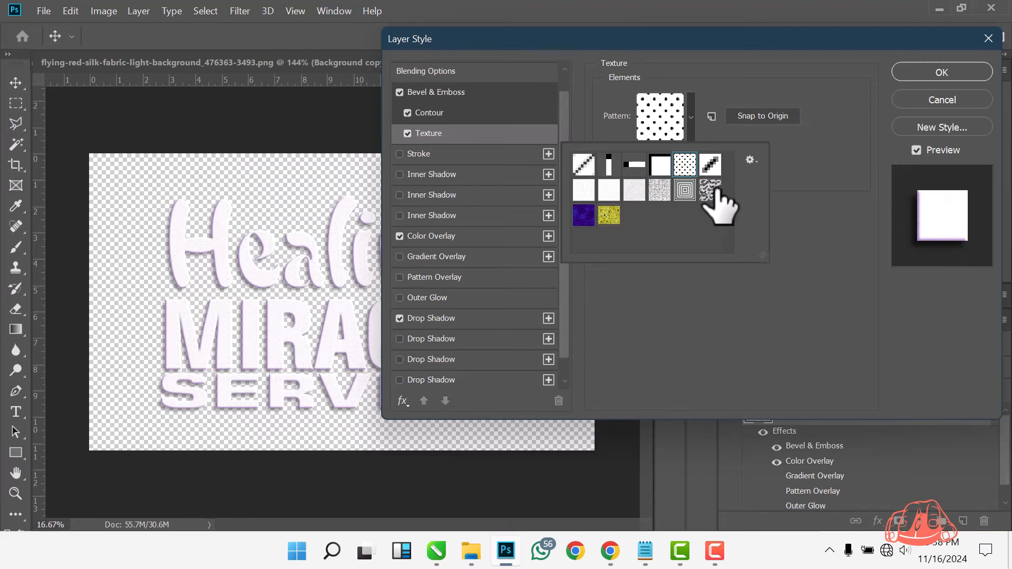
left_click(710, 191)
left_click(712, 168)
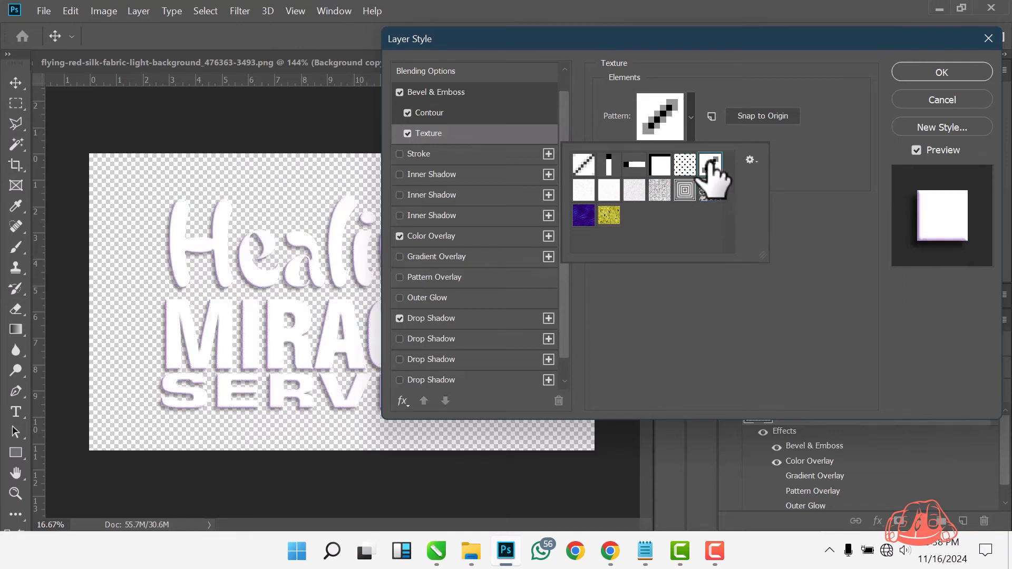
left_click(659, 168)
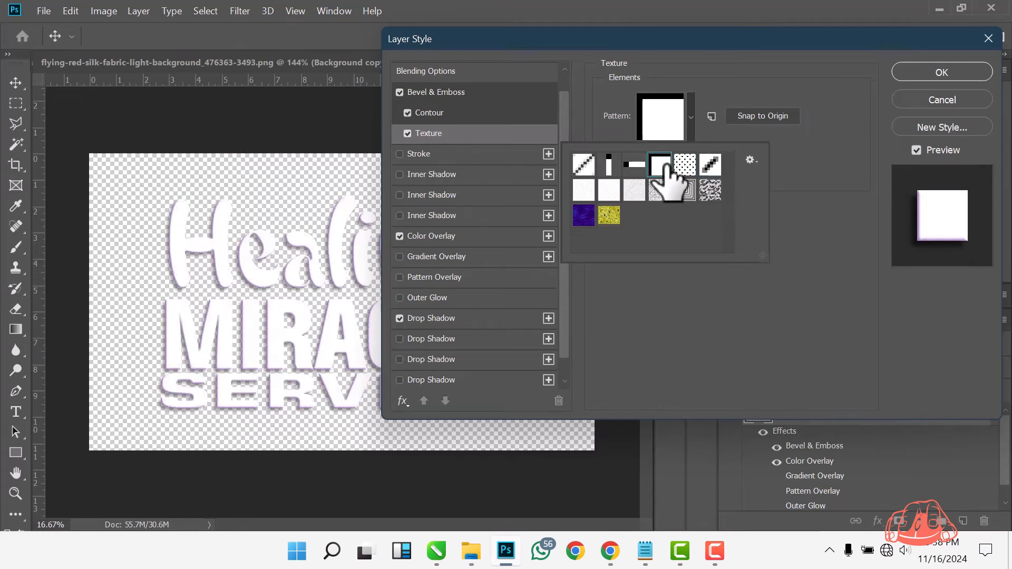
left_click(608, 191)
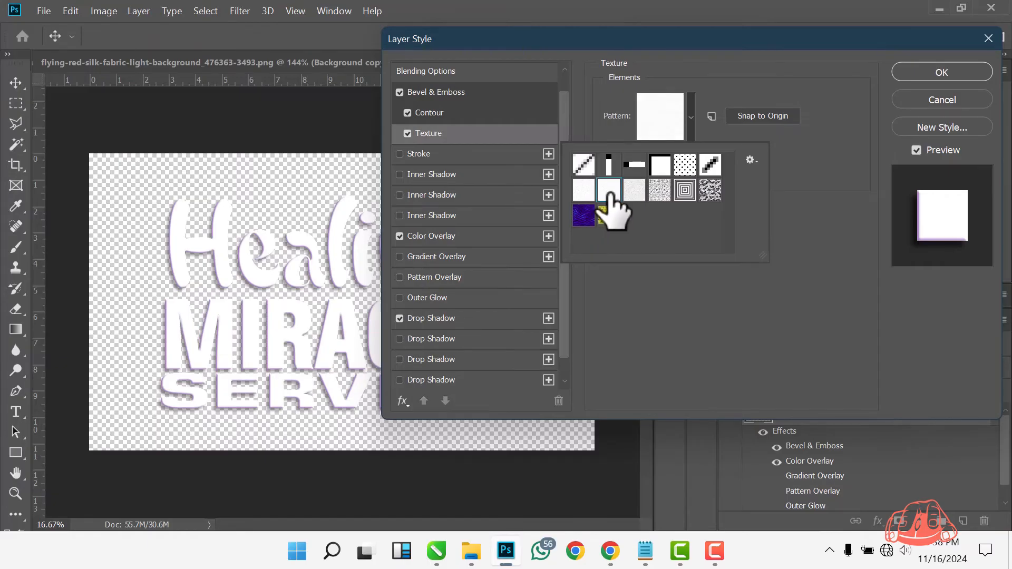
left_click(584, 215)
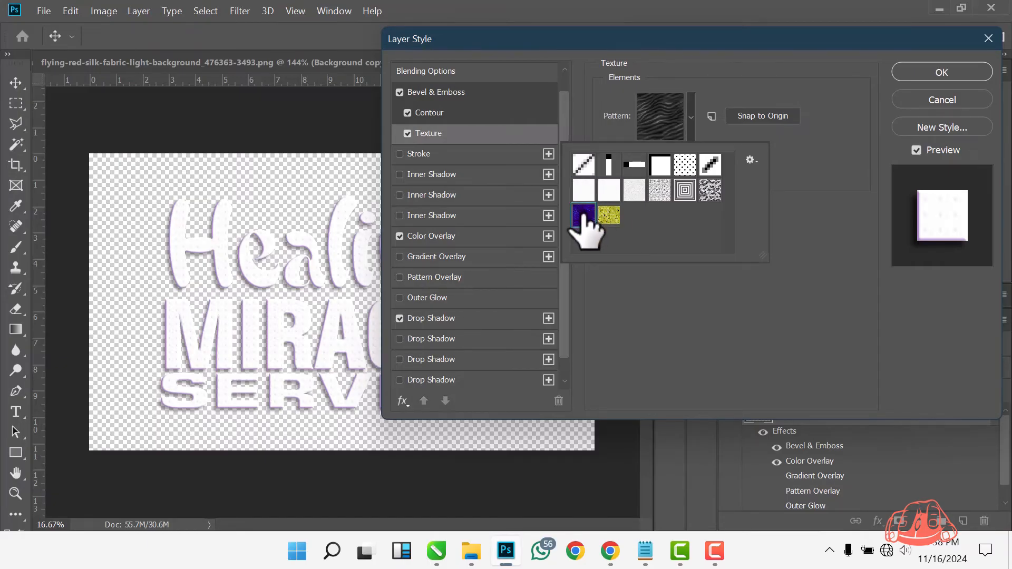
left_click(609, 215)
left_click(585, 212)
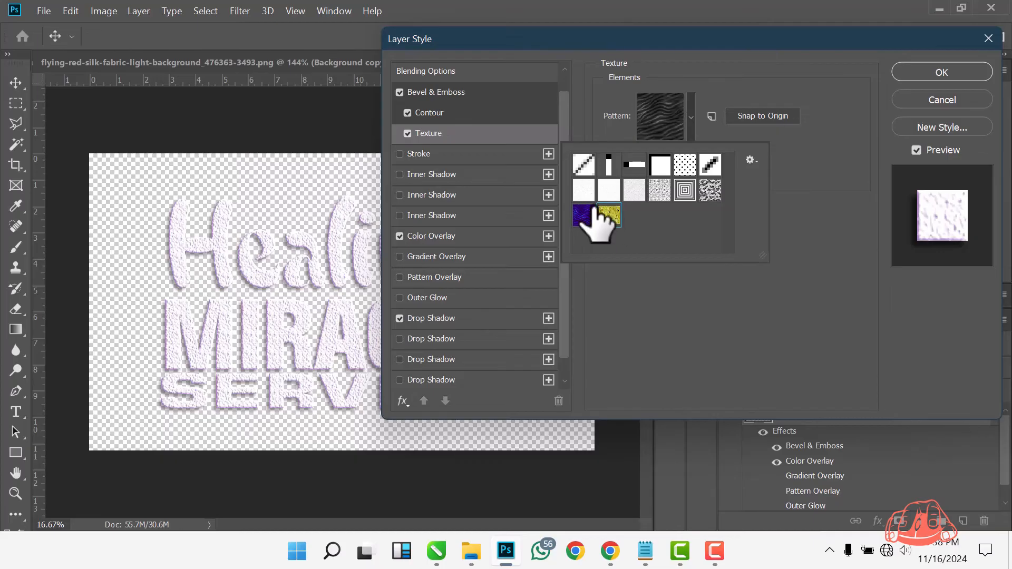
left_click(584, 189)
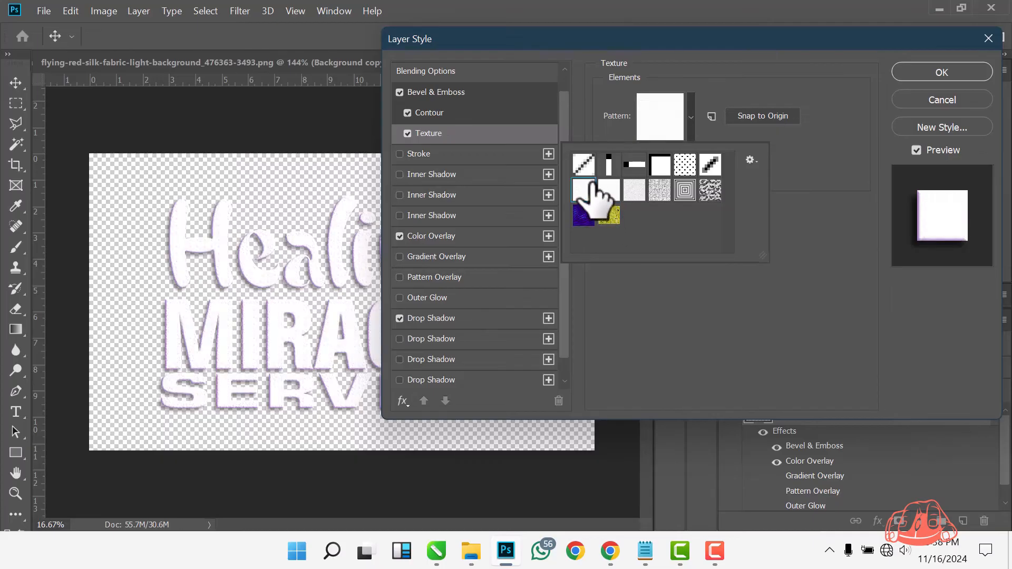
left_click(611, 165)
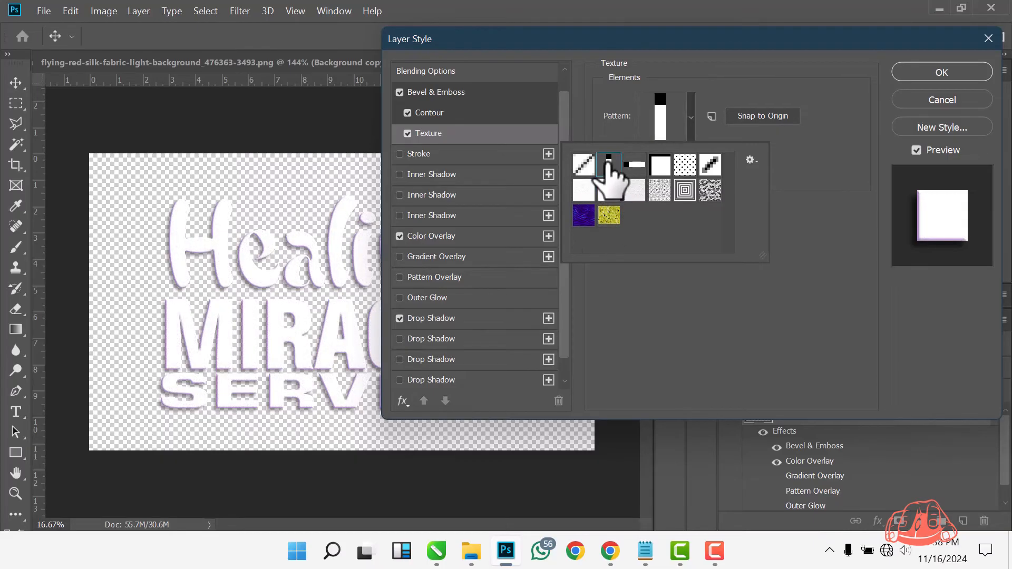
left_click(636, 164)
left_click(660, 165)
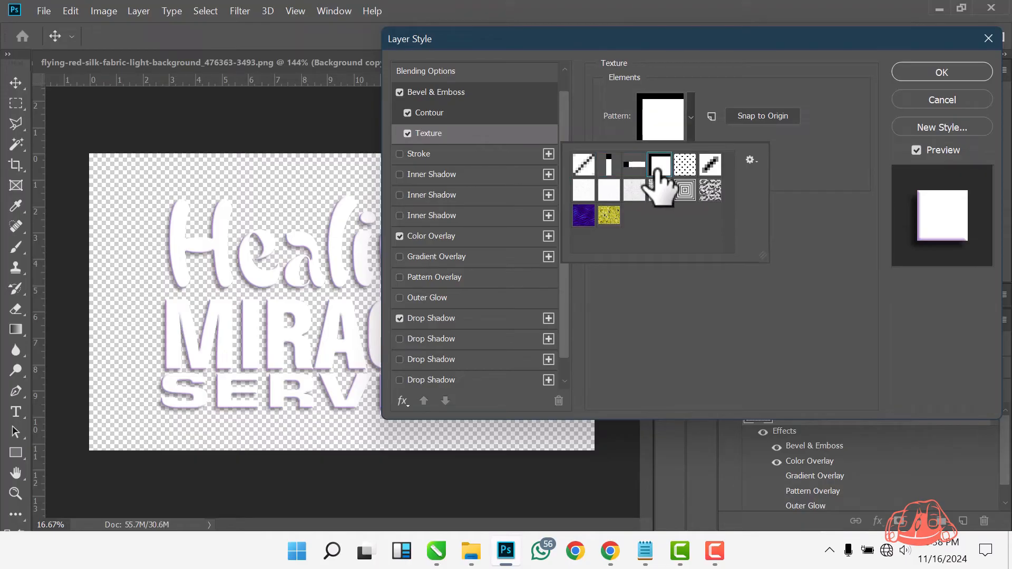
left_click(662, 196)
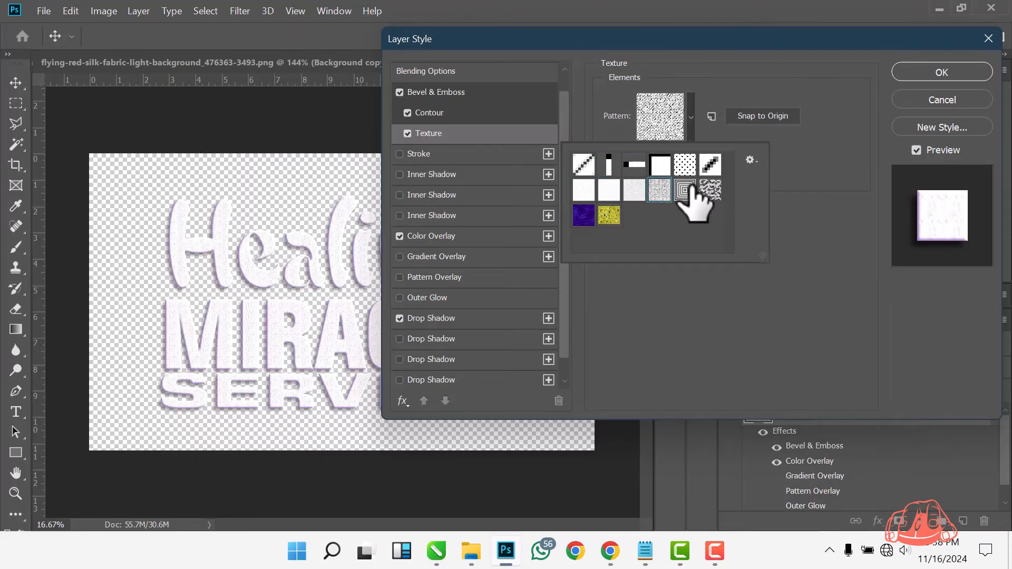
left_click(690, 200)
left_click(683, 165)
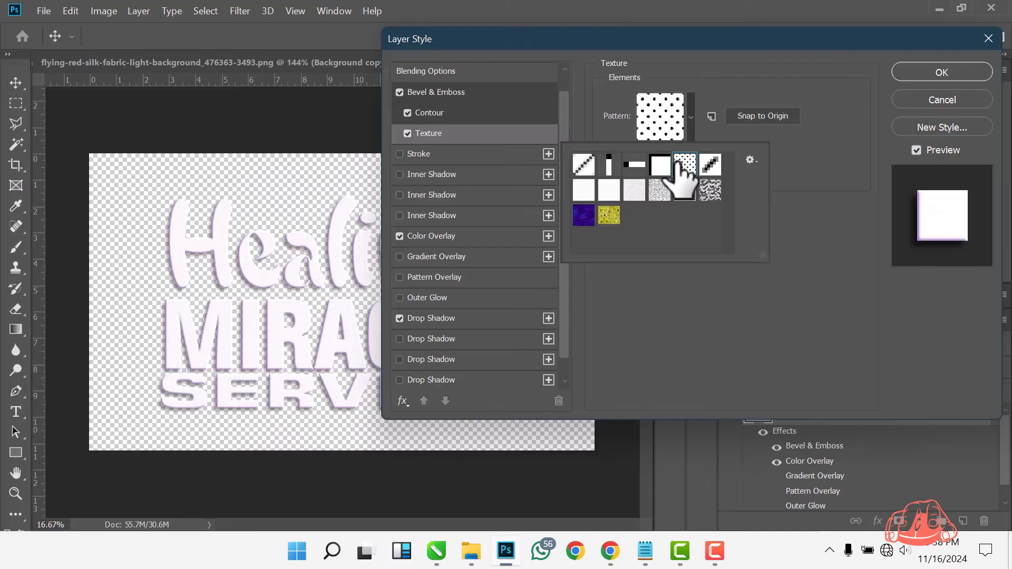
left_click(711, 164)
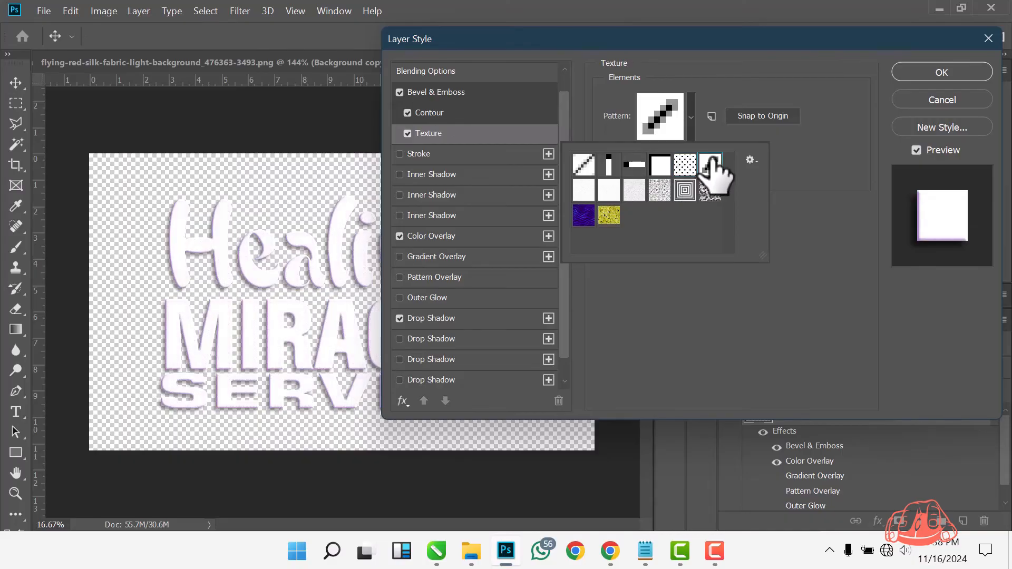
left_click(585, 165)
left_click(607, 167)
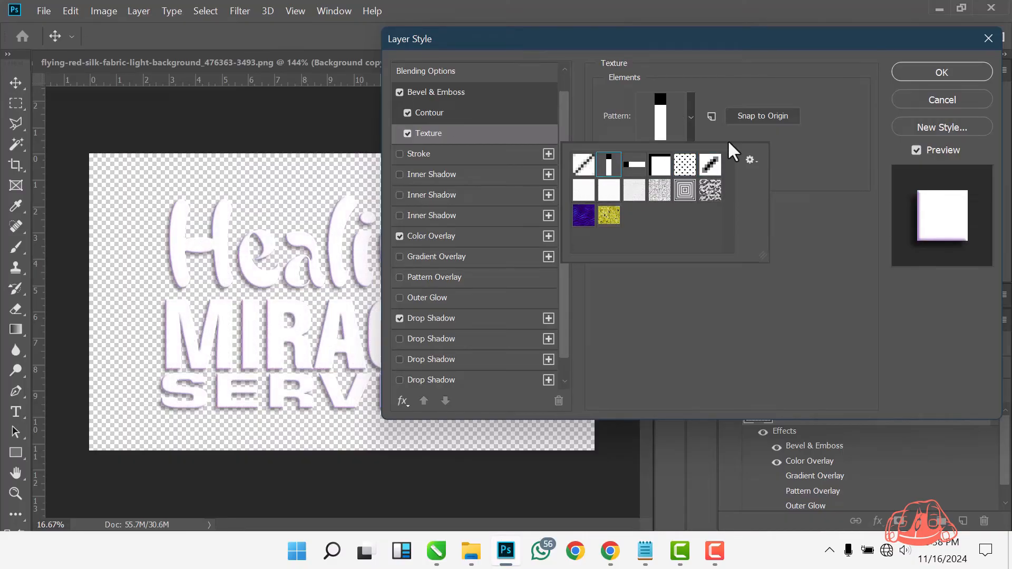
left_click(929, 106)
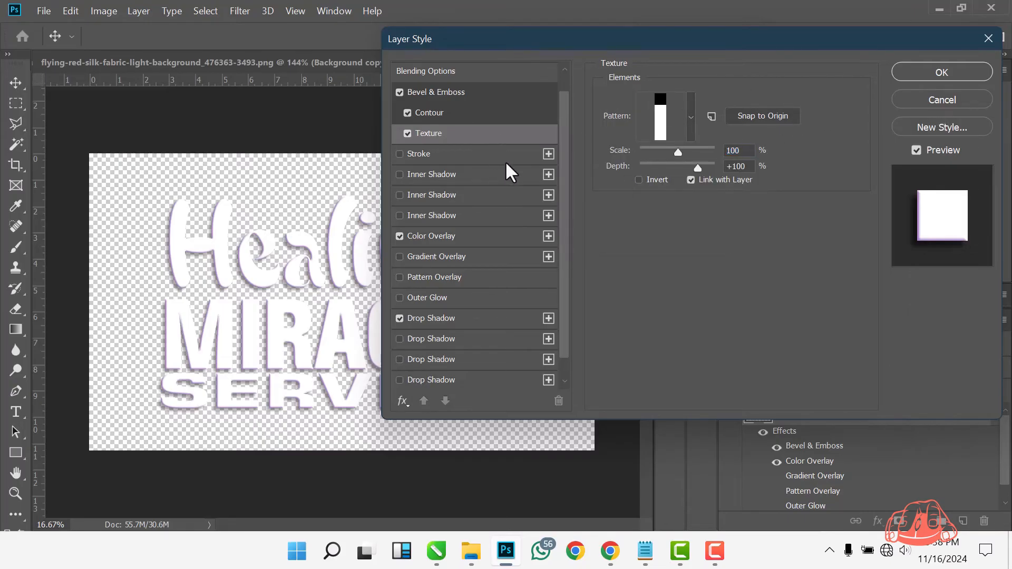
- Add a gray (b6b5b3) Stroke to the title layer, apply the layer style, and hide its Drop Shadow
left_click(488, 159)
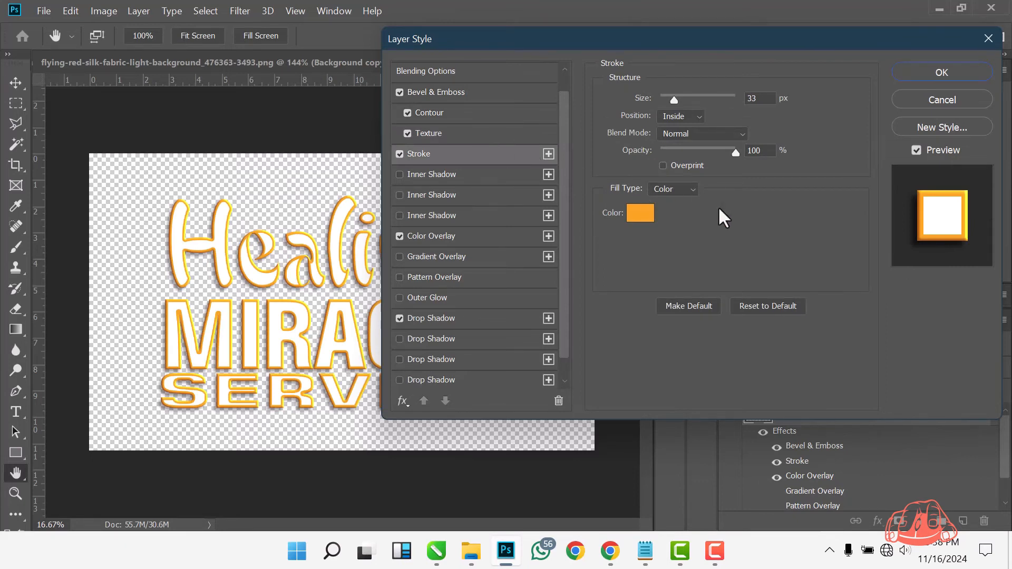
left_click(641, 213)
mouse_move(662, 171)
left_mouse_down()
mouse_move(515, 136)
mouse_move(520, 205)
mouse_move(524, 188)
left_mouse_up()
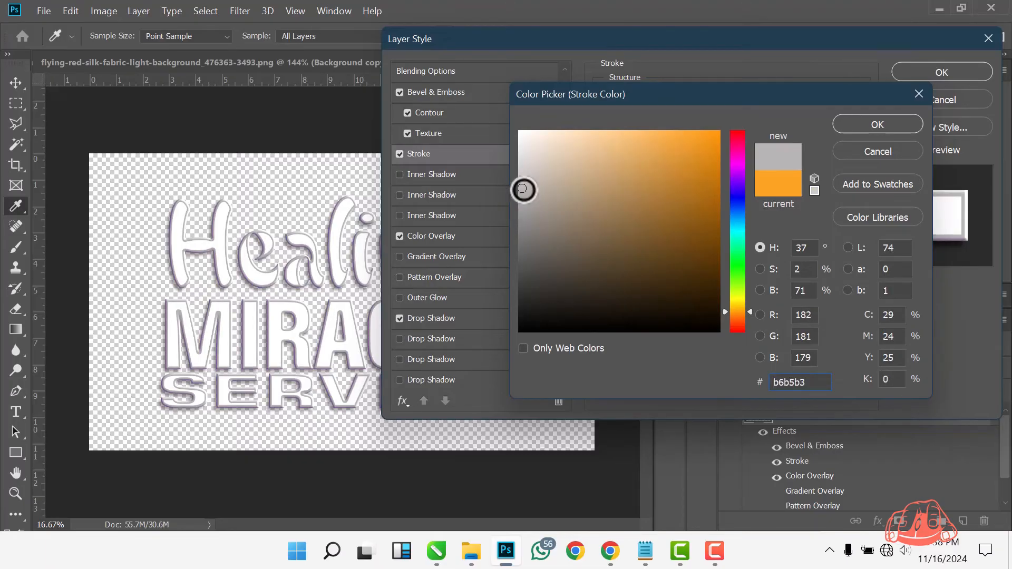
left_click(876, 122)
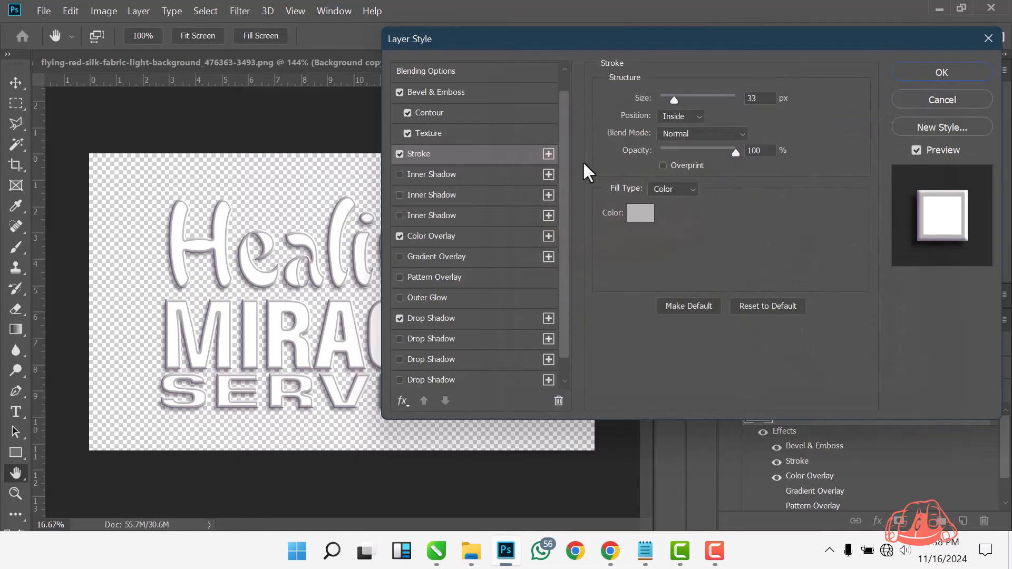
left_click(956, 71)
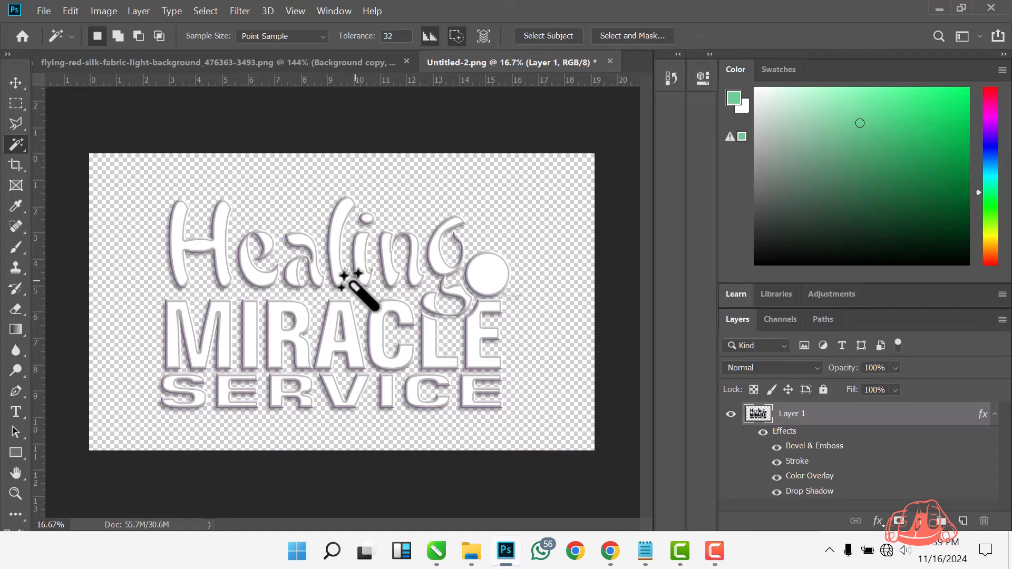
left_click(777, 492)
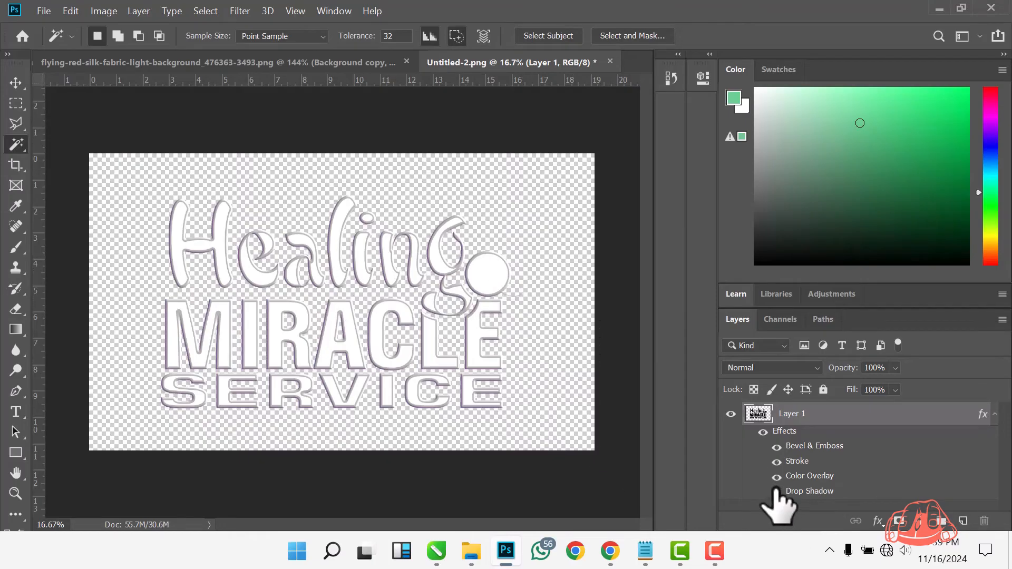
- Save a PNG copy of the styled title as "text effect" in the Project folder
left_click(44, 11)
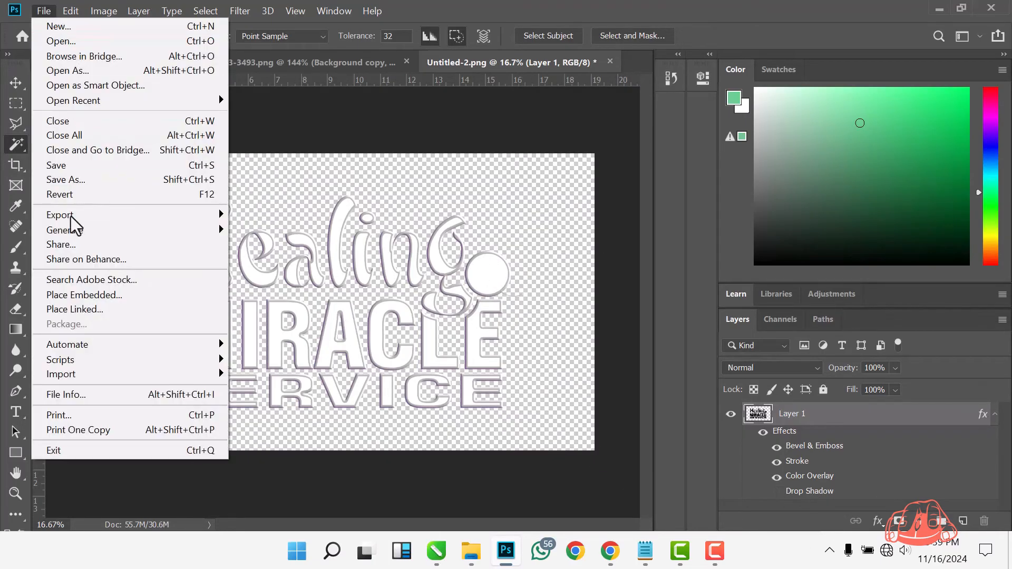
left_click(79, 180)
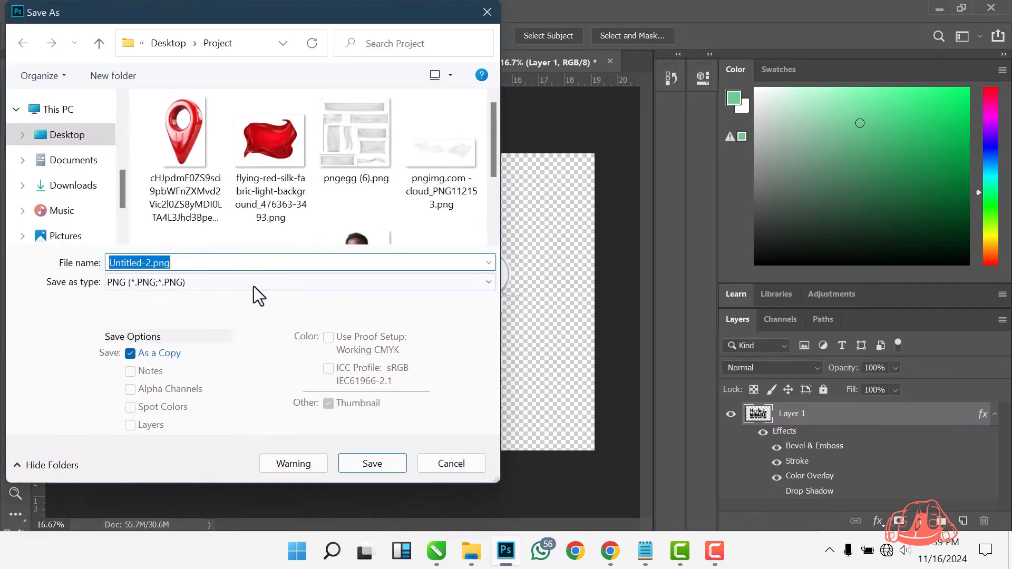
left_click(254, 285)
left_click(166, 234)
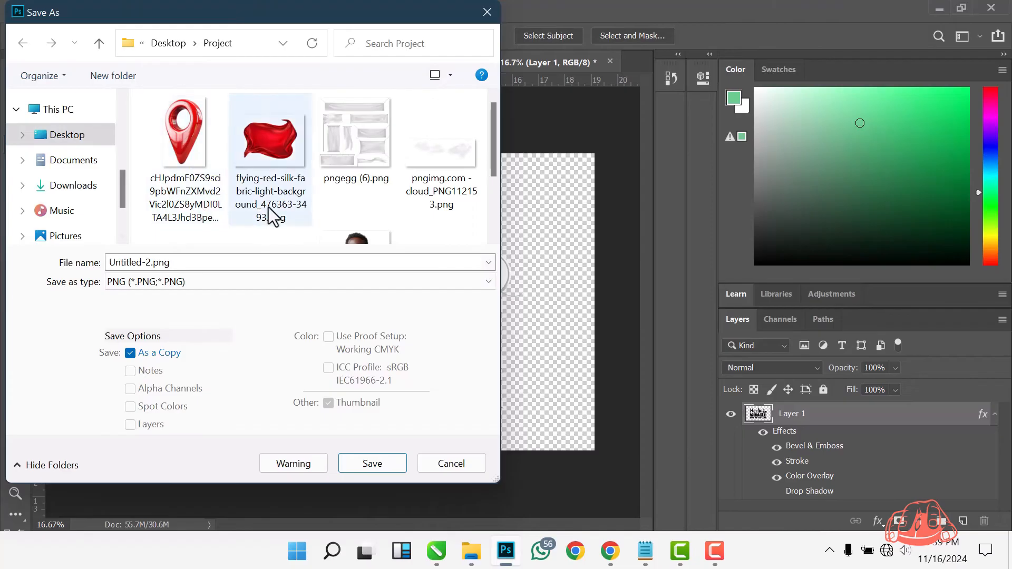
left_click(185, 283)
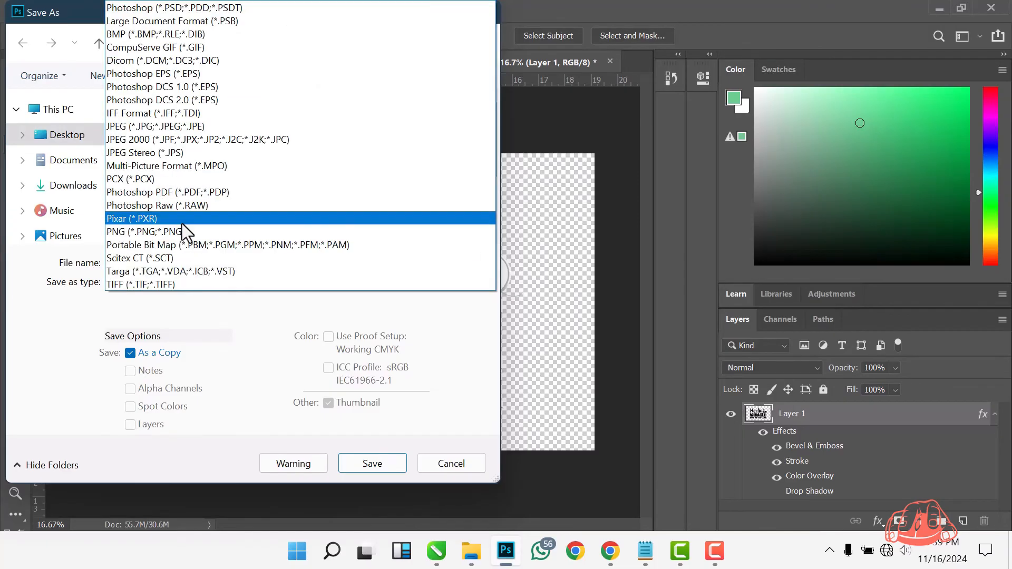
left_click(175, 232)
left_click(193, 278)
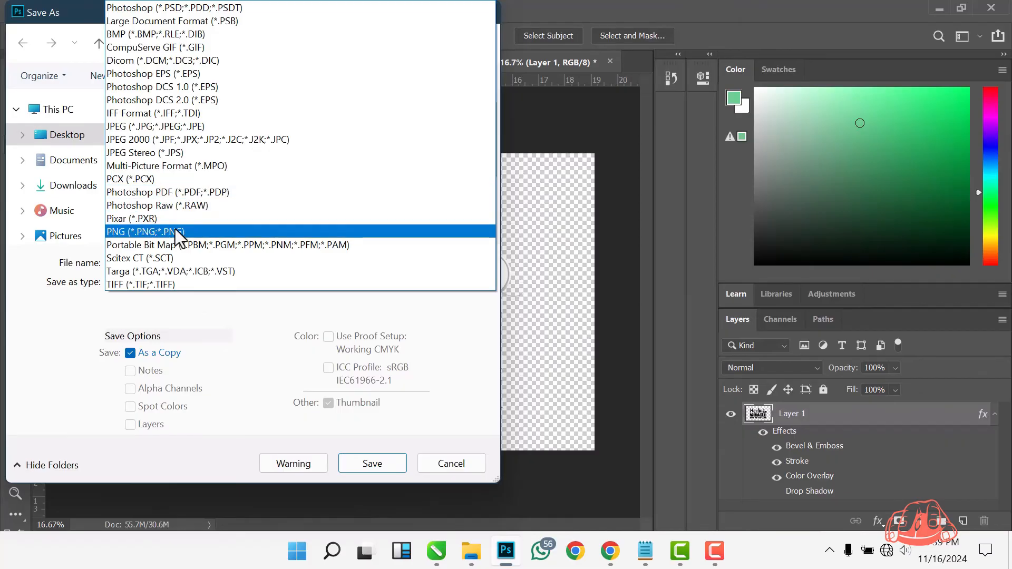
left_click(199, 232)
left_click(190, 263)
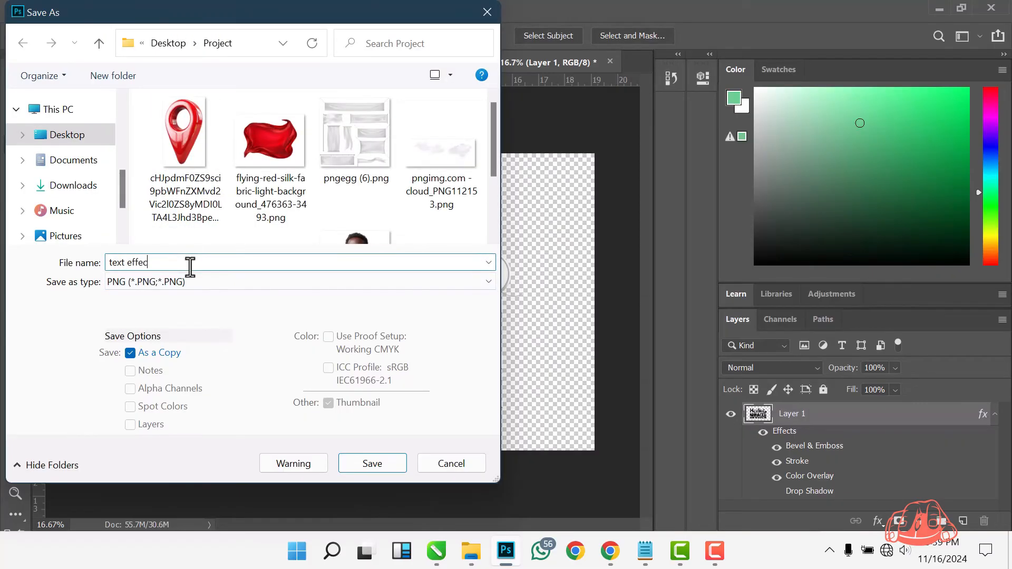
key("Return")
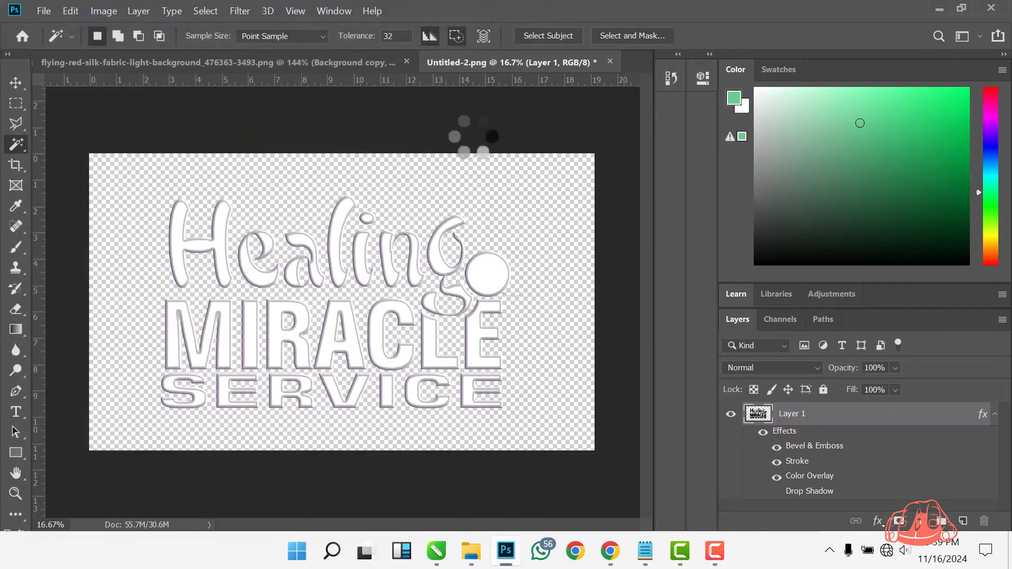
left_click(577, 144)
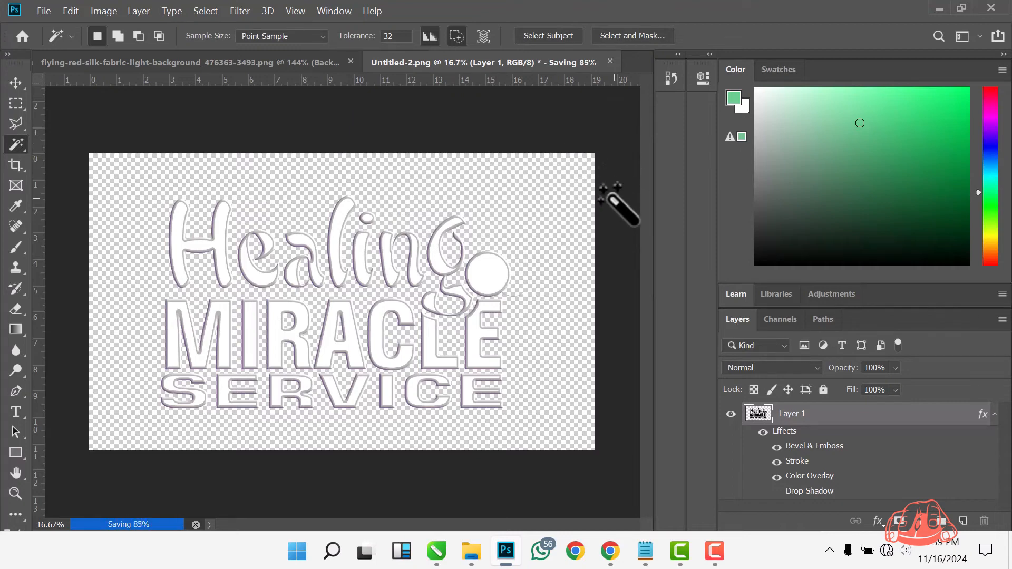
- Bring text effect.png from the Project folder into the CorelDRAW flyer document Untitled-1 and scale it down to about 32%
left_click(937, 10)
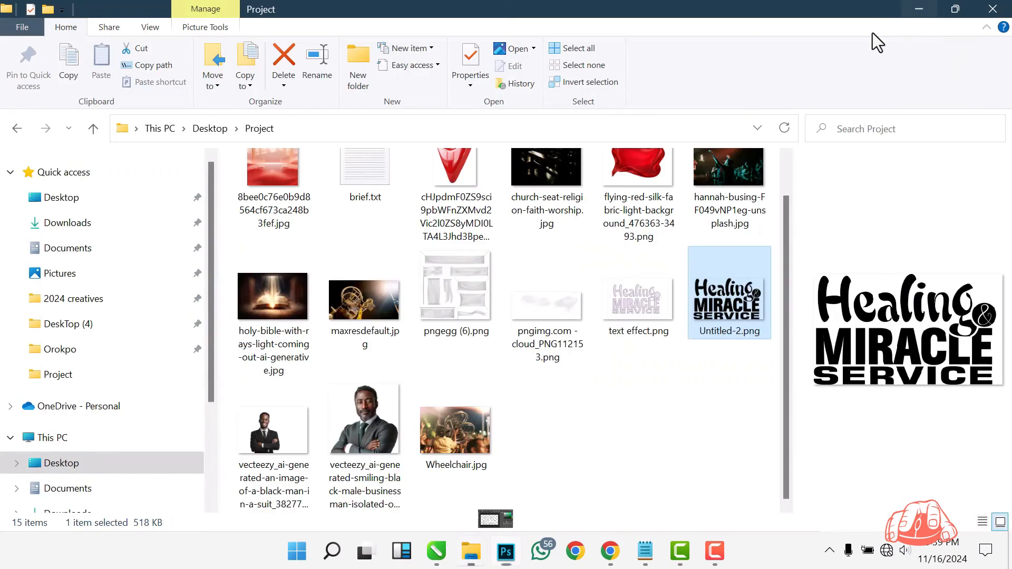
left_click(617, 392)
left_click(636, 296)
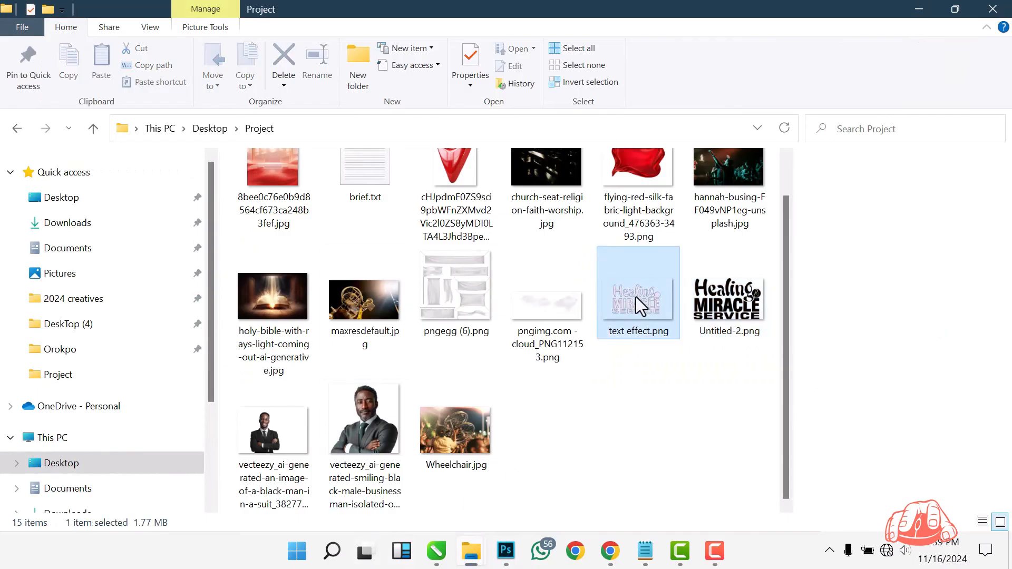
left_click_drag(631, 301, 305, 332)
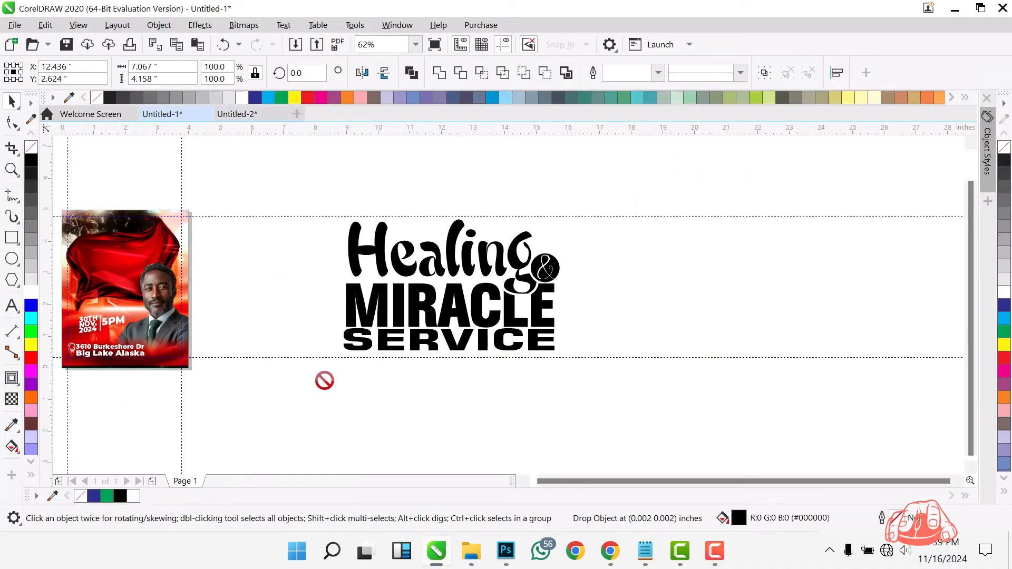
left_click_drag(325, 381, 324, 379)
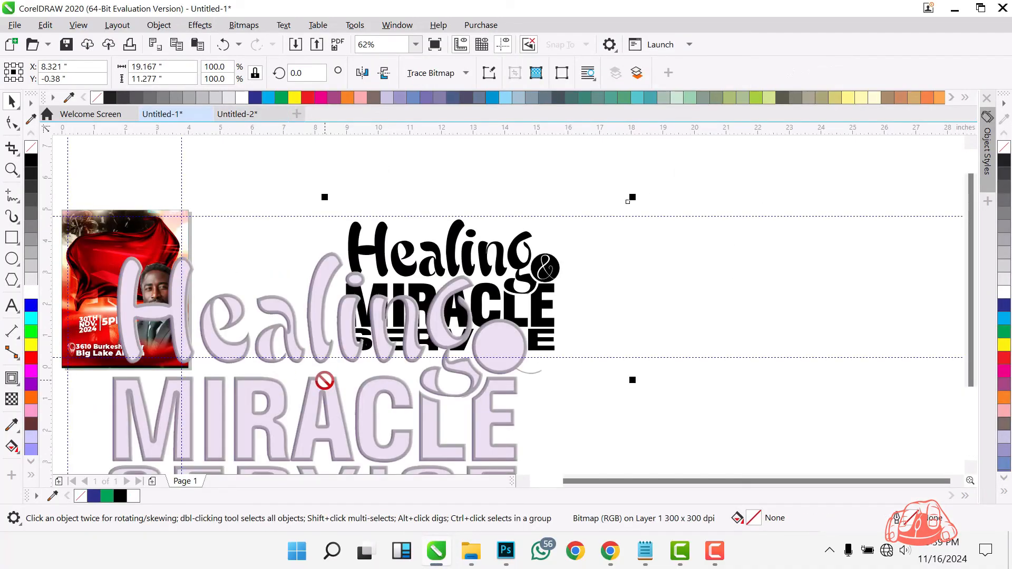
left_click_drag(632, 198, 226, 437)
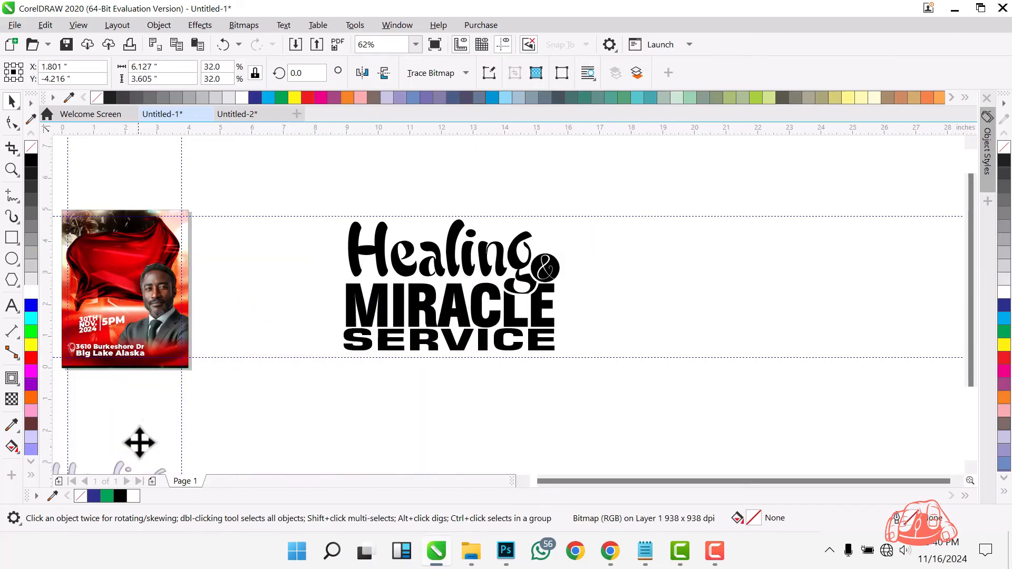
- Move the styled title onto the flyer and shrink it to fit over the red cloth
left_click_drag(139, 443, 173, 183)
scroll(158, 228, "up", 2)
scroll(326, 324, "down", 1)
left_click_drag(533, 169, 309, 301)
left_click_drag(196, 354, 236, 324)
scroll(245, 336, "up", 2)
scroll(323, 229, "down", 1)
- Tilt the title by about 6.8 degrees and adjust its size to about 18.6% and its position on the red cloth
left_click(316, 232)
left_click_drag(126, 264, 125, 274)
left_click_drag(481, 387, 526, 427)
left_click_drag(355, 256, 349, 236)
scroll(312, 286, "down", 1)
left_click_drag(420, 202, 447, 184)
left_click_drag(382, 247, 372, 251)
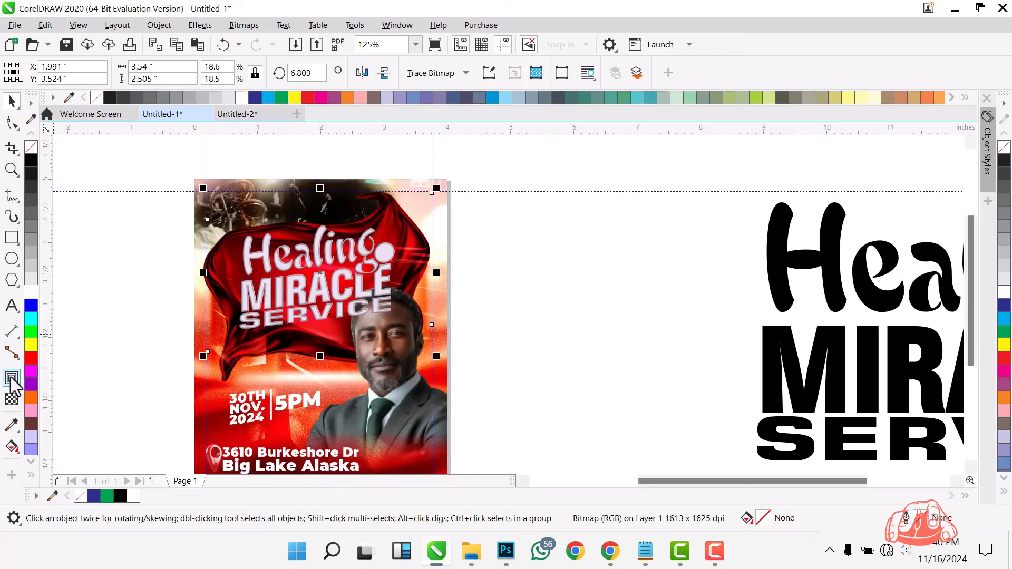
- Add a drop shadow just below the title and break the shadow apart from it
left_click(12, 379)
left_click_drag(320, 272, 320, 280)
key("space")
key("ctrl+k")
- Move the title's separated shadow into the flyer's PowerClip contents, undoing the mistaken deletion
left_click(313, 349)
key("ctrl+x")
left_click(315, 352, "ctrl")
key("ctrl+v")
key("ctrl+x")
left_click(397, 407, "ctrl")
key("ctrl+v")
left_click(396, 403)
key("ctrl+x")
left_click(319, 328)
key("Delete")
key("ctrl+z")
- Group the title with its shadows, paste the group inside the PowerClip, and fit it over the red cloth at about 4.4 by 3.6 inches
left_click_drag(671, 425, 171, 168)
key("ctrl+g")
left_click_drag(459, 278, 499, 294)
key("ctrl+v")
left_click(393, 256)
left_click(393, 256)
mouse_move(447, 168)
left_mouse_down()
mouse_move(443, 160)
mouse_move(464, 170)
left_mouse_up()
left_click(548, 270)
left_click_drag(285, 255, 390, 237)
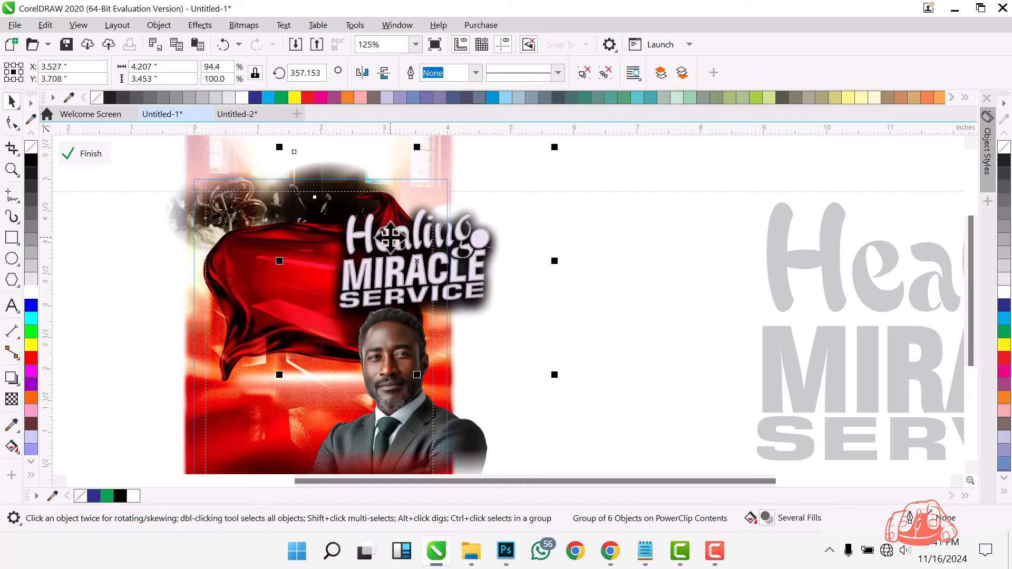
key("Escape")
left_click_drag(449, 165, 455, 152)
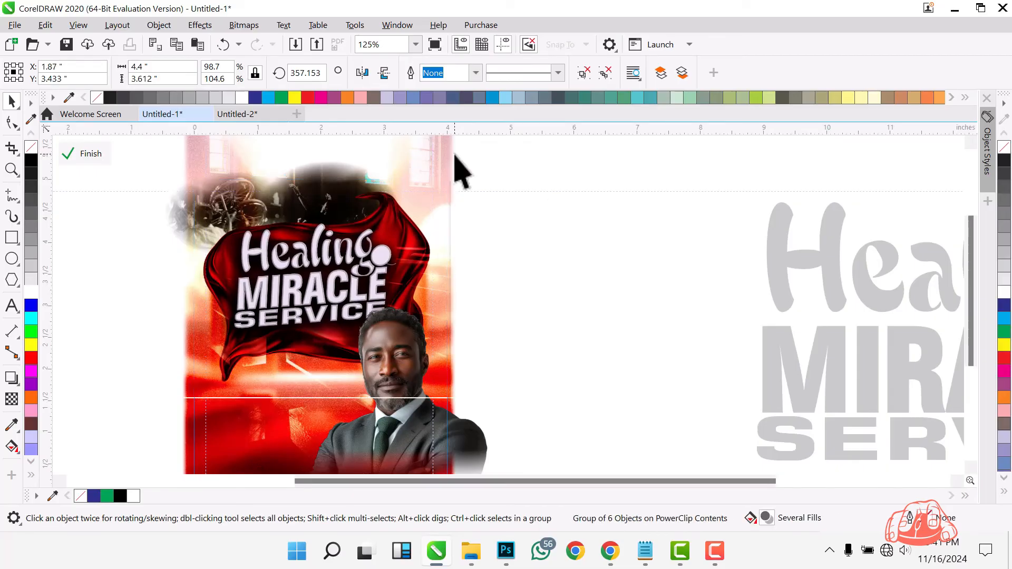
- Shift the man's photo slightly down and left inside the PowerClip and finish editing its contents
left_click(405, 358)
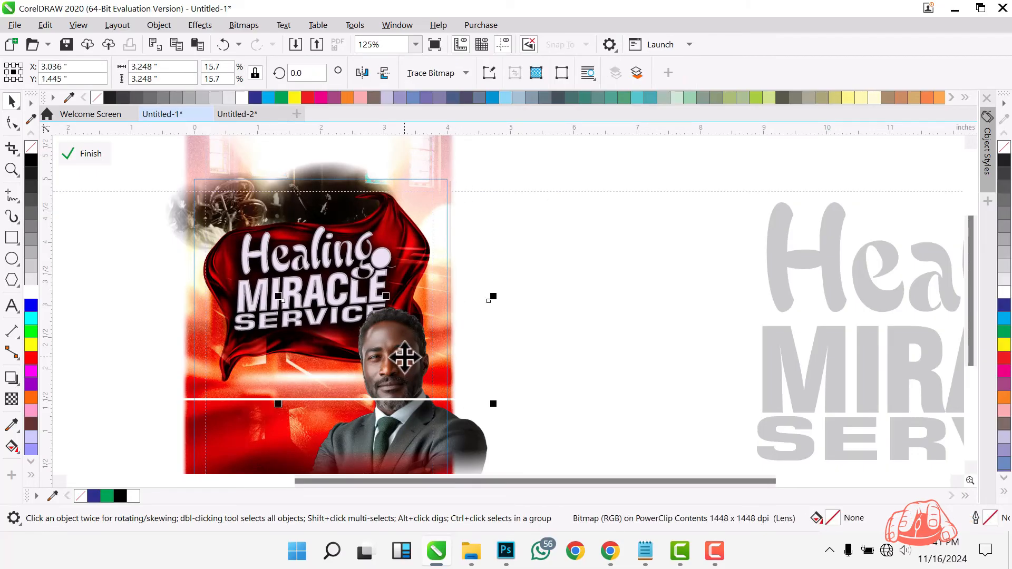
left_click_drag(410, 347, 394, 363)
left_click(83, 153)
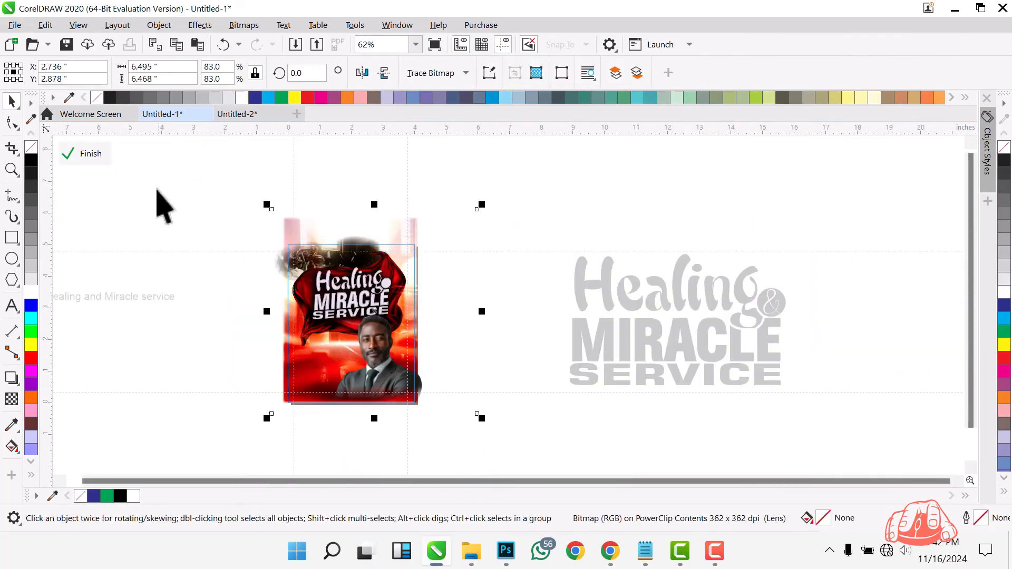
scroll(287, 406, "up", 2)
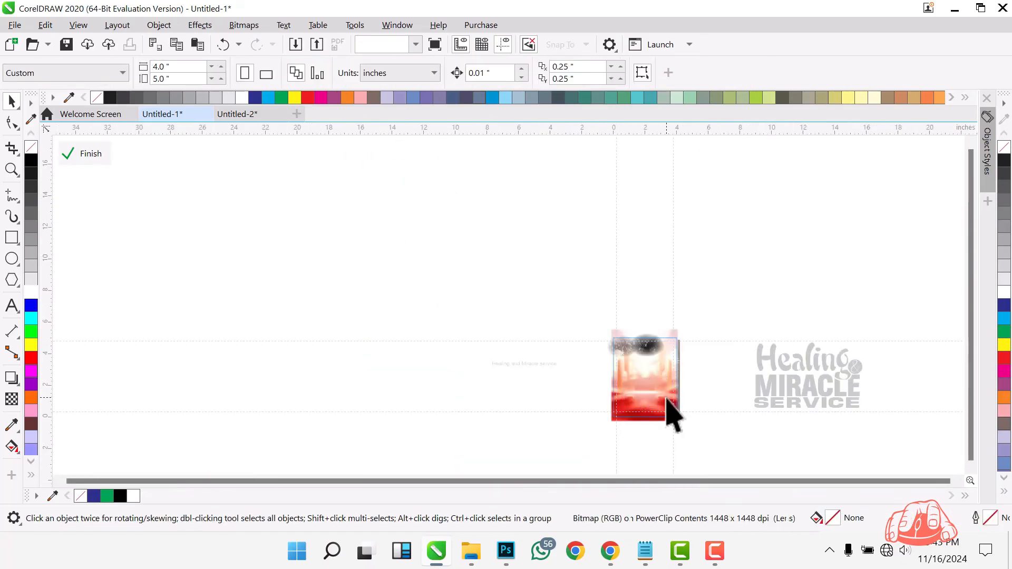
left_click(673, 416)
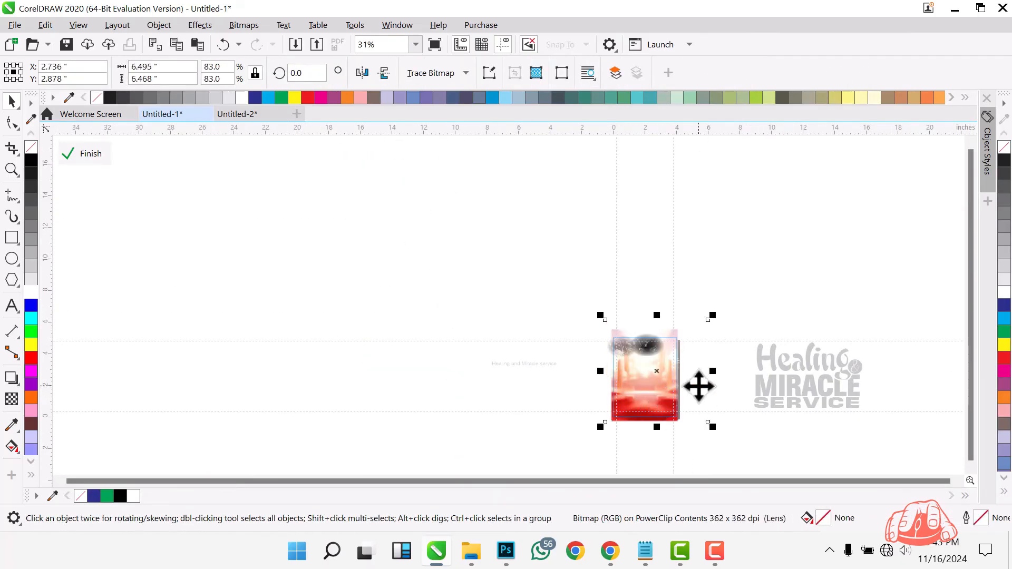
scroll(700, 384, "up", 4)
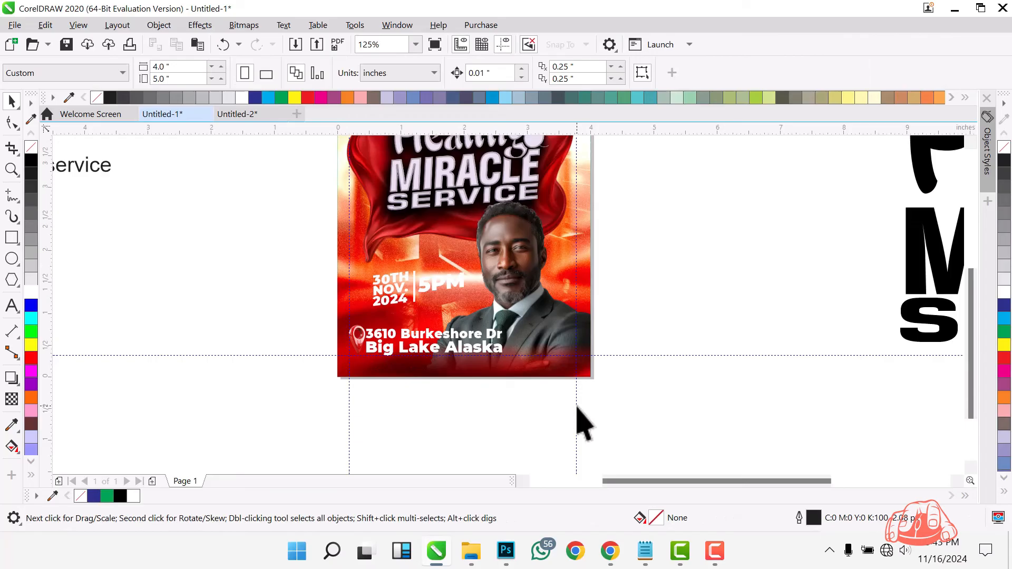
scroll(567, 391, "down", 2)
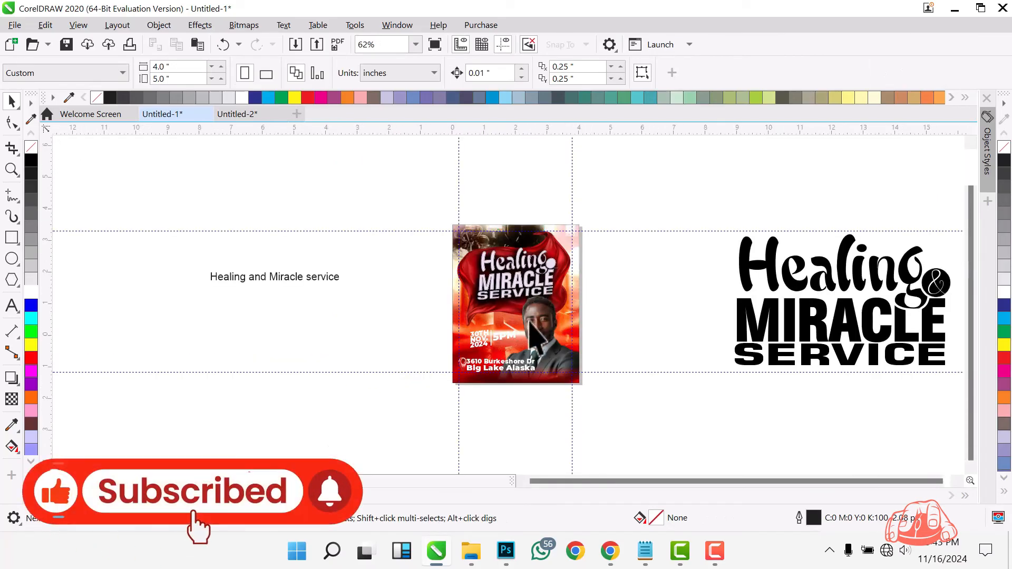
- Reopen the PowerClip contents, nudge the man's photo down one small increment, and finish editing
double_click(530, 332)
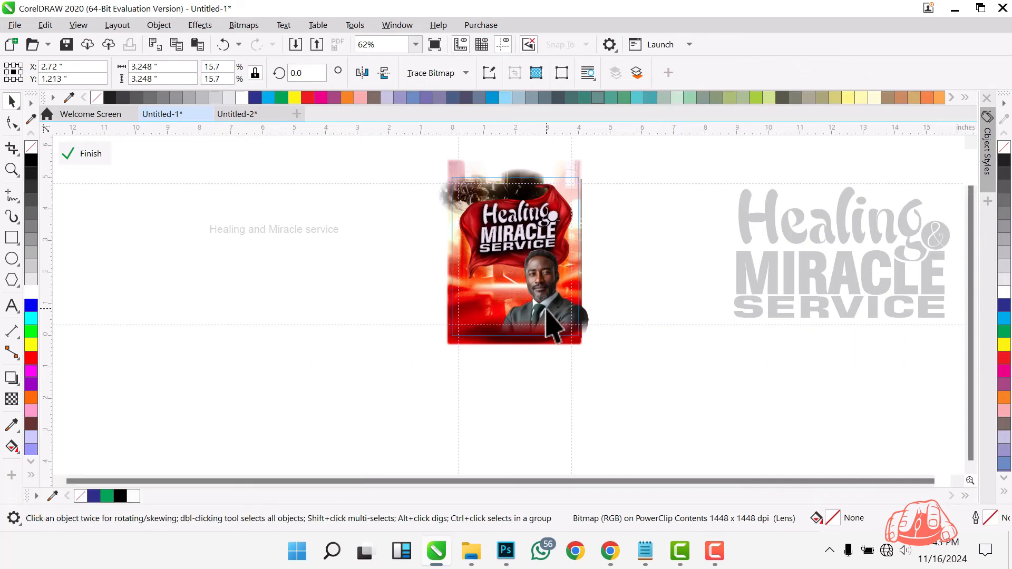
key("Down")
left_click(73, 155)
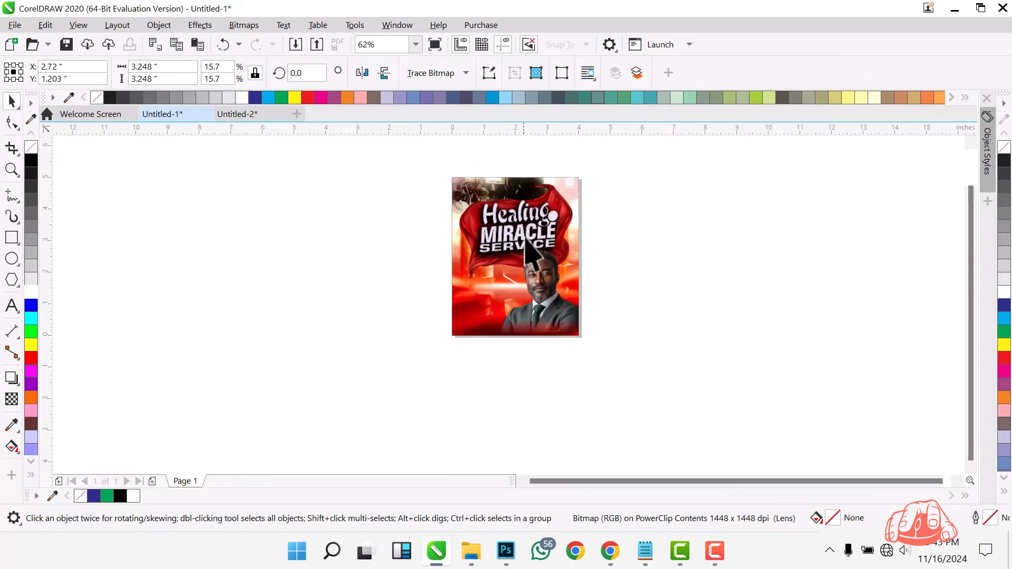
- Ungroup the two red cloth objects inside the PowerClip and undo the trial shift of the cloth
scroll(522, 237, "up", 3)
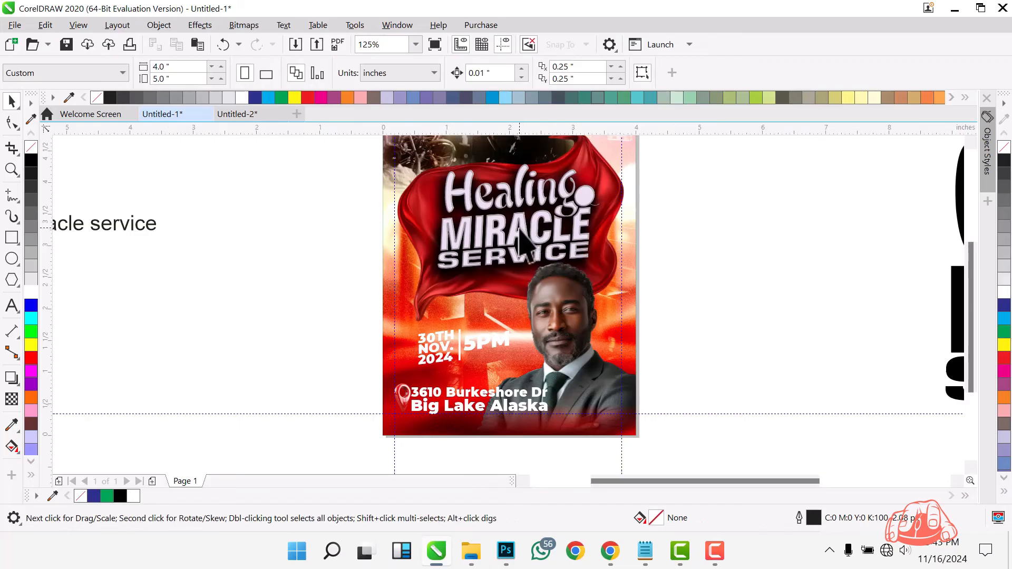
left_click(519, 233)
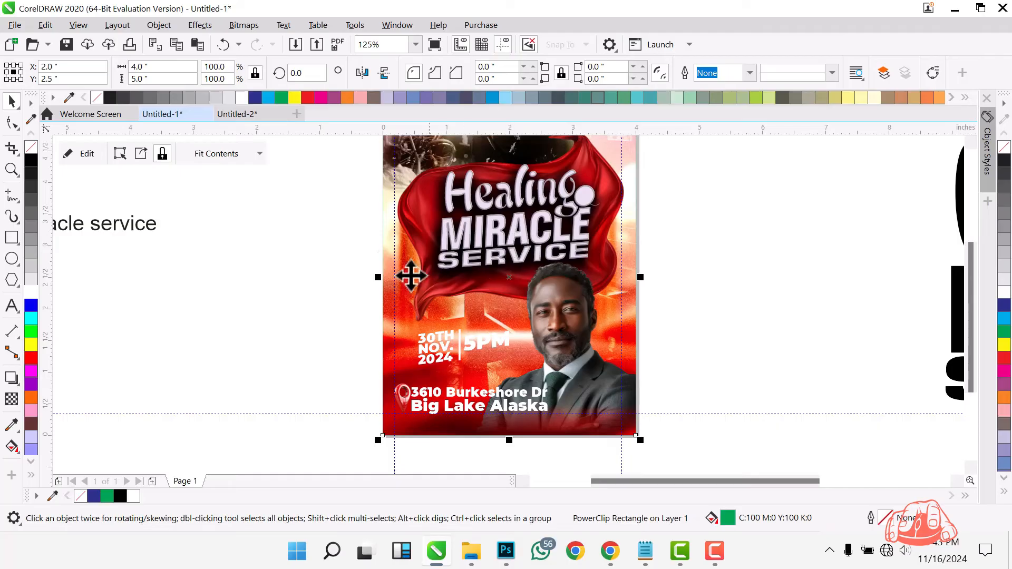
double_click(477, 197)
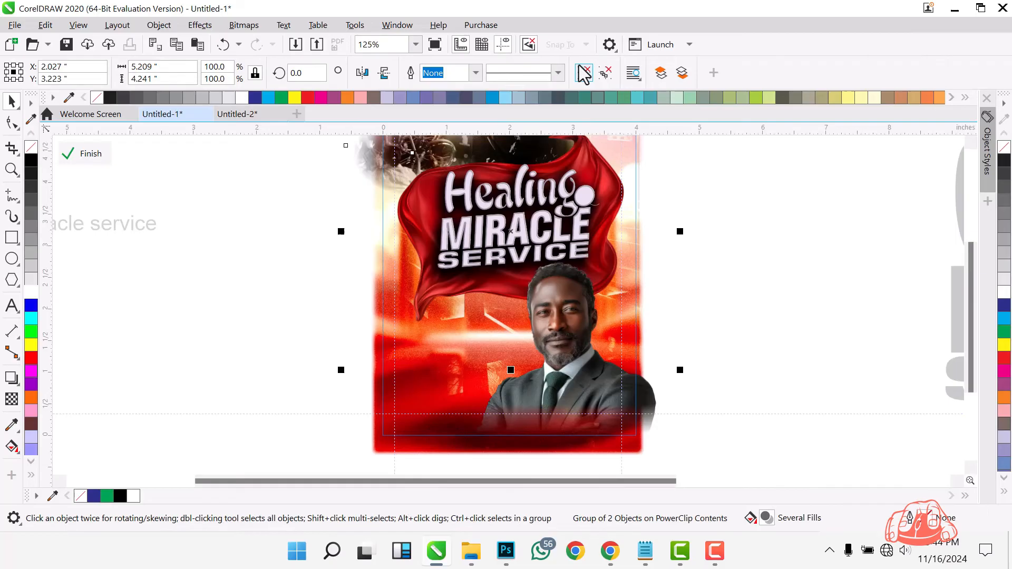
left_click(343, 298)
left_click(371, 217)
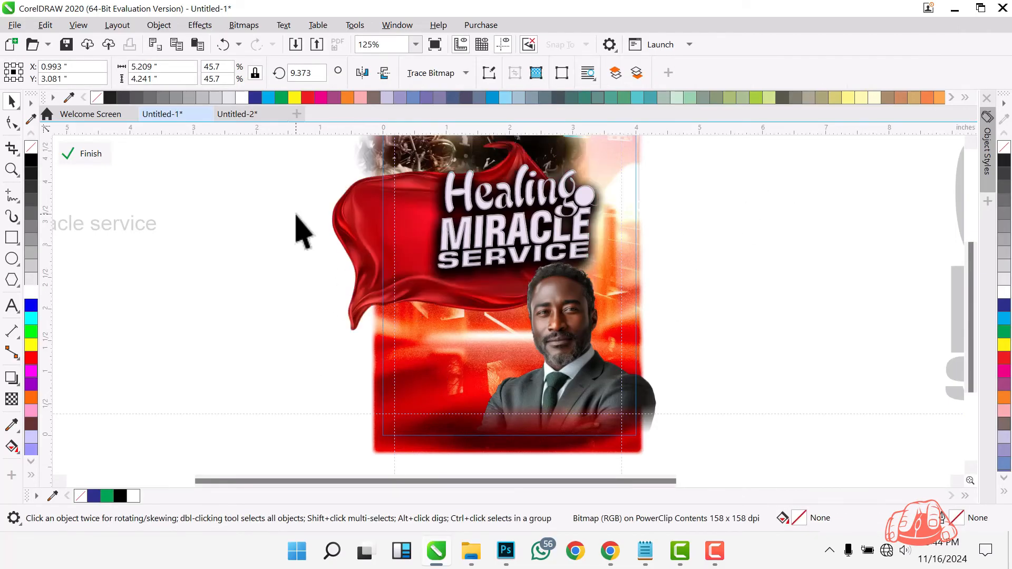
key("ctrl+z")
- Give the red cloth a black Multiply drop shadow with opacity 100 and feathering 15, and finish editing the PowerClip
left_click(12, 385)
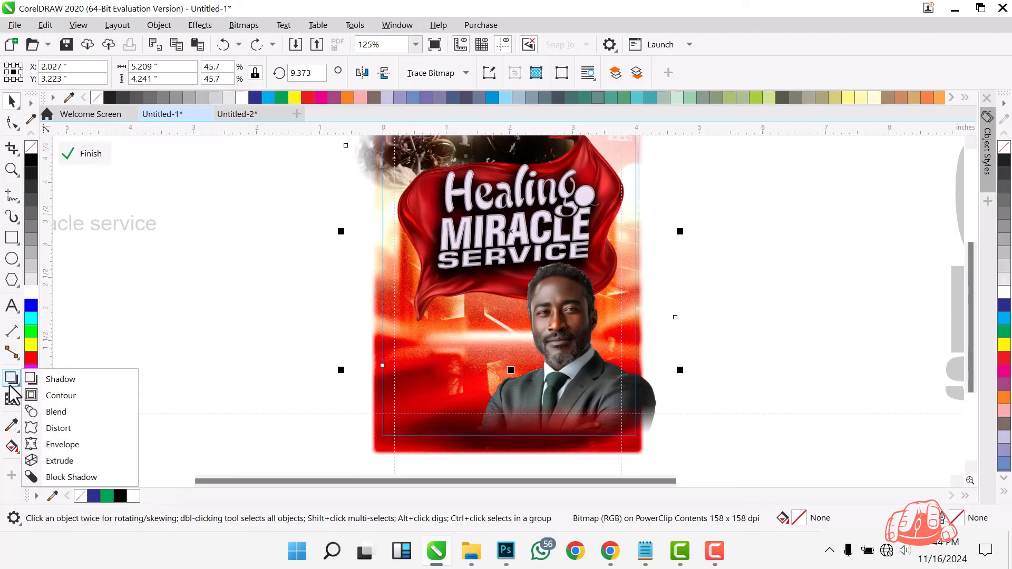
left_click(61, 380)
left_click_drag(510, 232, 509, 366)
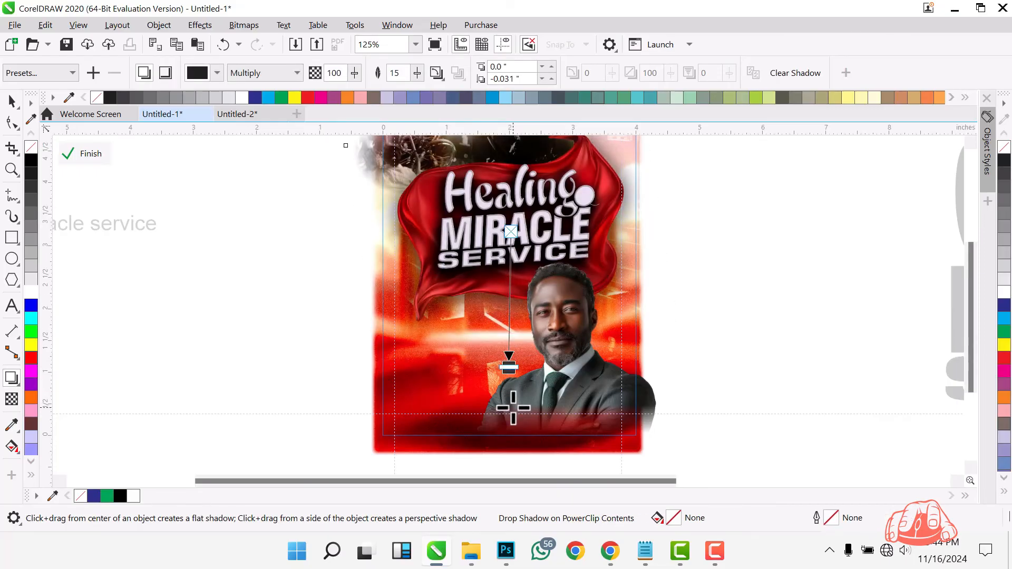
key("space")
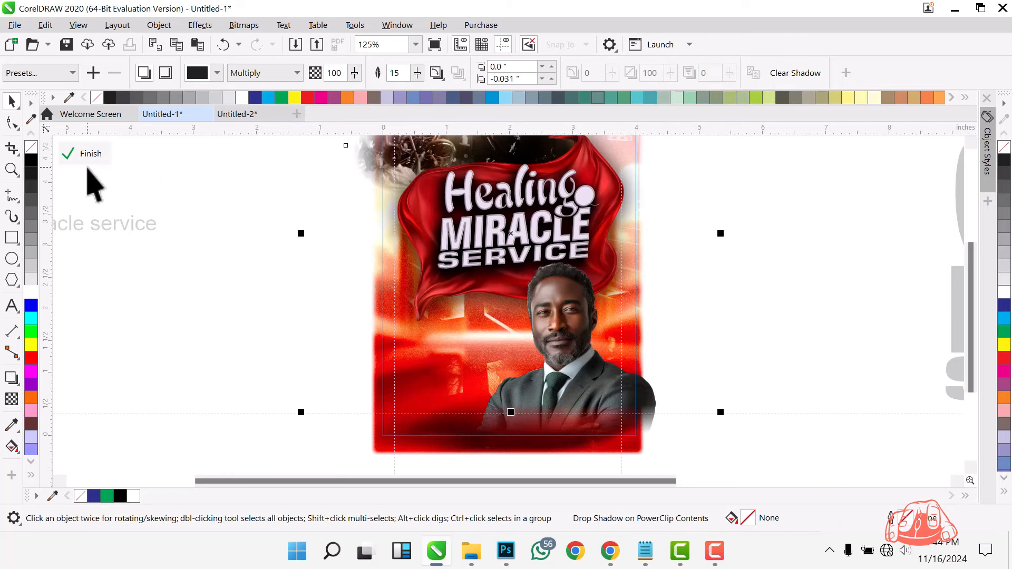
left_click(84, 154)
scroll(751, 303, "down", 1)
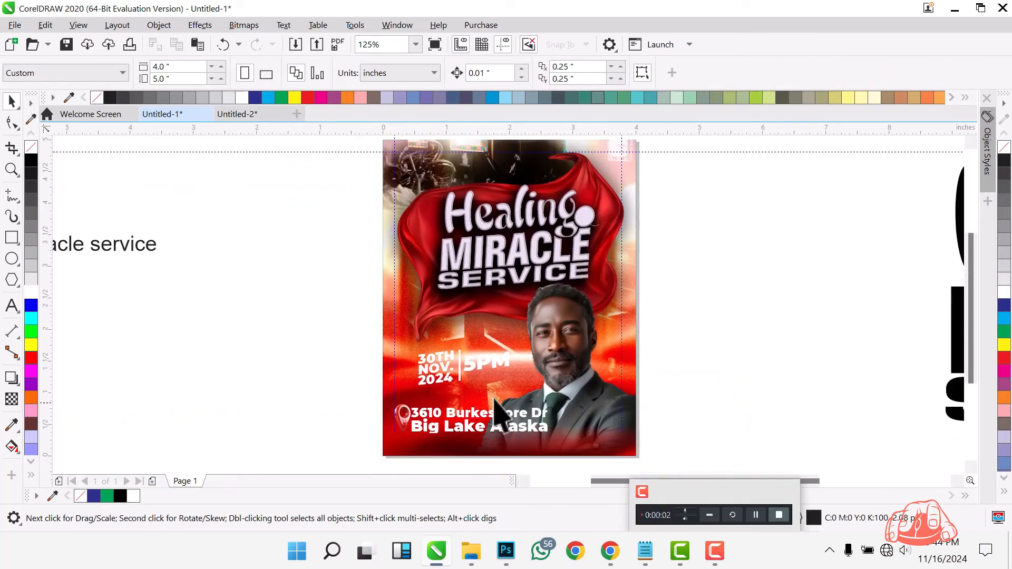
- Move the date and time block up by about 0.07 inch
left_click(492, 381)
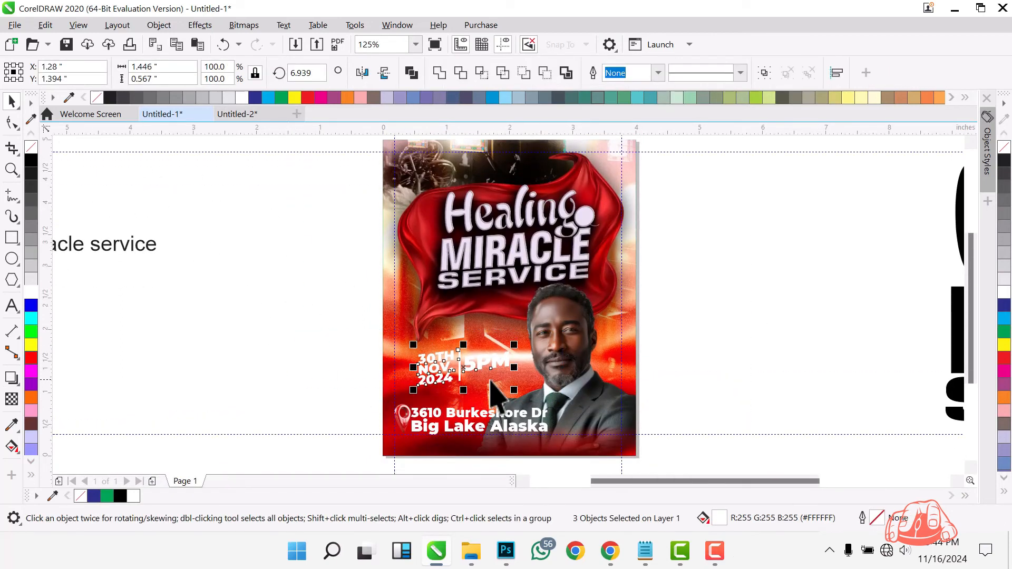
scroll(481, 379, "up", 1)
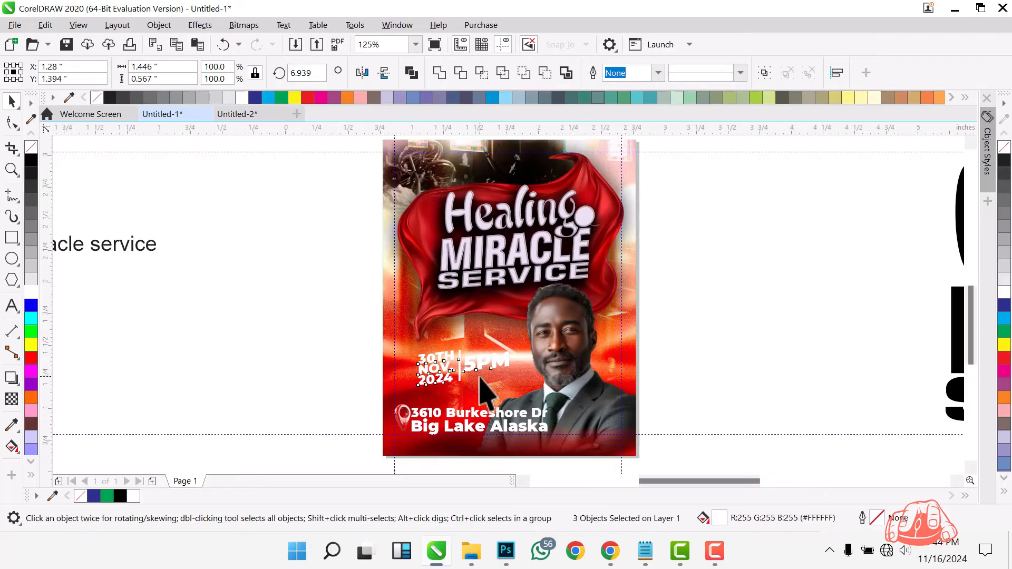
scroll(480, 379, "up", 1)
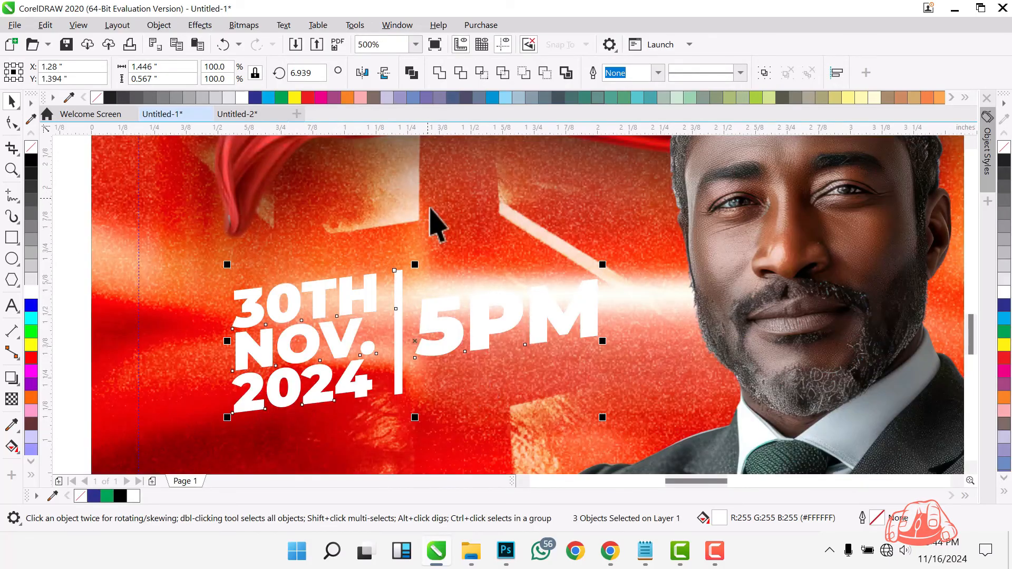
left_click_drag(484, 331, 484, 313)
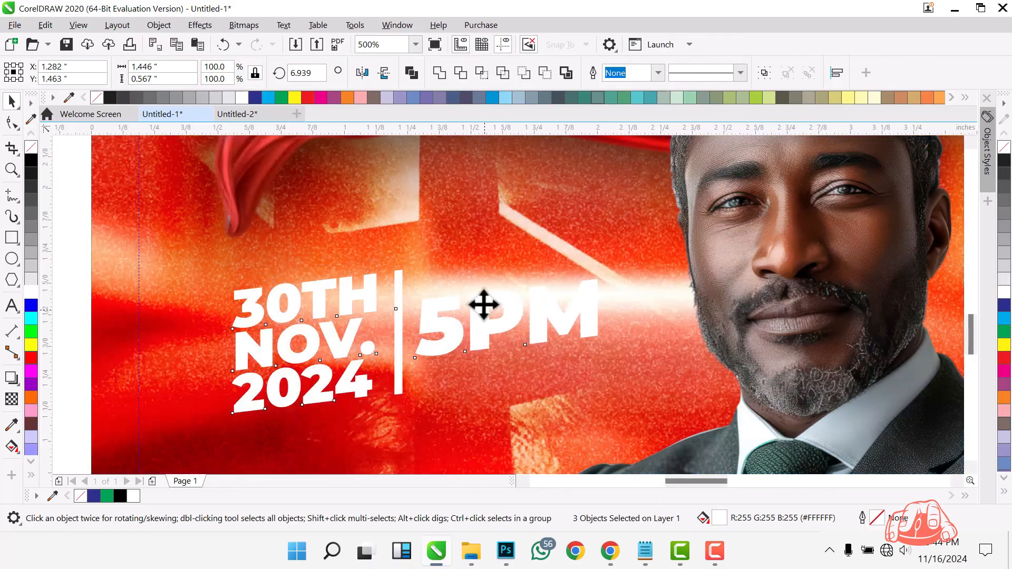
- Try a downward drop shadow on the ungrouped date and time objects
left_click(10, 378)
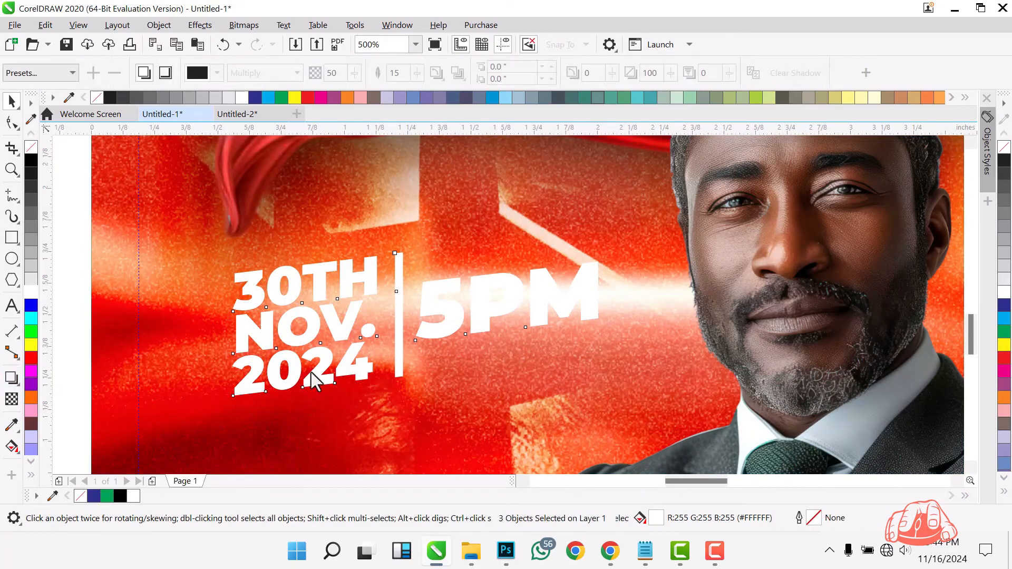
left_click_drag(416, 325, 416, 417)
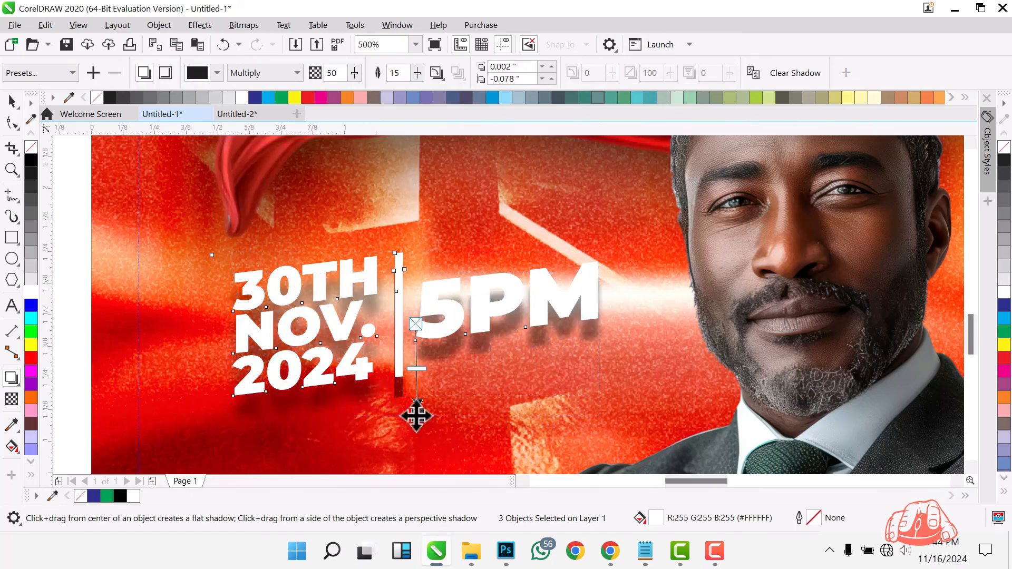
key("ctrl+z")
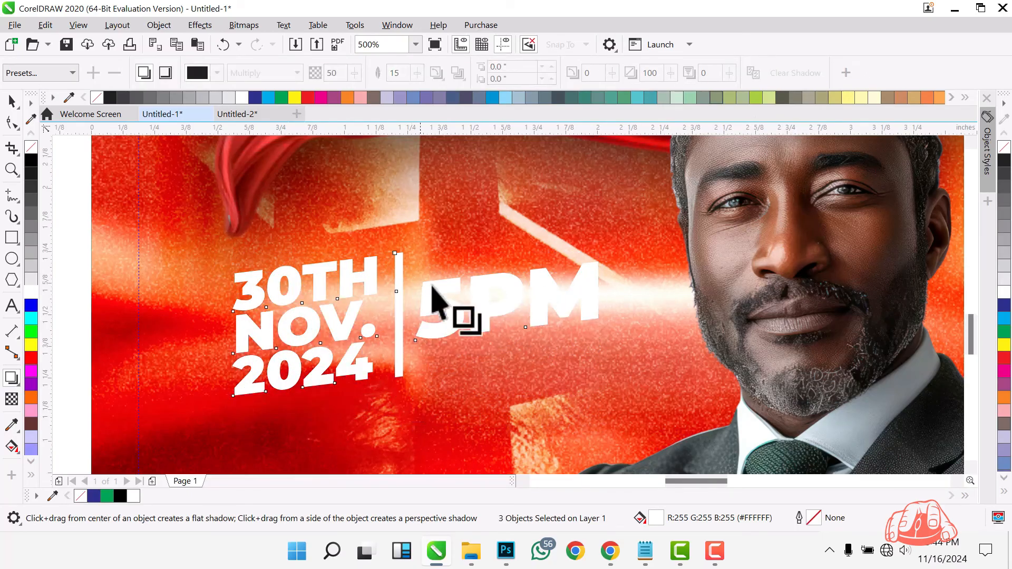
- Group the date and time objects and add a black Multiply drop shadow with opacity 100 and feathering 15
key("space")
key("ctrl+g")
left_click(12, 378)
left_click_drag(416, 253, 422, 404)
left_click_drag(419, 326, 428, 430)
key("space")
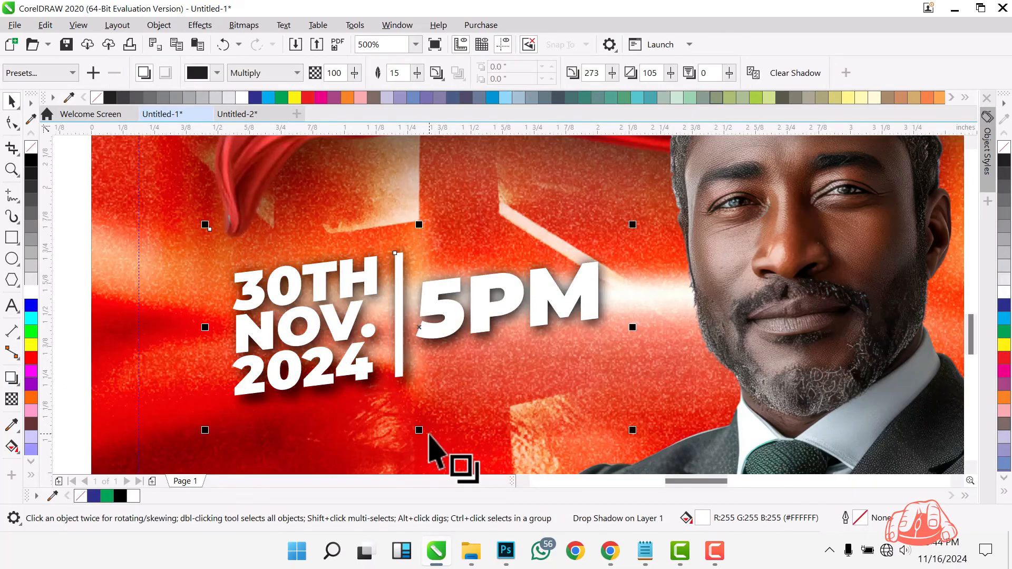
- Place the date and time block's shadow inside the flyer's PowerClip and finish editing its contents
double_click(337, 421)
left_click(86, 154)
scroll(354, 338, "down", 4)
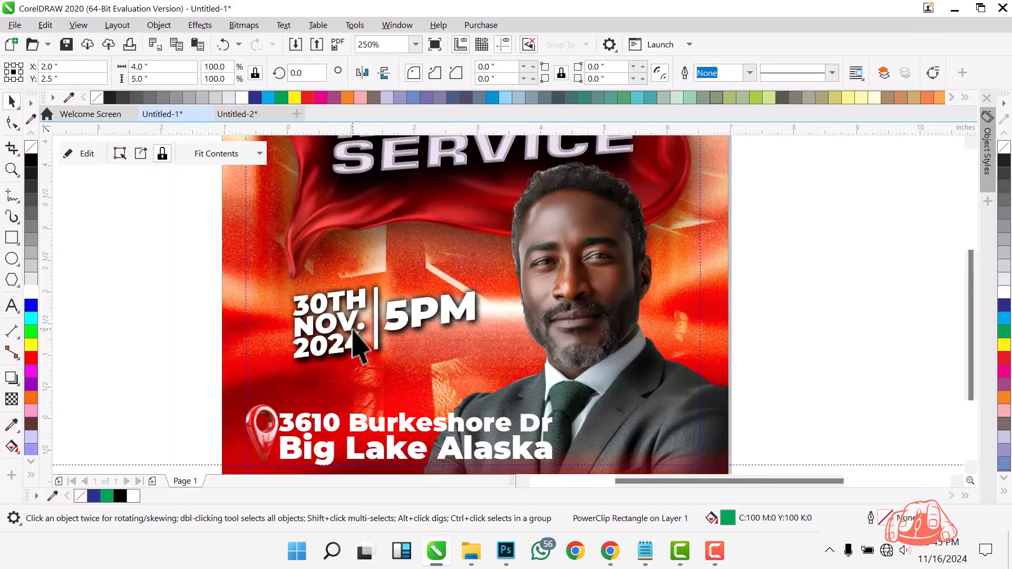
left_click(635, 280)
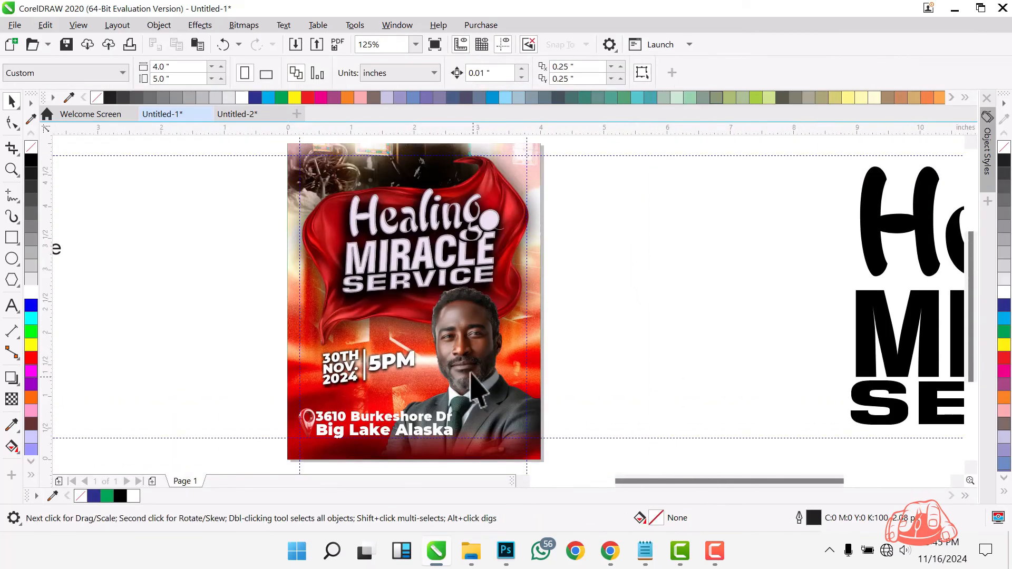
- Edit the flyer's PowerClip contents and apply a Feather blur of width 27 in Curved mode to the man's photo
double_click(469, 377)
left_click(468, 369)
left_click(489, 358)
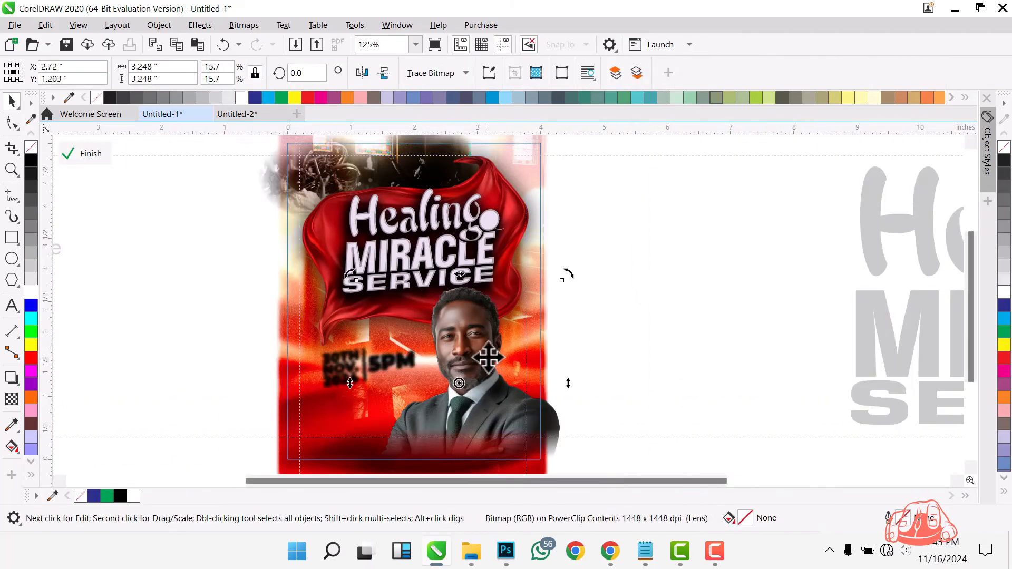
scroll(481, 338, "up", 2)
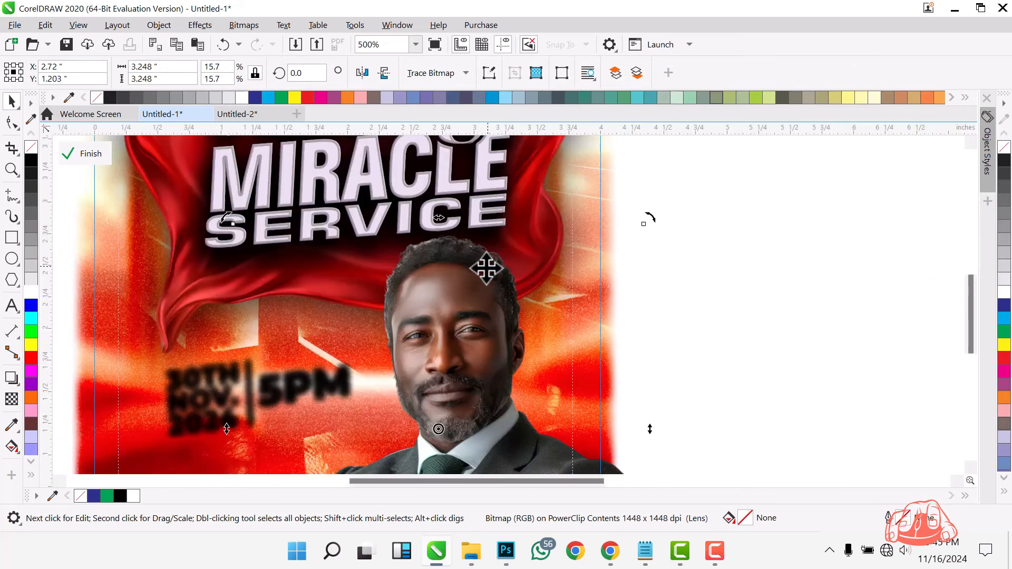
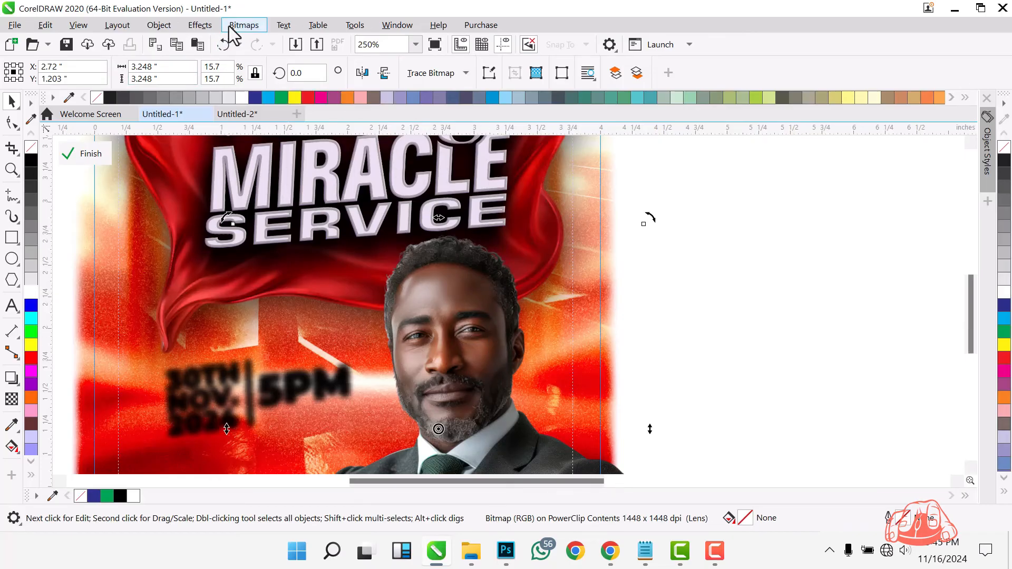
scroll(401, 244, "up", 4)
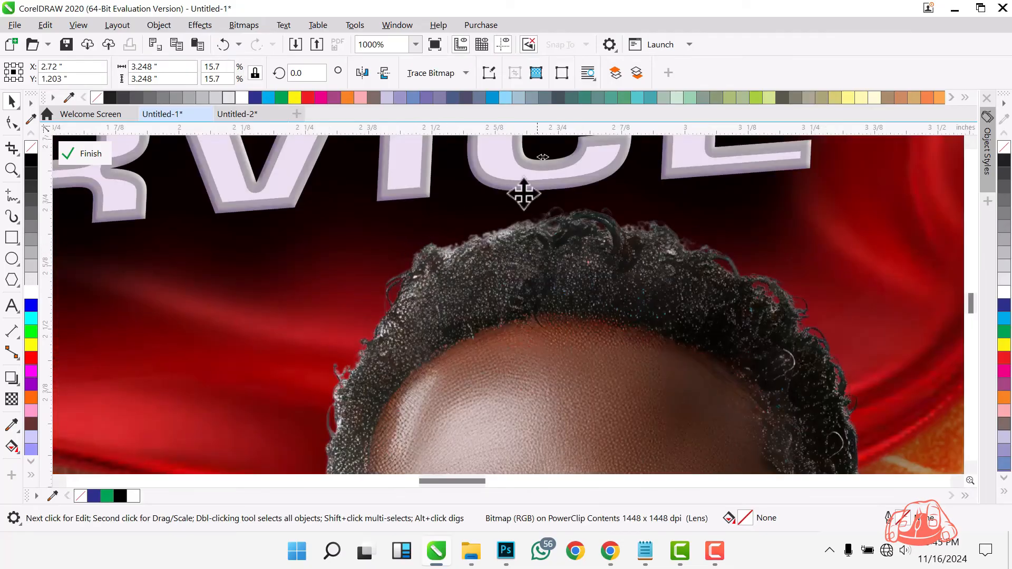
scroll(466, 204, "down", 4)
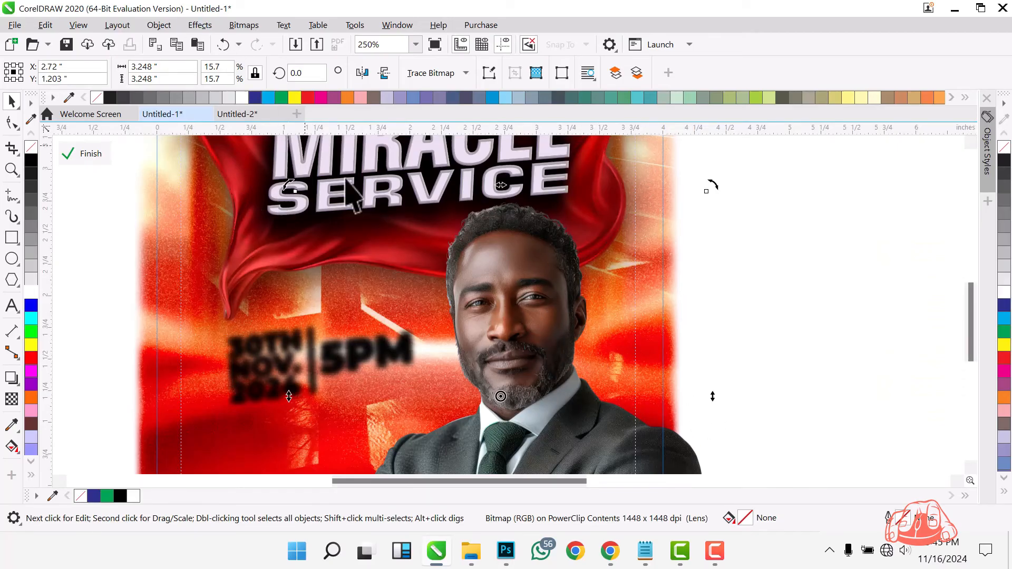
left_click(193, 25)
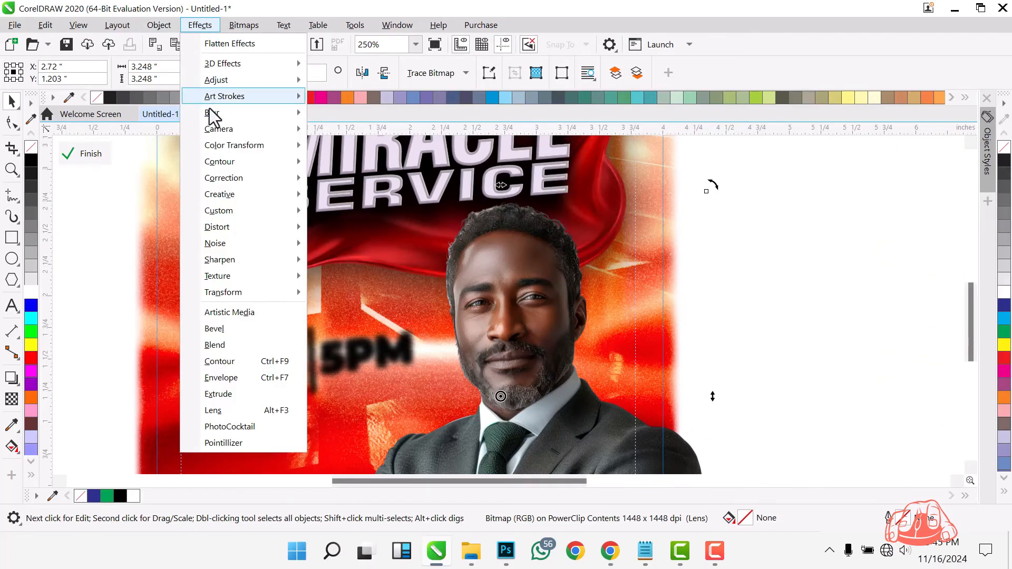
mouse_move(221, 113)
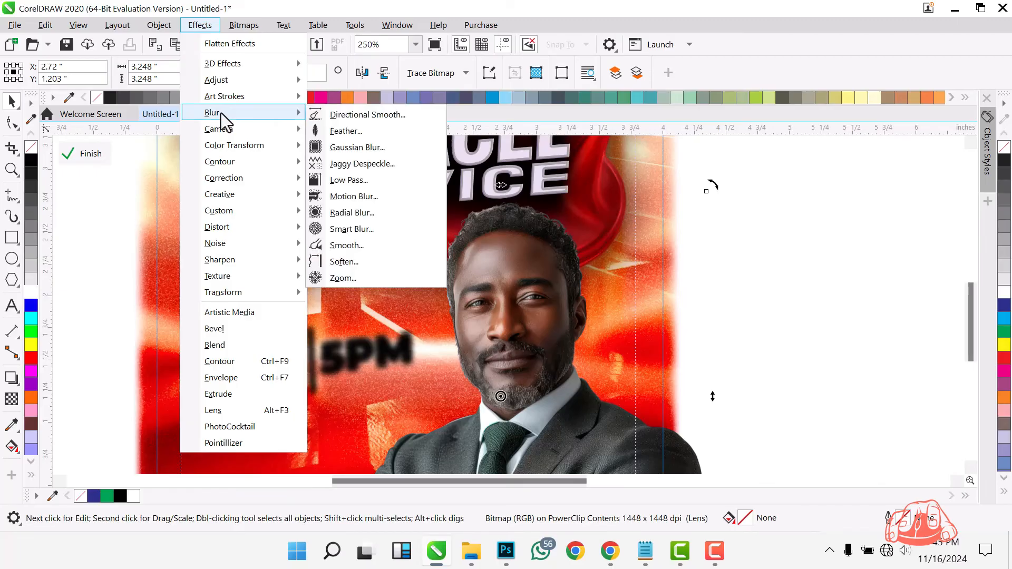
left_click(358, 136)
left_click_drag(467, 205, 748, 194)
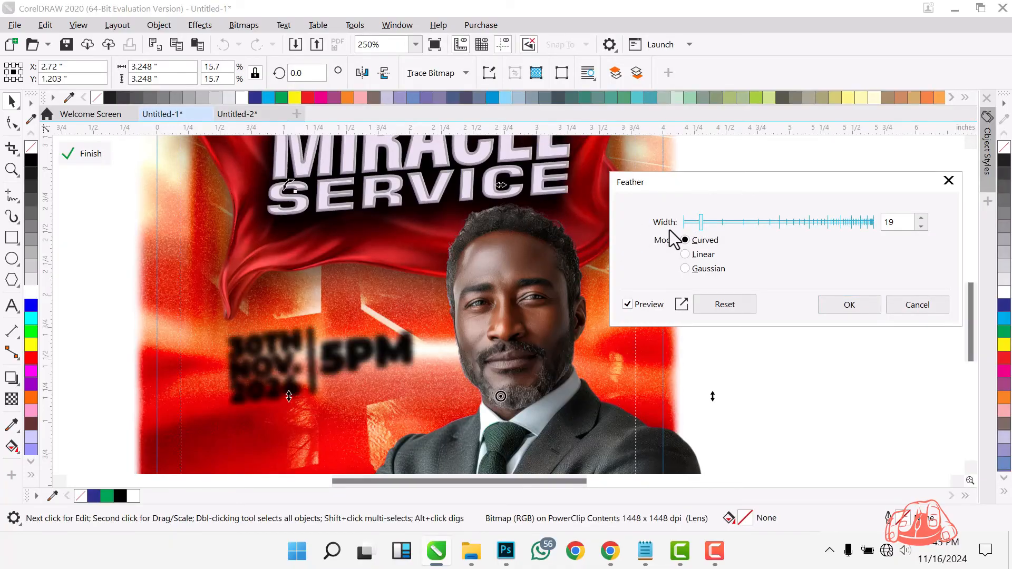
left_click(708, 223)
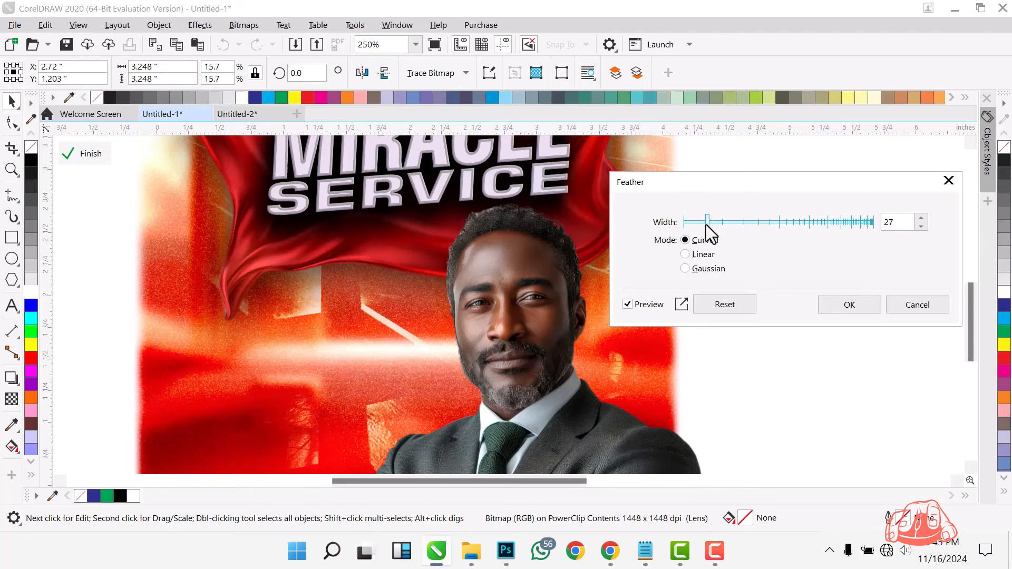
left_click(848, 308)
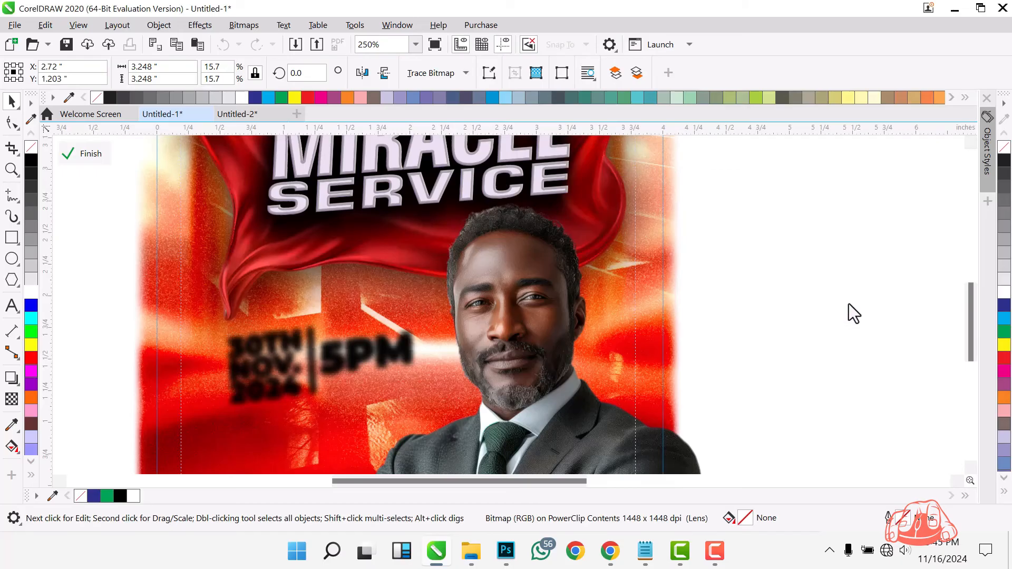
- Convert the feathered photo of the man to a 300 dpi bitmap
left_click(617, 316)
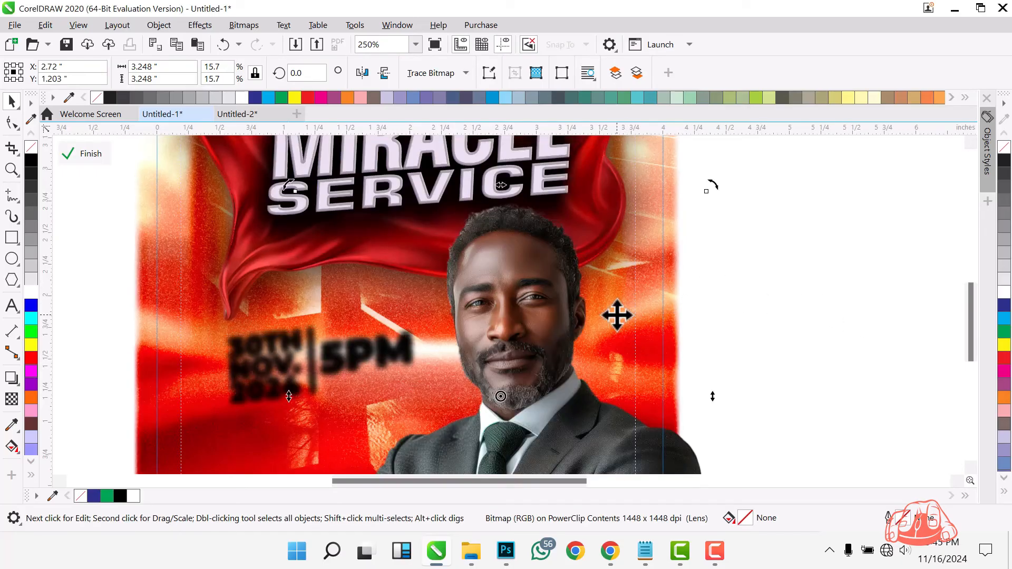
key("alt+b")
key("Return")
key("Return")
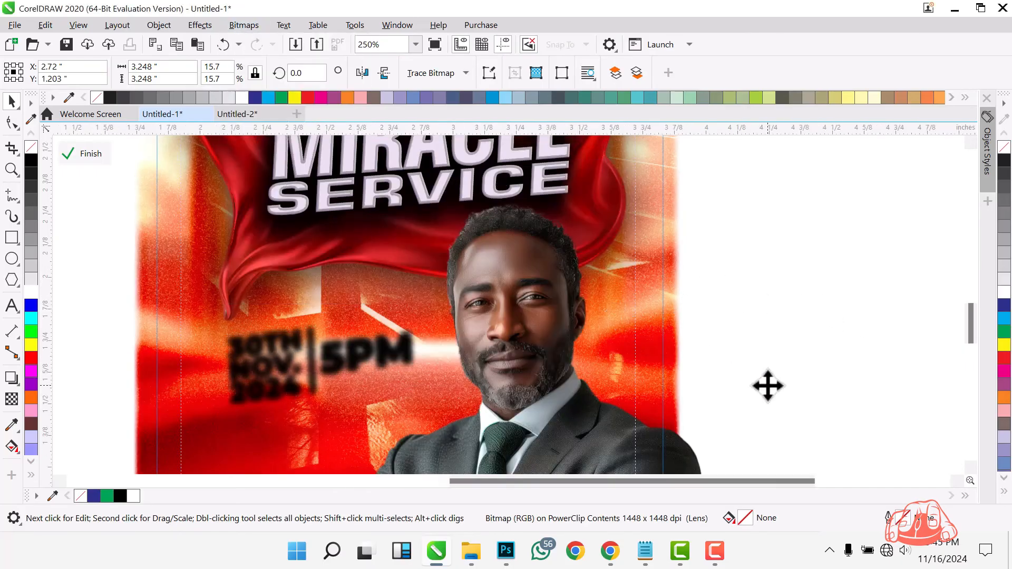
- Add a black Multiply drop shadow with opacity 100 and feathering 15 to the man's photo and finish editing the PowerClip
scroll(619, 317, "up", 1)
scroll(509, 280, "down", 2)
left_click(12, 378)
left_click(58, 378)
left_click_drag(478, 329, 580, 329)
key("space")
left_click(100, 155)
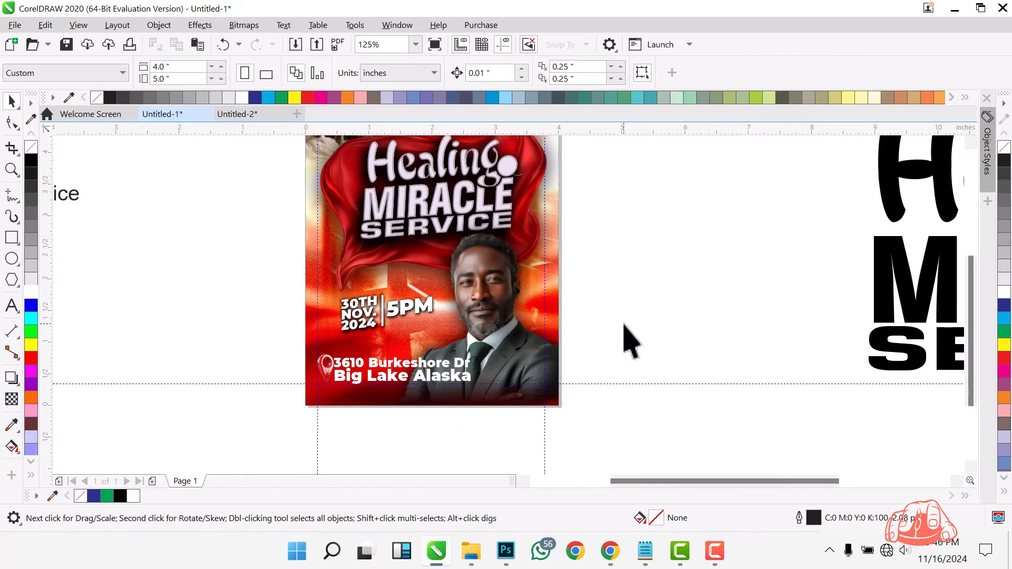
- Move the address block about 0.04 inch right and 0.02 inch down
left_click(467, 399)
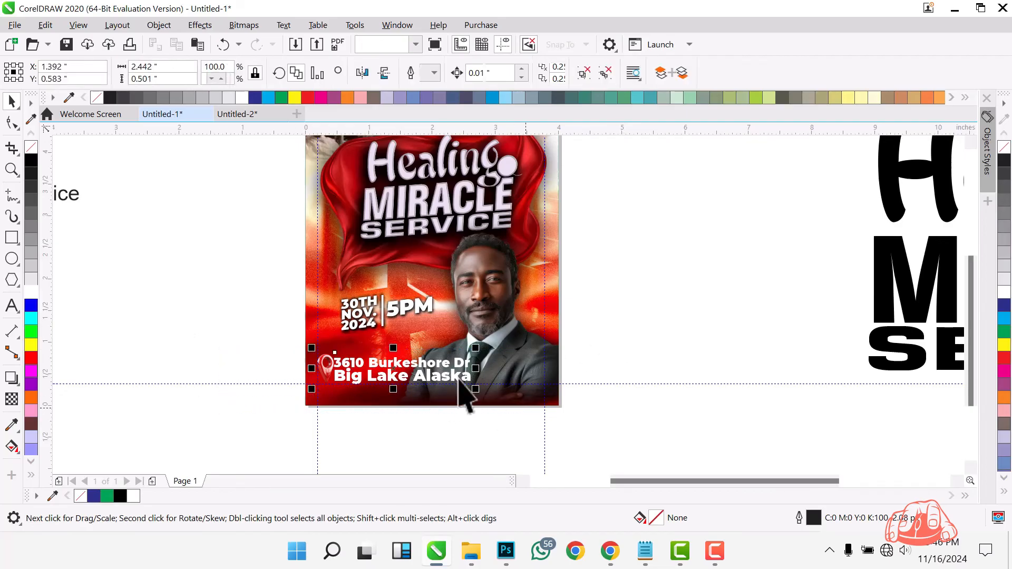
left_click_drag(467, 399, 455, 376)
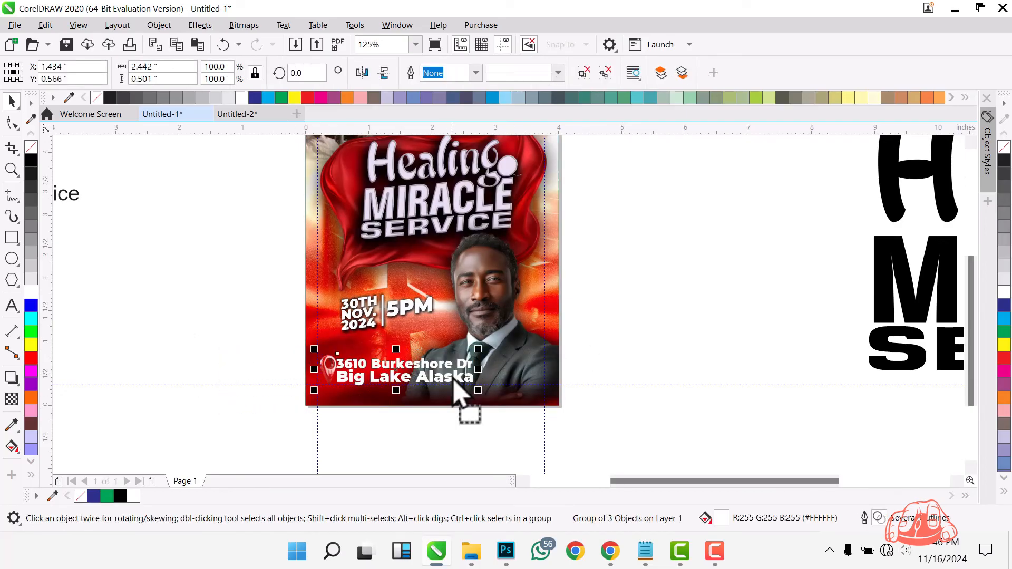
left_click(626, 338)
- Reopen the flyer's PowerClip contents and break the drop shadow apart from the man's photo
double_click(519, 340)
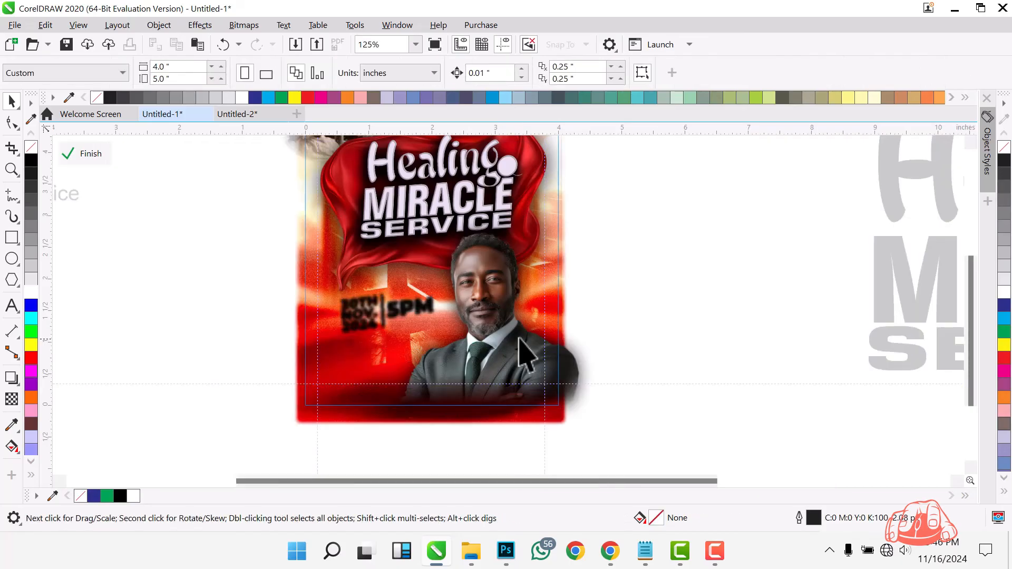
left_click(524, 321)
left_click(586, 335)
left_click(595, 311)
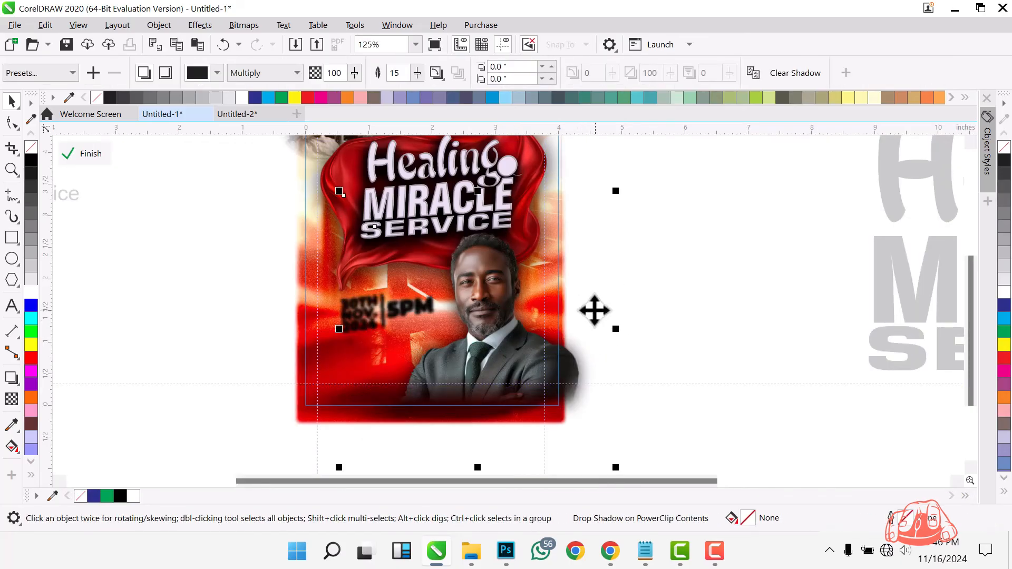
key("ctrl+k")
left_click(710, 295)
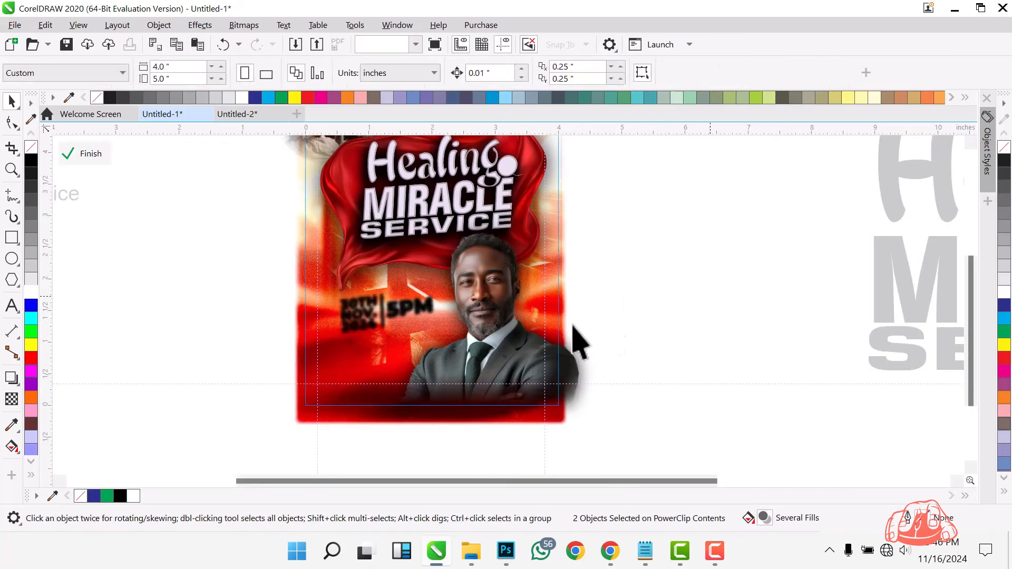
- Fade out the lower part of the man's photo with a linear fountain transparency and finish editing the PowerClip
left_click(494, 343)
left_click(12, 399)
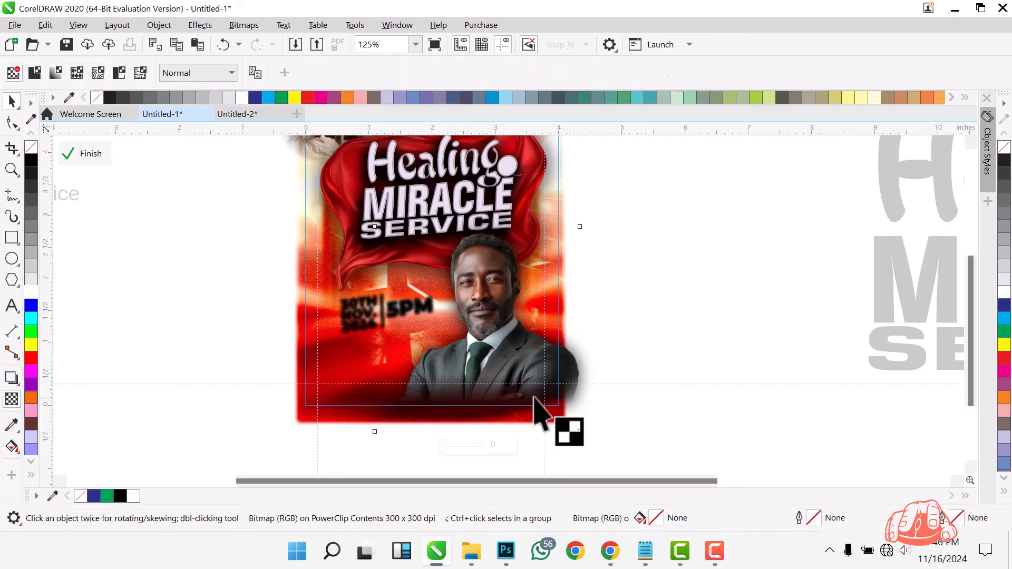
mouse_move(488, 369)
left_mouse_down()
mouse_move(484, 399)
mouse_move(497, 358)
left_mouse_up()
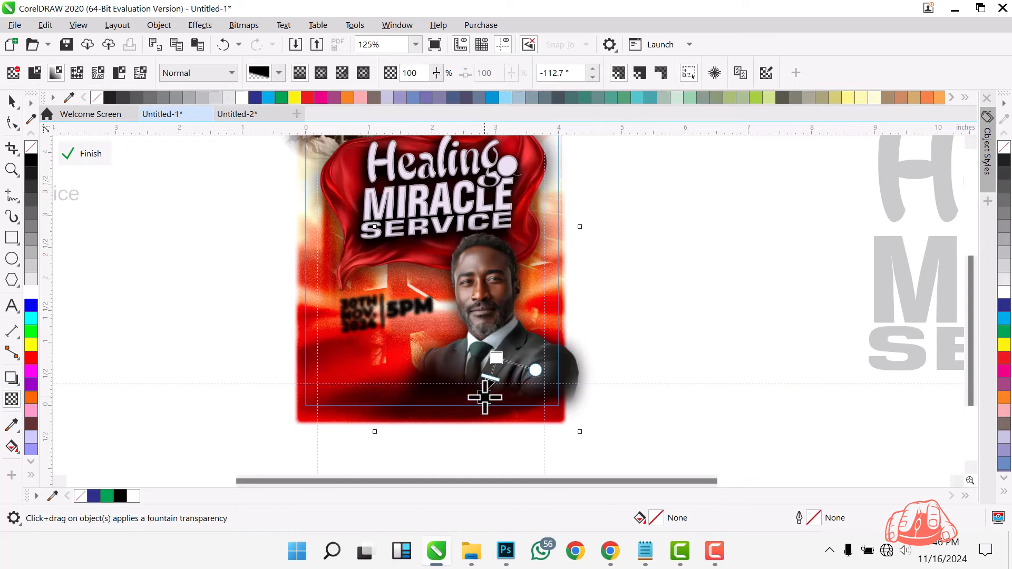
key("space")
left_click(105, 159)
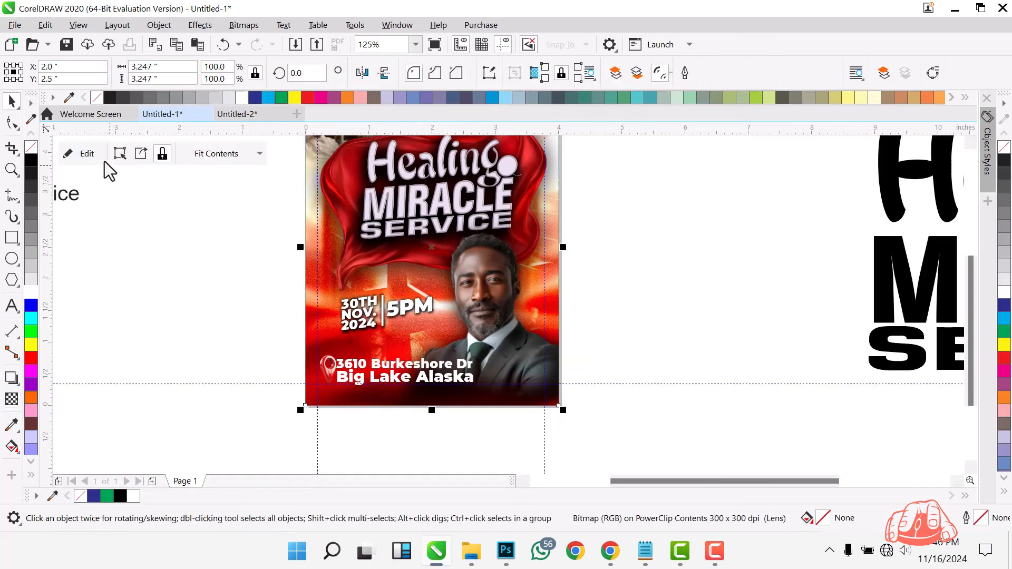
- Scale the address block down proportionally to about 93.2%
left_click(414, 377)
left_click_drag(478, 350, 464, 344)
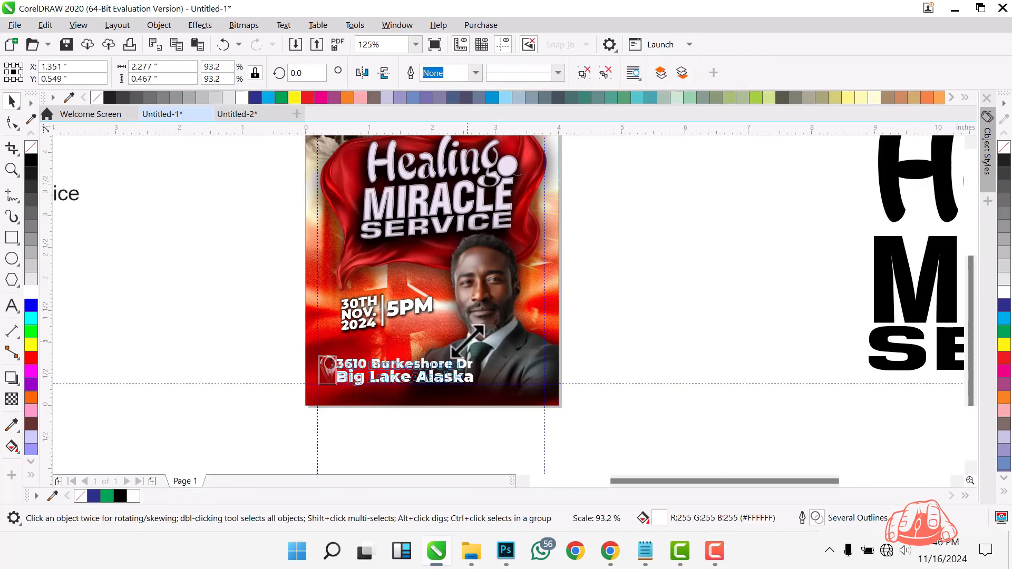
key("Escape")
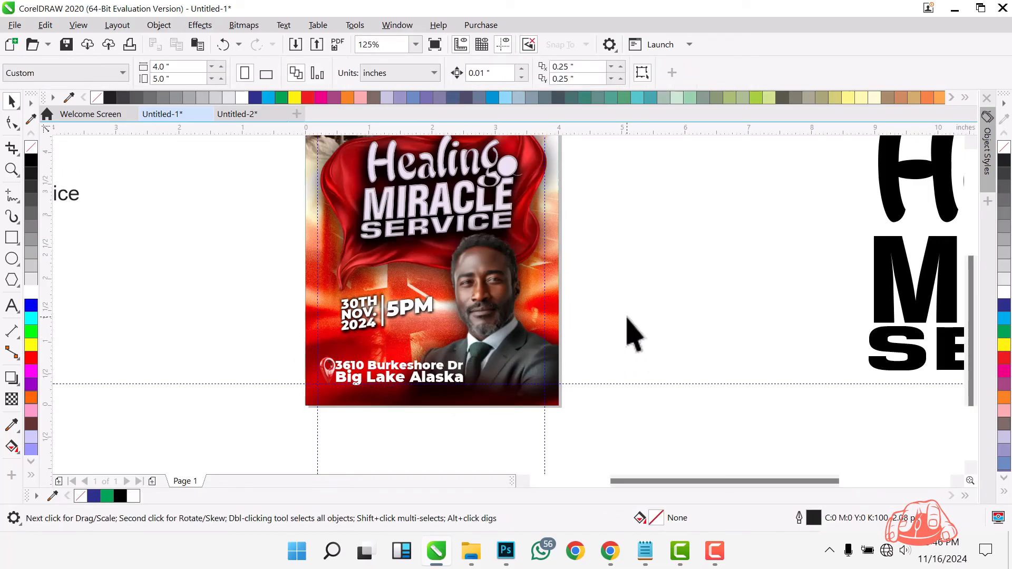
- Import the red fabric image from the file folder and place it over the lower edge of the flyer
scroll(522, 308, "down", 2)
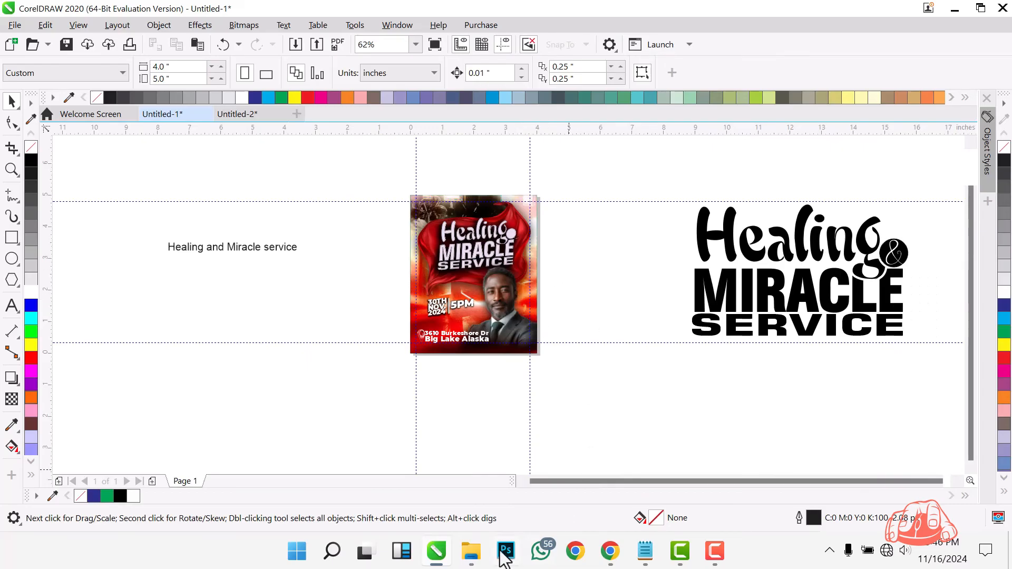
mouse_move(471, 551)
left_click(442, 478)
left_click_drag(641, 205, 543, 430)
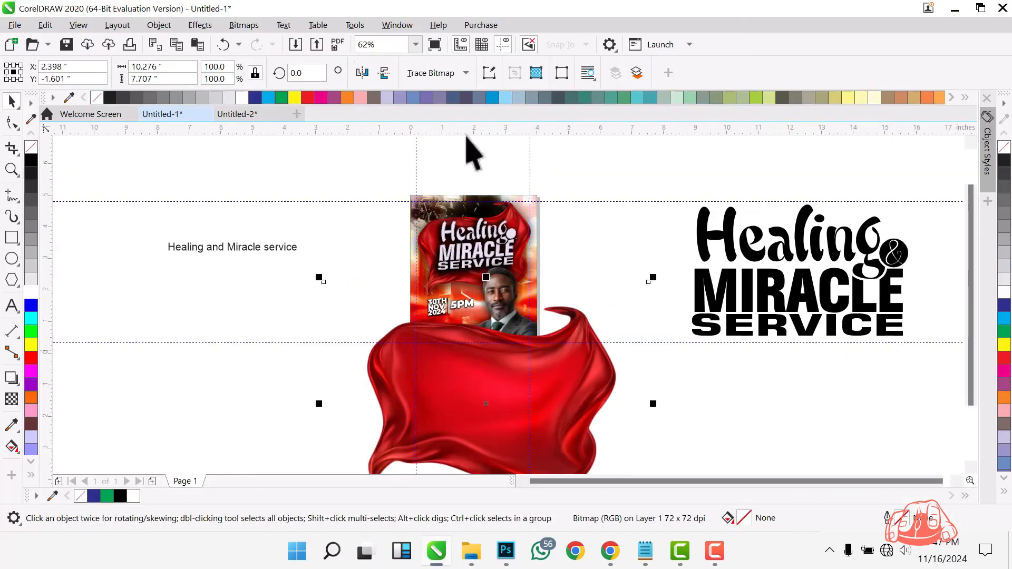
- Apply a strong Motion Blur to the red fabric image with direction 0, ignoring pixels outside the image
left_click(205, 25)
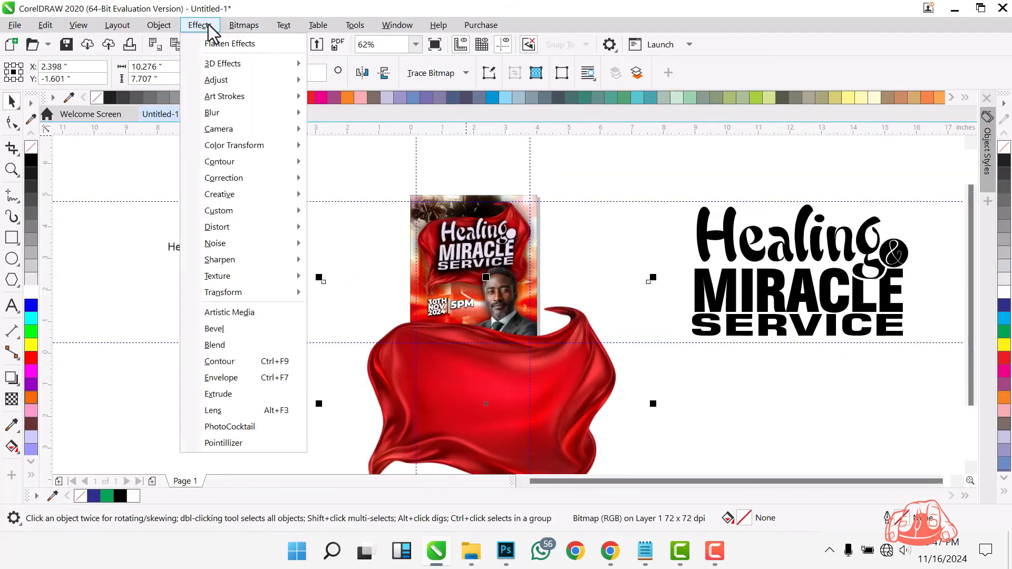
mouse_move(229, 116)
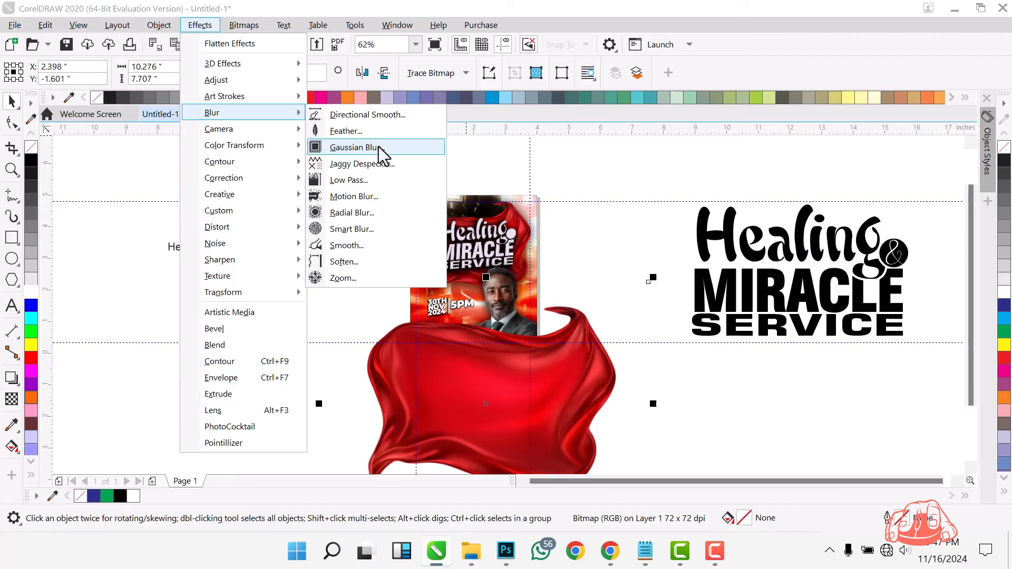
left_click(375, 195)
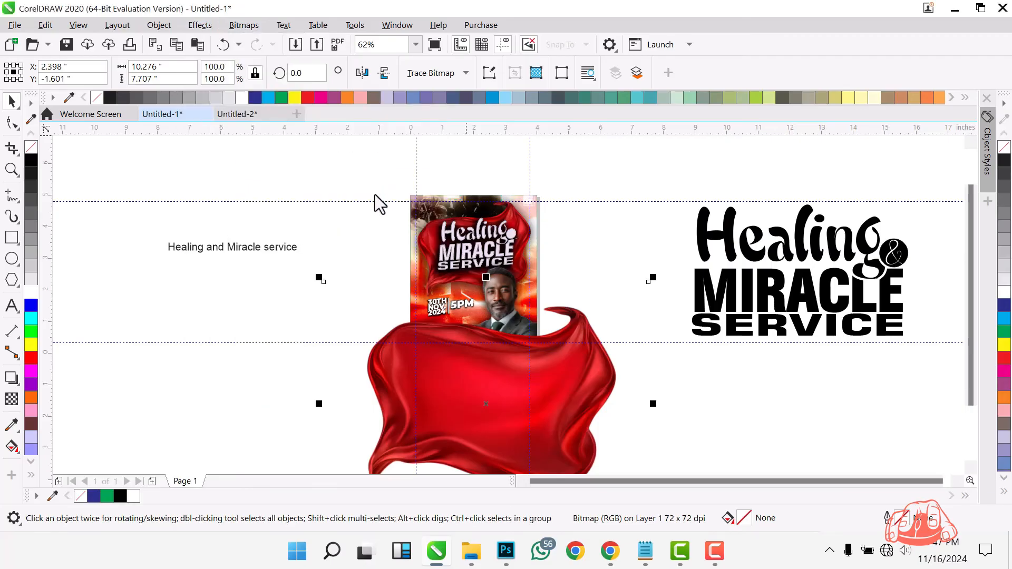
left_click_drag(486, 173, 702, 174)
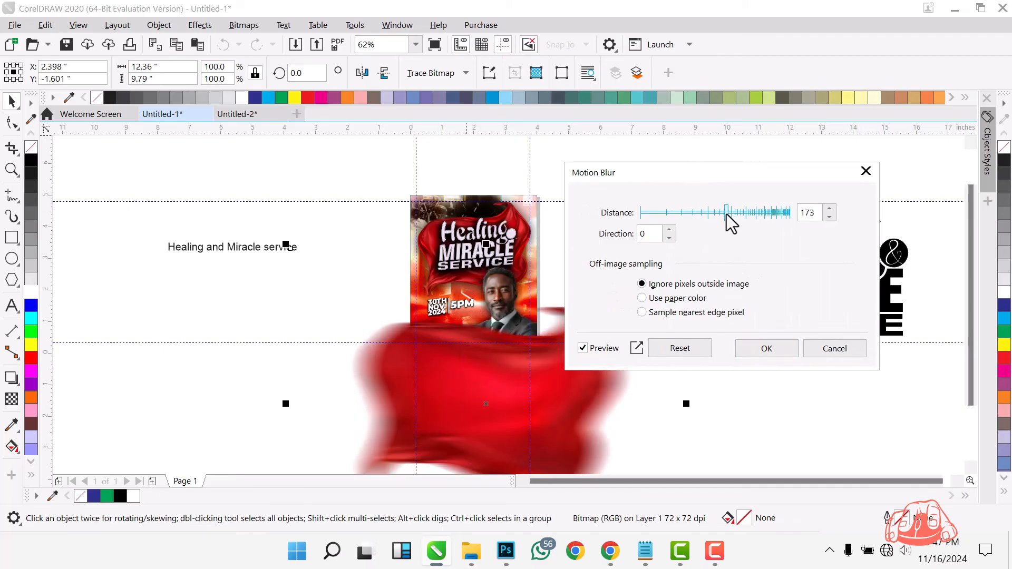
left_click(719, 210)
left_click(744, 348)
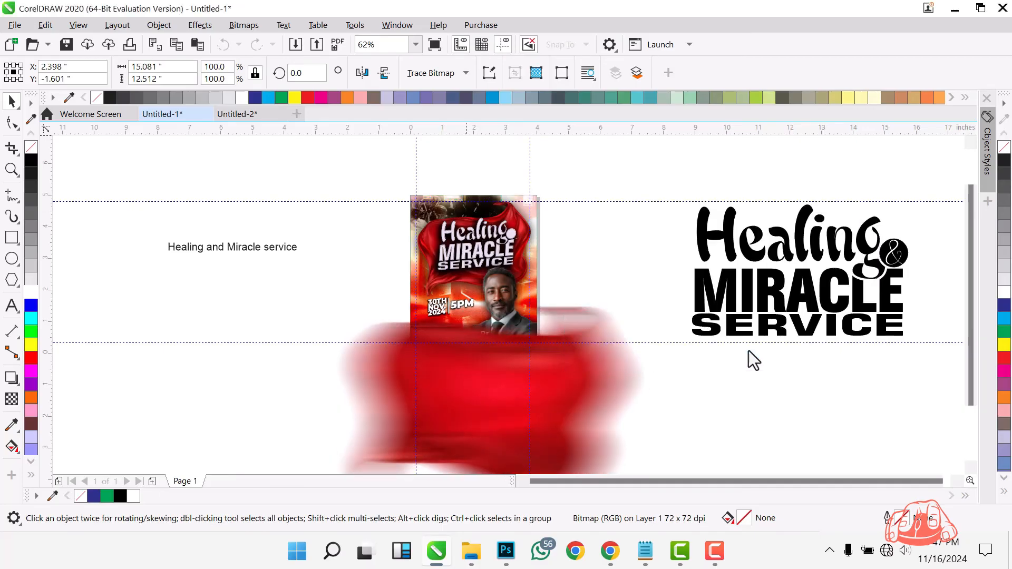
- Add Gaussian noise to the blurred fabric with level 95, density 88 and a single white color
left_click(200, 25)
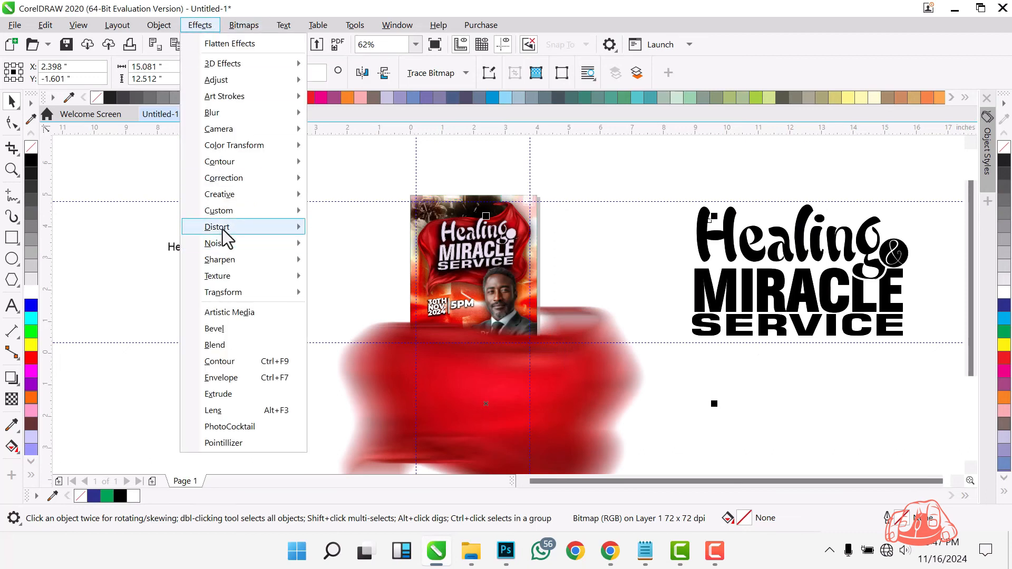
mouse_move(225, 242)
left_click(346, 245)
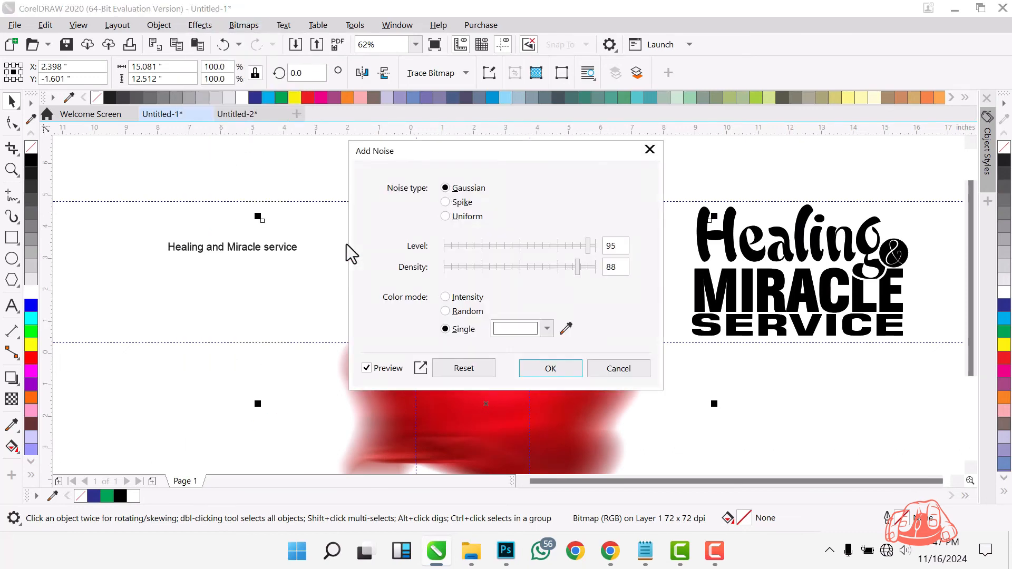
left_click(561, 365)
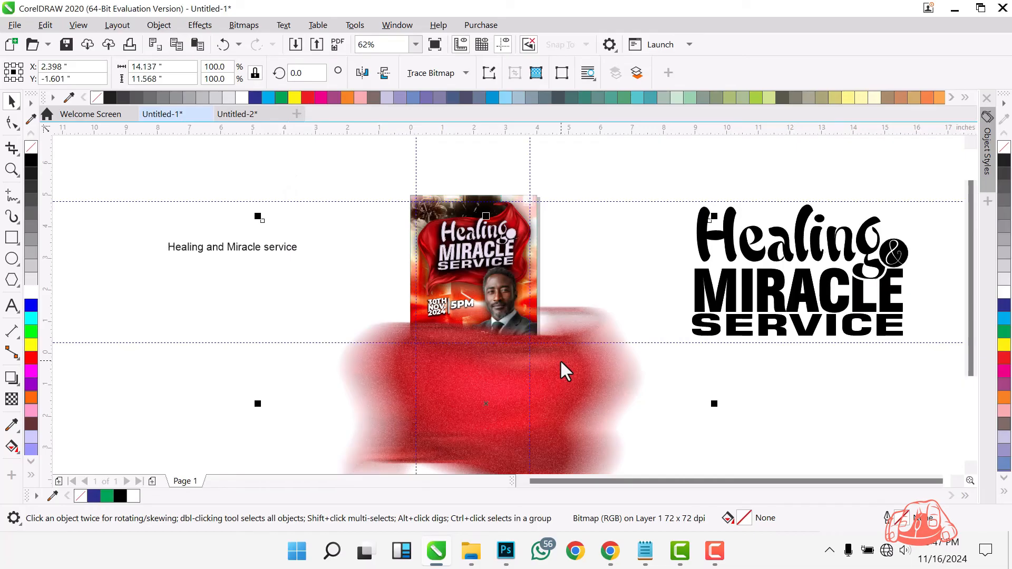
- Move the blurred red fabric into the flyer's PowerClip frame and place it slightly lower over the bottom edge
key("Delete")
double_click(514, 205)
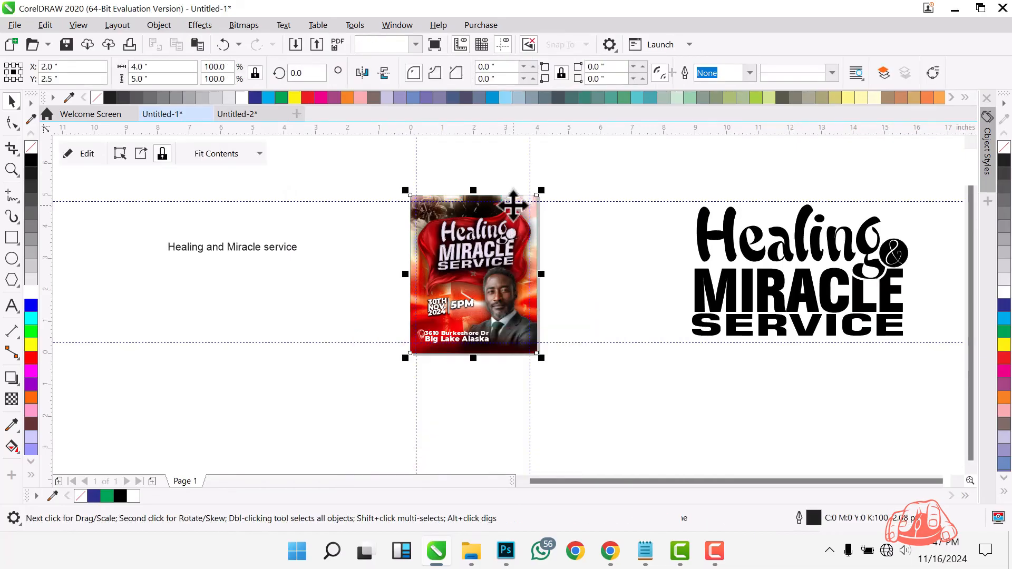
key("ctrl+v")
left_click_drag(511, 423, 514, 448)
- Adjust the fabric's brightness, contrast and intensity for a deeper red, and finish editing the PowerClip contents
key("ctrl+b")
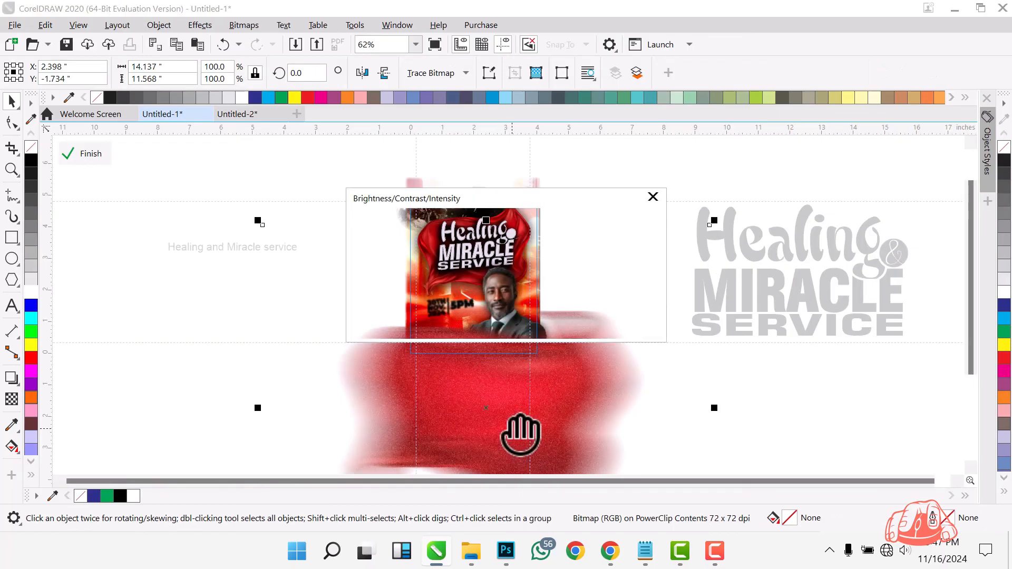
left_click(548, 321)
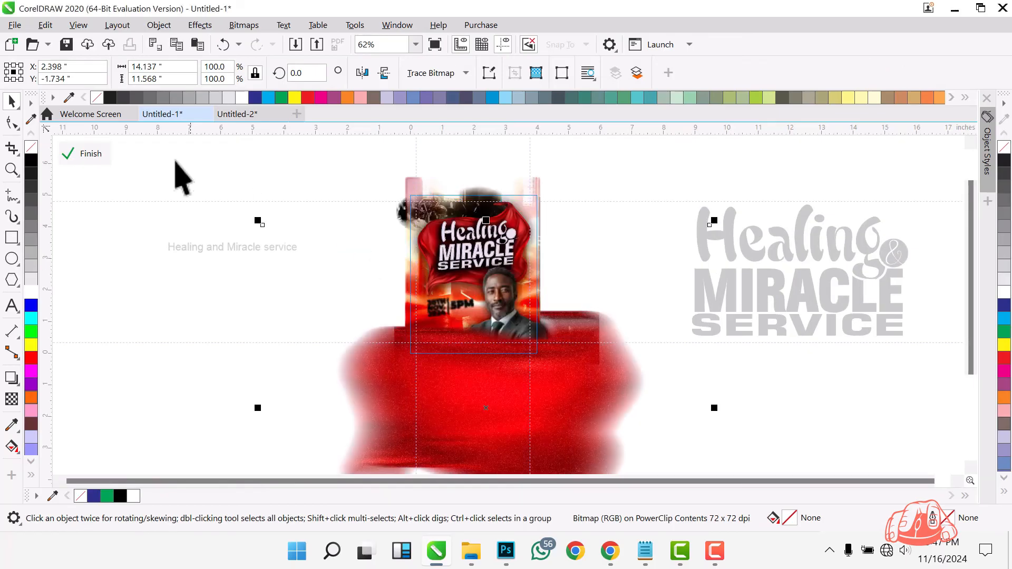
left_click(85, 155)
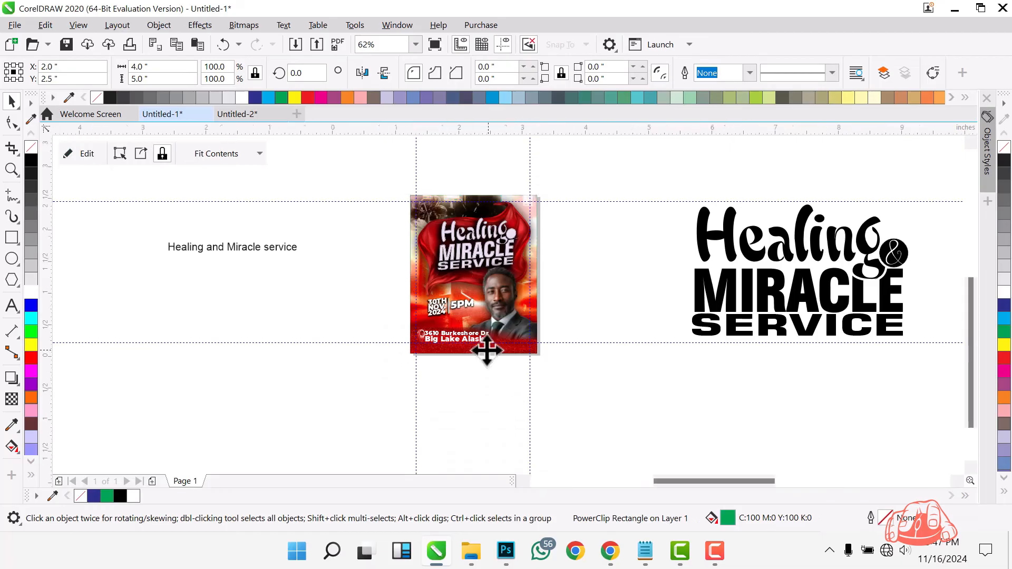
- Enlarge the address block to about 2.39 inches wide and move it lower on the flyer
scroll(486, 353, "up", 3)
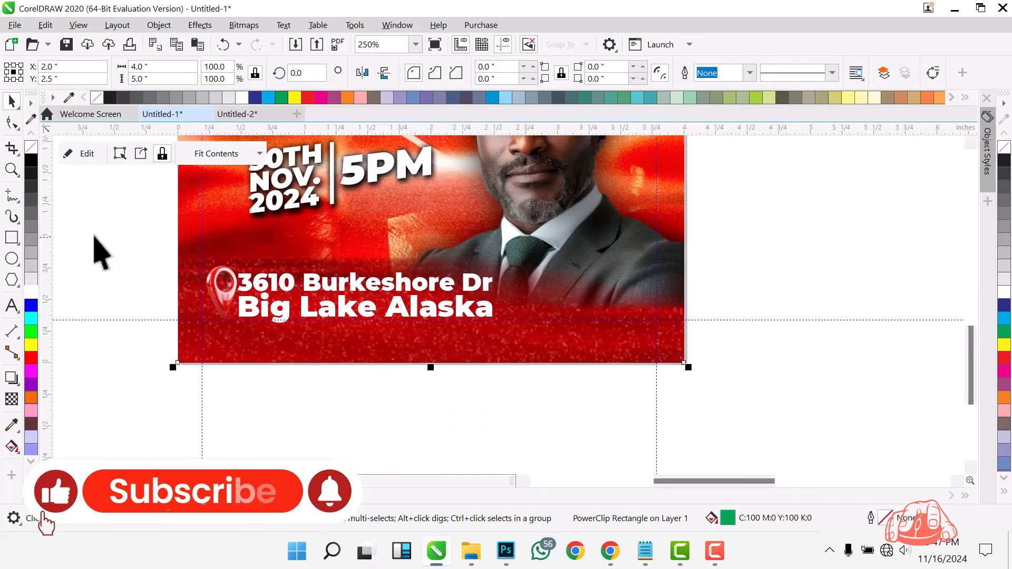
left_click(462, 303)
left_click_drag(461, 304, 516, 355)
key("Up")
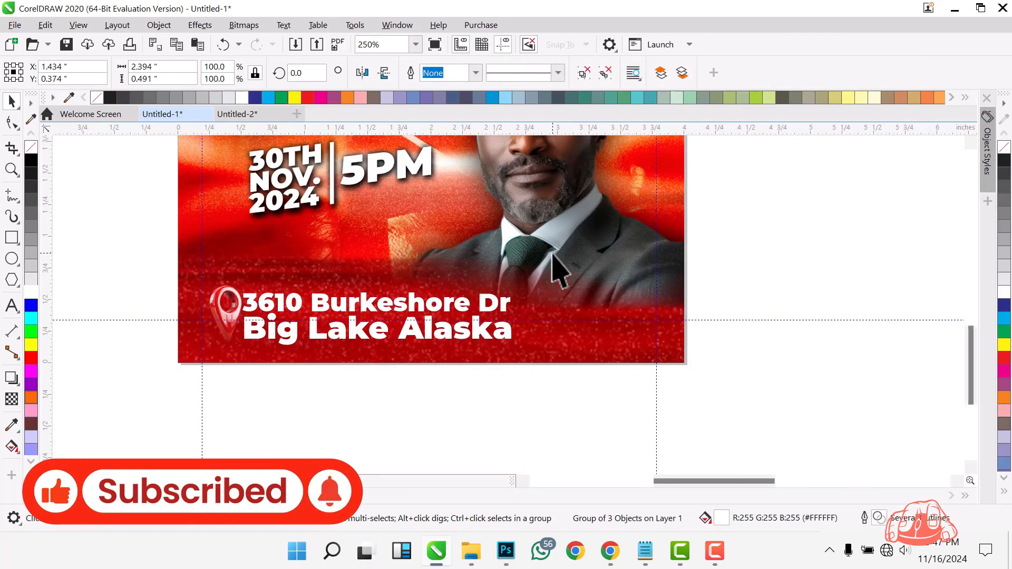
- Lower the blurred fabric inside the PowerClip to uncover more of the man's suit, and shrink the address block slightly
double_click(554, 256)
left_click(100, 157)
left_click(480, 337)
- Desaturate the location pin beside the address and set its brightness to -13 and contrast to 37
left_click(225, 316, "ctrl")
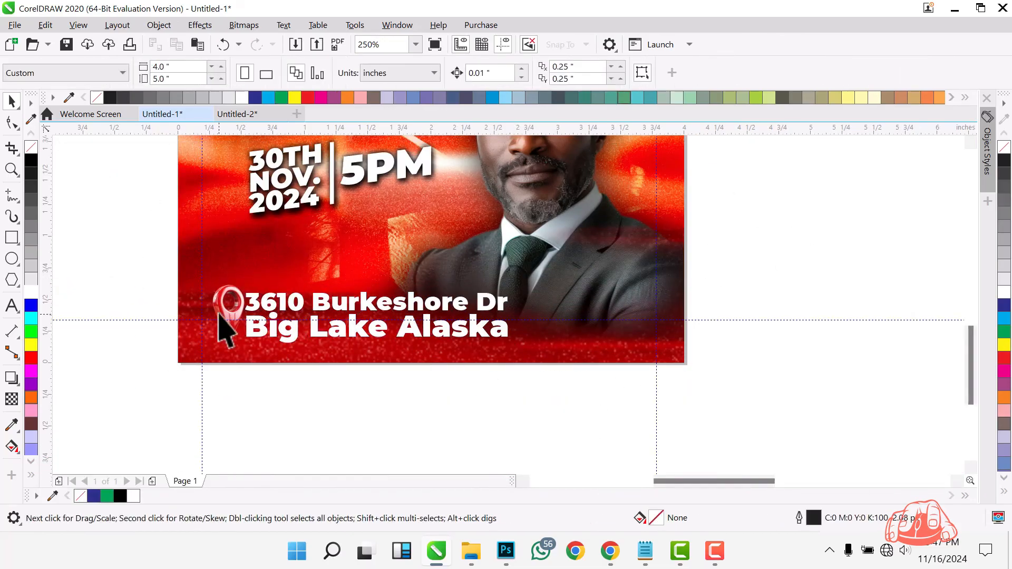
scroll(238, 302, "up", 3)
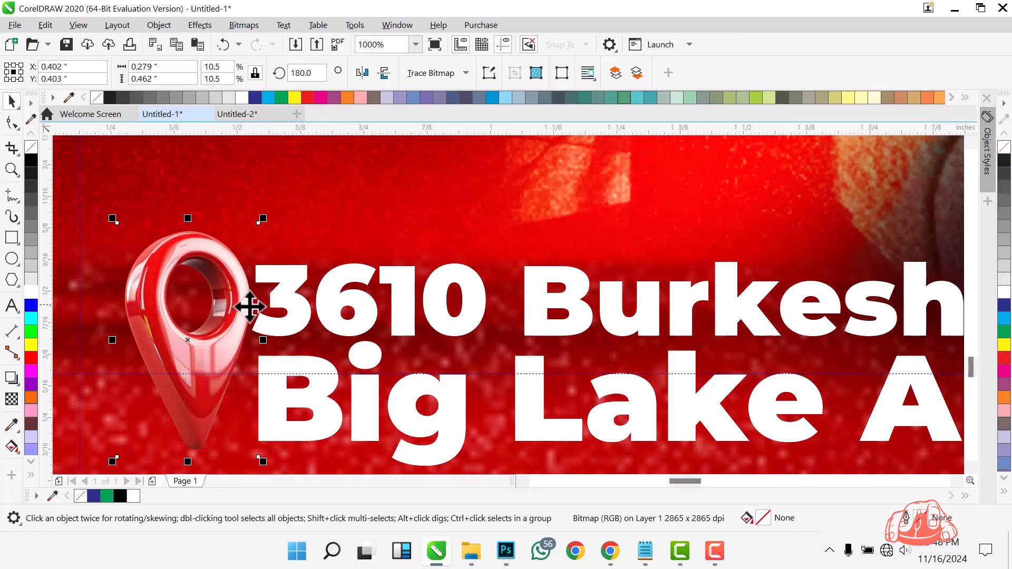
left_click(196, 25)
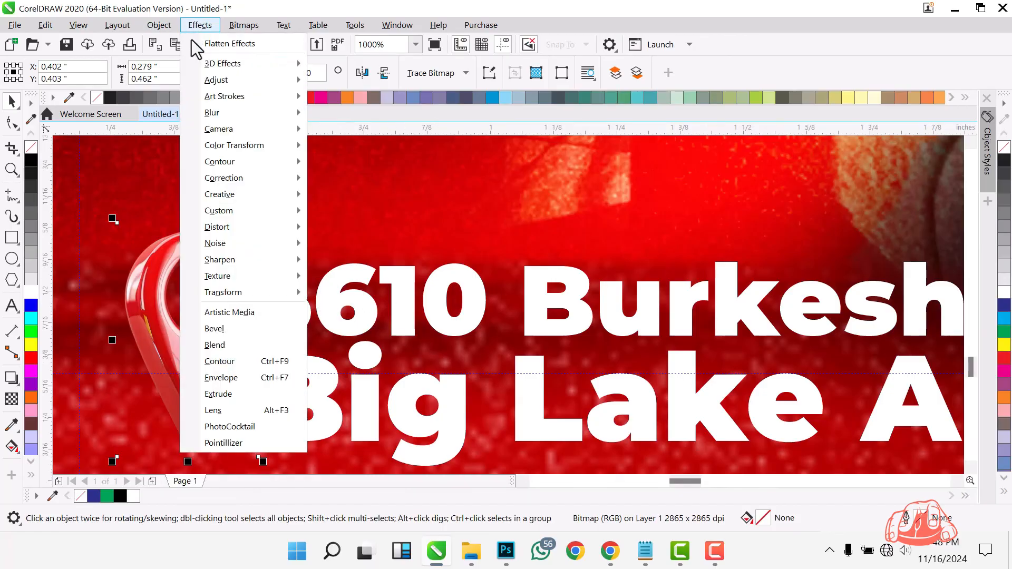
mouse_move(221, 80)
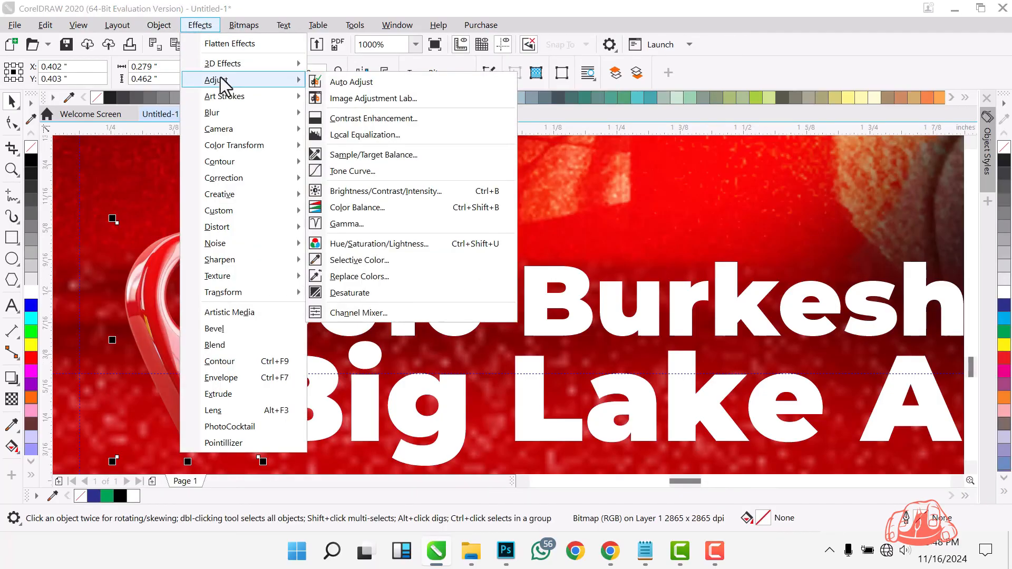
left_click(348, 293)
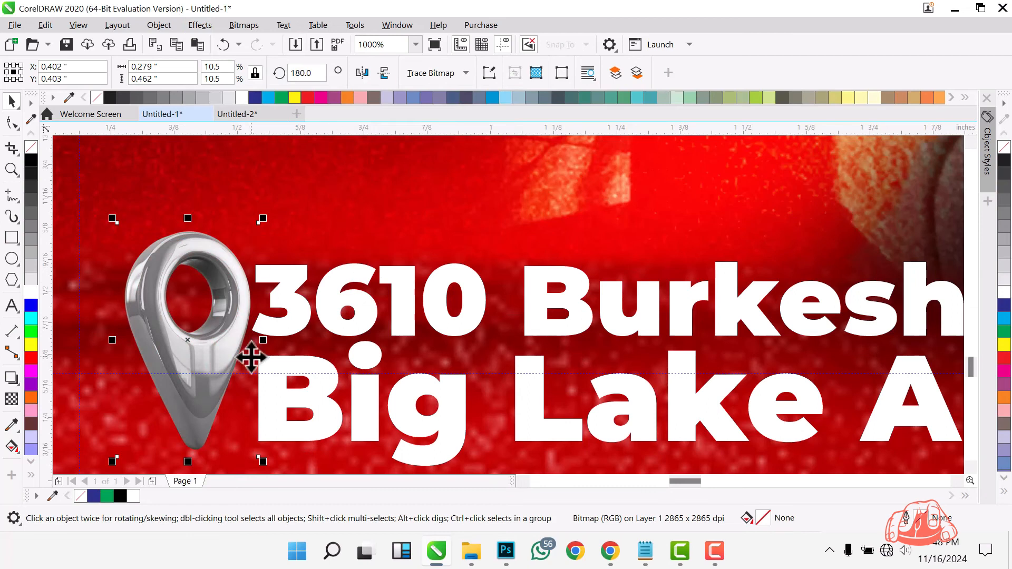
key("ctrl+b")
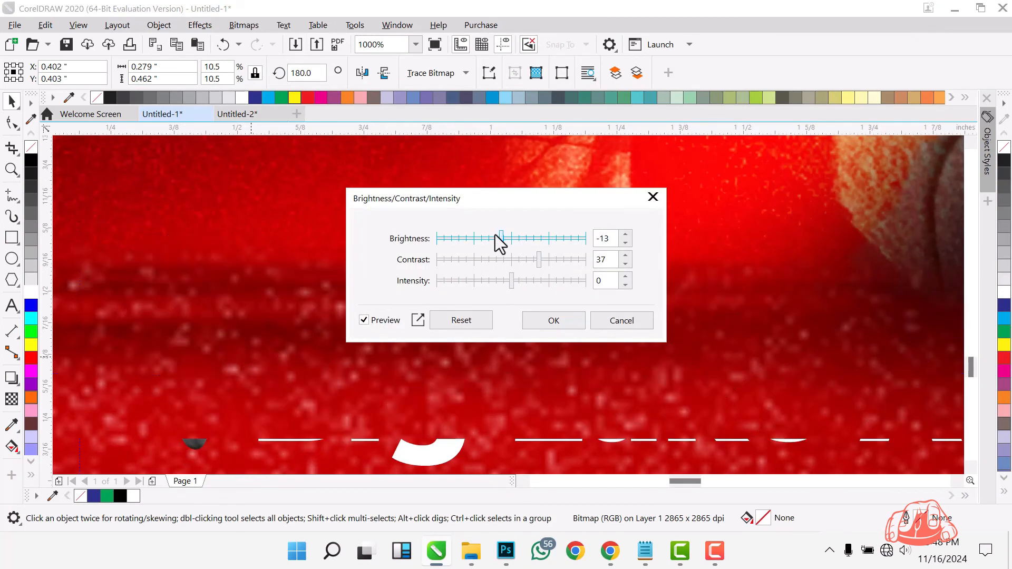
left_click(548, 322)
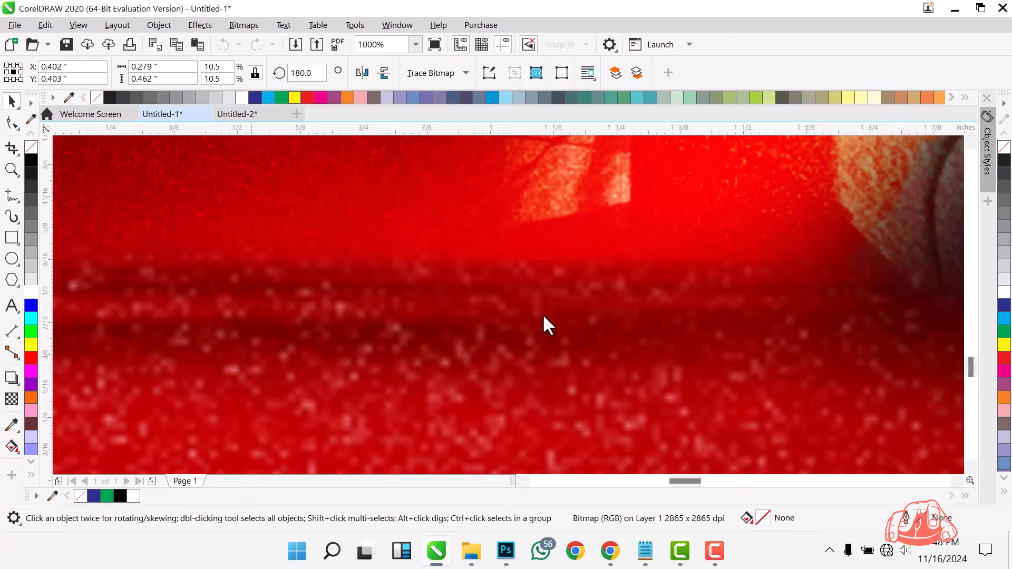
key("alt+b")
key("Return")
key("Return")
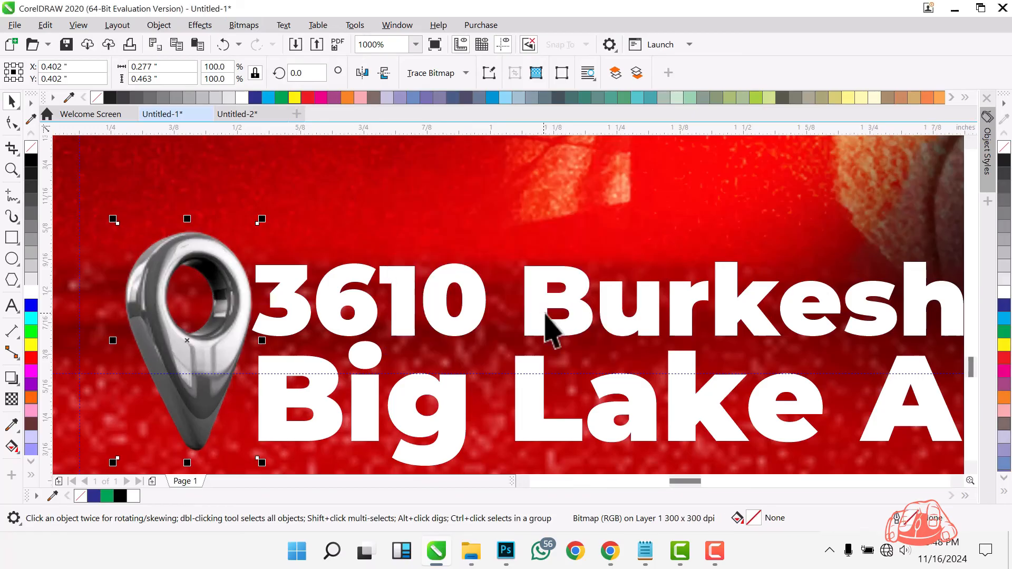
key("ctrl+z")
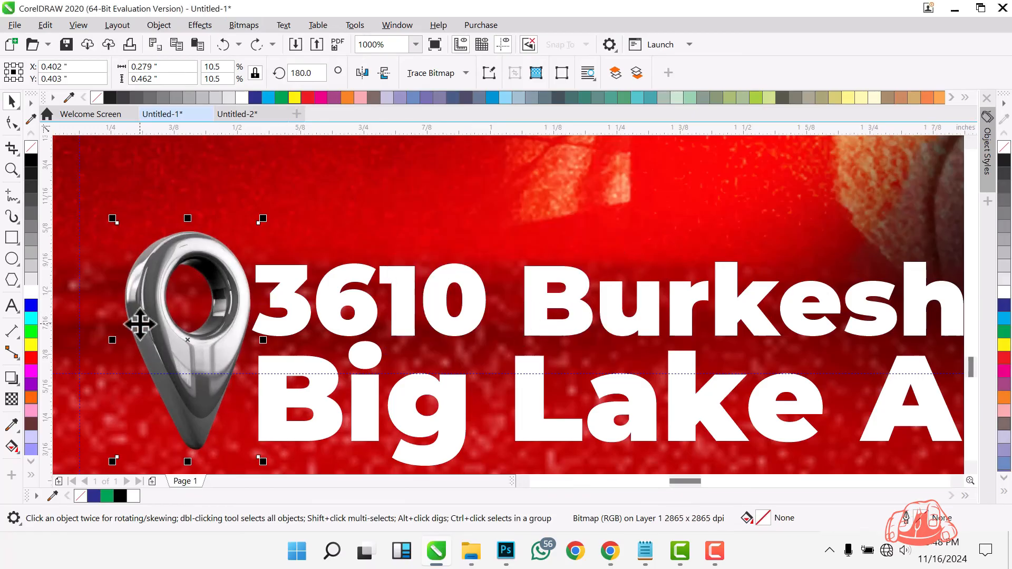
- Add a drop shadow to both address text lines, offset slightly downward
scroll(140, 324, "up", 4)
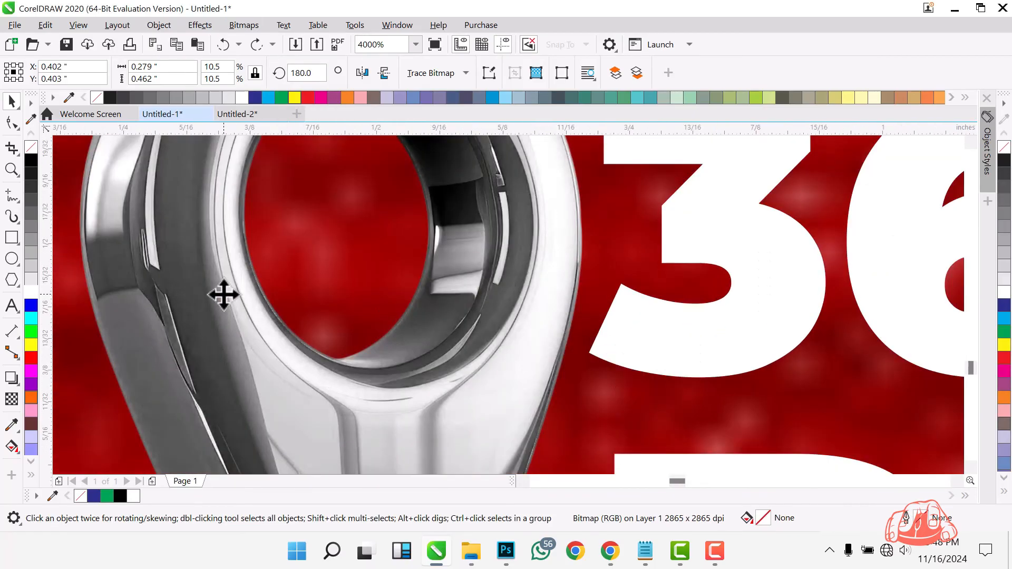
scroll(224, 296, "down", 4)
scroll(228, 288, "down", 4)
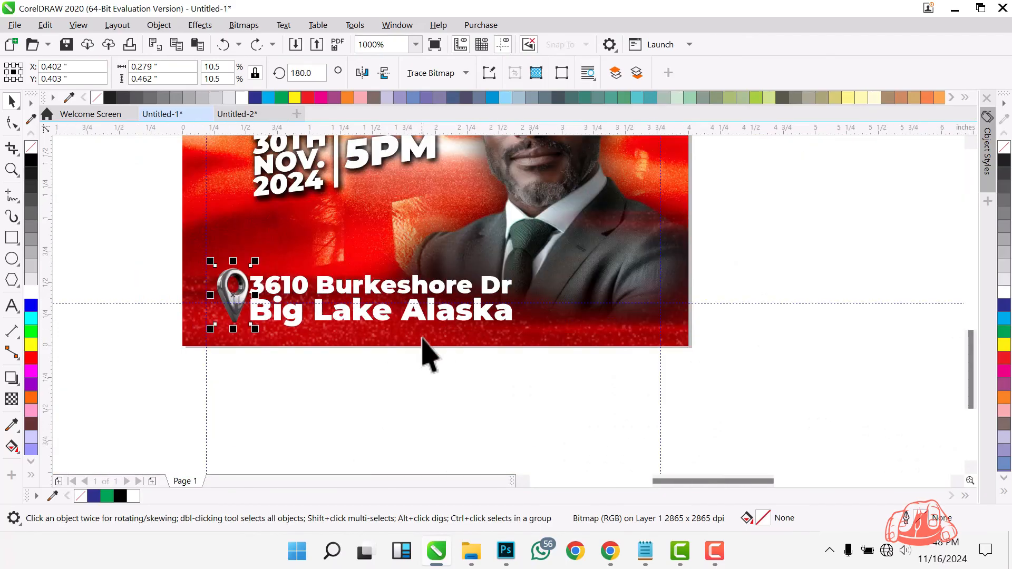
left_click(357, 312)
left_click(358, 286, "shift")
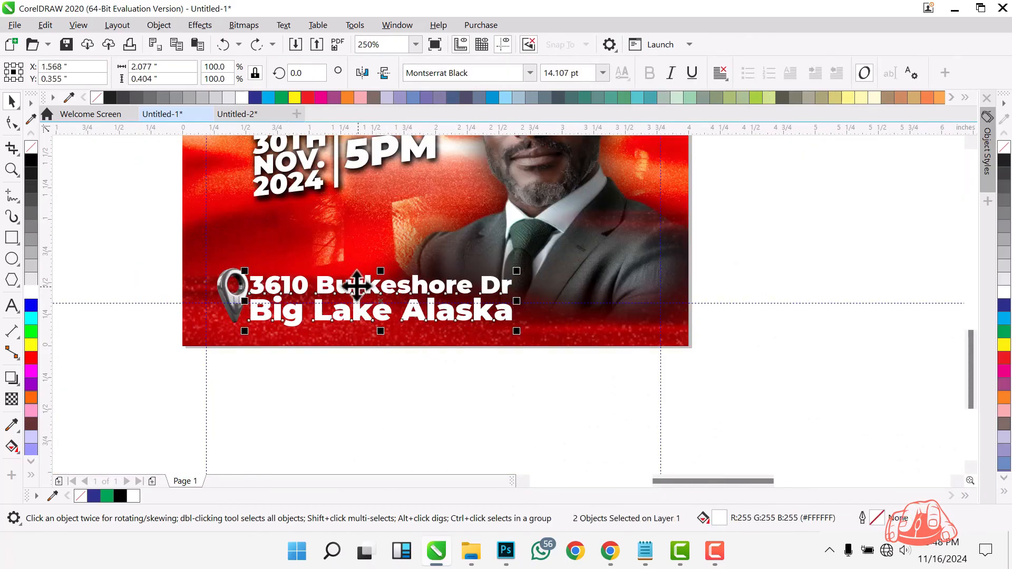
left_click(12, 378)
scroll(395, 334, "up", 2)
left_click_drag(363, 300, 363, 355)
key("space")
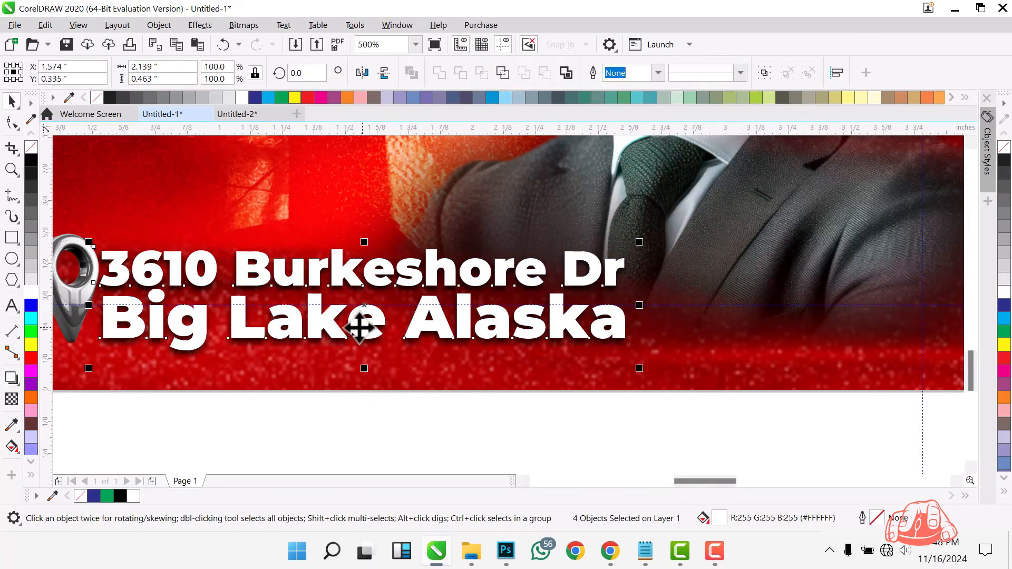
scroll(362, 328, "down", 1)
left_click(344, 383)
- Convert the location pin to a 300 dpi bitmap
left_click(213, 310)
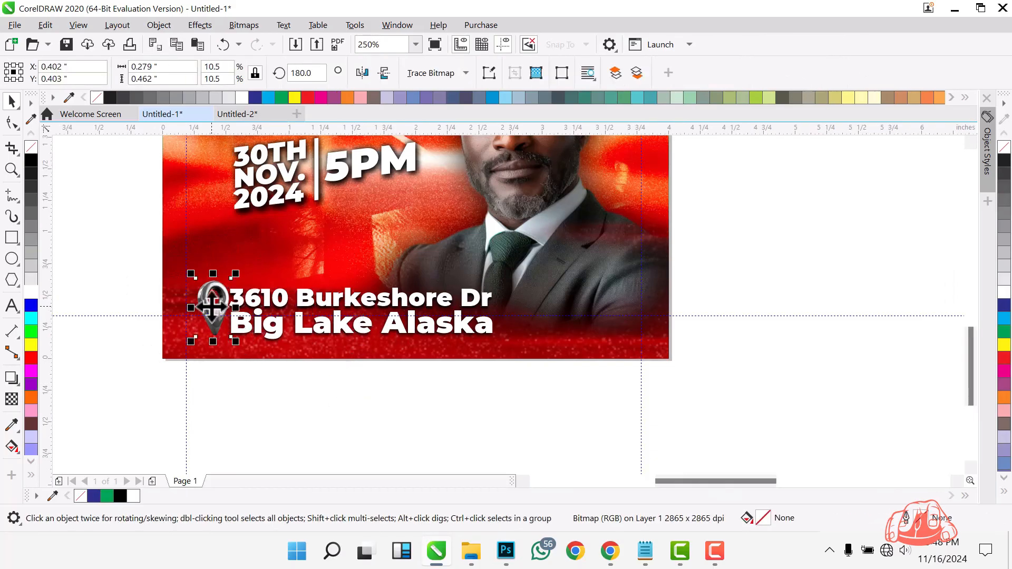
left_click(12, 378)
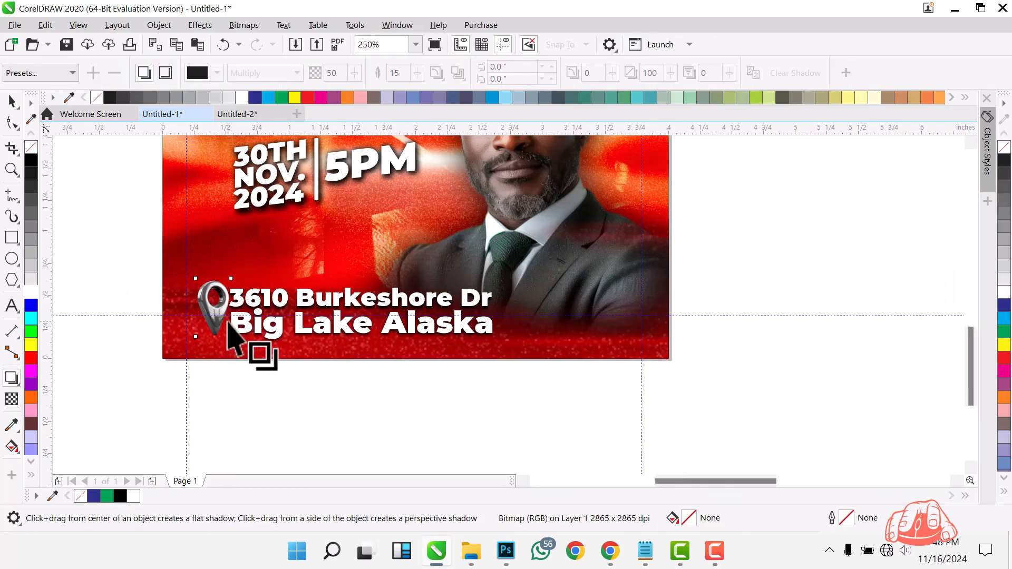
key("alt+b")
key("c")
key("Return")
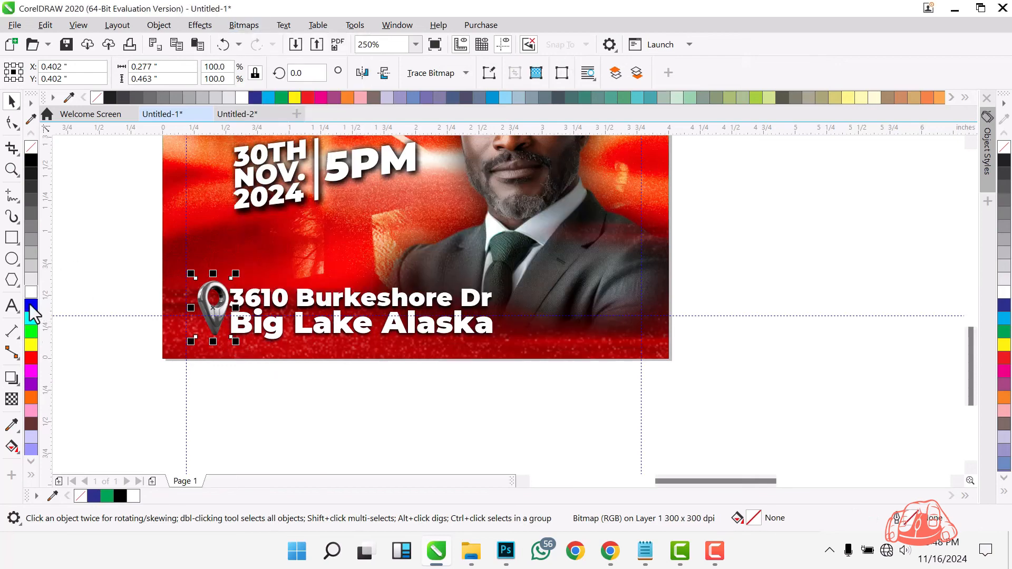
- Add a drop shadow falling slightly below the location pin
left_click(11, 378)
scroll(191, 332, "up", 1)
left_click_drag(205, 341, 201, 352)
key("space")
left_click(171, 402)
left_click(238, 291)
scroll(237, 291, "up", 2)
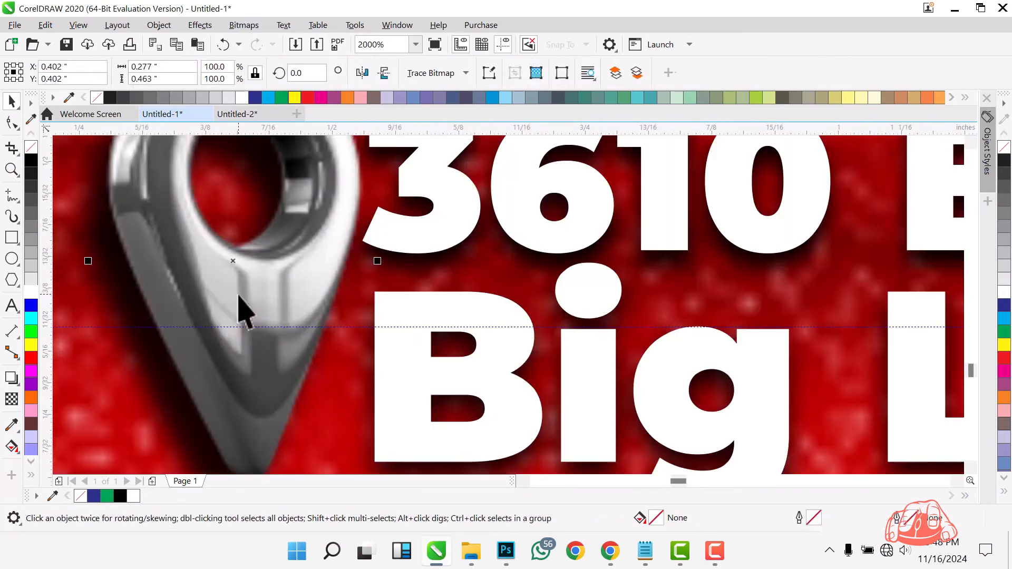
key("ctrl+z")
key("ctrl+z")
- Group the location pin, both address lines and their shadows, and nudge the group slightly upward
scroll(368, 345, "down", 3)
left_click_drag(197, 289, 825, 443)
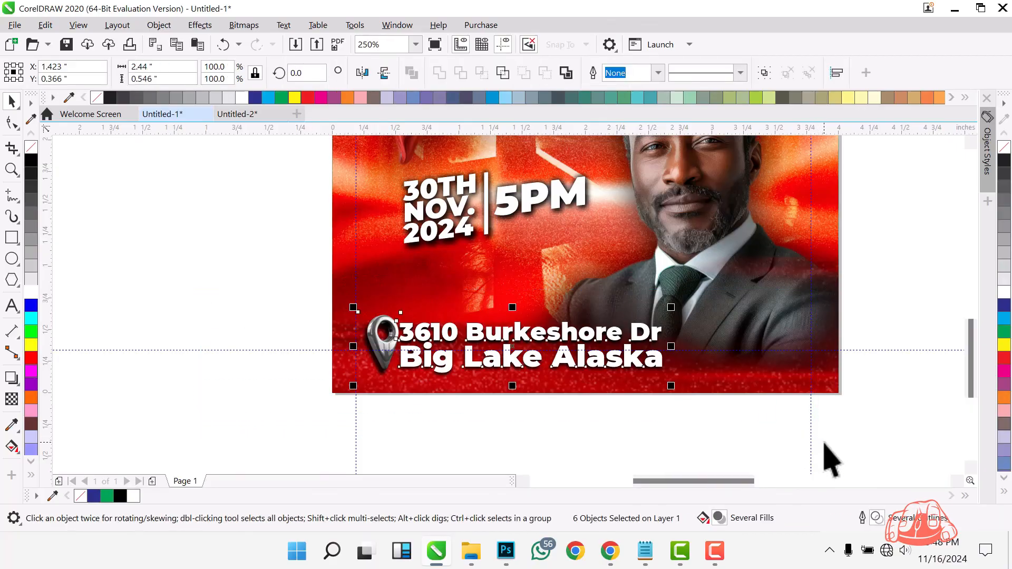
key("ctrl+g")
key("Up")
key("Up")
key("Up")
key("Up")
key("Up")
key("Up")
key("Up")
key("Up")
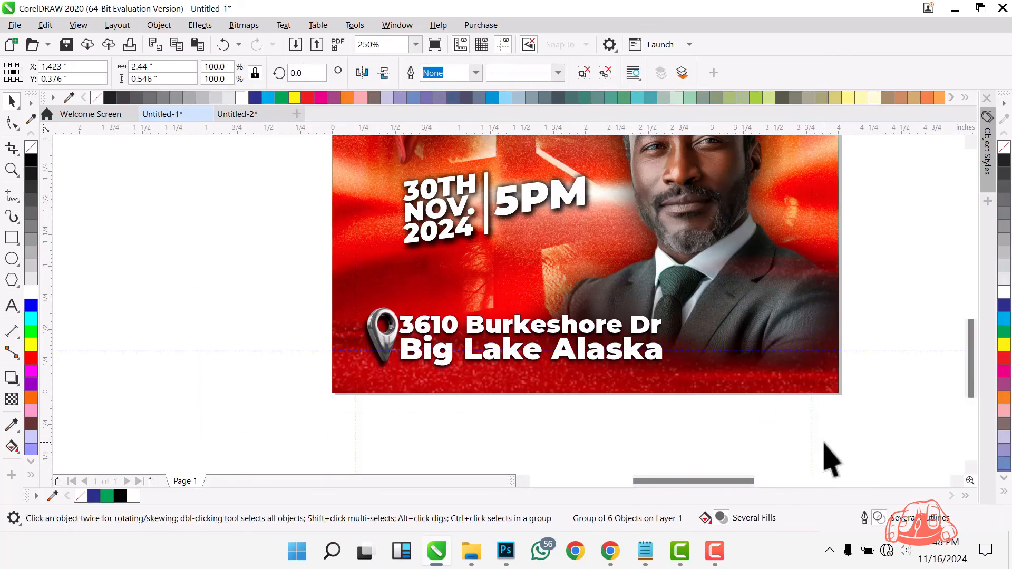
key("Down")
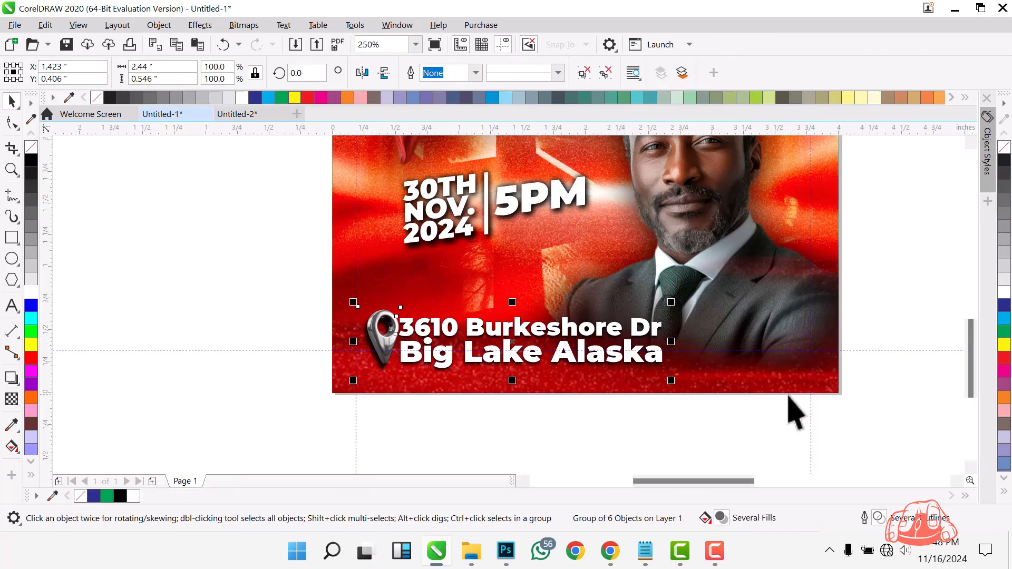
key("Up")
key("Up")
key("Up")
key("Up")
key("Up")
key("Up")
key("Up")
key("Up")
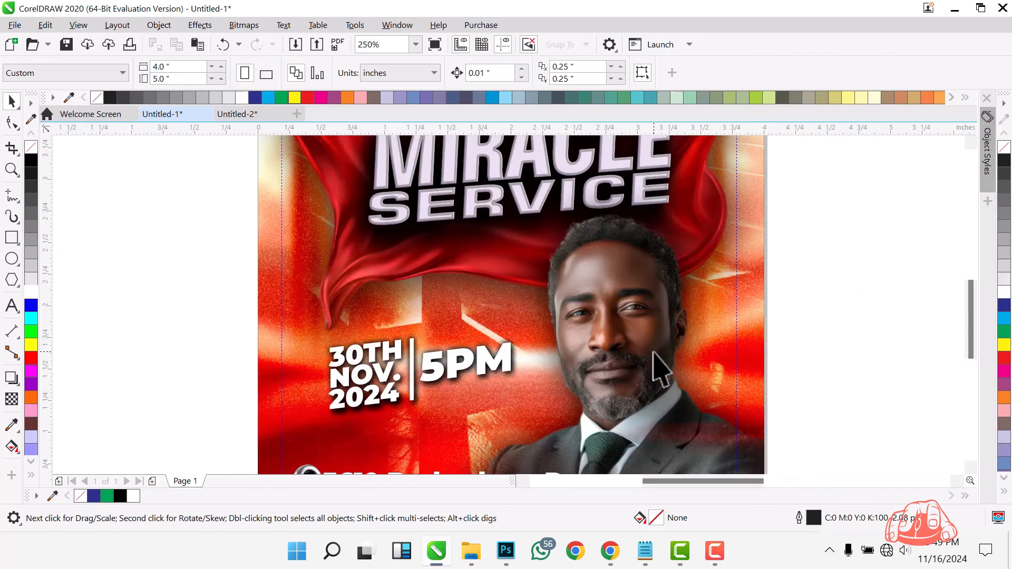
- Add an artistic text line with the pastor's title and full name in the empty area beside the flyer
scroll(622, 314, "down", 2)
left_click(606, 290)
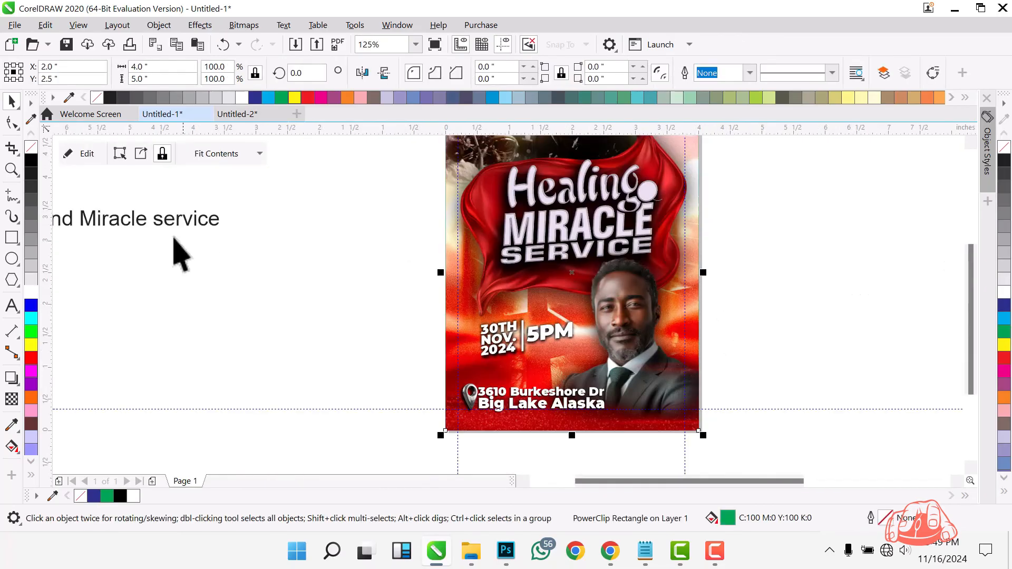
left_click(12, 306)
left_click(222, 312)
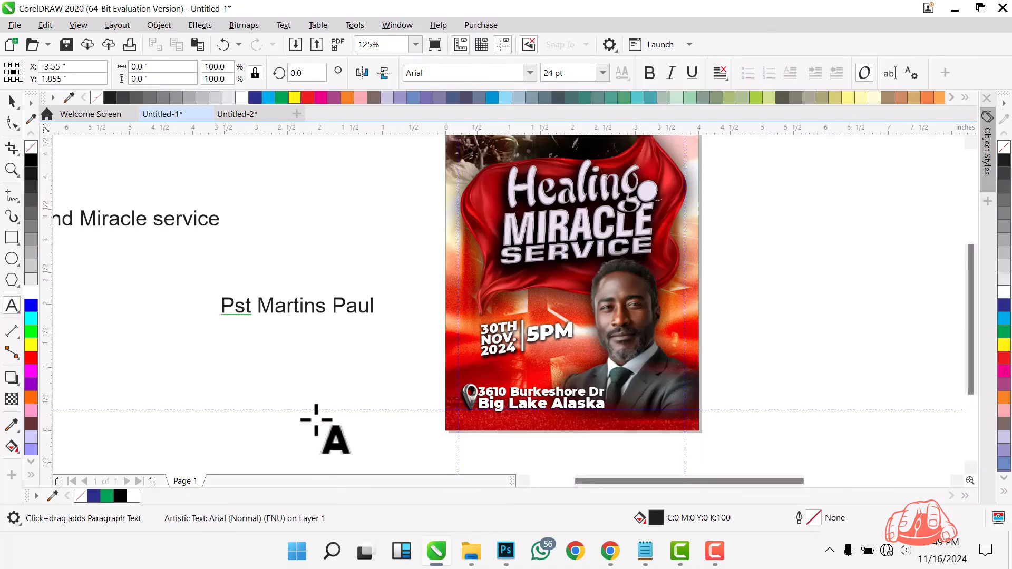
- Add a period after the title "Pst" and break the title, first name and surname onto three separate lines
left_click(332, 312)
key("Return")
left_click(258, 312)
key("BackSpace")
type(".")
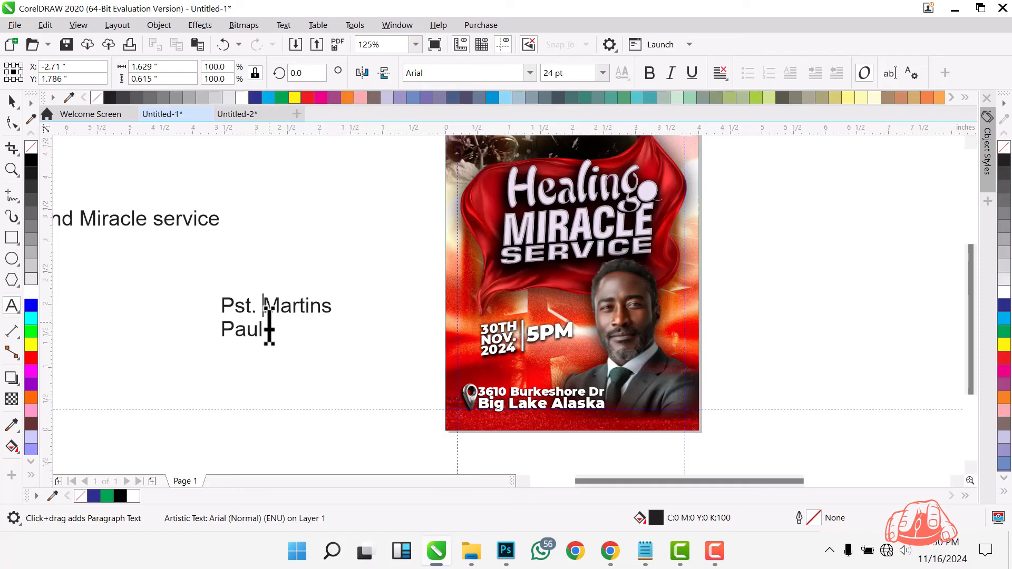
key("Return")
- Change the case of the whole three-line name text to UPPERCASE
key("ctrl+a")
key("shift+F3")
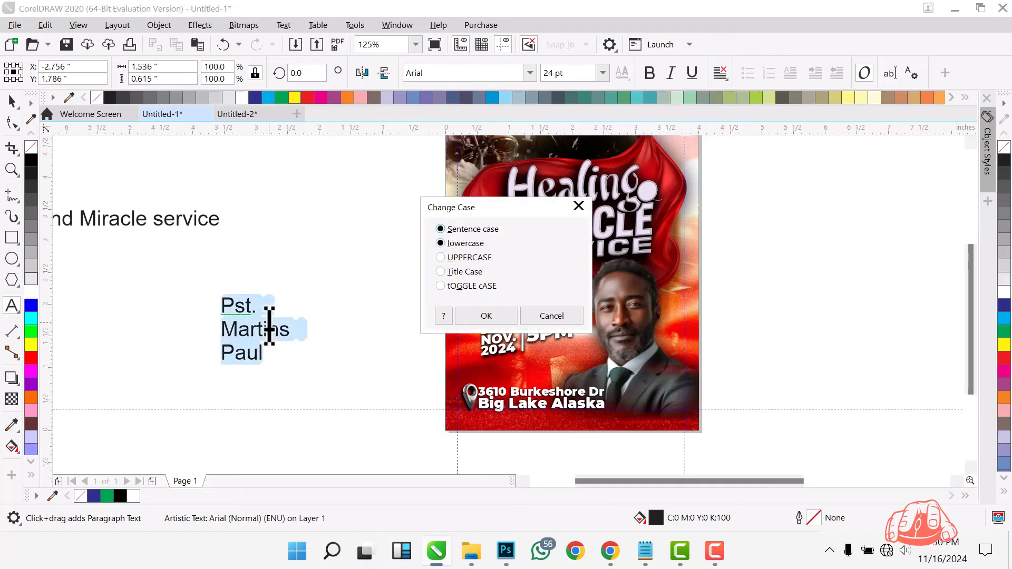
key("Return")
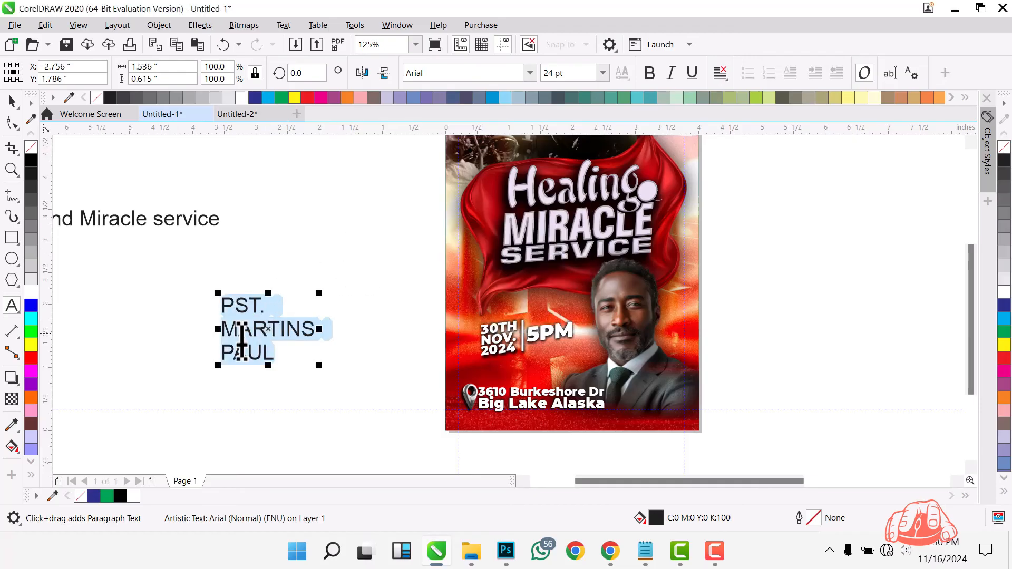
- Replace the title on the first line of the name text with "Apostle"
left_click(267, 306)
left_click_drag(266, 305, 225, 308)
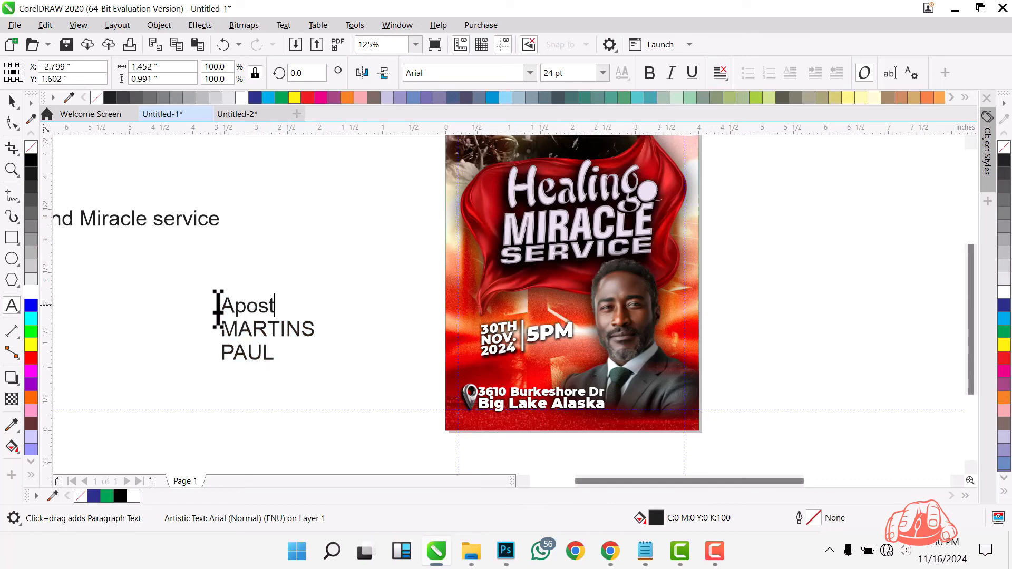
key("Escape")
- Set the three-line name text in AtkinsCd Bold and tighten its line spacing
left_click(11, 102)
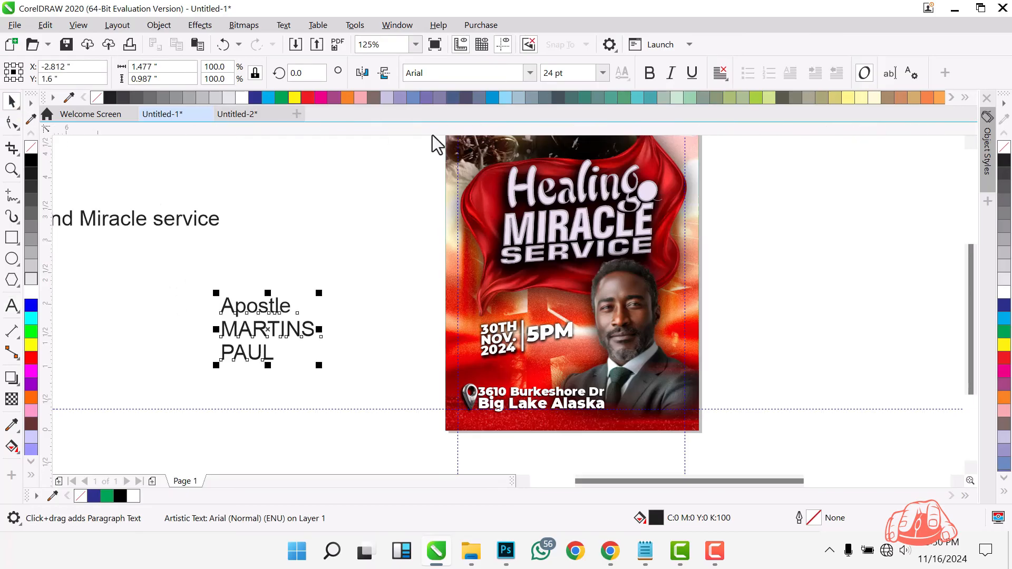
left_click(533, 73)
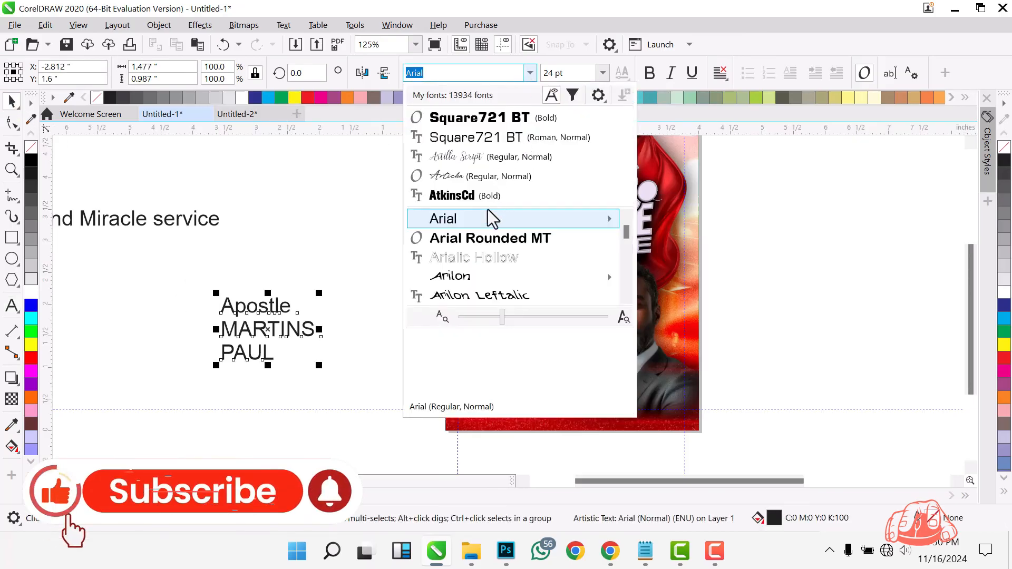
left_click(479, 194)
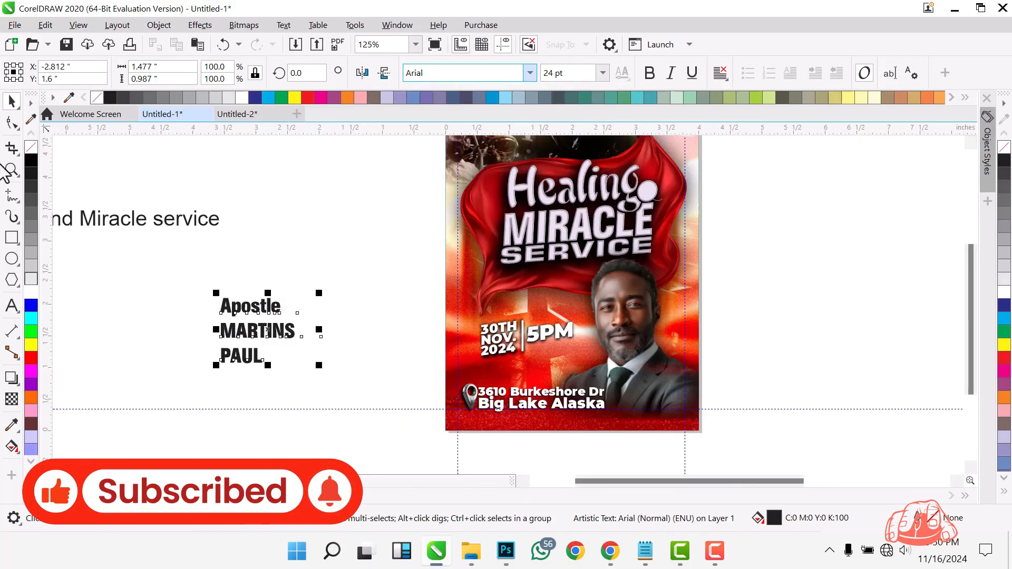
left_click(11, 124)
left_click_drag(214, 371, 208, 347)
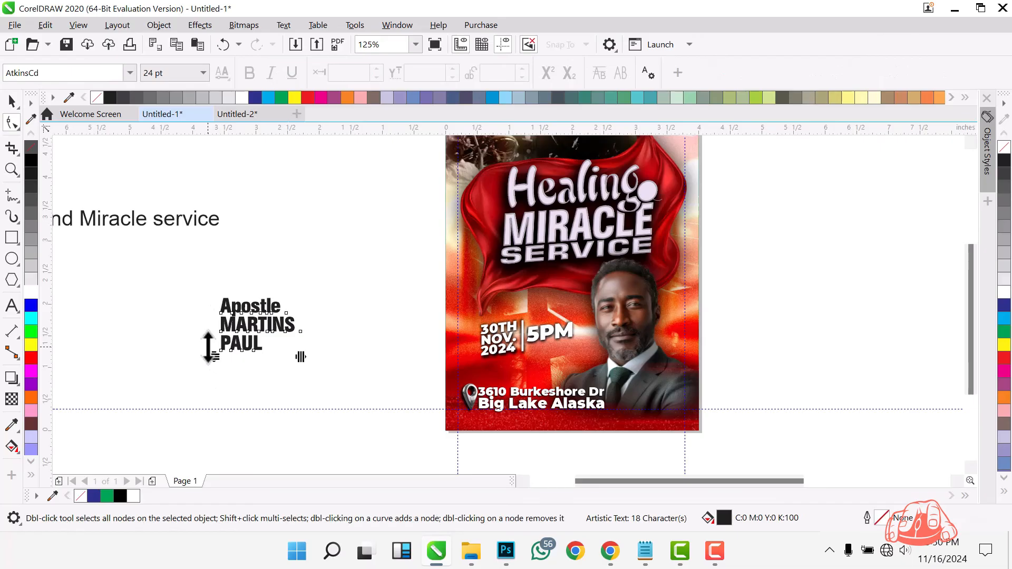
- Separate the title line from the name text and set it in the Autograf PERSONAL USE ONLY script font
key("space")
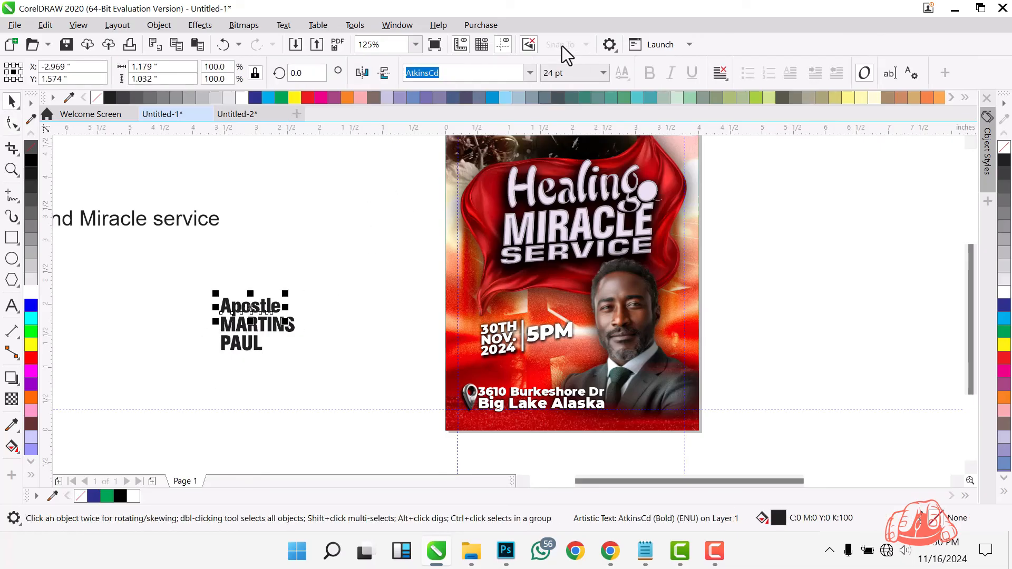
left_click(531, 75)
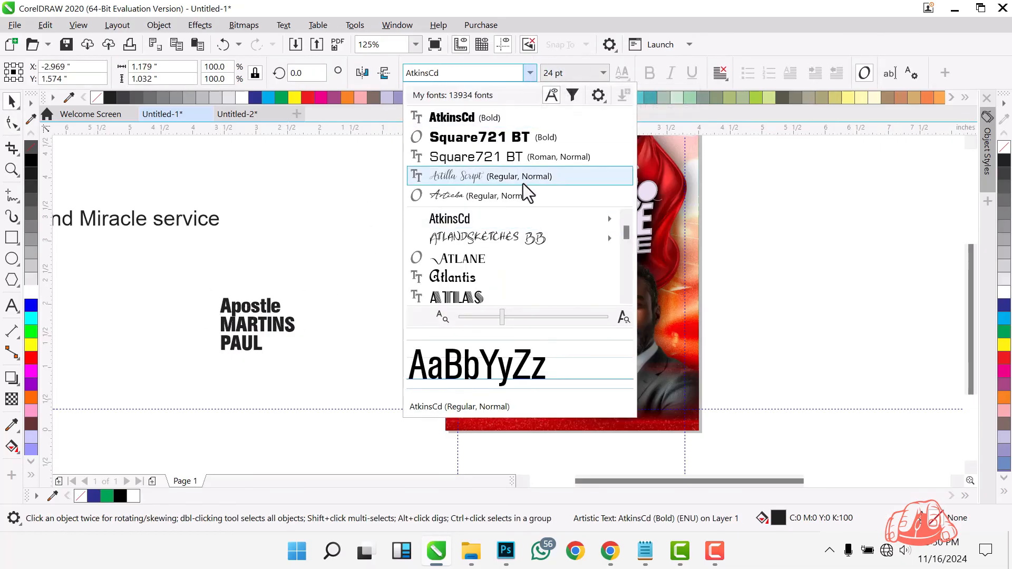
scroll(490, 270, "down", 5)
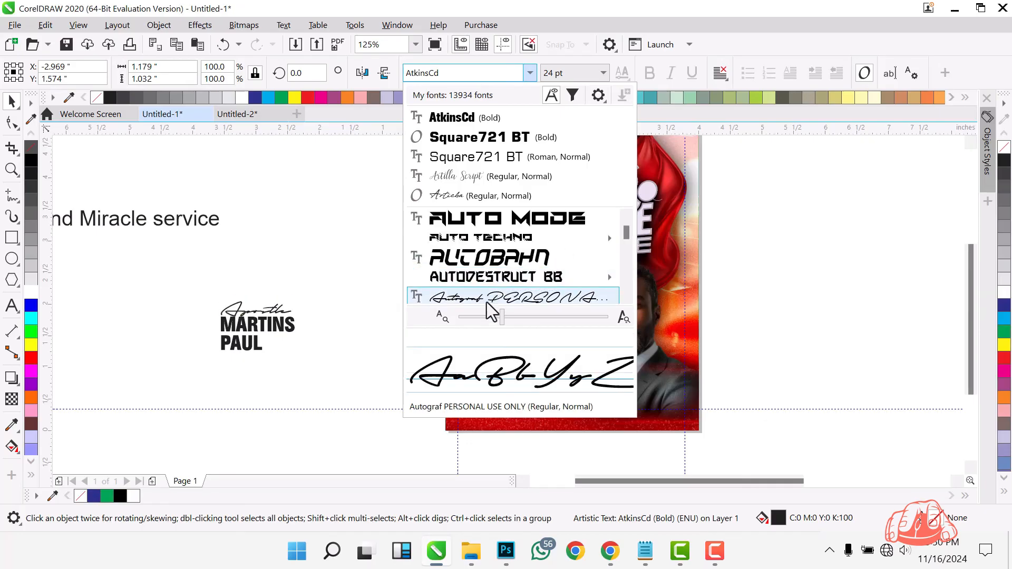
left_click(487, 298)
- Place the minister's title and name on the suit in the flyer's lower right corner, scaled down and in white
mouse_move(280, 287)
left_mouse_down()
mouse_move(668, 395)
mouse_move(689, 389)
mouse_move(690, 418)
left_mouse_up()
scroll(689, 388, "up", 2)
left_click_drag(649, 390, 654, 393)
left_click(379, 293)
right_click(378, 293)
left_click_drag(432, 313, 441, 313)
- Move the white ampersand with its black circle beside "Healing" and scale the pair to about 0.287 by 0.227 inches
scroll(427, 353, "down", 2)
left_click_drag(803, 201, 878, 339)
mouse_move(858, 289)
left_mouse_down()
mouse_move(542, 283)
mouse_move(490, 266)
left_mouse_up()
scroll(490, 265, "up", 2)
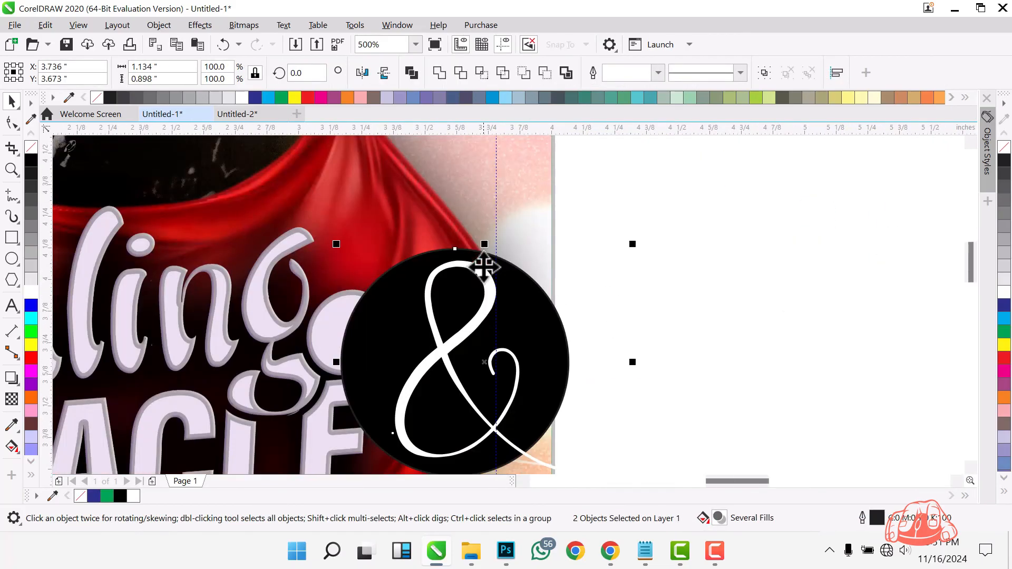
left_click_drag(630, 246, 359, 329)
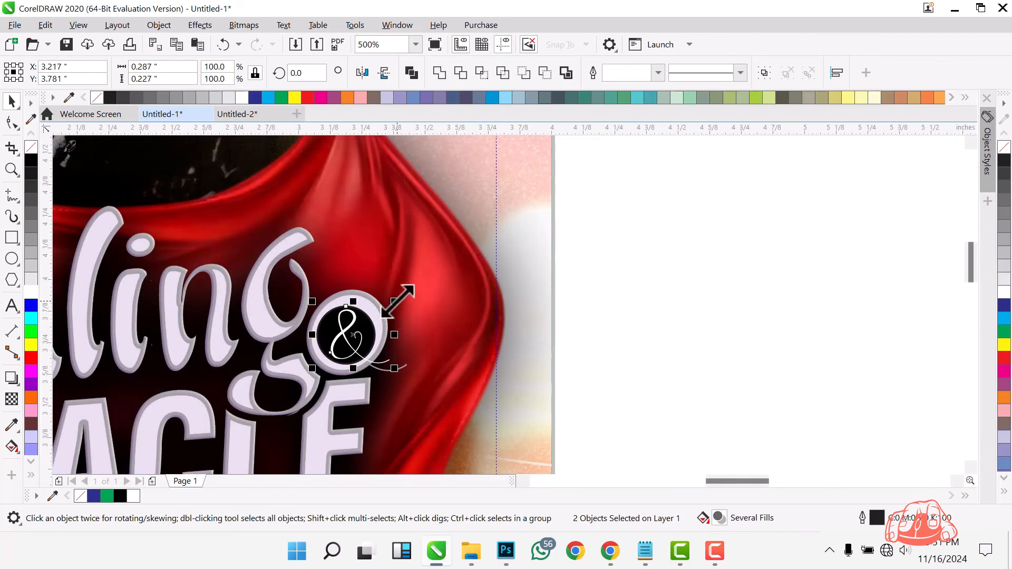
- Enlarge the ampersand badge to about 0.344 by 0.294 inches and skew and nudge it to sit inside the pale circle
left_click_drag(399, 299, 448, 281)
scroll(340, 395, "up", 2)
left_click_drag(368, 205, 355, 204)
scroll(499, 269, "down", 1)
left_click_drag(472, 198, 472, 193)
left_click_drag(521, 237, 525, 236)
left_click(481, 252)
left_click_drag(475, 279, 468, 280)
scroll(487, 217, "up", 1)
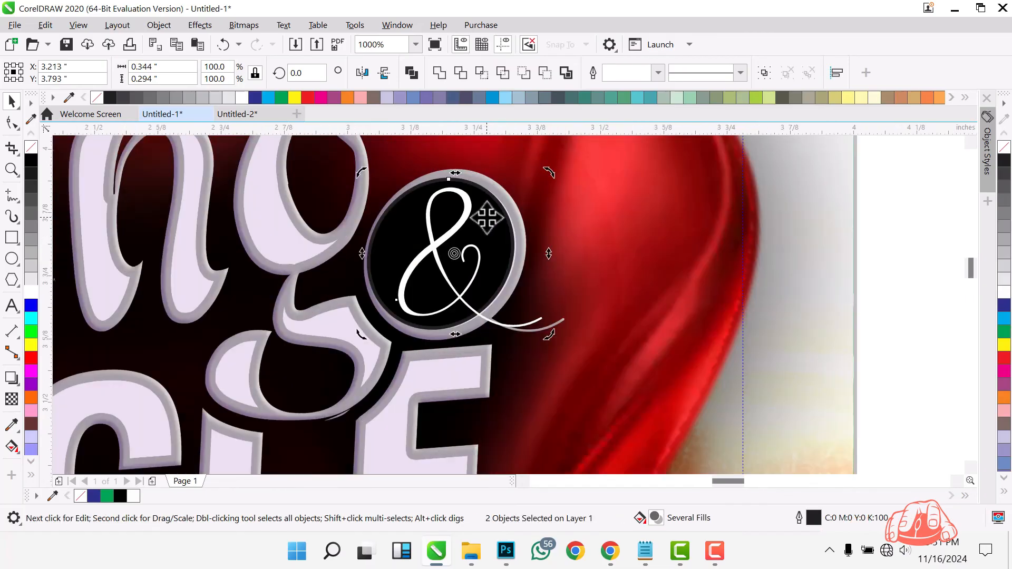
left_click(488, 221)
scroll(577, 244, "down", 2)
- Try red and yellow fills on the ampersand badge
left_click(573, 232)
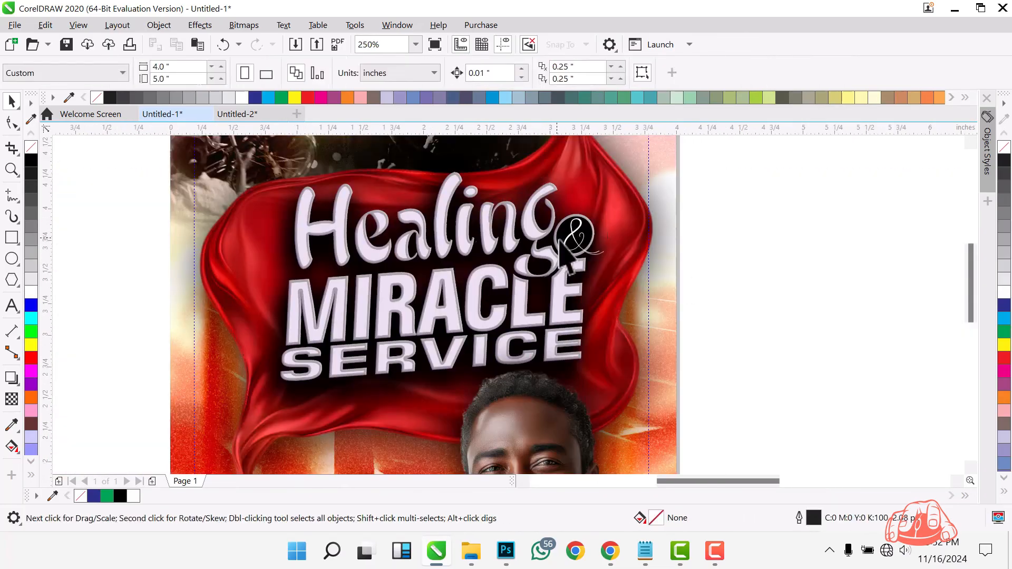
left_click(31, 358)
left_click(32, 345)
left_click(118, 301)
- Review the whole flyer design in full-screen preview
scroll(394, 250, "down", 1)
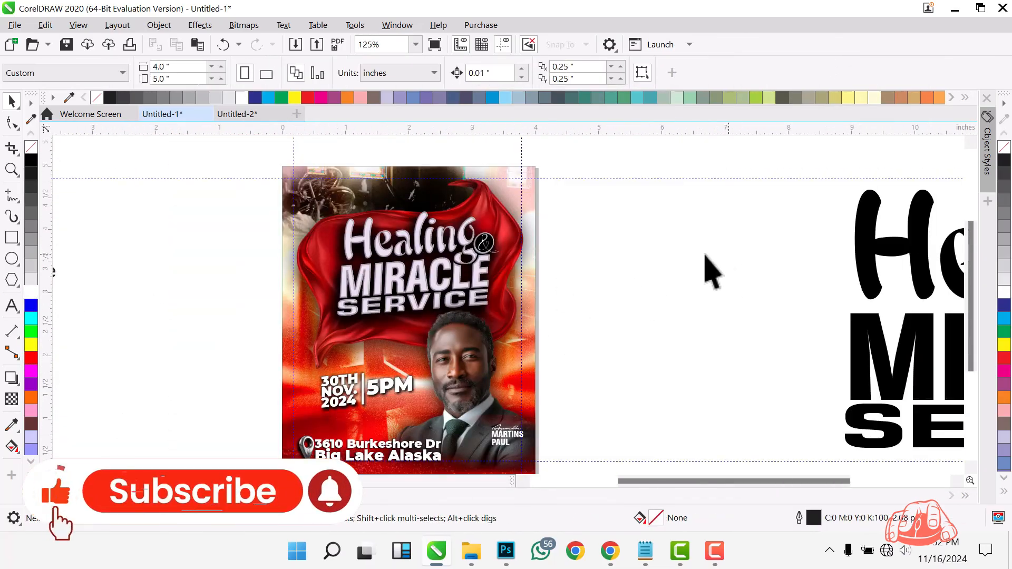
left_click(504, 449, "ctrl")
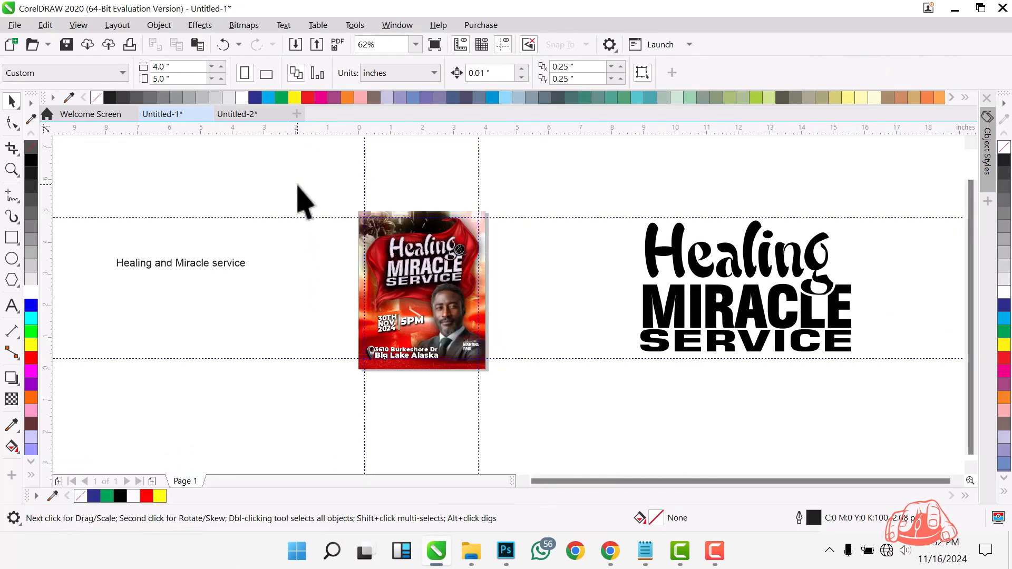
key("z")
left_click_drag(330, 183, 508, 418)
left_click_drag(385, 160, 635, 420)
left_click_drag(394, 164, 629, 459)
key("space")
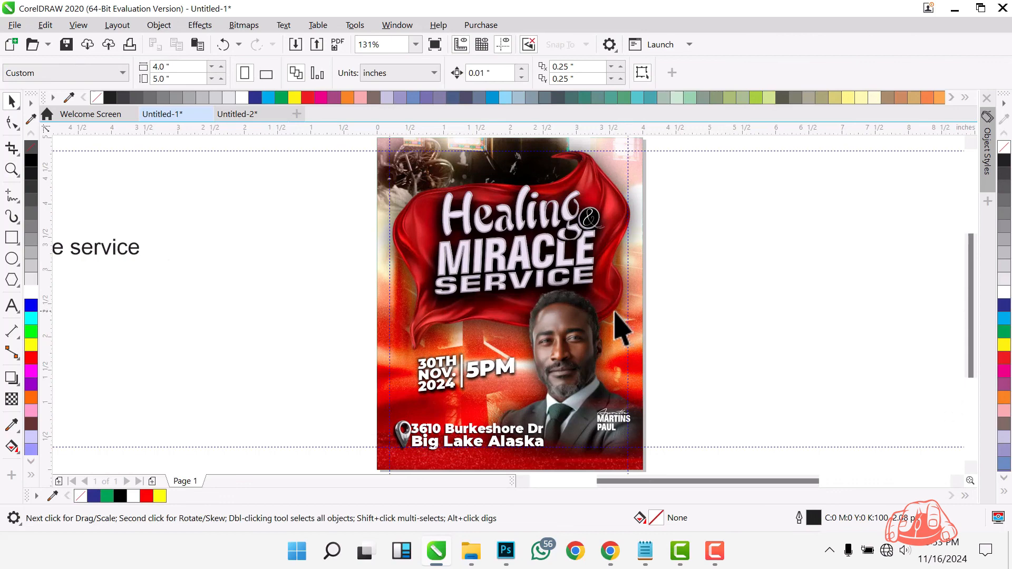
right_click(688, 272)
left_click(762, 287)
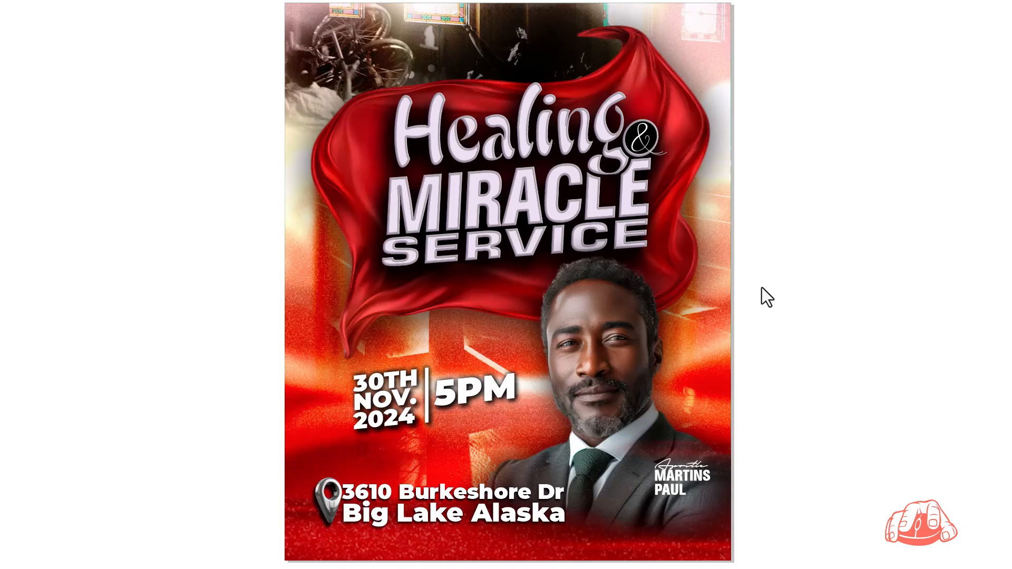
left_click(848, 272)
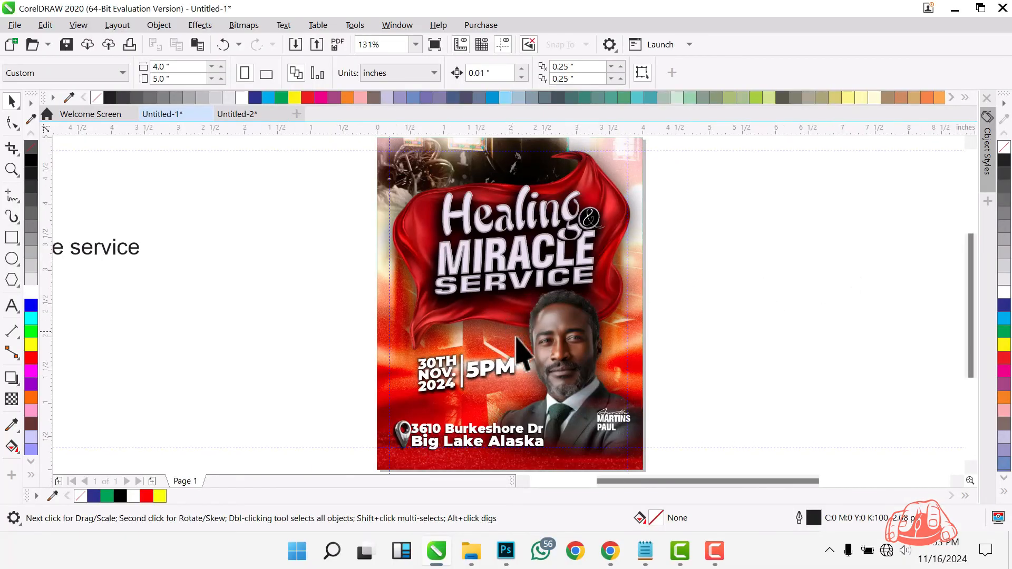
- Copy all the flyer objects, add a second page and paste the copy there
scroll(498, 364, "down", 3)
left_click_drag(385, 209, 615, 475)
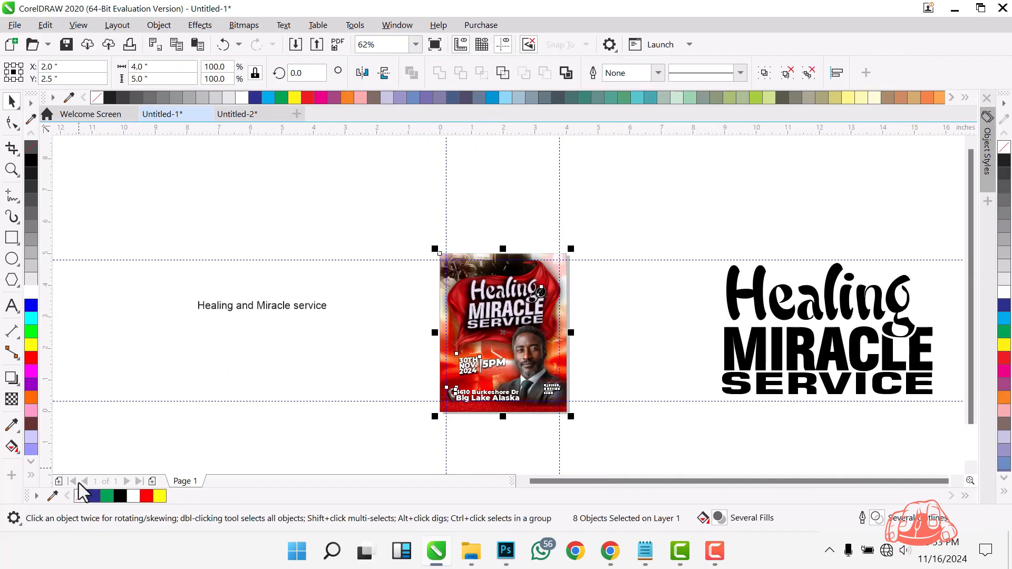
left_click(152, 482)
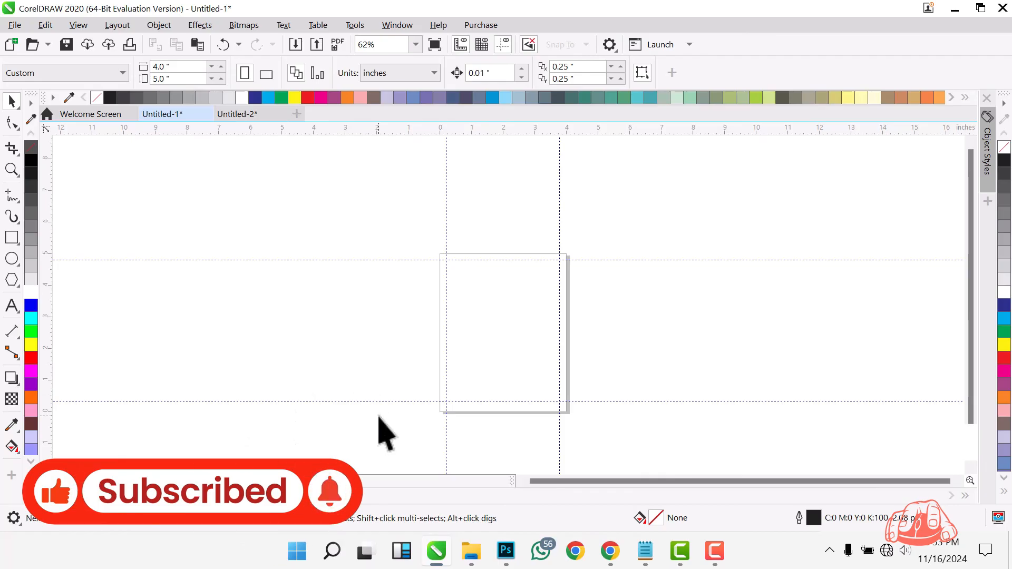
key("ctrl+v")
left_click(379, 369)
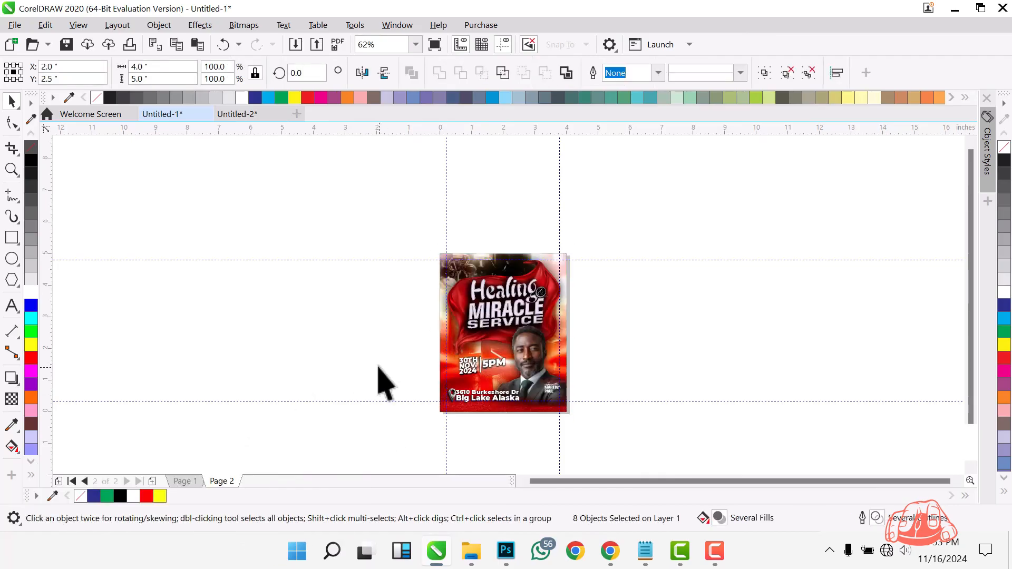
- Inside the page 2 flyer's PowerClip, desaturate the man's portrait and adjust its brightness and contrast
double_click(534, 356)
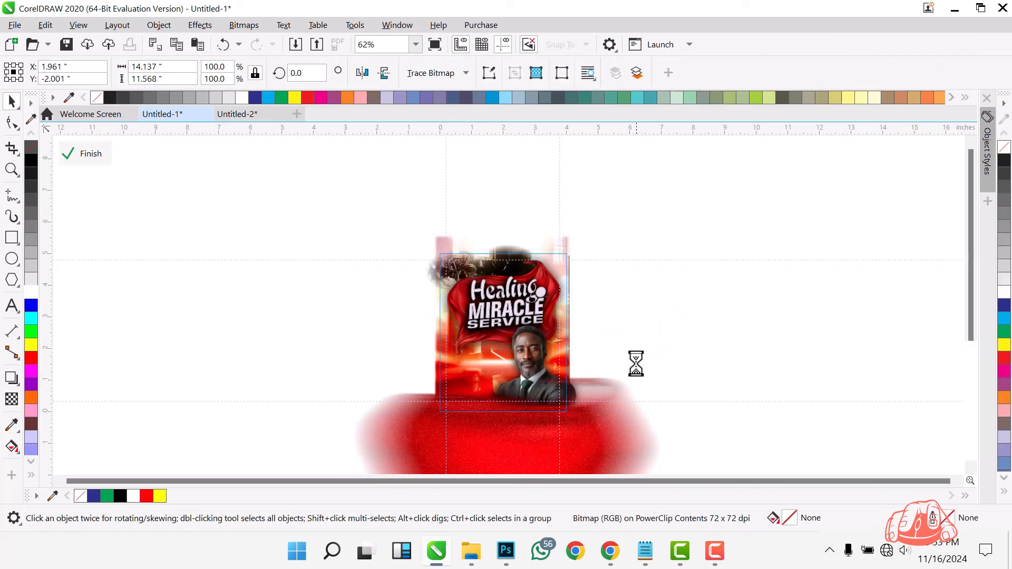
left_click(549, 384)
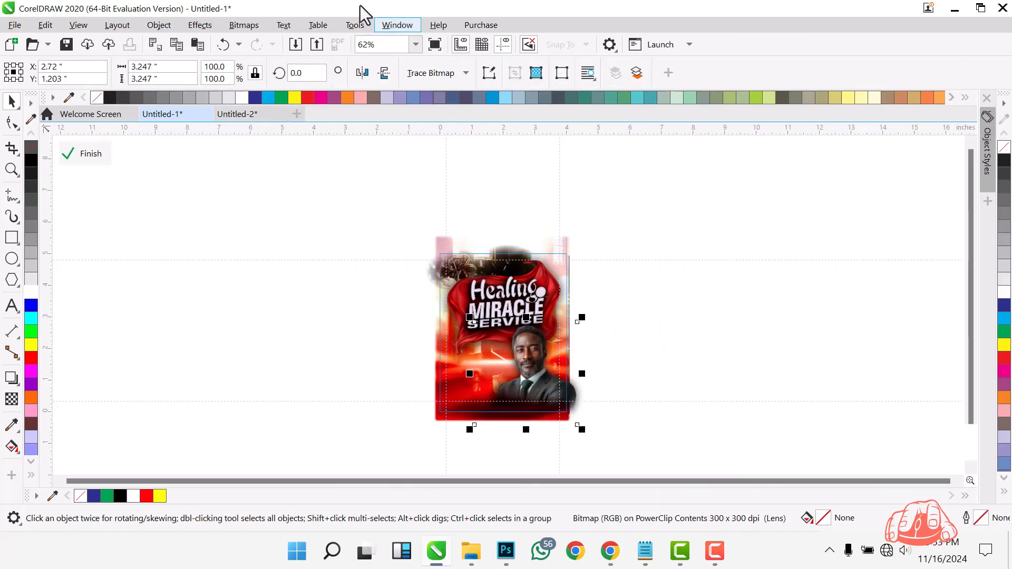
left_click(210, 27)
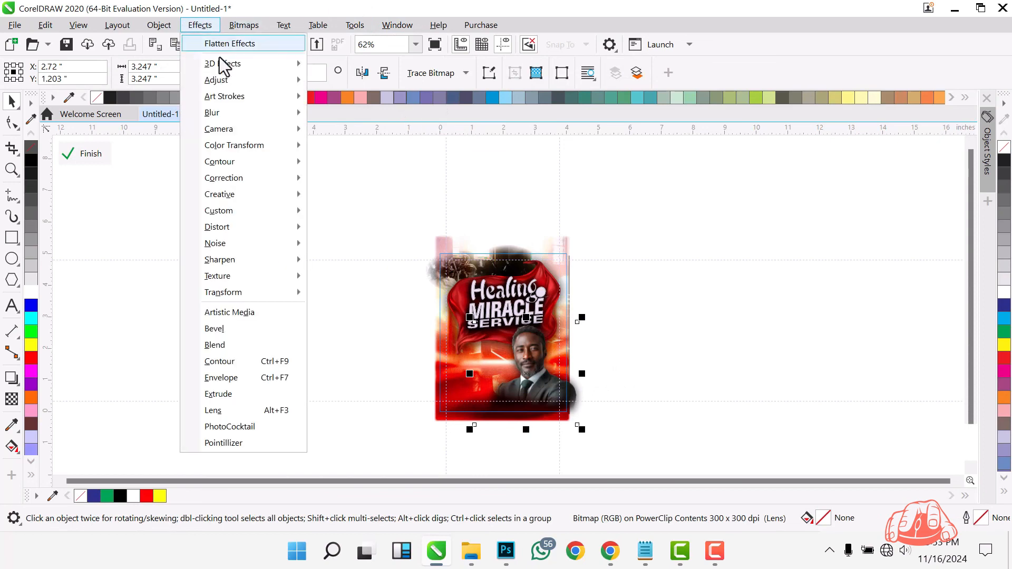
mouse_move(226, 79)
left_click(387, 299)
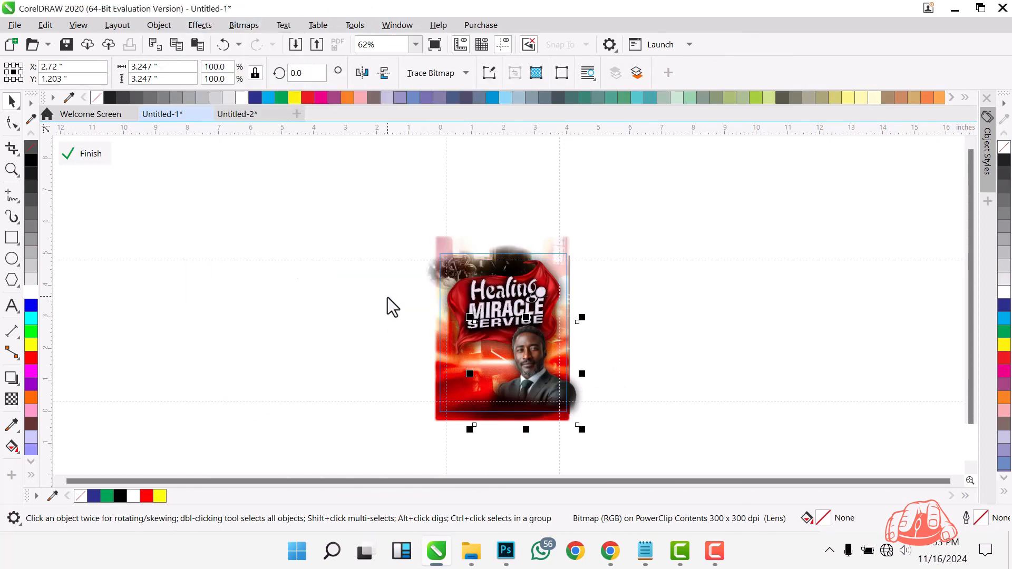
key("ctrl+b")
left_click_drag(503, 200, 757, 139)
mouse_move(755, 176)
left_mouse_down()
mouse_move(799, 196)
mouse_move(771, 179)
left_mouse_up()
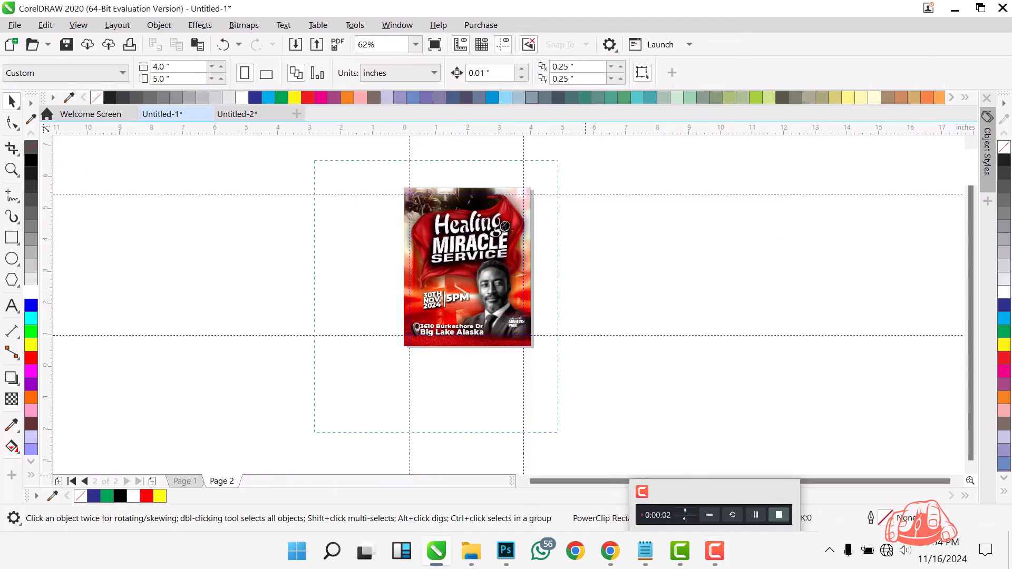
- Export all the page 2 flyer objects as a 24-bit PNG named "Healing & Miracle Service 1" at 300 resolution
key("ctrl+a")
key("ctrl+e")
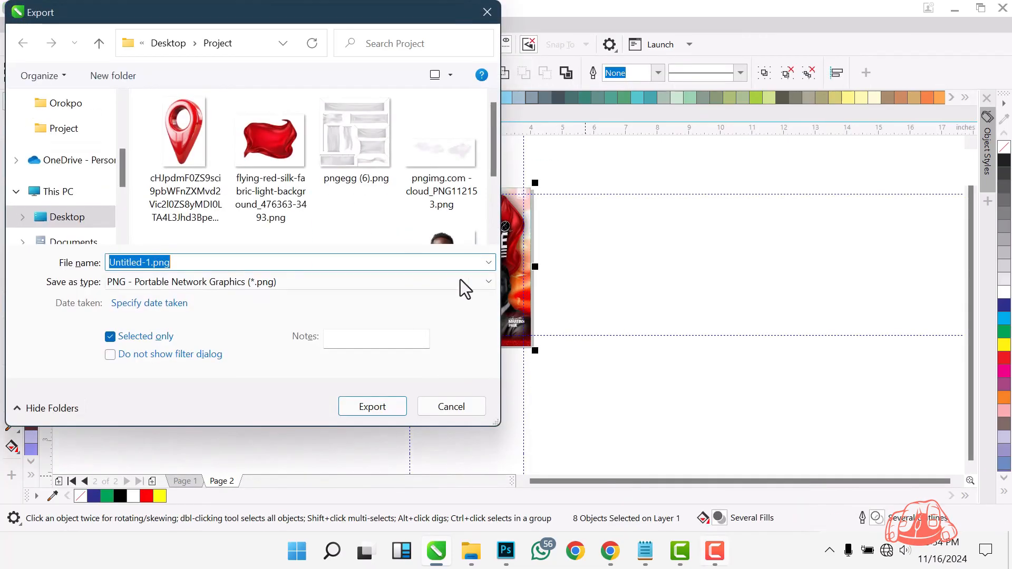
type("Healing & Miracle Service")
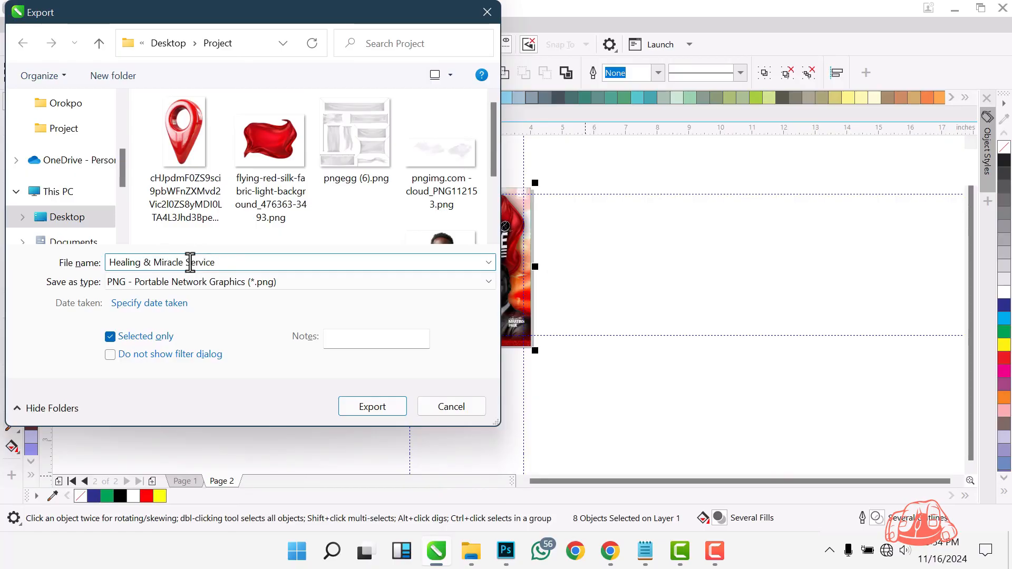
key("Return")
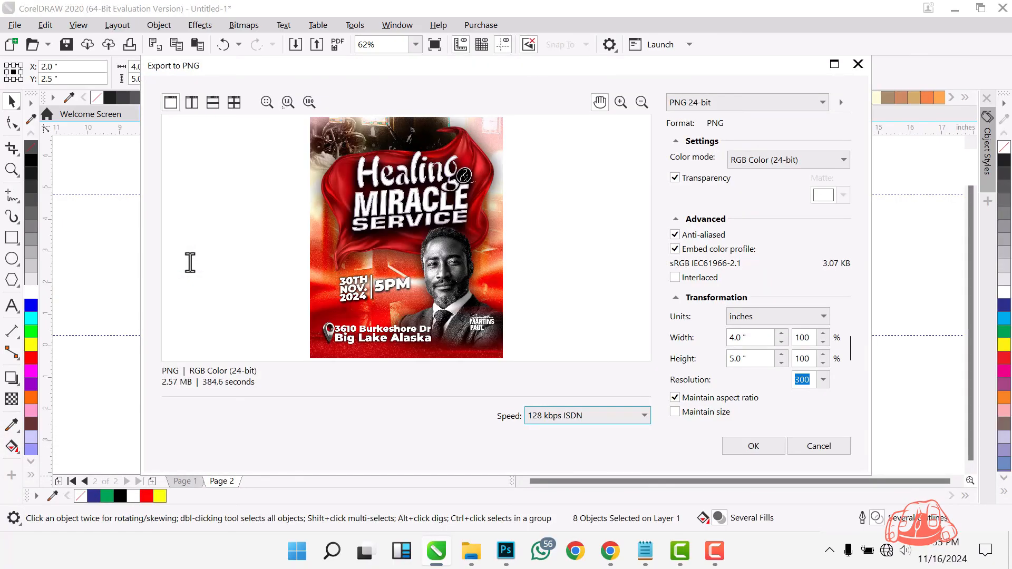
key("Return")
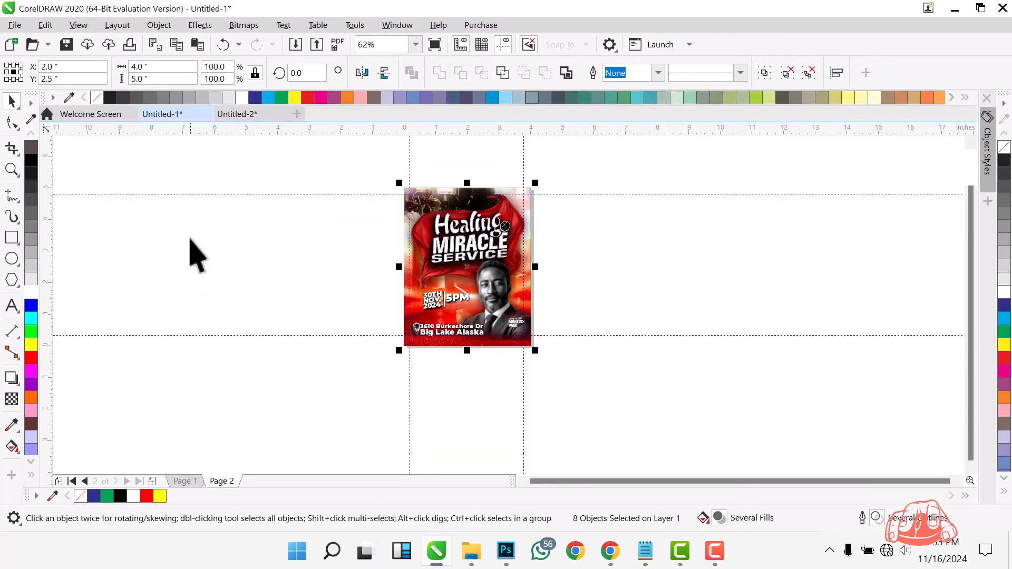
- Export the page 1 flyer objects as a 24-bit PNG named "Healing & Miracle Service 2.png" at 300 resolution
left_click(188, 479)
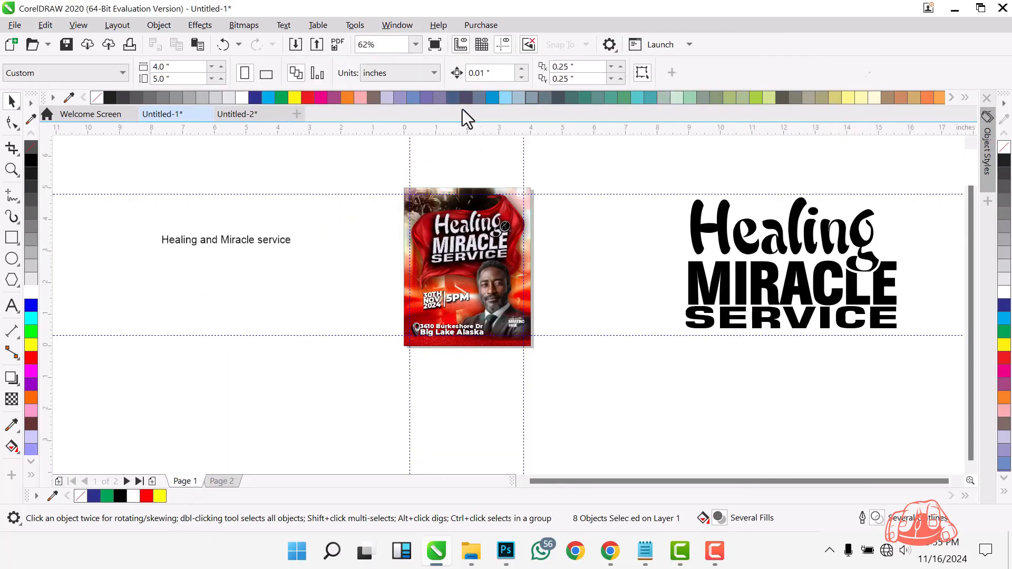
left_click_drag(342, 158, 624, 442)
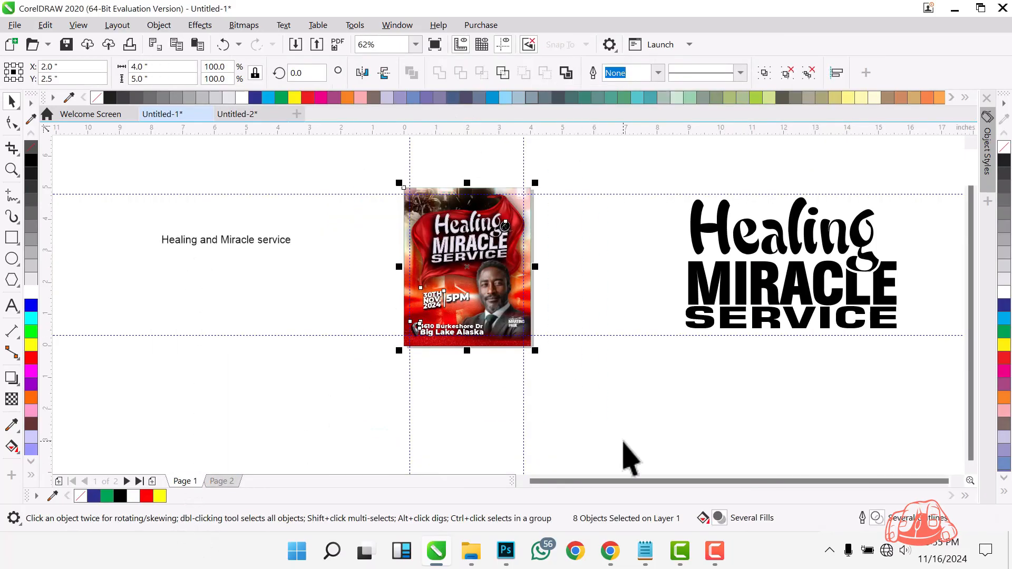
key("ctrl+e")
left_click(338, 161)
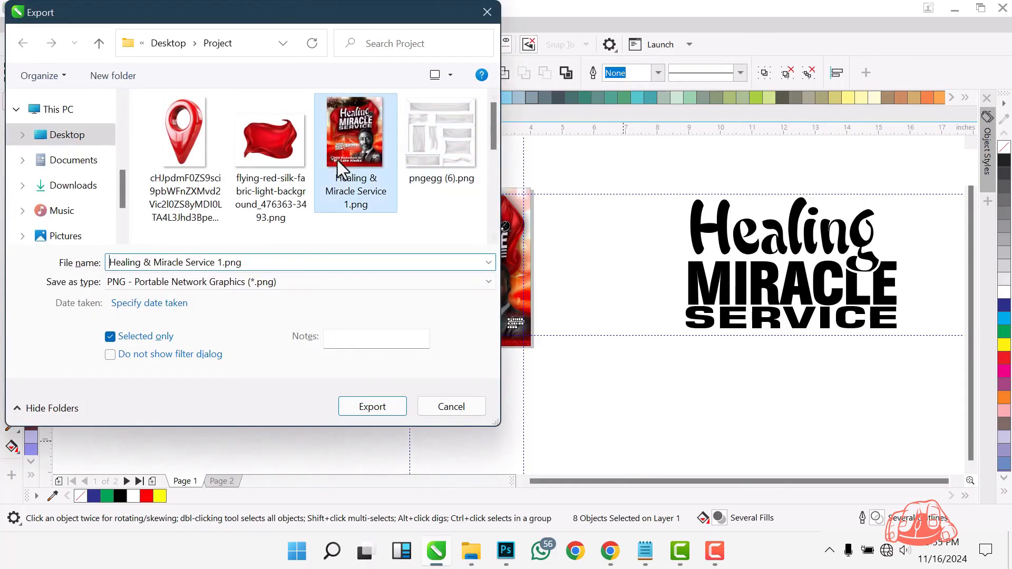
left_click(217, 262)
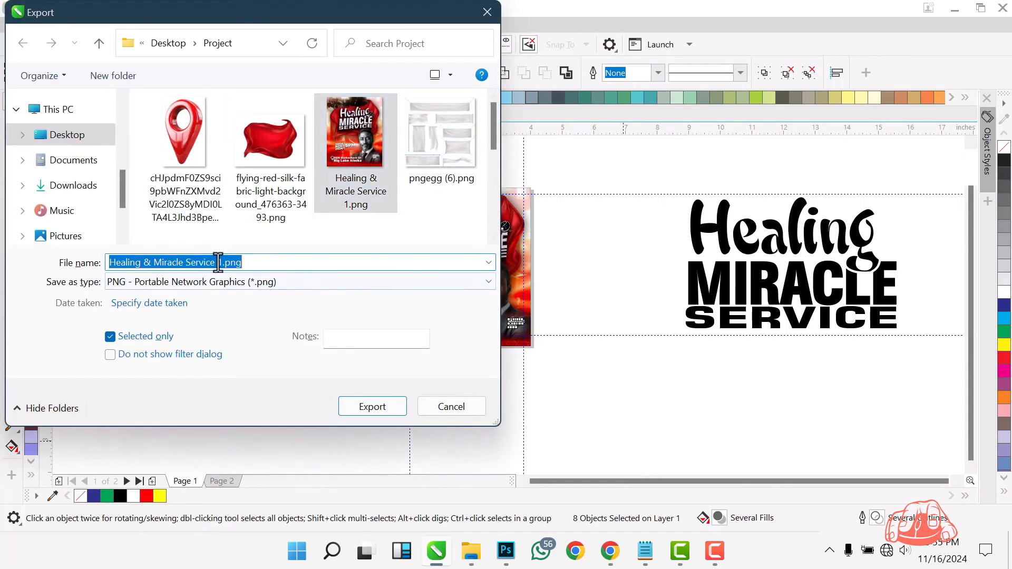
left_click(218, 262)
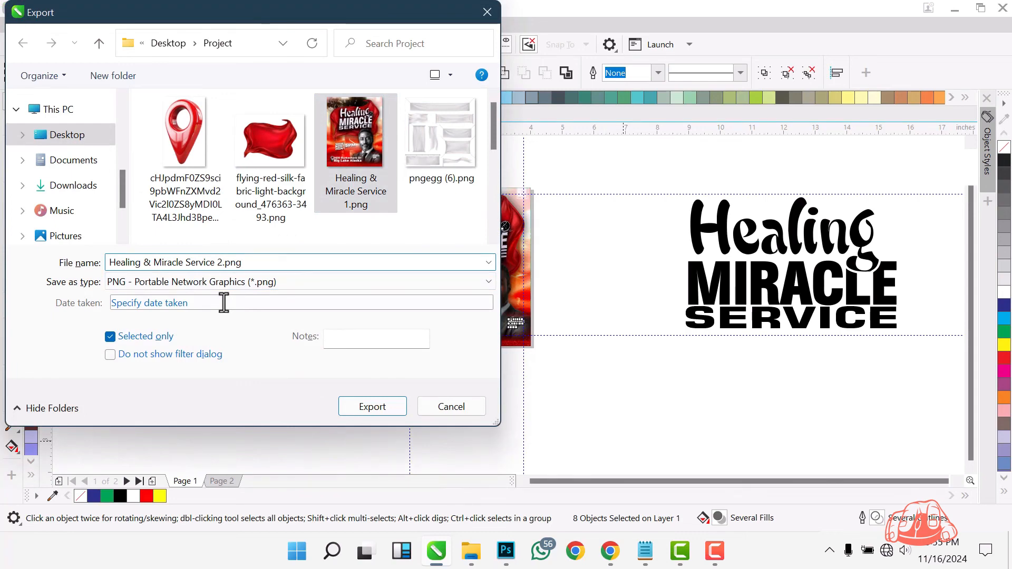
key("Return")
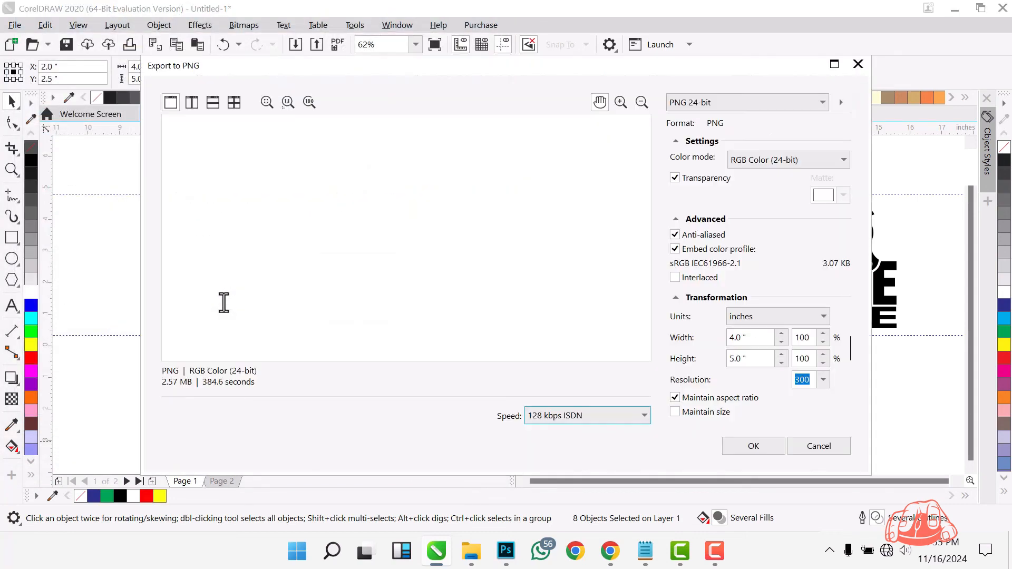
key("Return")
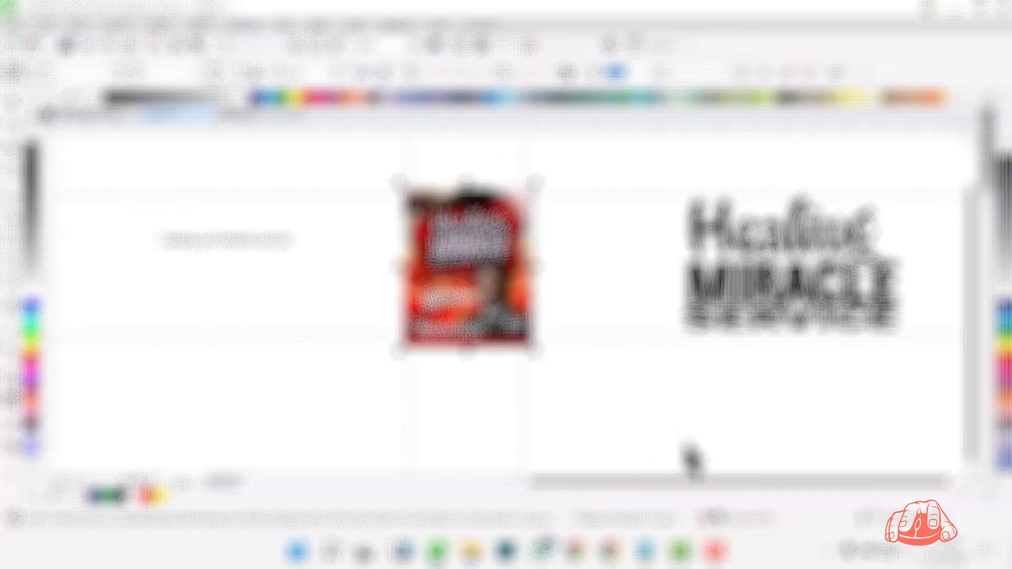
- Start saving the flyer drawing and create a new "CreativeHub Tutorials" folder inside the Works folder as its location
left_click(685, 447)
key("ctrl+s")
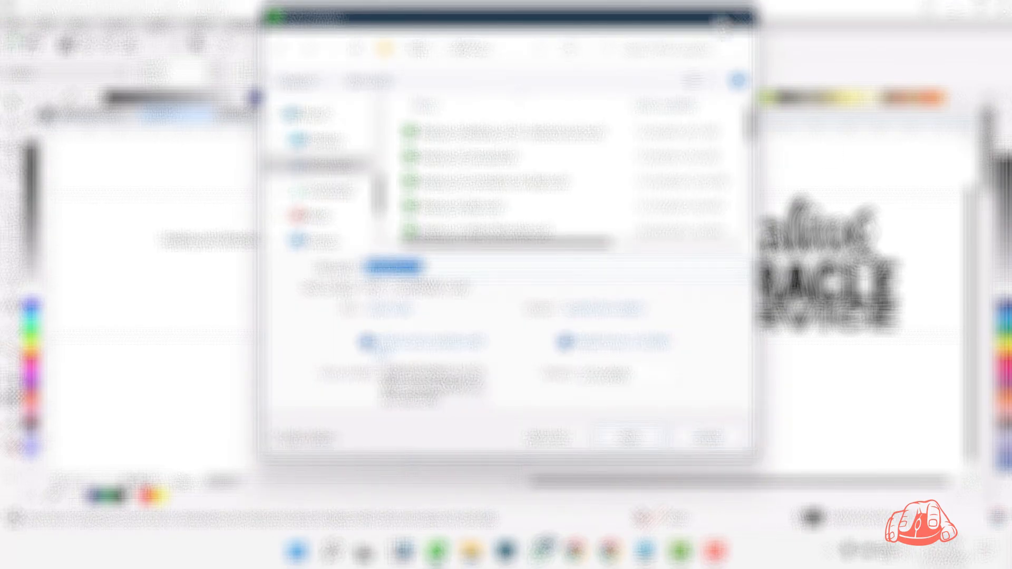
left_click(420, 53)
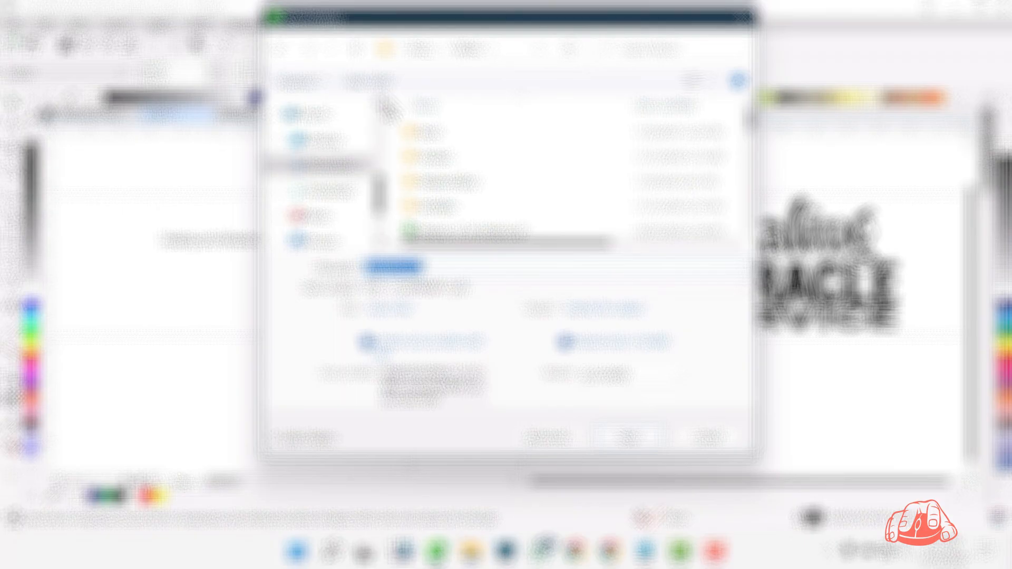
left_click(369, 80)
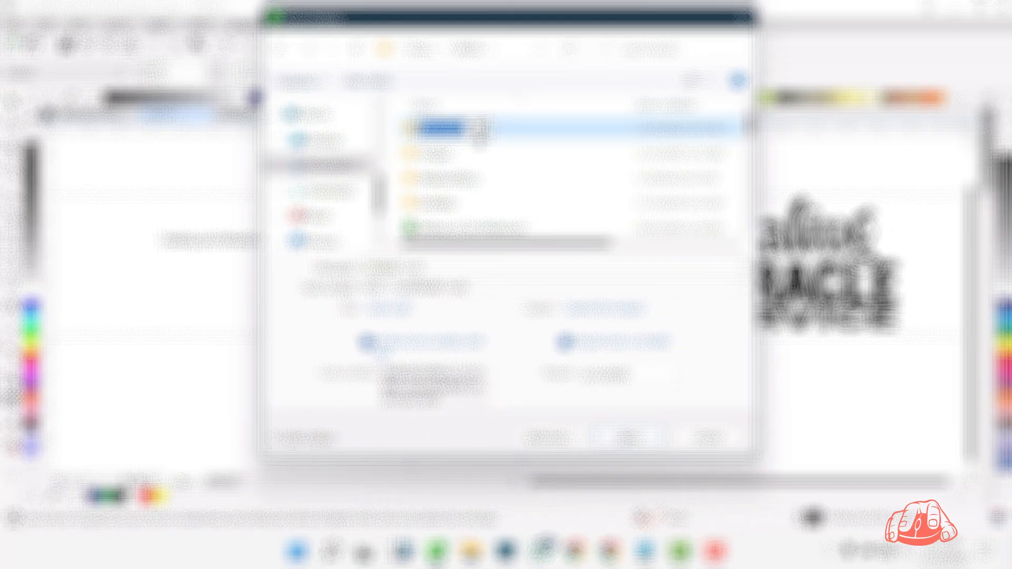
type("S")
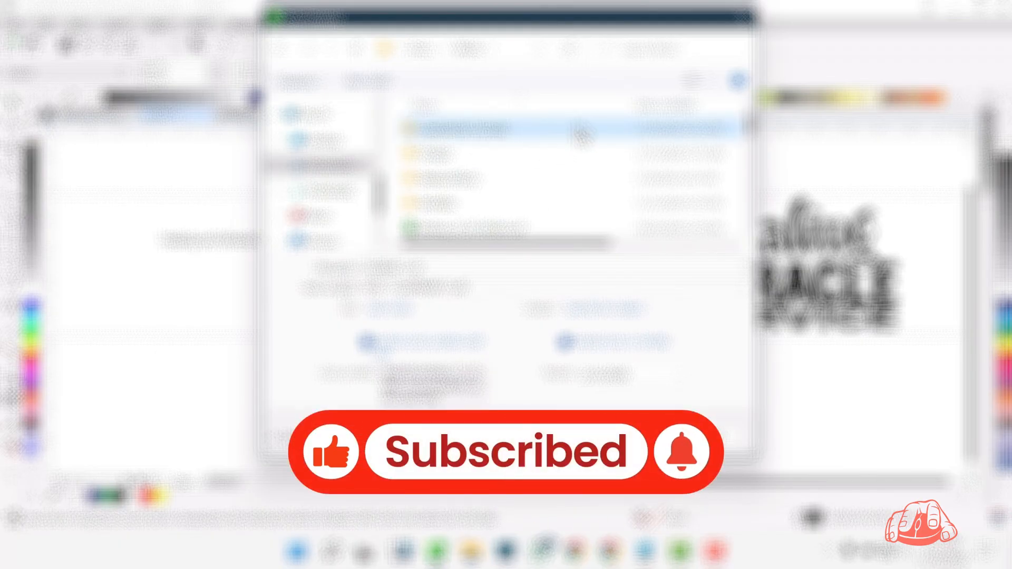
double_click(565, 134)
- Save the flyer as a CorelDRAW file named "Church flyer 1" in the CreativeHub Tutorials folder
left_click(474, 268)
key("BackSpace")
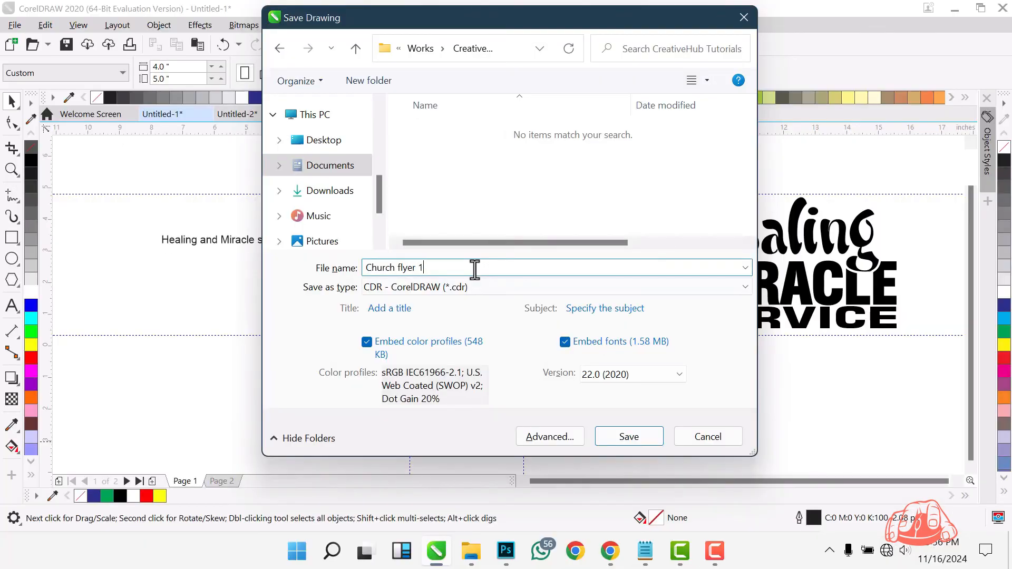
key("Return")
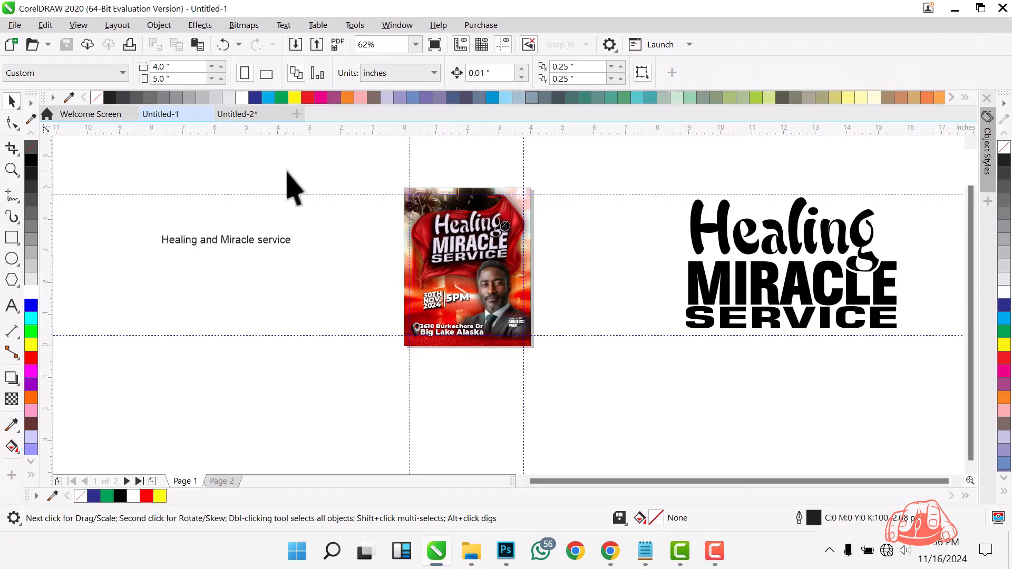
- Close Untitled-2 without saving and the Church flyer 1 document, and minimize the program to reveal the Project folder in File Explorer
left_click(286, 114)
left_click(536, 315)
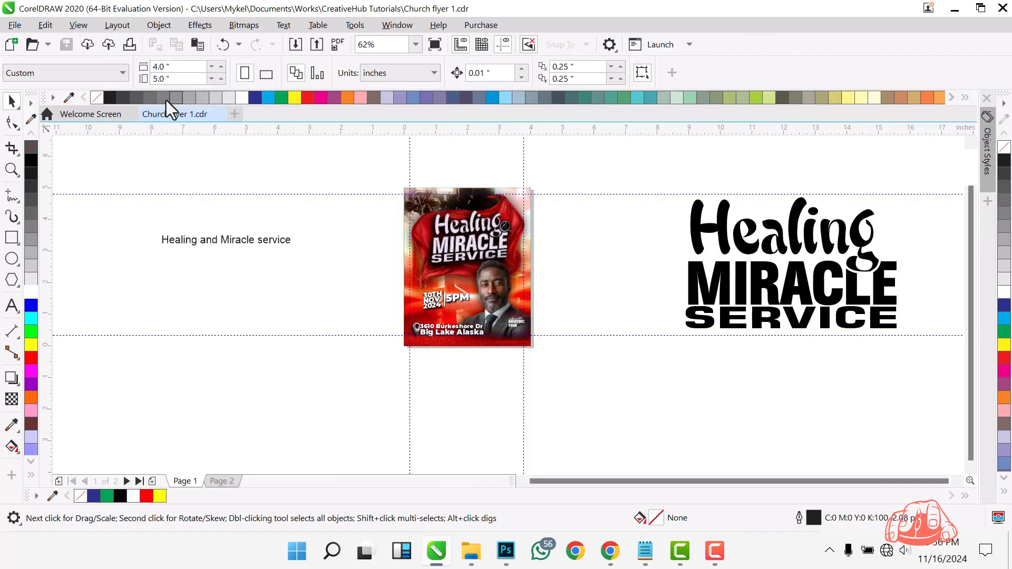
left_click(222, 114)
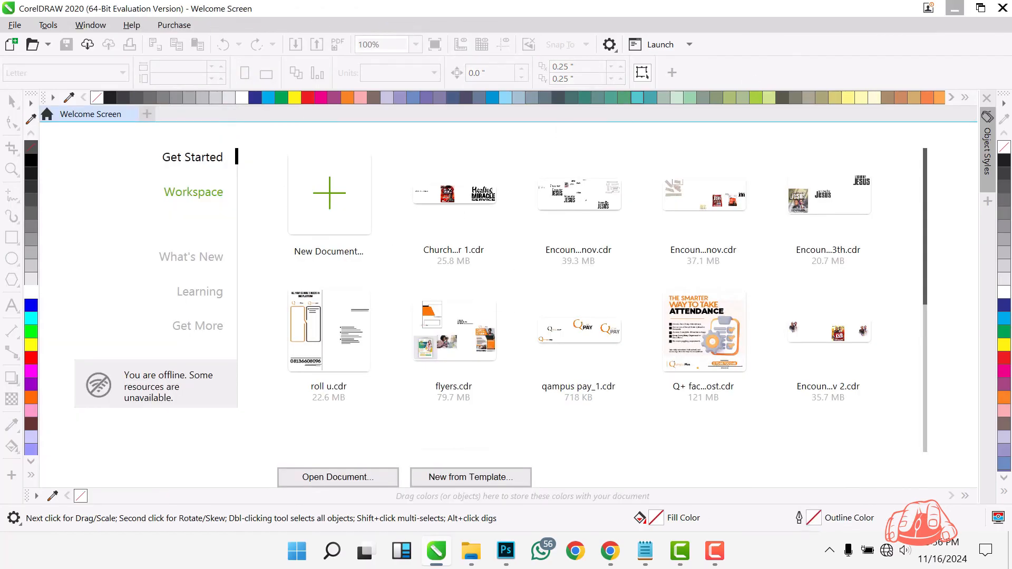
left_click(961, 6)
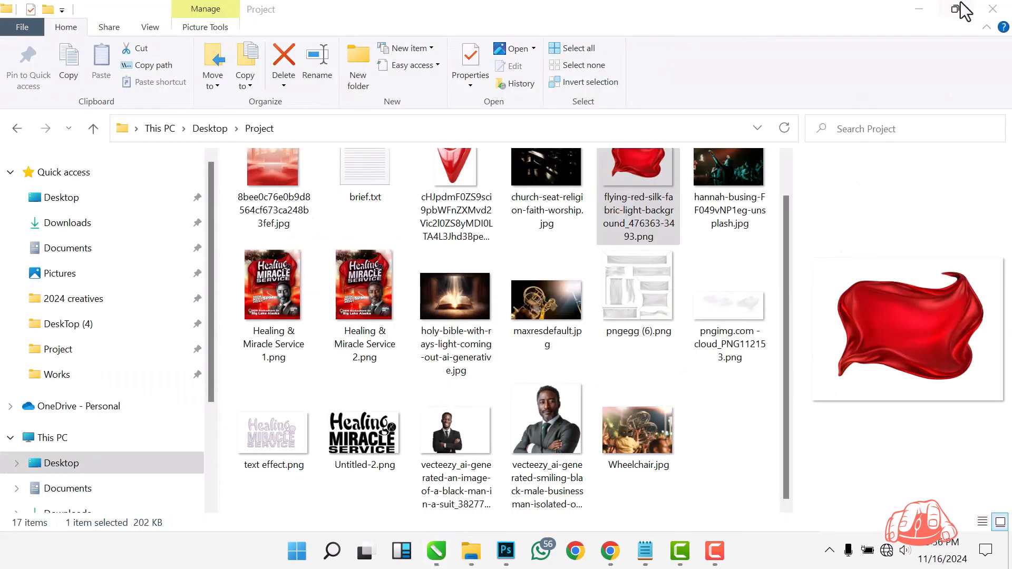